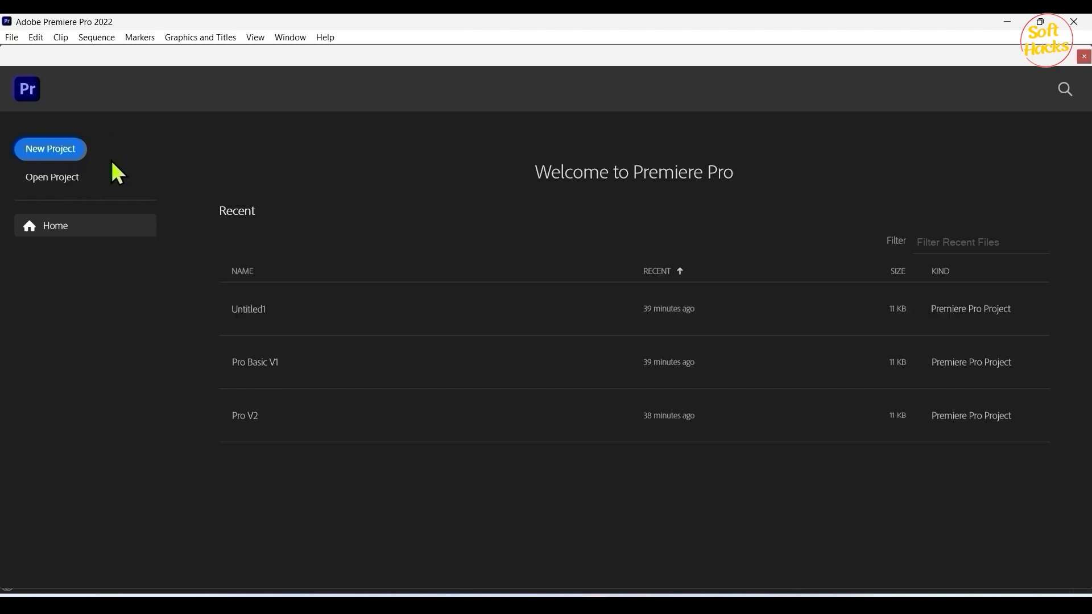
Step: Create a new project in D:\My Documents, browsing the possible project locations without changing the folder
click(54, 150)
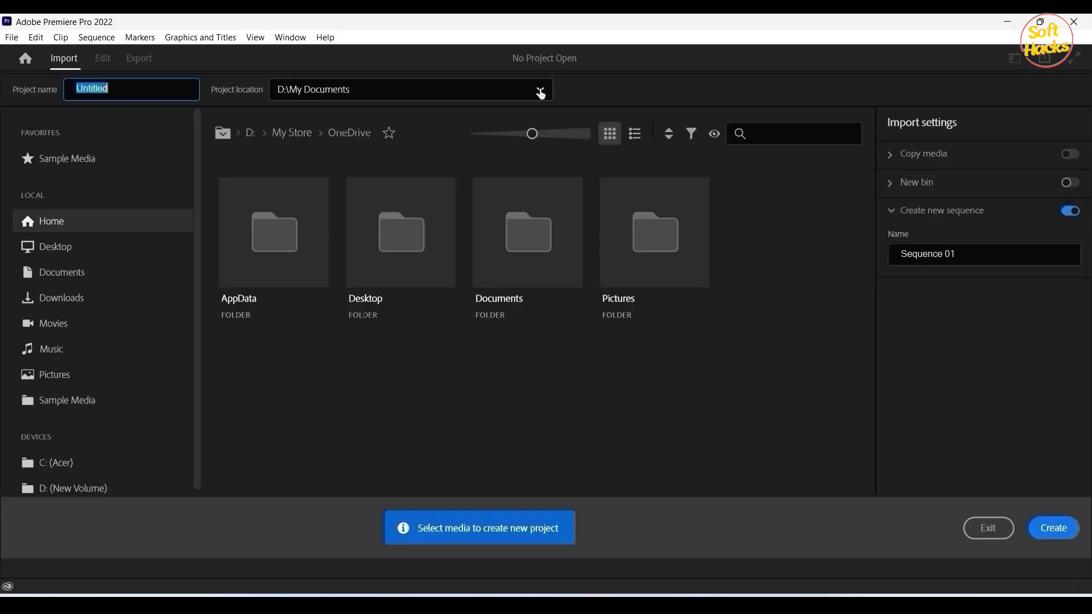
click(790, 179)
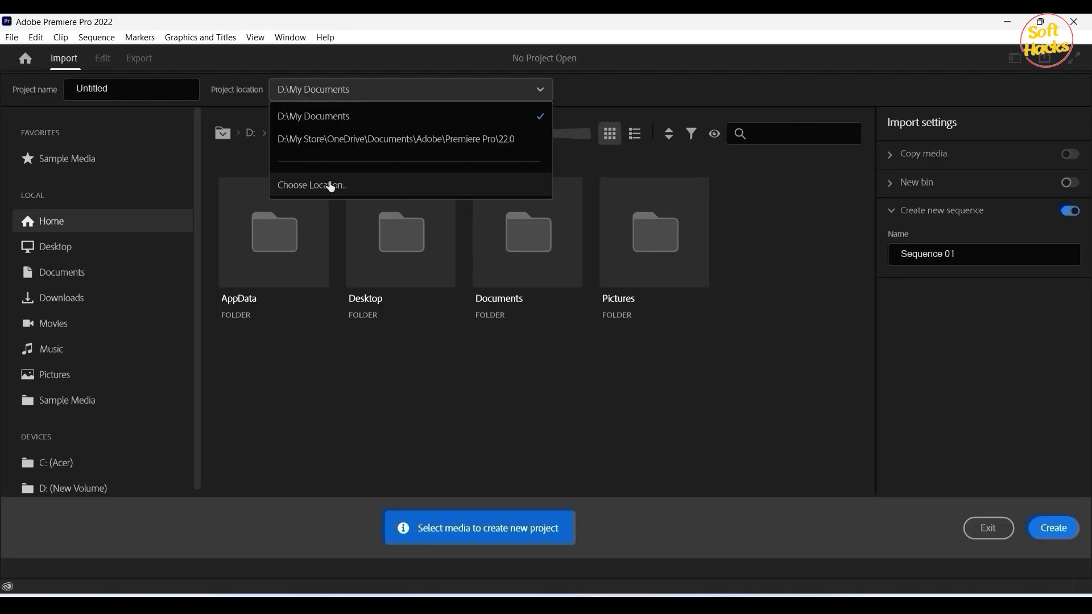
click(495, 473)
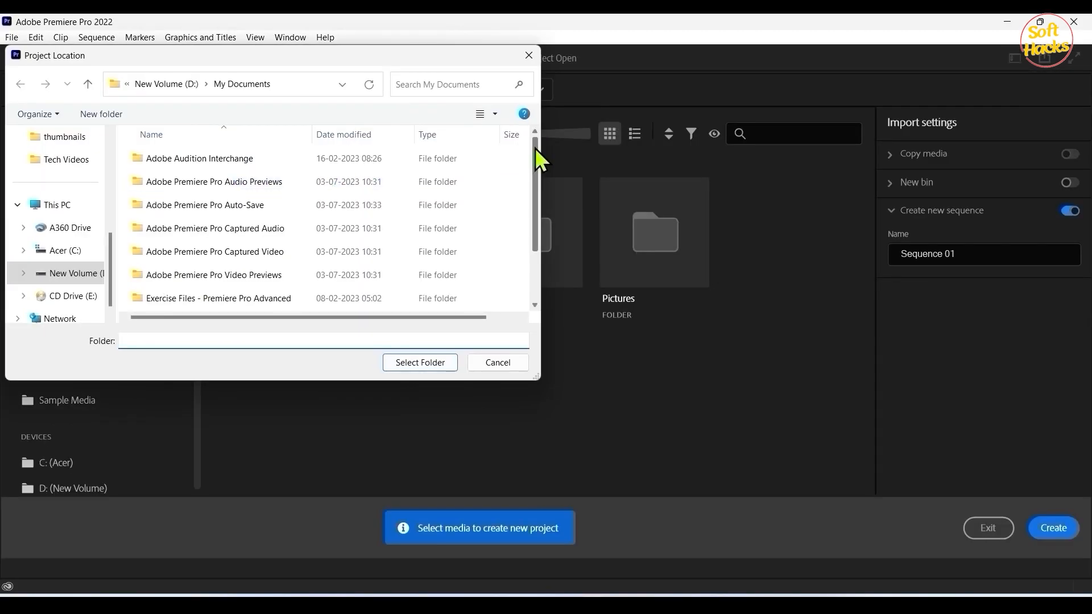
drag(536, 151, 535, 261)
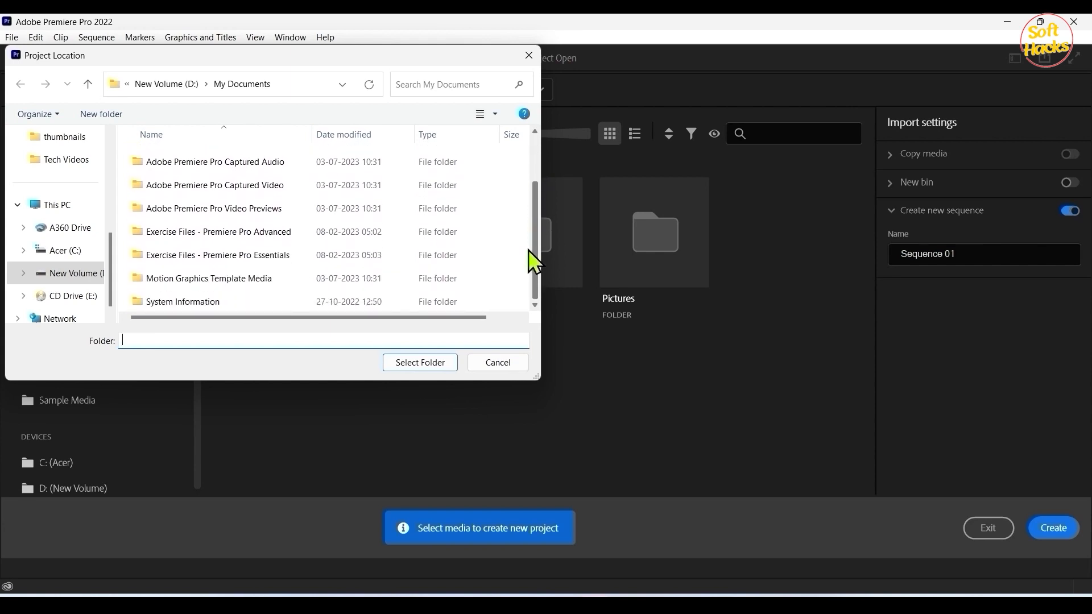
click(498, 363)
click(1053, 529)
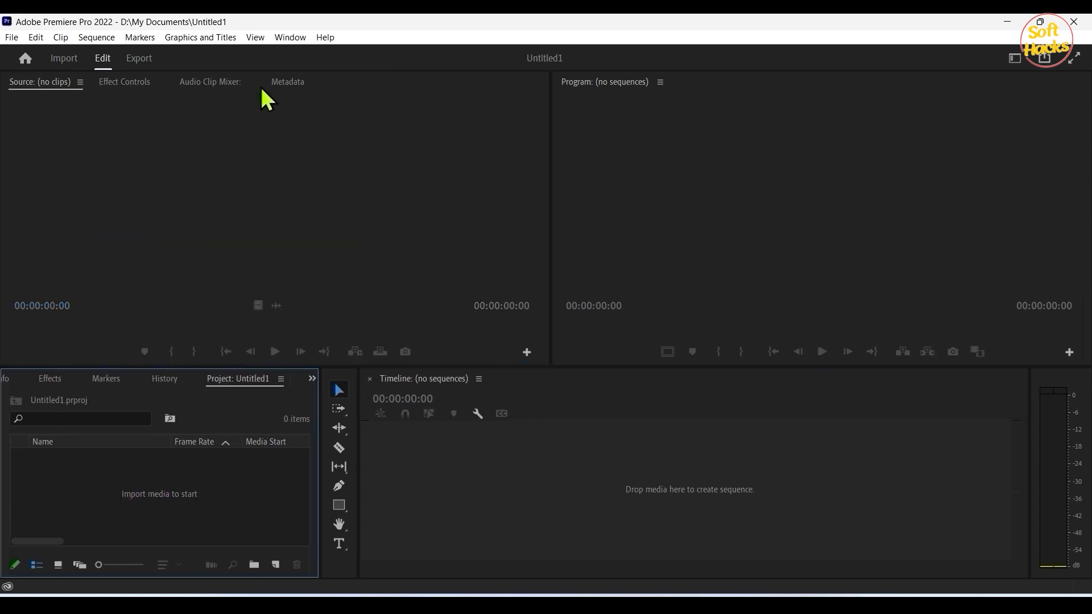
Step: Apply the Editing workspace and look over the list of available workspaces
click(290, 37)
mouse_move(342, 53)
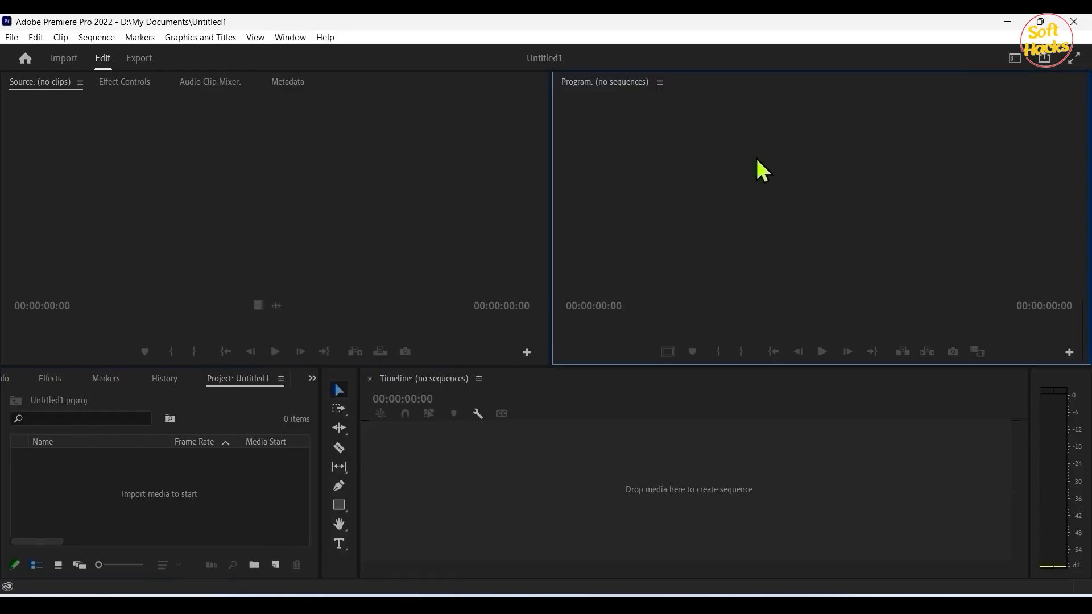
click(783, 434)
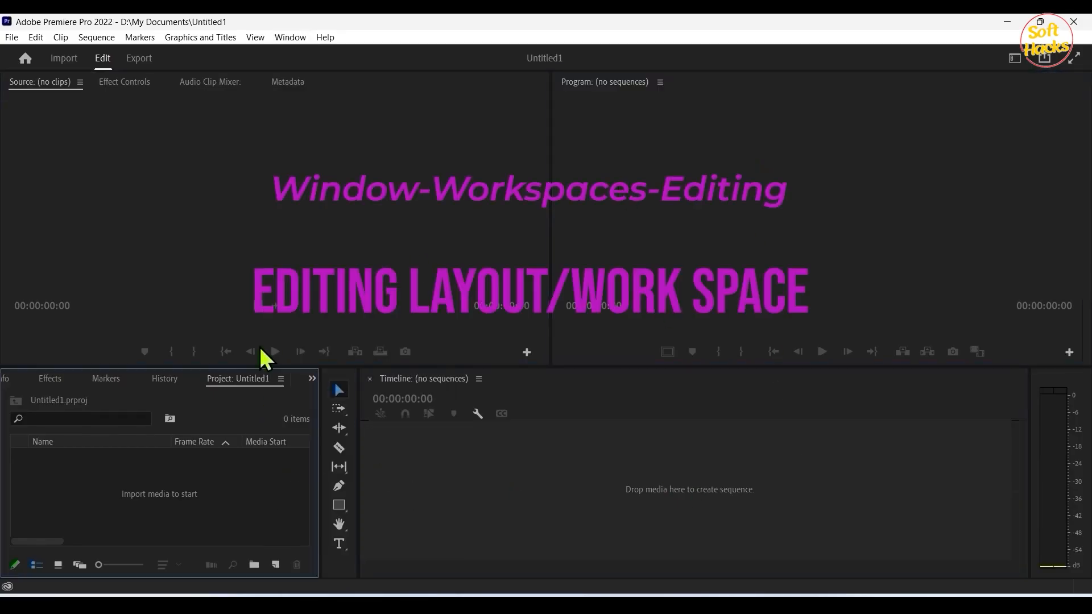
click(279, 38)
mouse_move(310, 53)
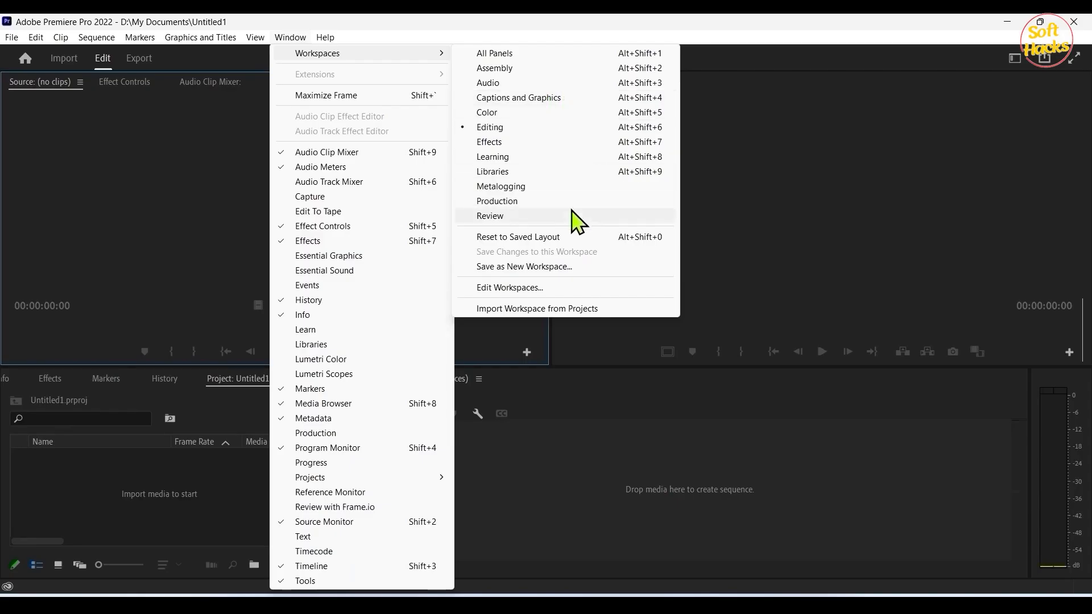
click(554, 202)
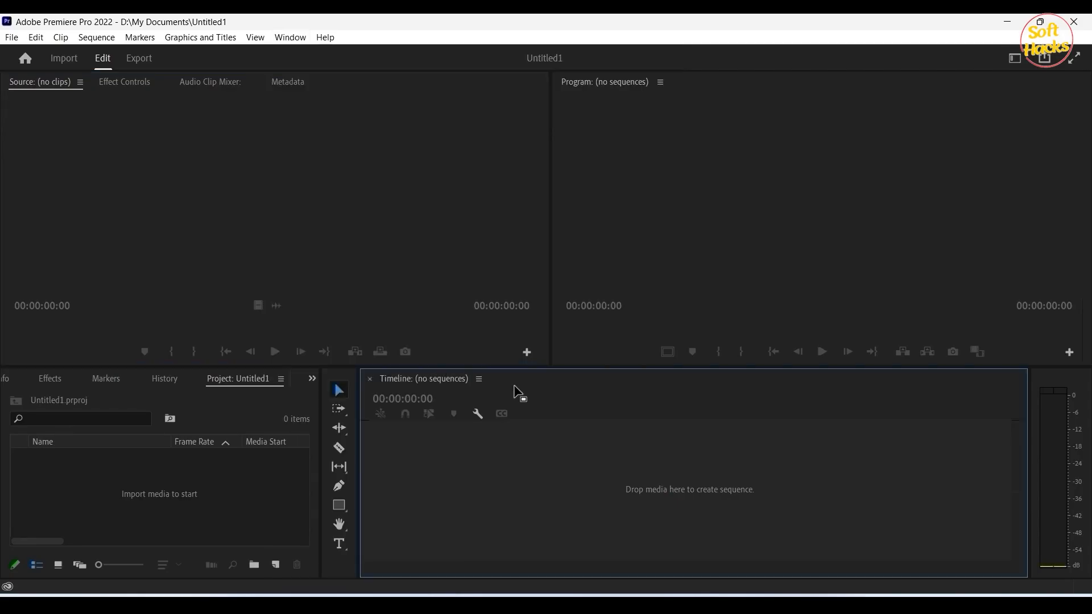
Step: Dock the Timeline panel in the Source monitor group, place that group full-width above the Program monitor, and increase its height slightly
drag(509, 389, 418, 330)
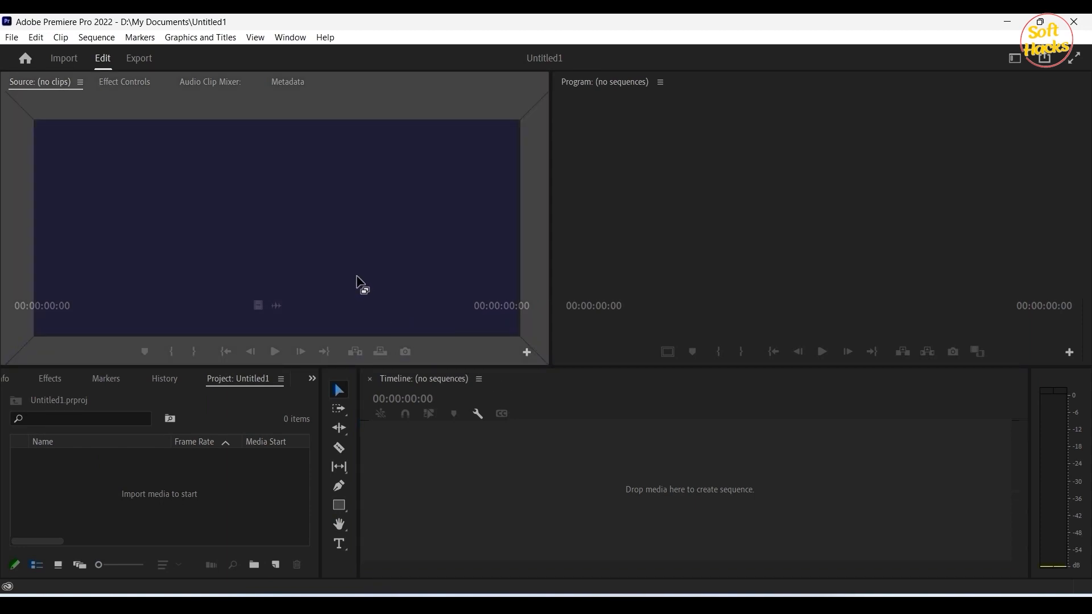
drag(362, 284, 362, 284)
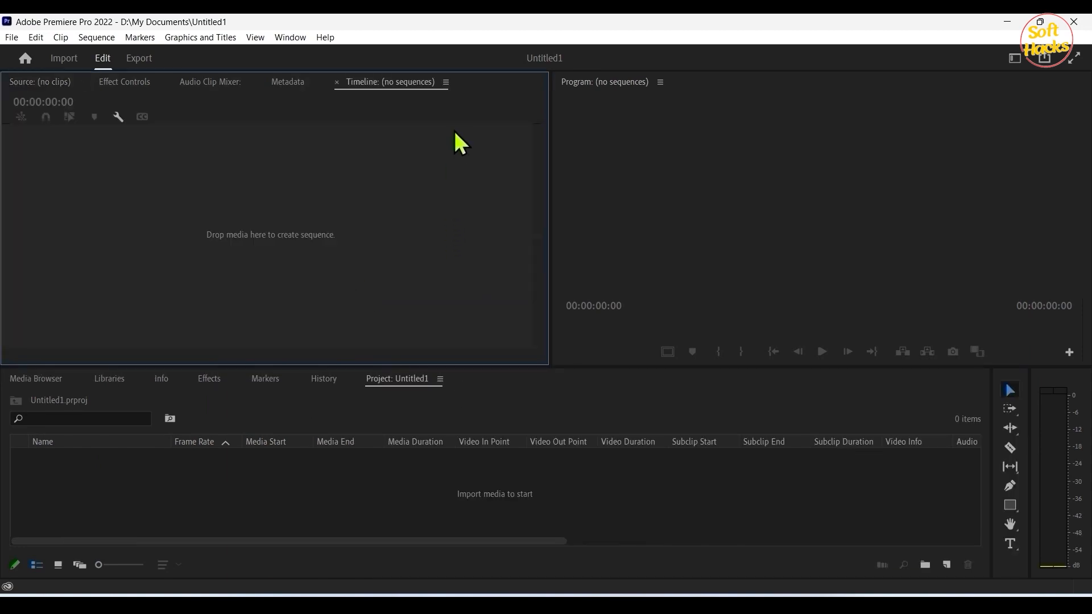
drag(470, 105, 615, 109)
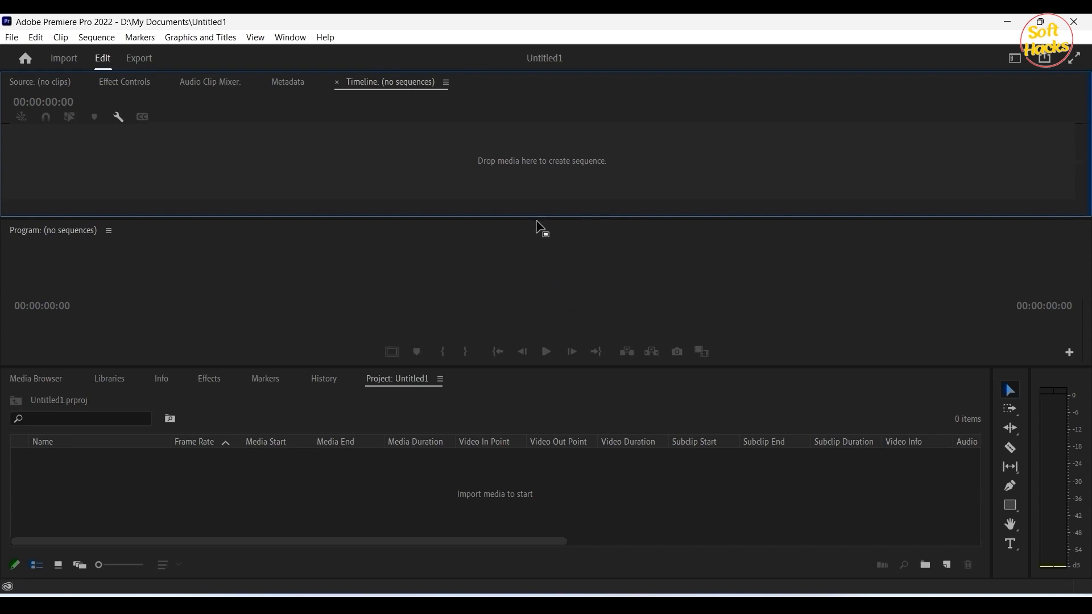
drag(538, 218, 529, 238)
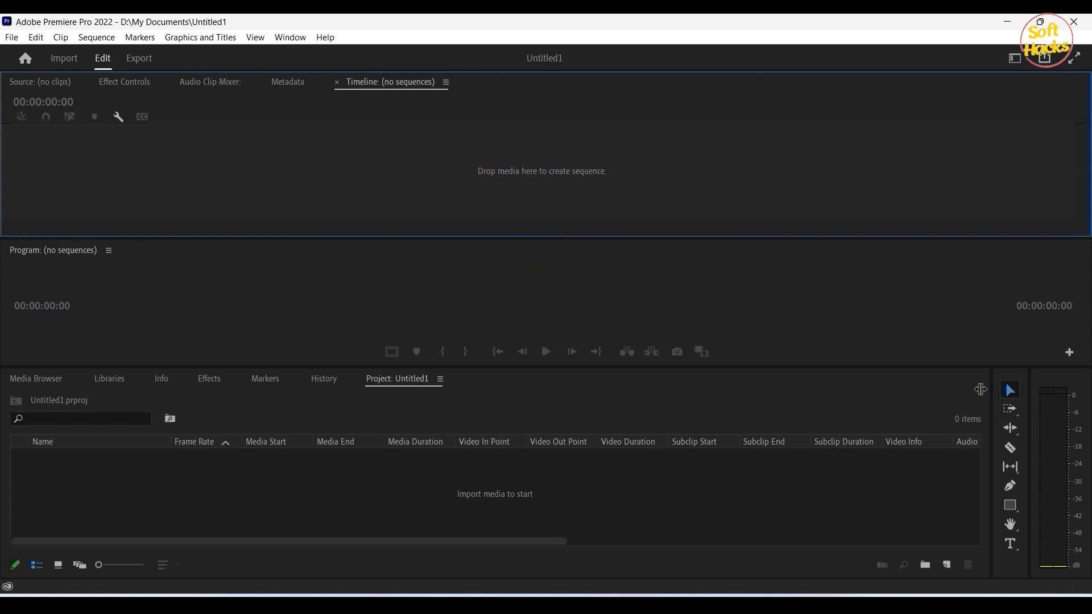
Step: Resize the lower panels: narrow the Project panel, widen the audio meters beside a slim Tools panel, and reduce the row's height
drag(980, 389, 696, 393)
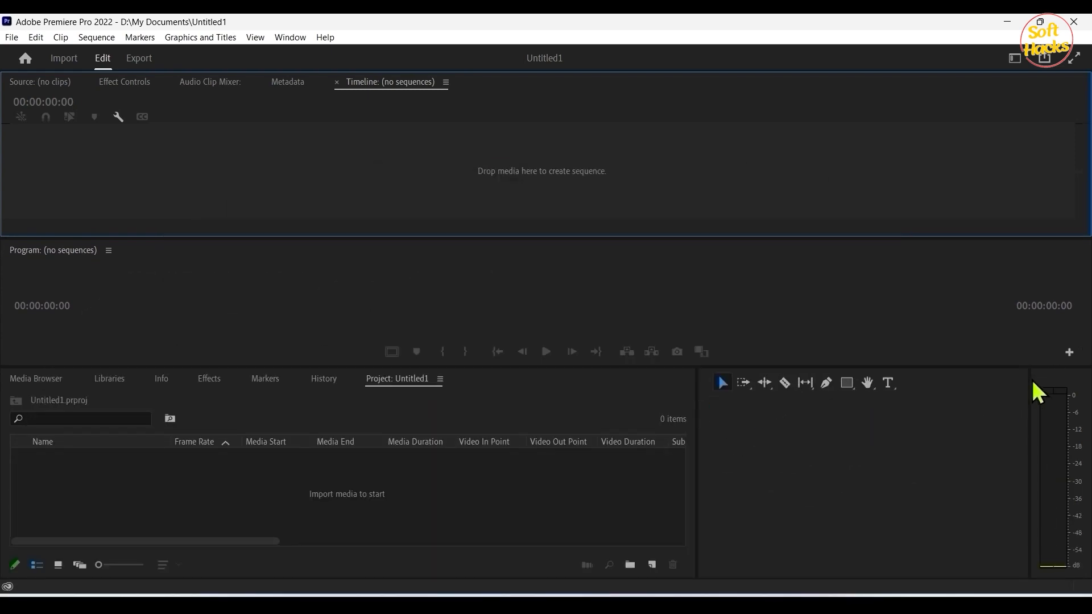
drag(1029, 379, 732, 447)
drag(400, 369, 412, 401)
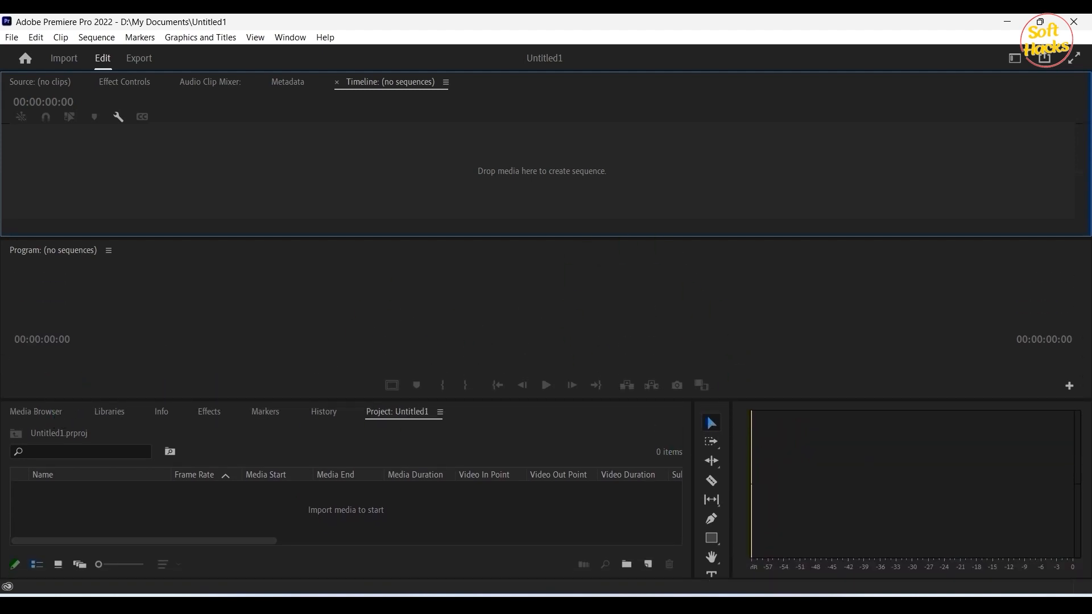
Step: Save the current panel arrangement as a new workspace named "My New Work Space"
click(291, 38)
mouse_move(433, 53)
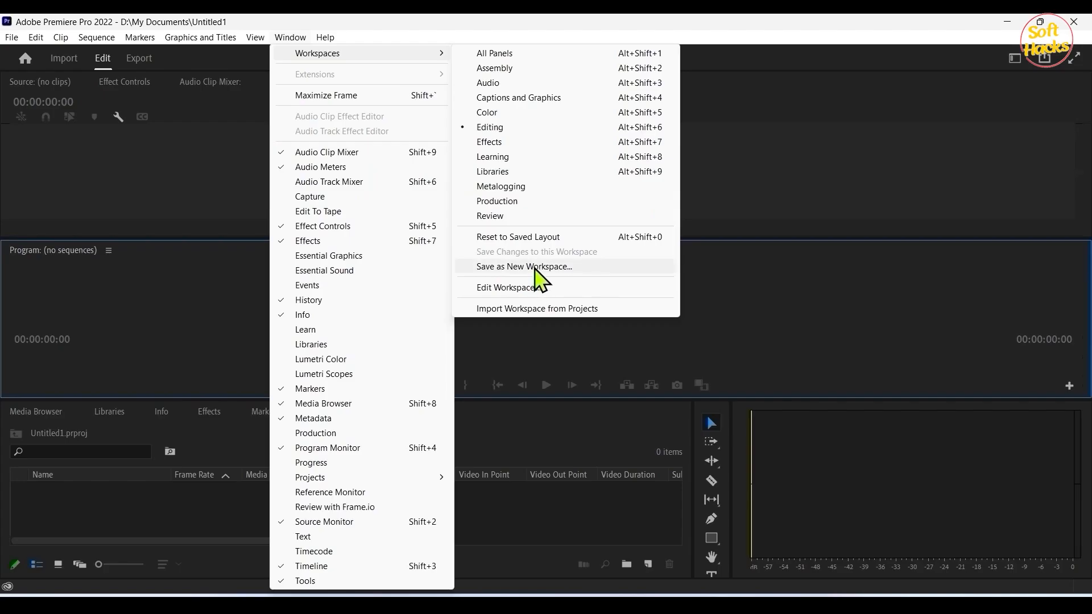
click(534, 268)
text(M)
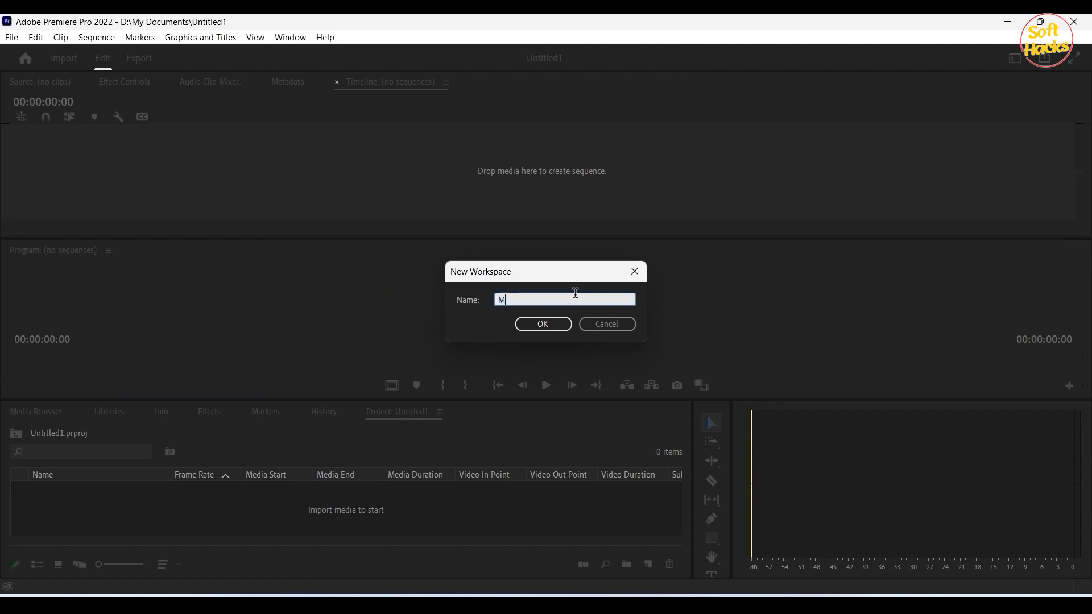
text(y New Work Space)
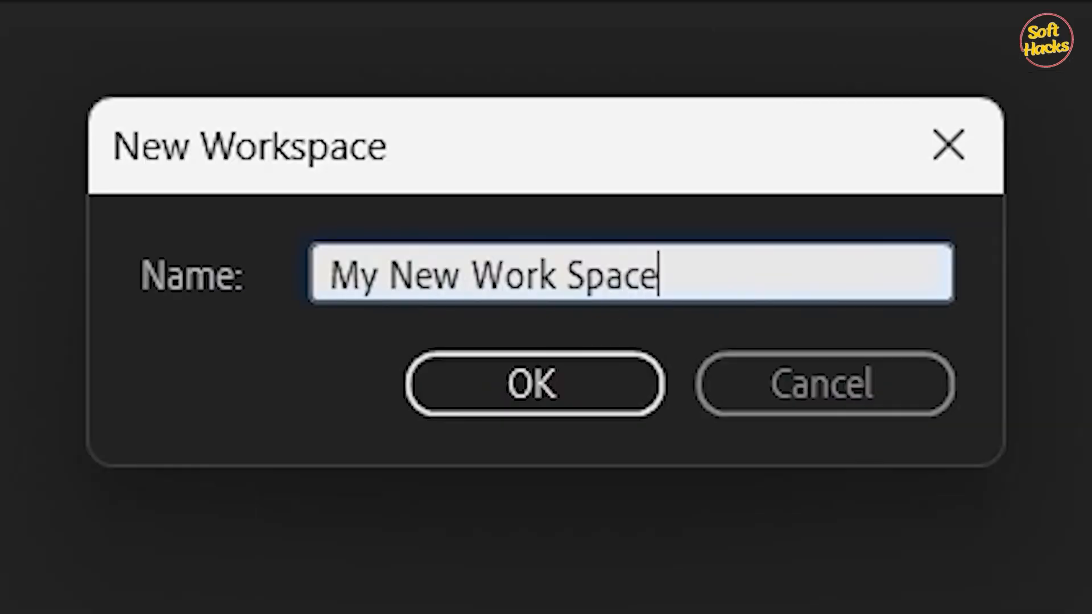
click(547, 322)
Step: Rearrange the panels with the Timeline in the Source monitor group, a narrower Project panel, wider audio meters and a shorter lower row
drag(514, 386, 357, 277)
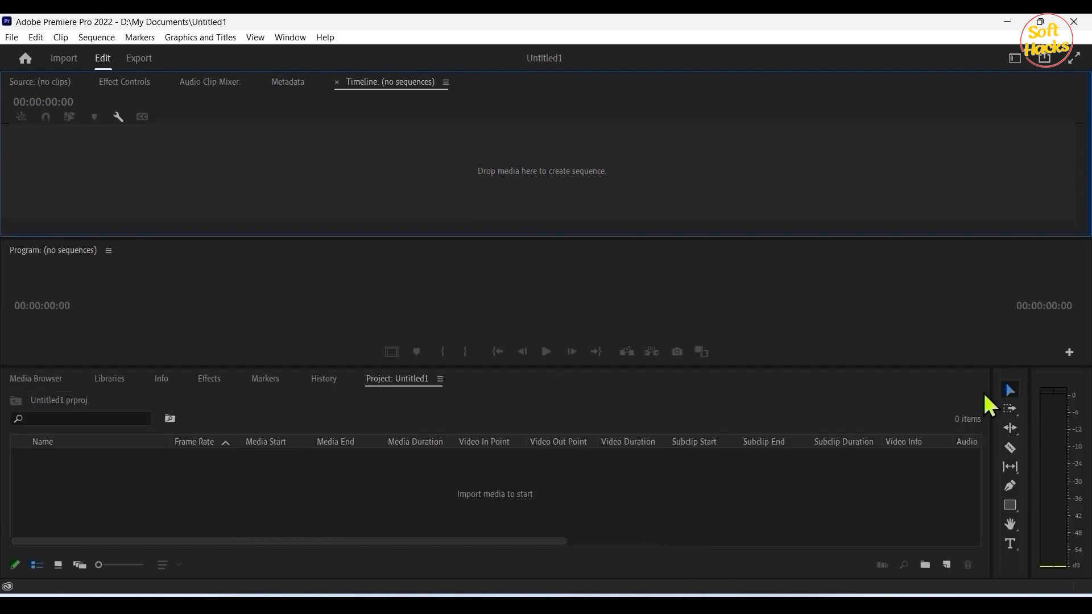
drag(992, 394, 693, 389)
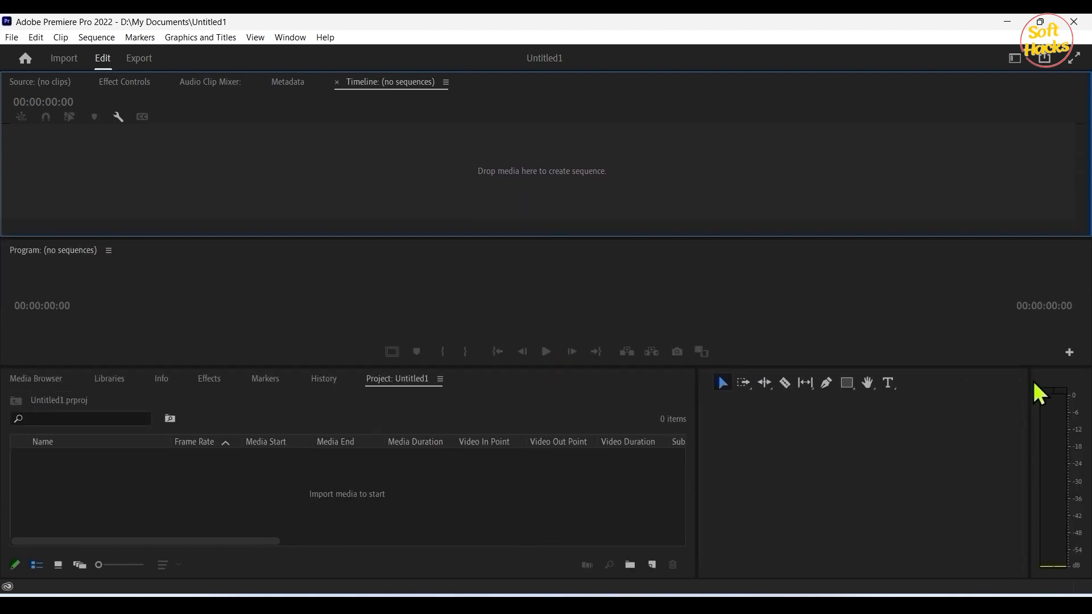
drag(1029, 389, 731, 424)
drag(400, 368, 405, 400)
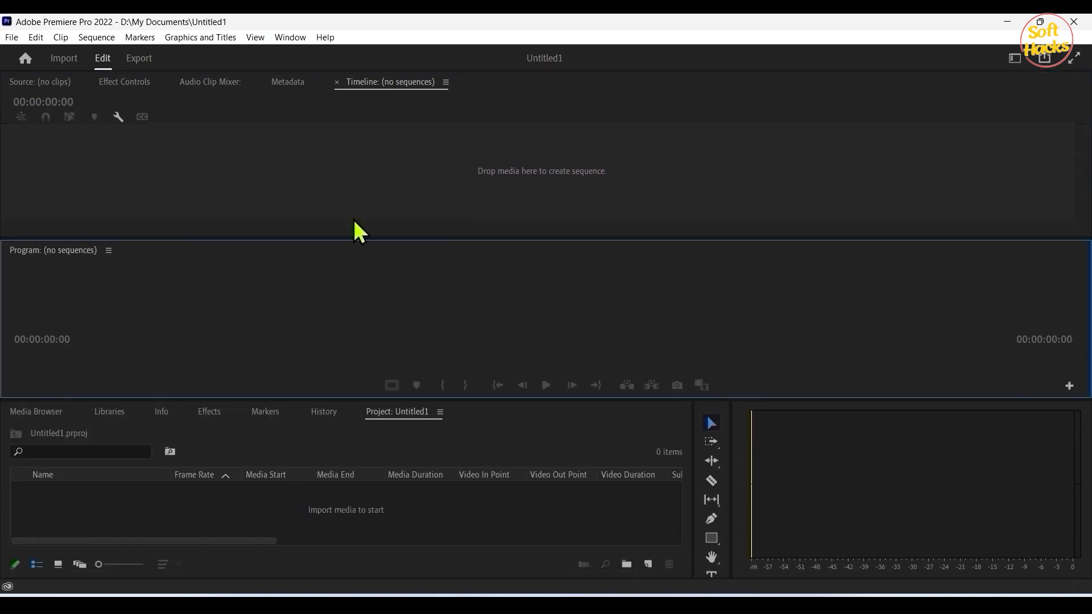
Step: Reset the workspace to its saved layout and select the Editing workspace
click(281, 39)
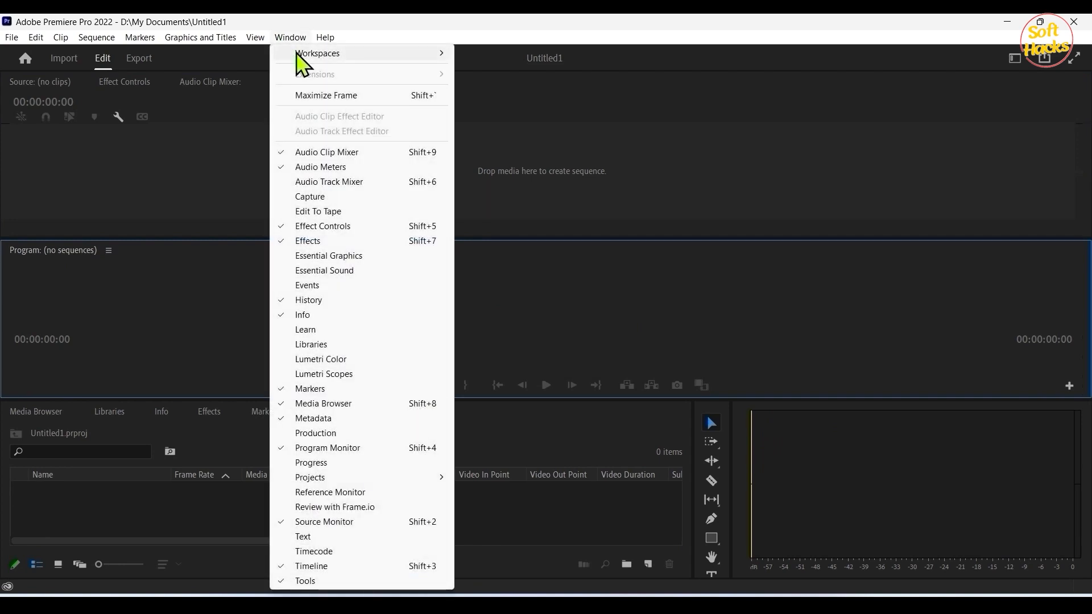
mouse_move(333, 54)
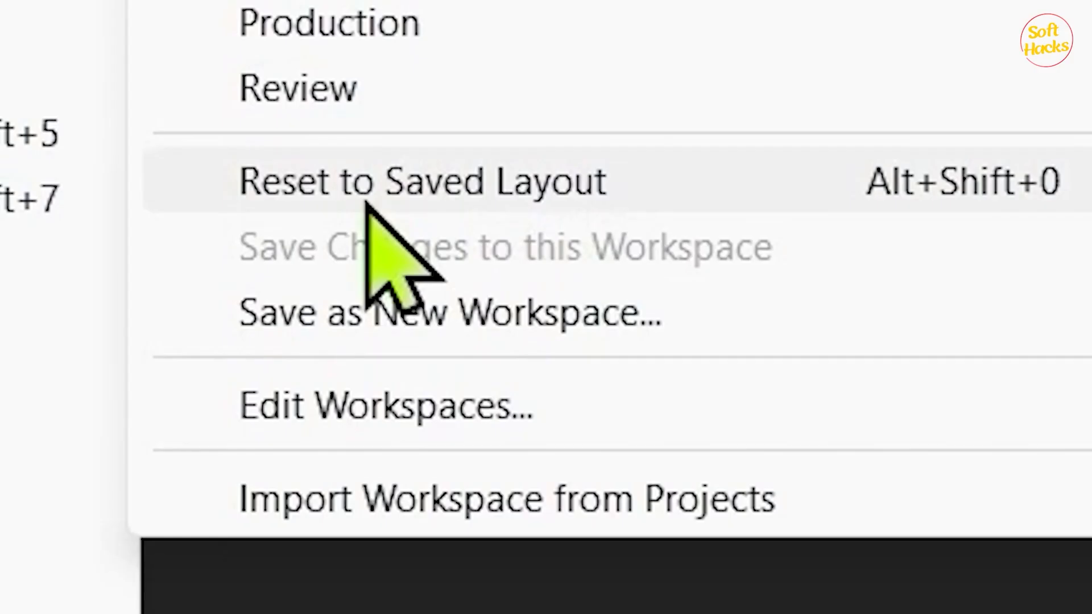
click(454, 171)
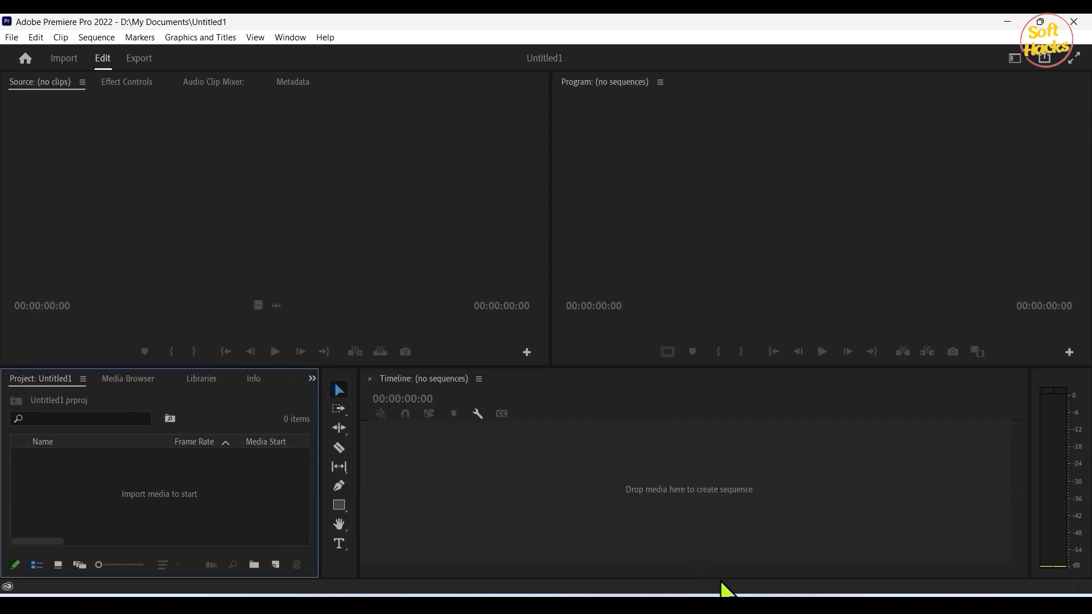
click(289, 37)
mouse_move(341, 53)
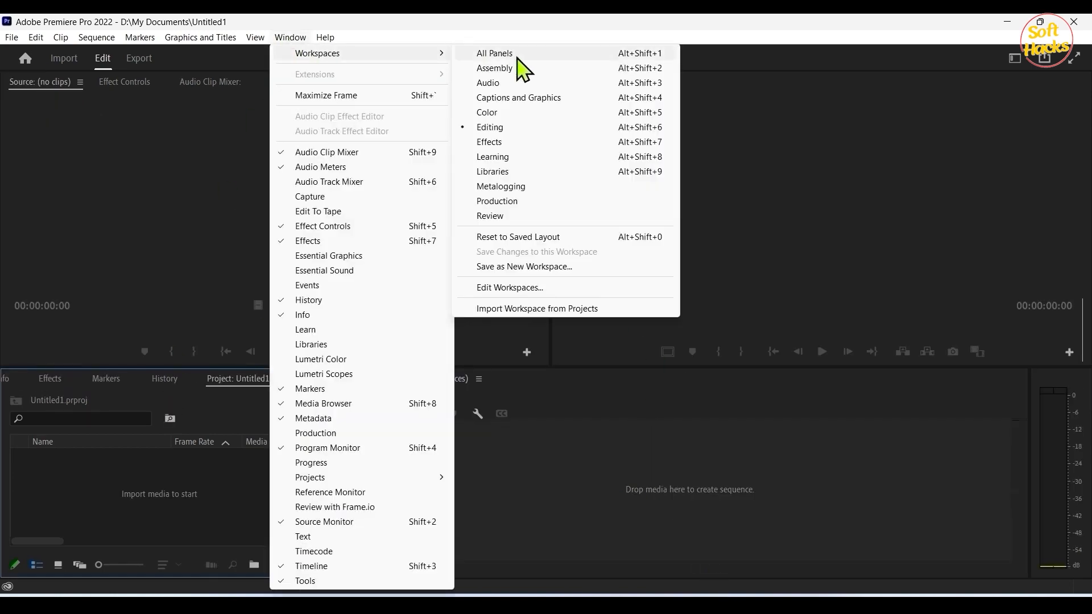
click(492, 127)
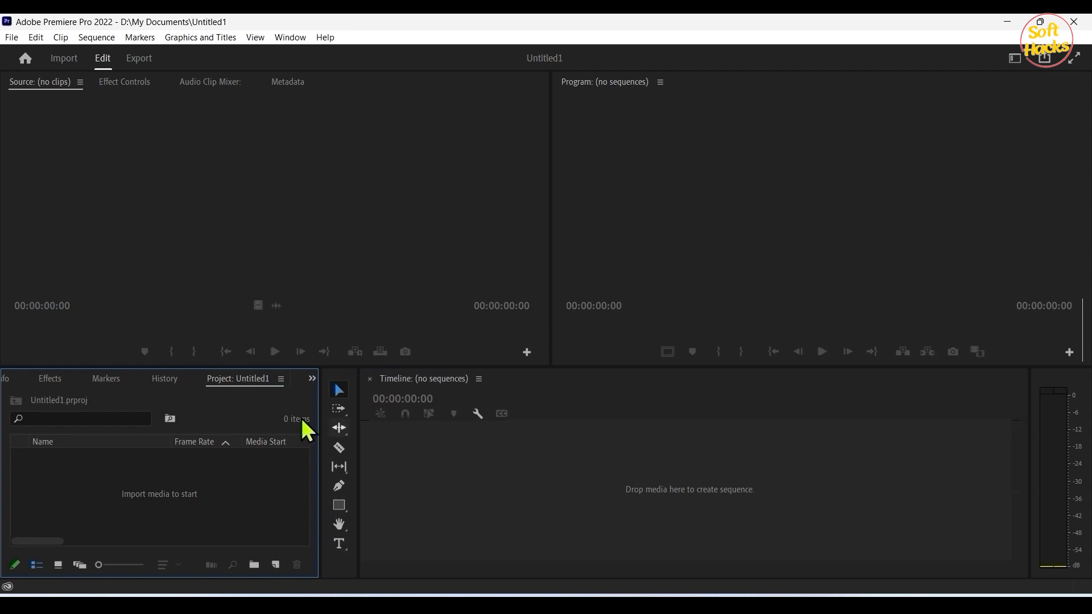
Step: Switch to the Learning workspace and look through the Premiere Pro tutorials in the Learn panel
click(297, 41)
mouse_move(318, 53)
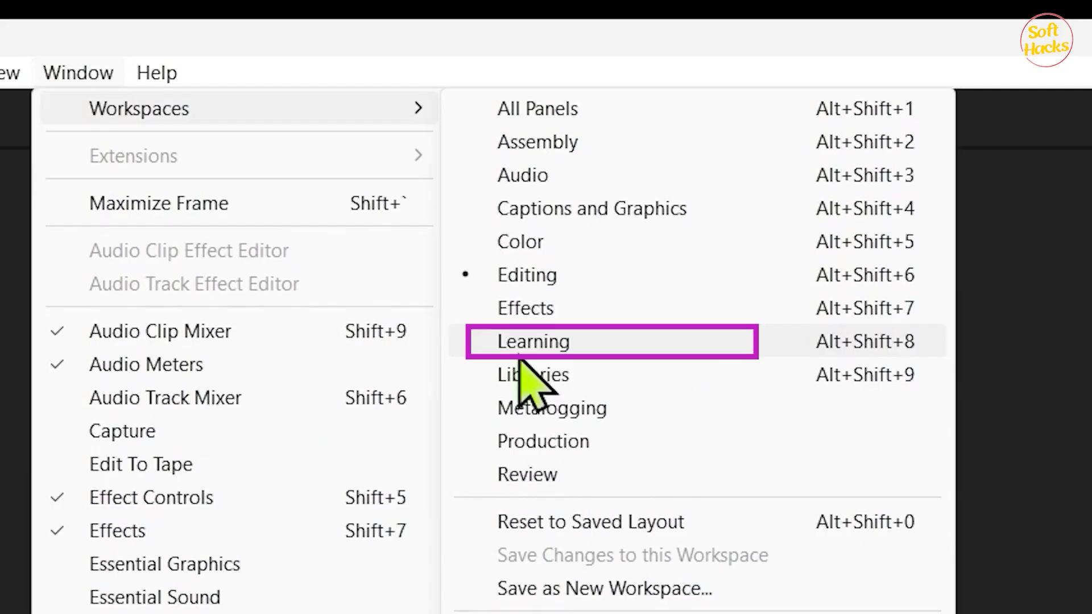
click(548, 348)
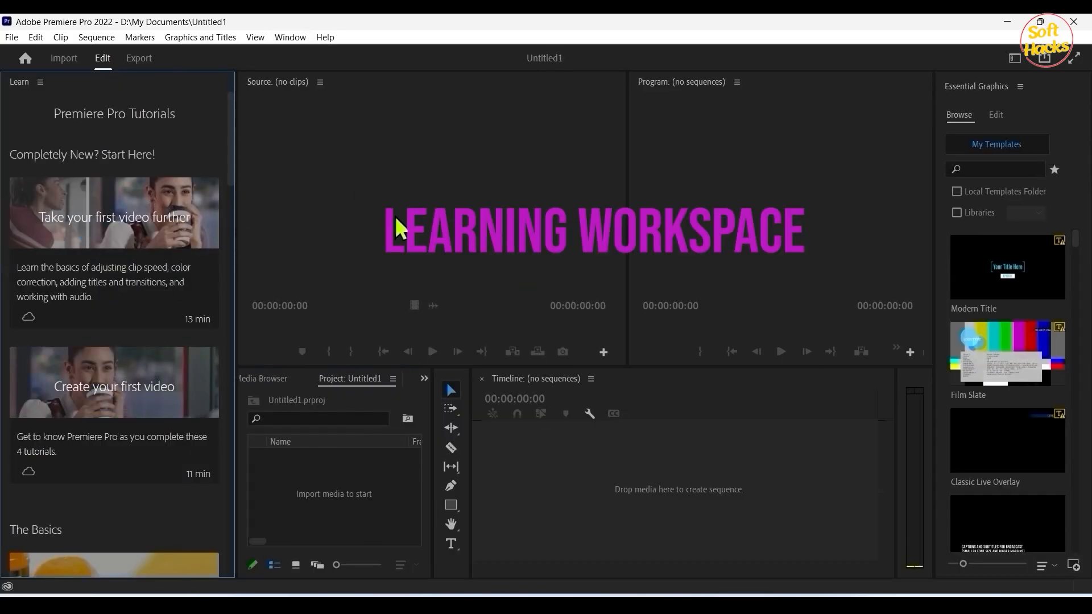
scroll(236, 175, down, 4)
scroll(237, 175, up, 4)
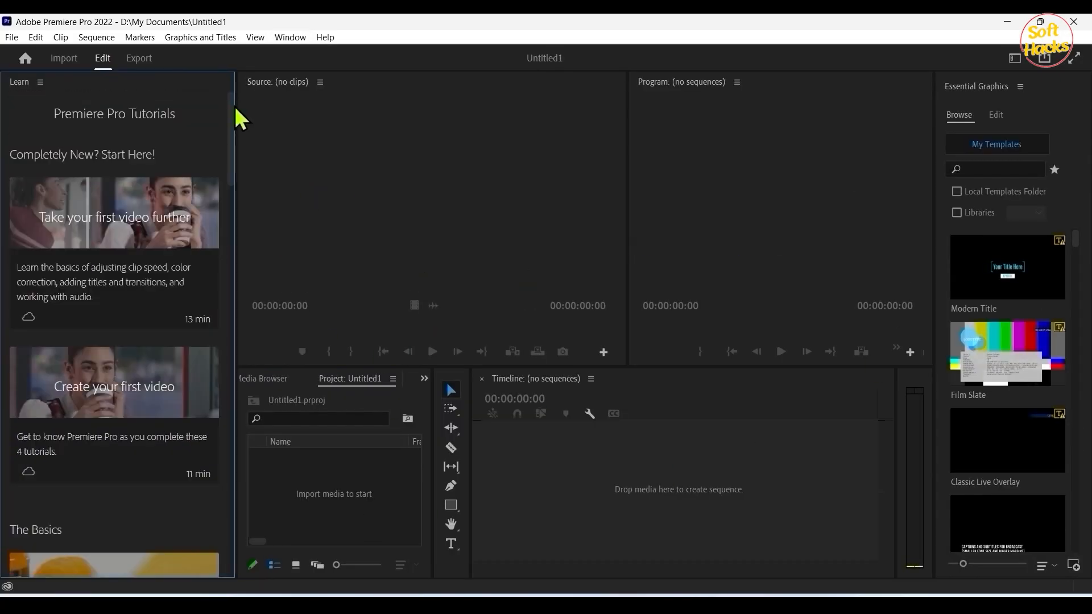
scroll(242, 199, down, 7)
drag(238, 190, 225, 139)
Step: Switch from the Learning workspace back to the Editing workspace
click(290, 37)
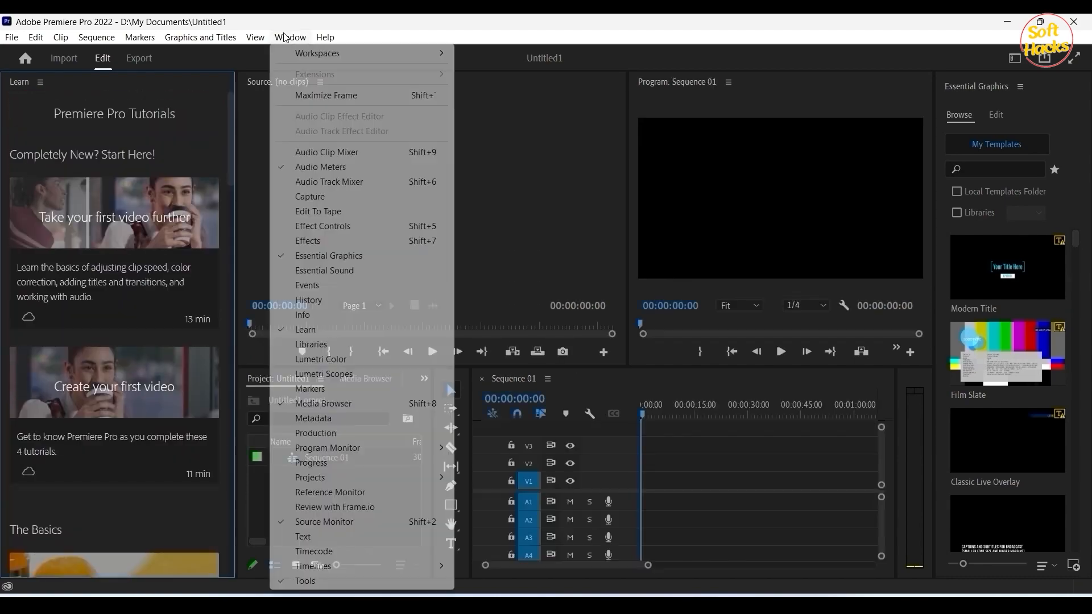
mouse_move(305, 55)
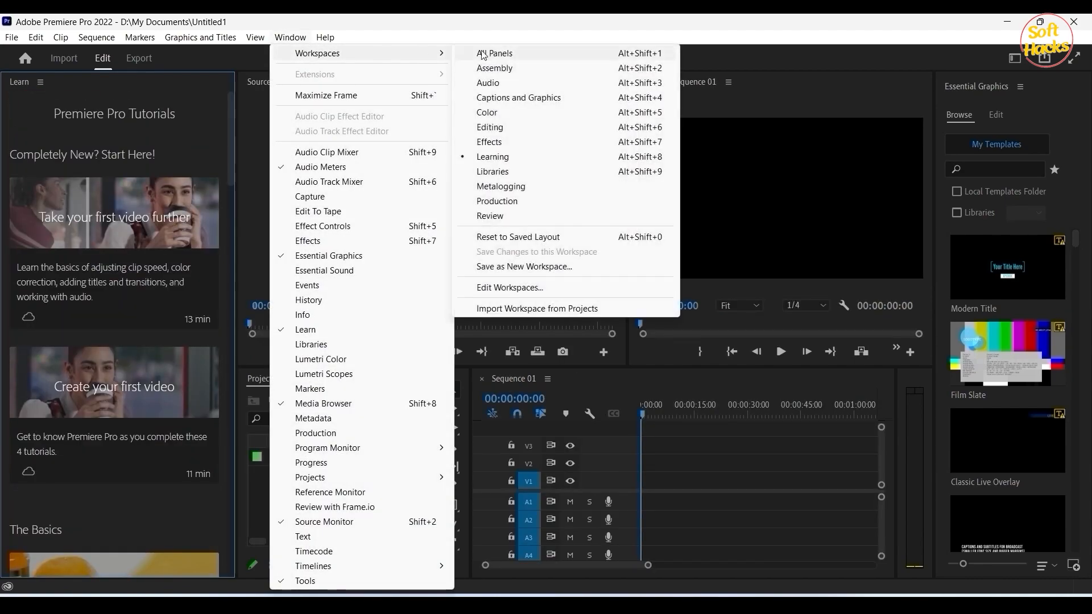
click(498, 131)
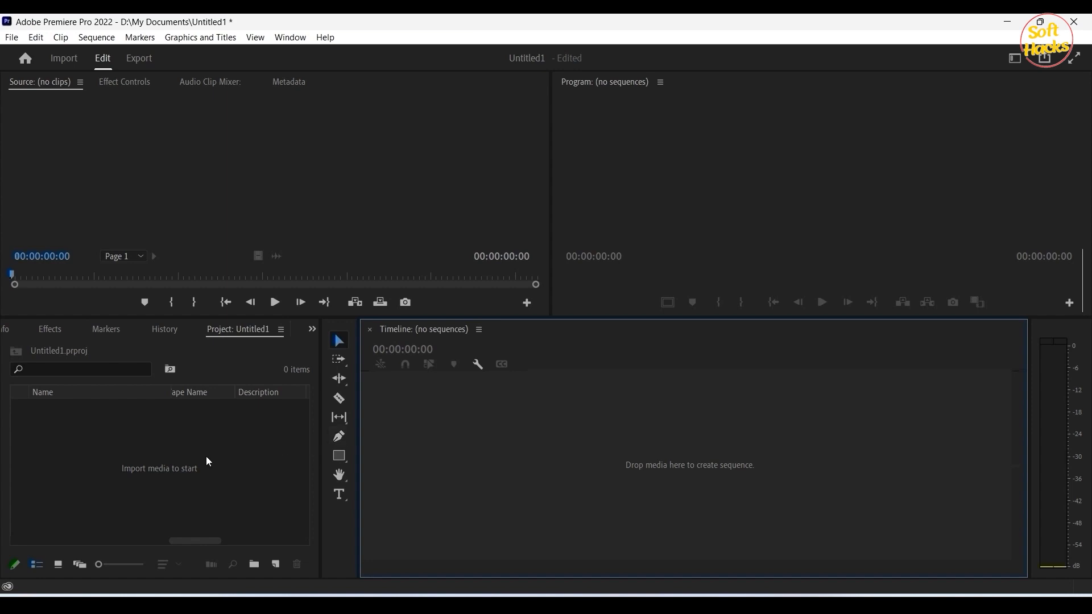
Step: Import the Premiere Pro Basics folder from Desktop > Tech Videos as a bin, expand it to see its files and collapse it
click(227, 449)
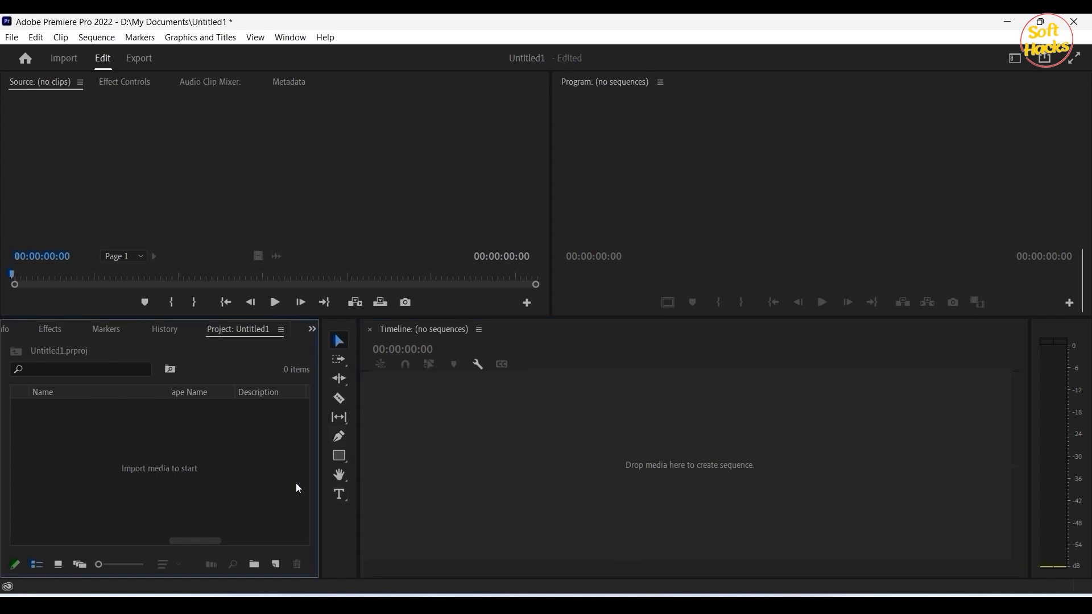
right_click(247, 475)
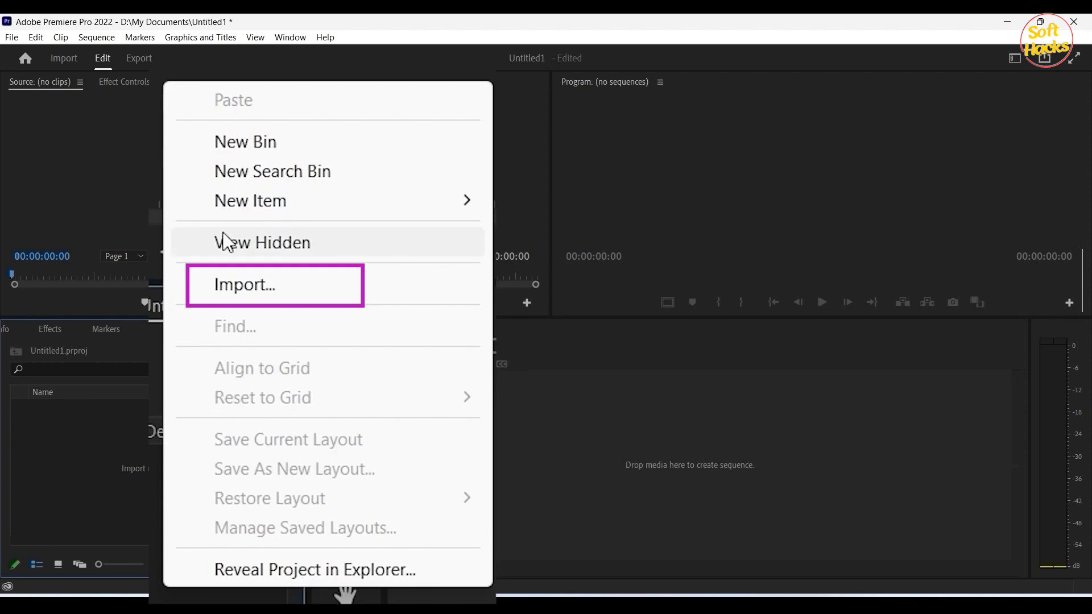
click(284, 317)
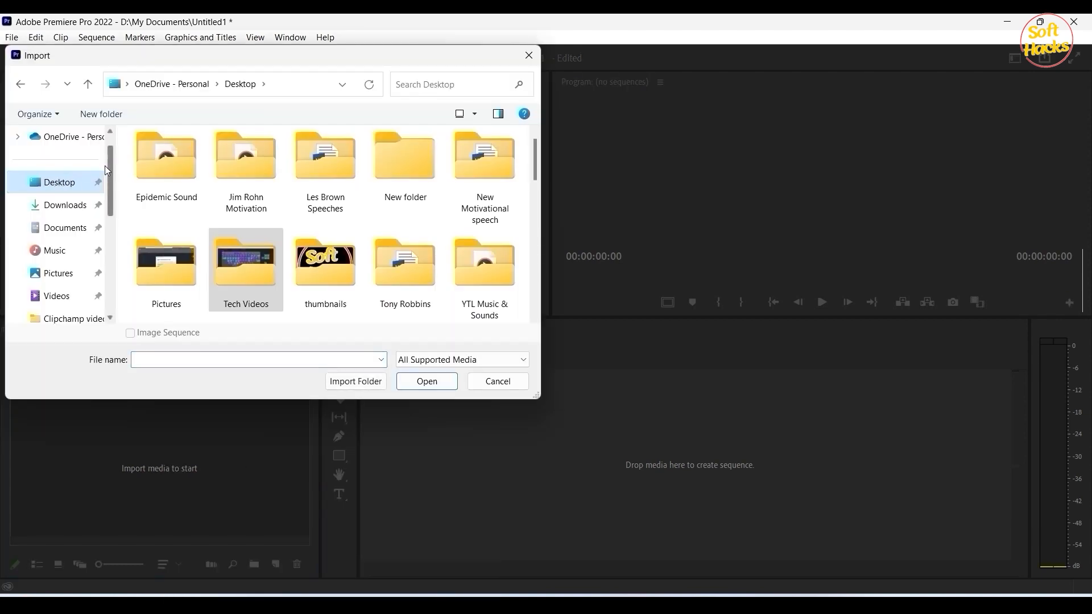
mouse_move(105, 165)
mouse_down()
mouse_move(108, 268)
mouse_move(108, 151)
mouse_up()
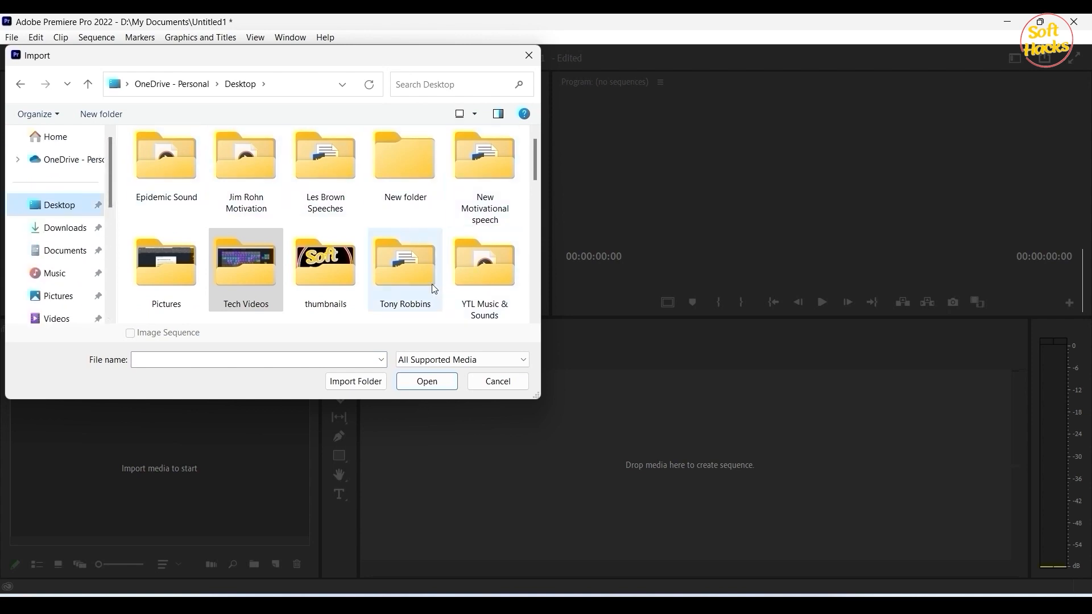
click(258, 279)
double_click(258, 279)
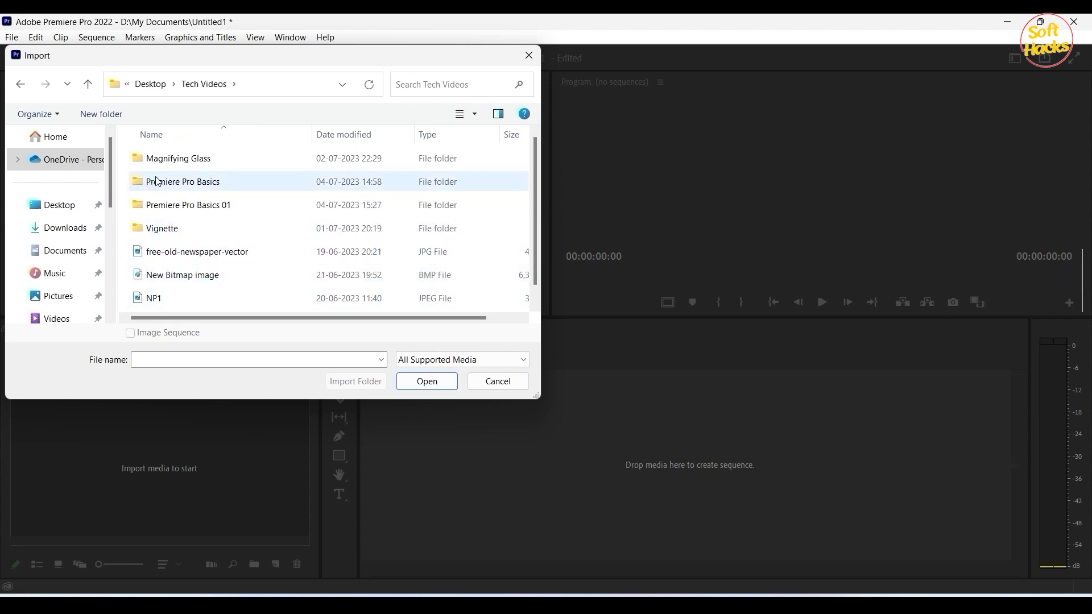
click(198, 187)
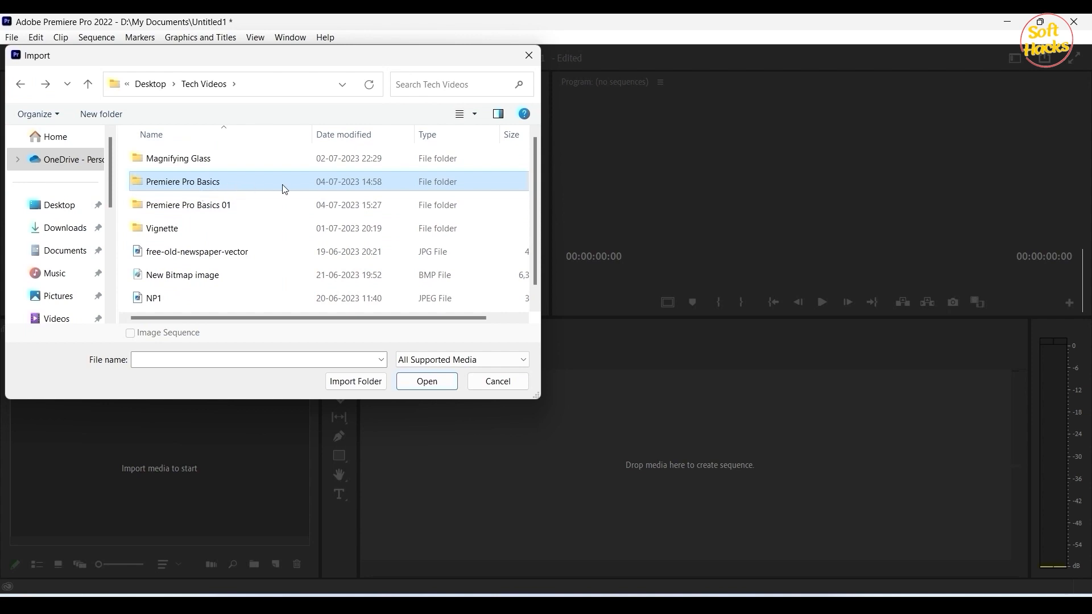
click(357, 383)
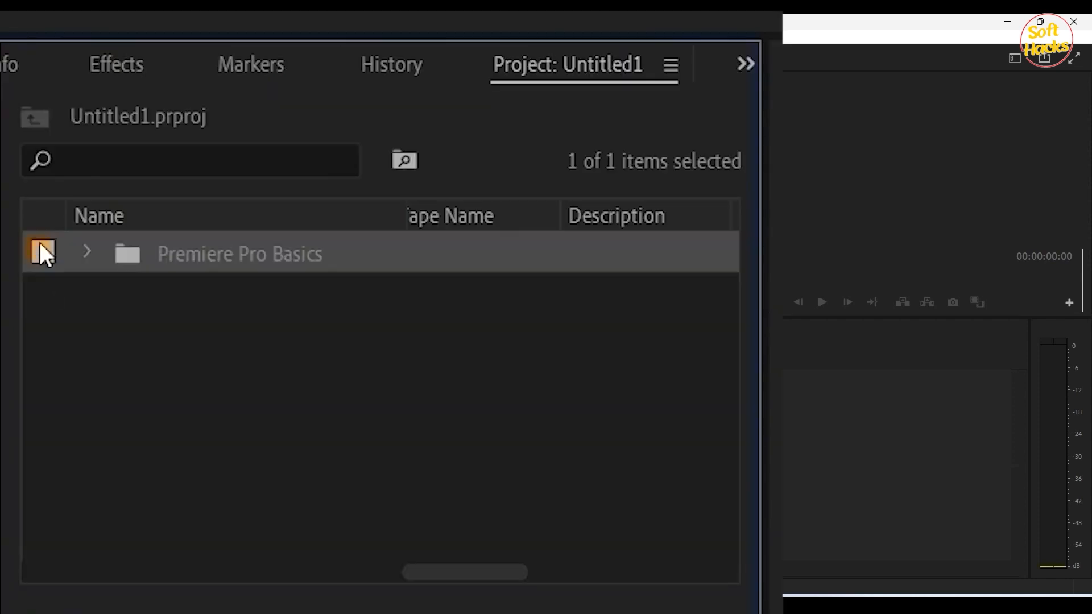
click(85, 255)
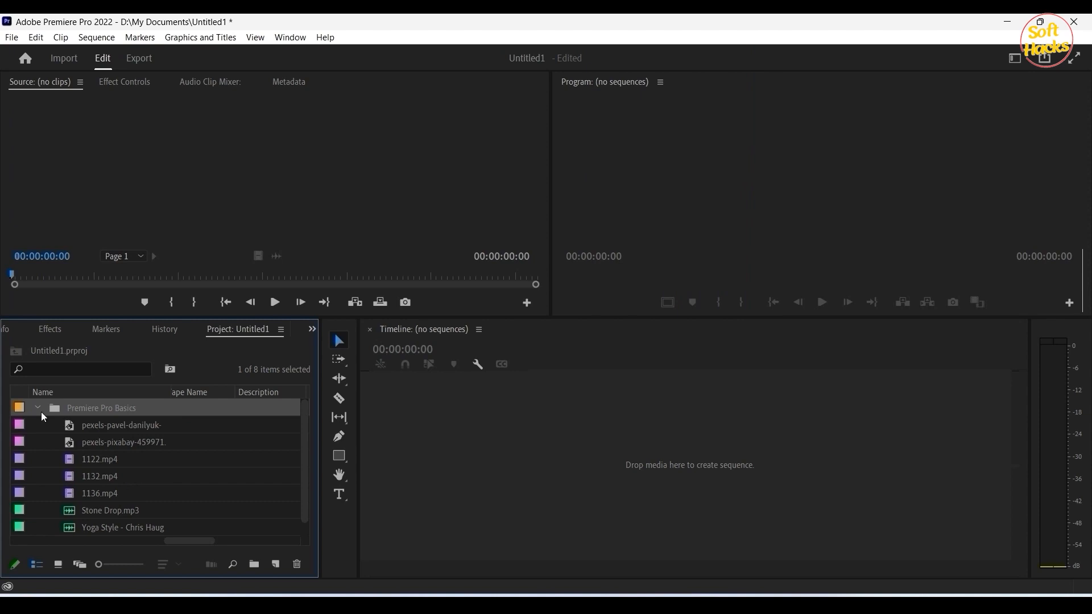
click(38, 407)
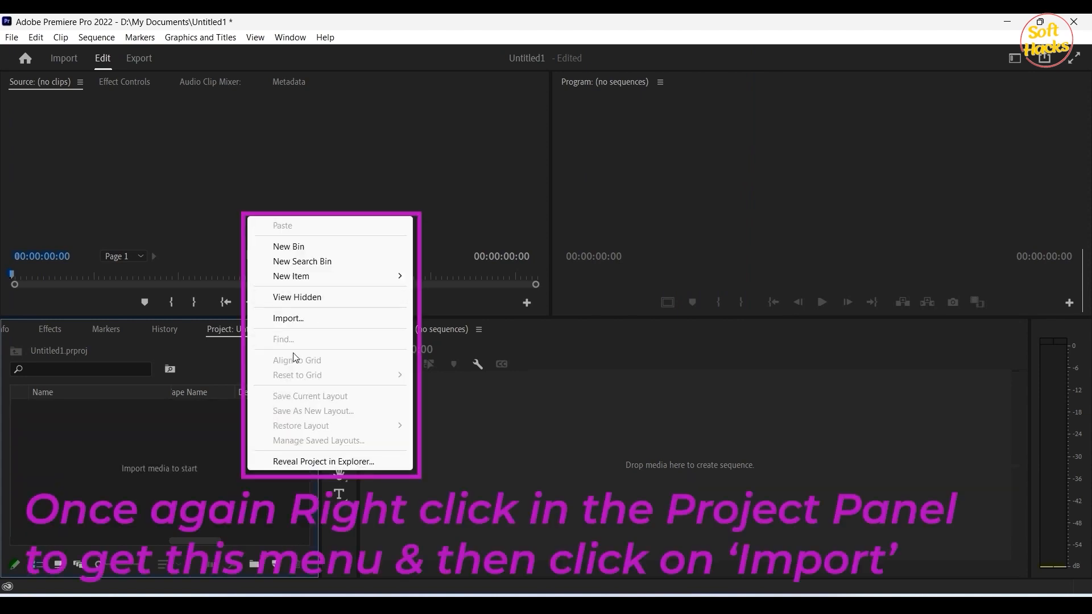
Step: Import 1122, 1136, the Pexels image 7234302, Stone Drop and Yoga Style from the Premiere Pro Basics folder, and deselect them
click(273, 317)
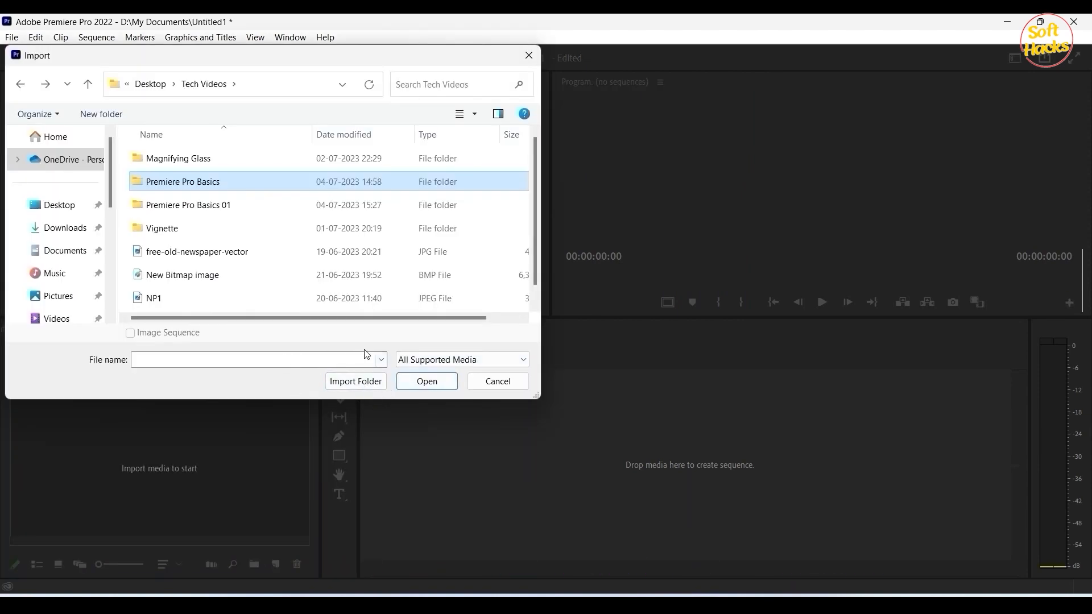
double_click(159, 176)
click(158, 165)
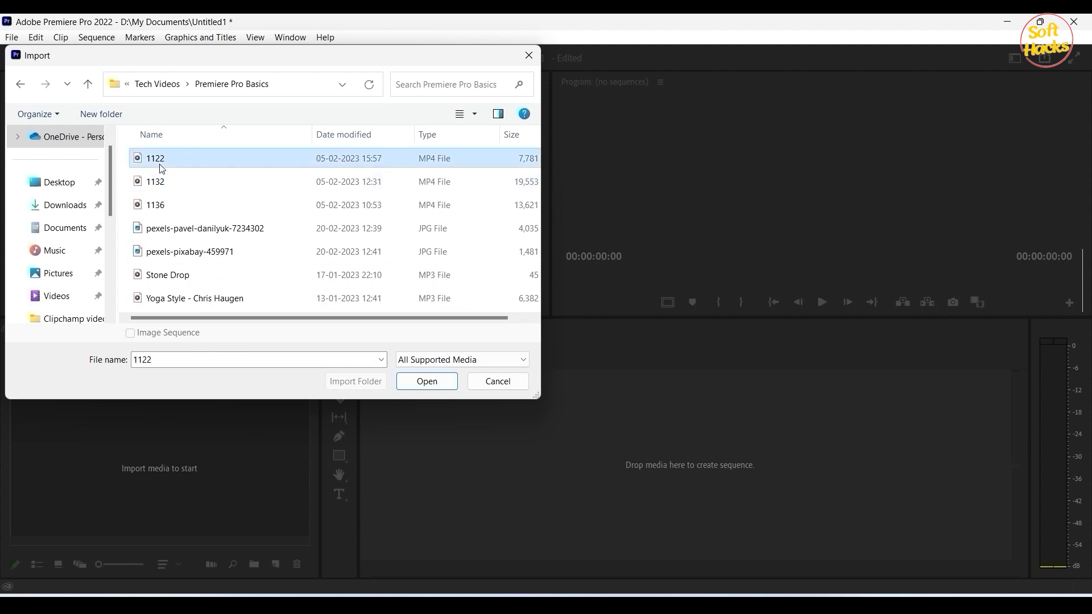
ctrl+click(173, 205)
ctrl+click(189, 233)
ctrl+click(176, 276)
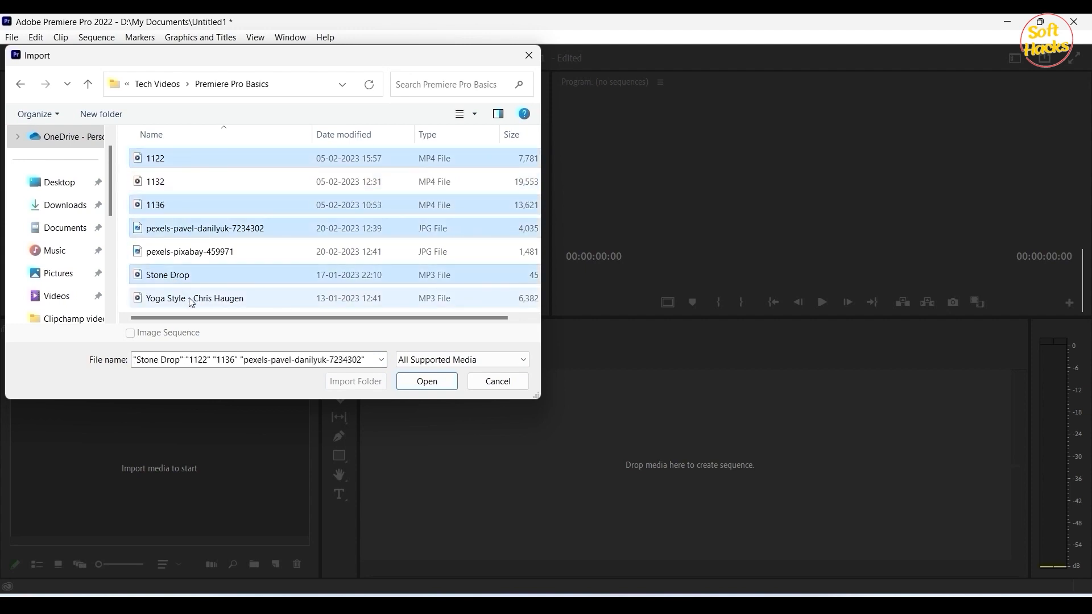
ctrl+click(191, 299)
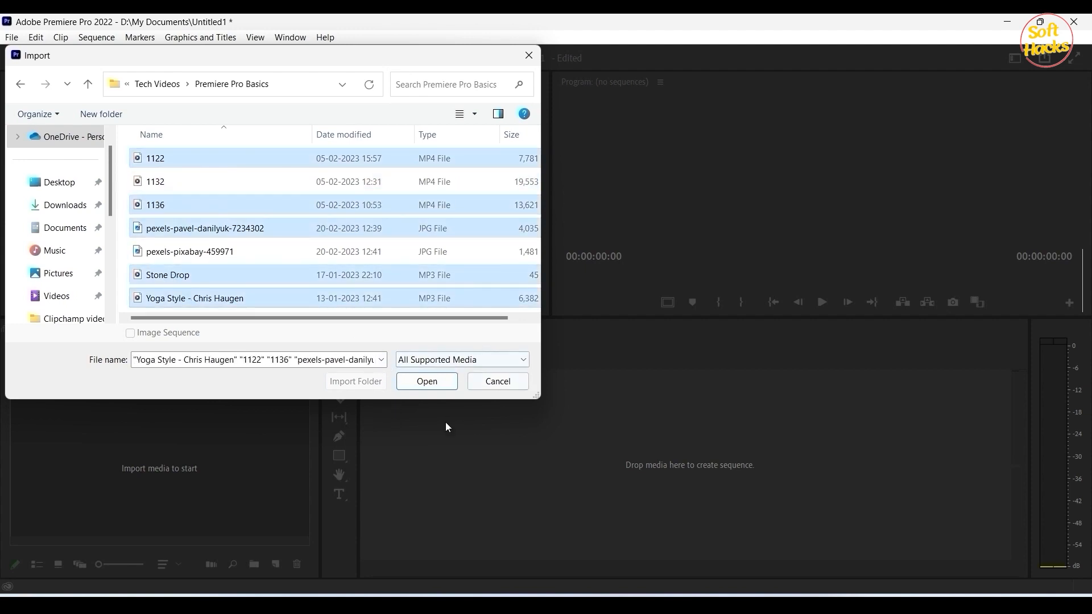
click(424, 382)
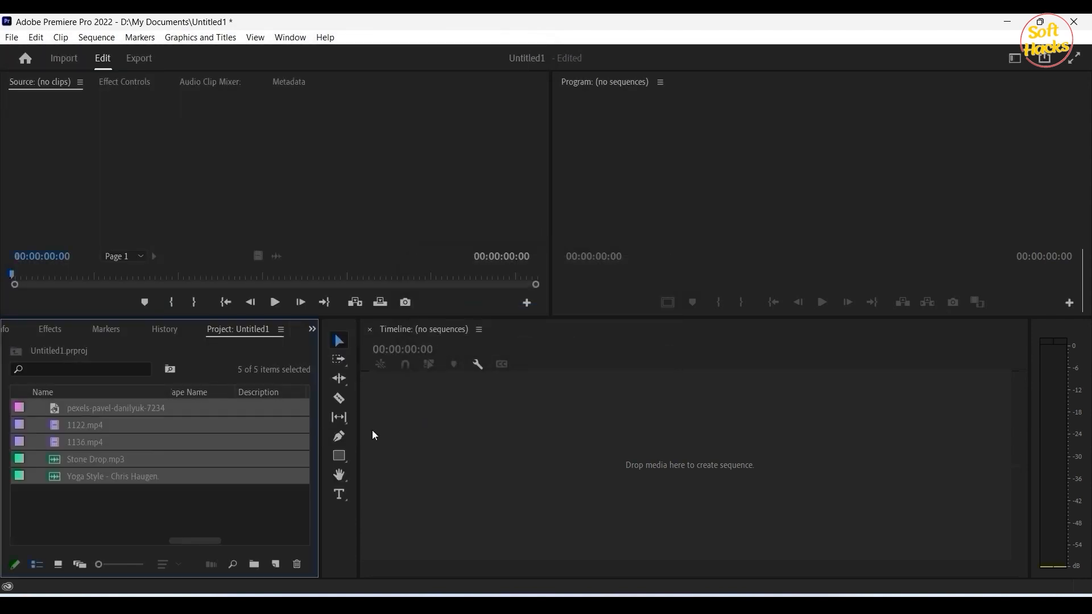
click(97, 499)
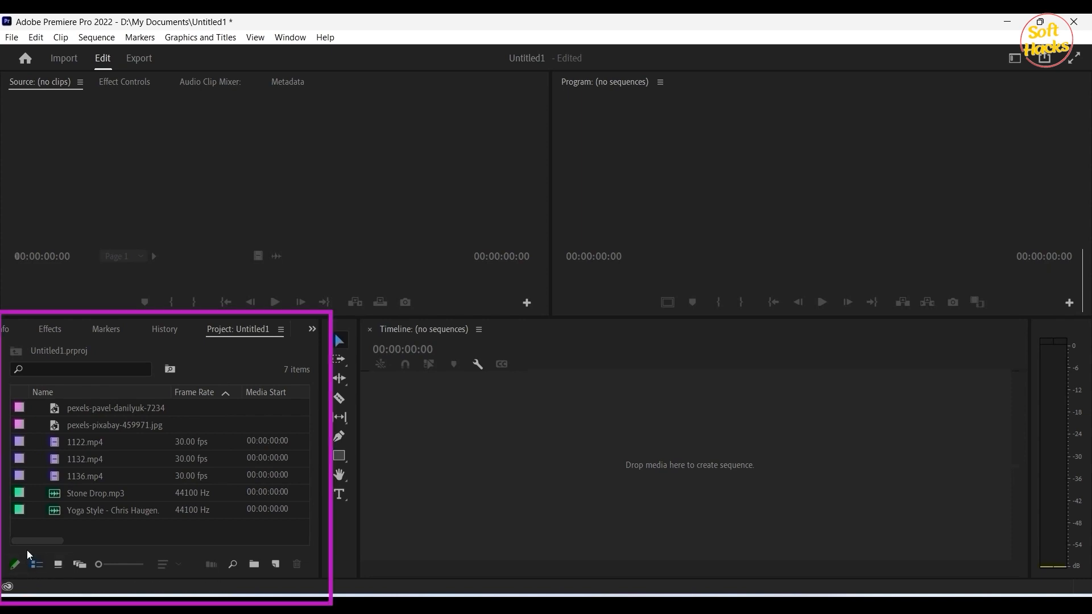
Step: Examine the clips' metadata columns in List view and their thumbnails at larger sizes in Icon and Freeform views
drag(46, 538, 79, 540)
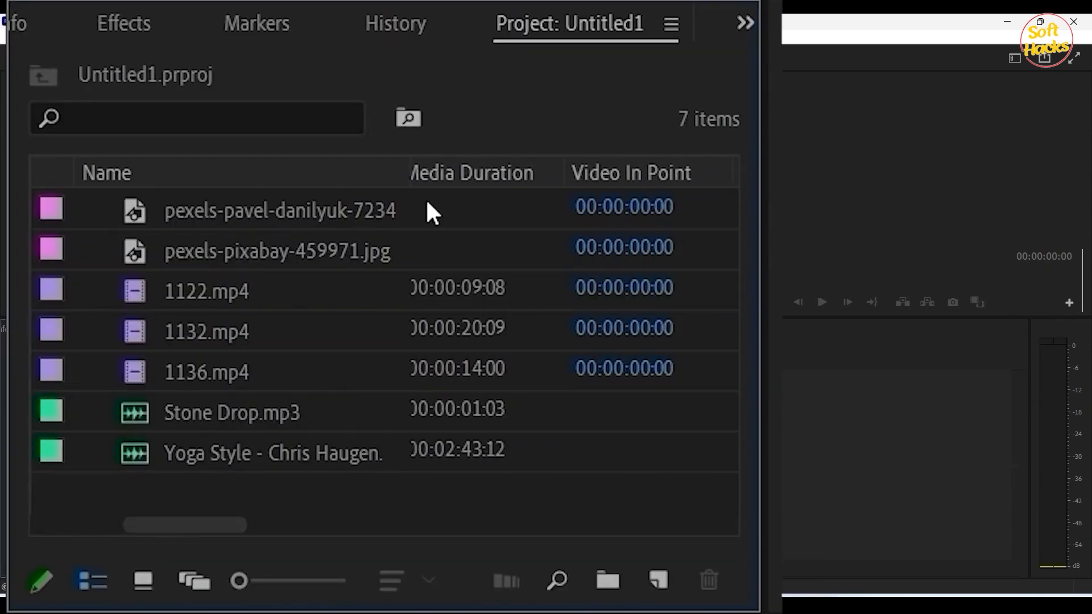
drag(210, 539, 91, 524)
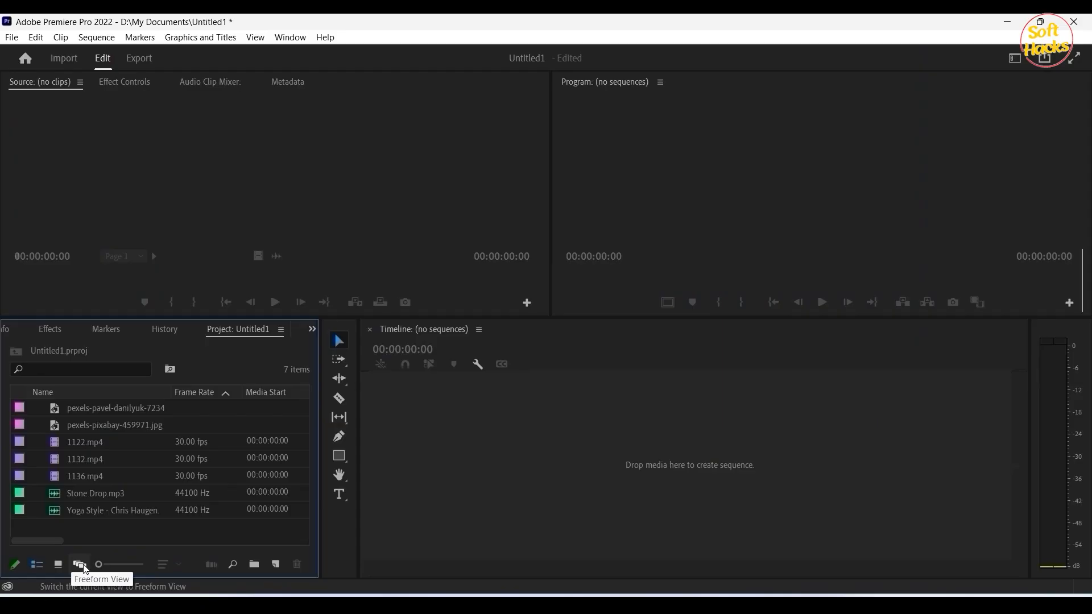
click(57, 564)
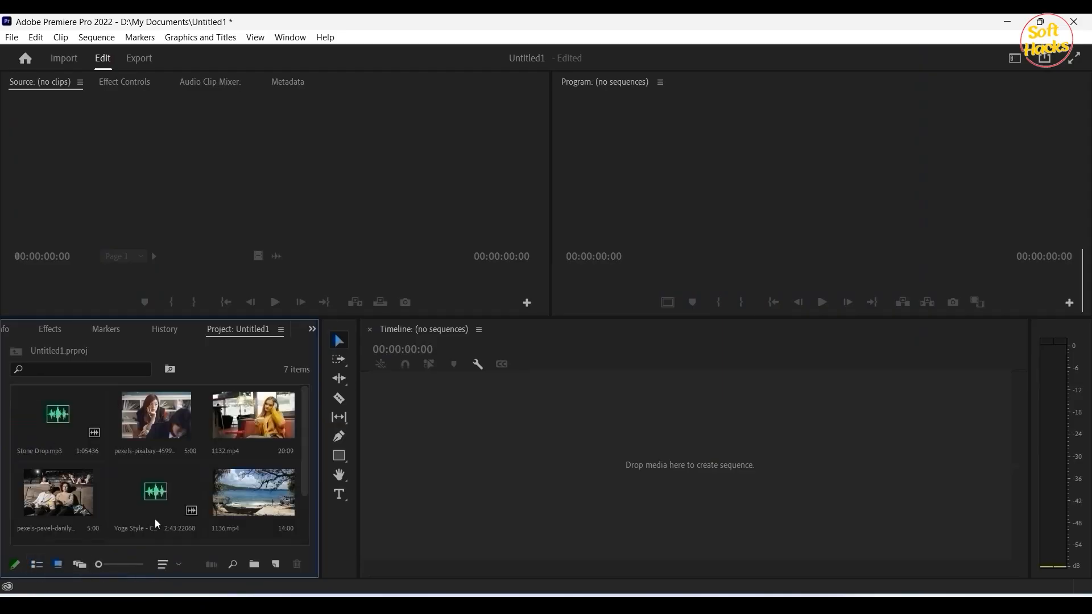
click(79, 565)
drag(304, 398, 301, 456)
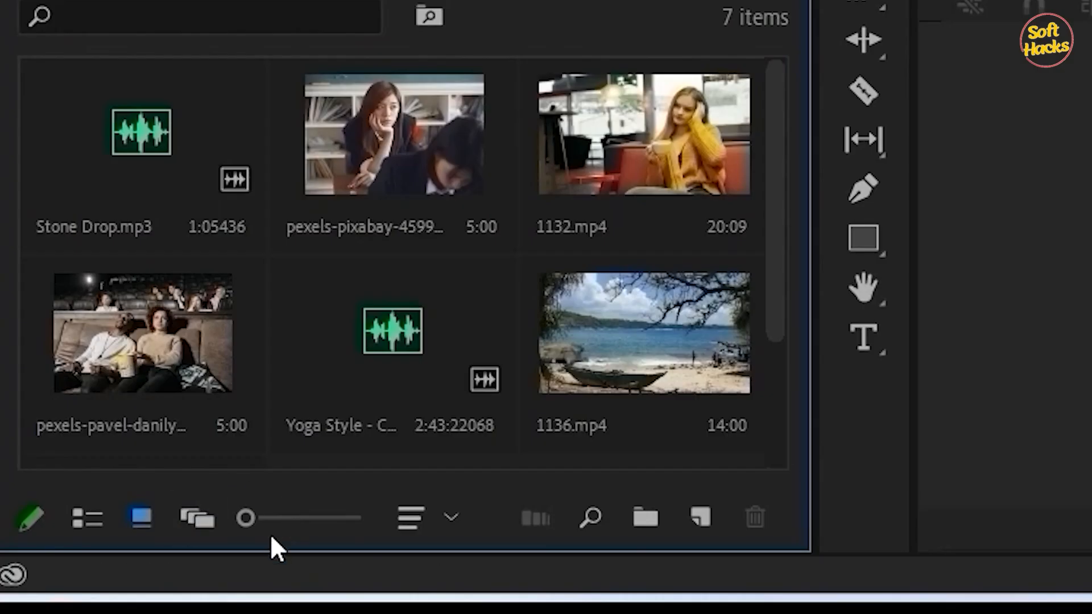
drag(99, 564, 105, 564)
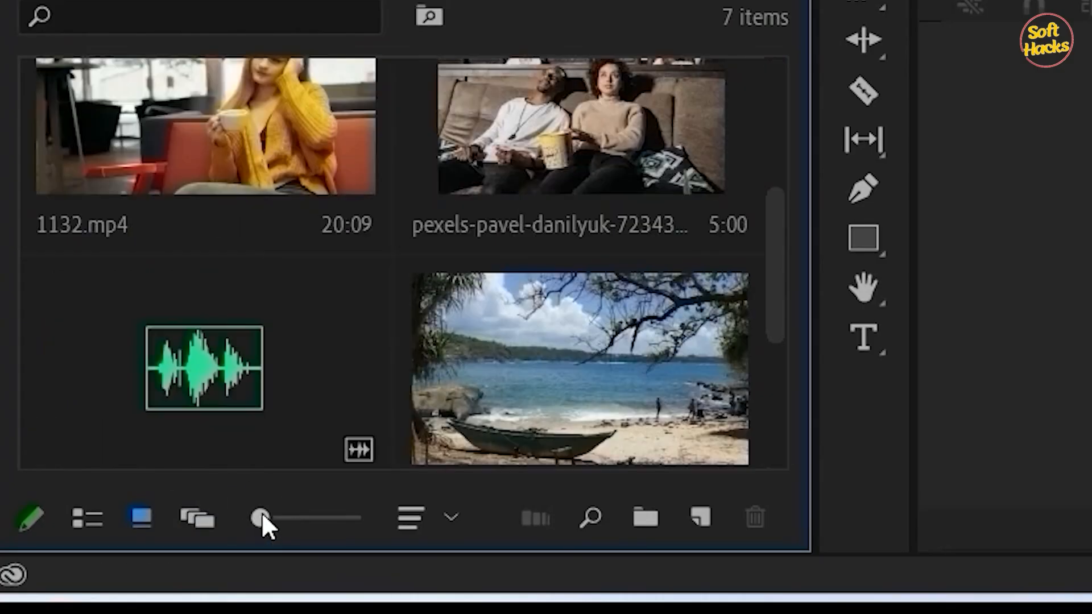
drag(282, 515, 304, 515)
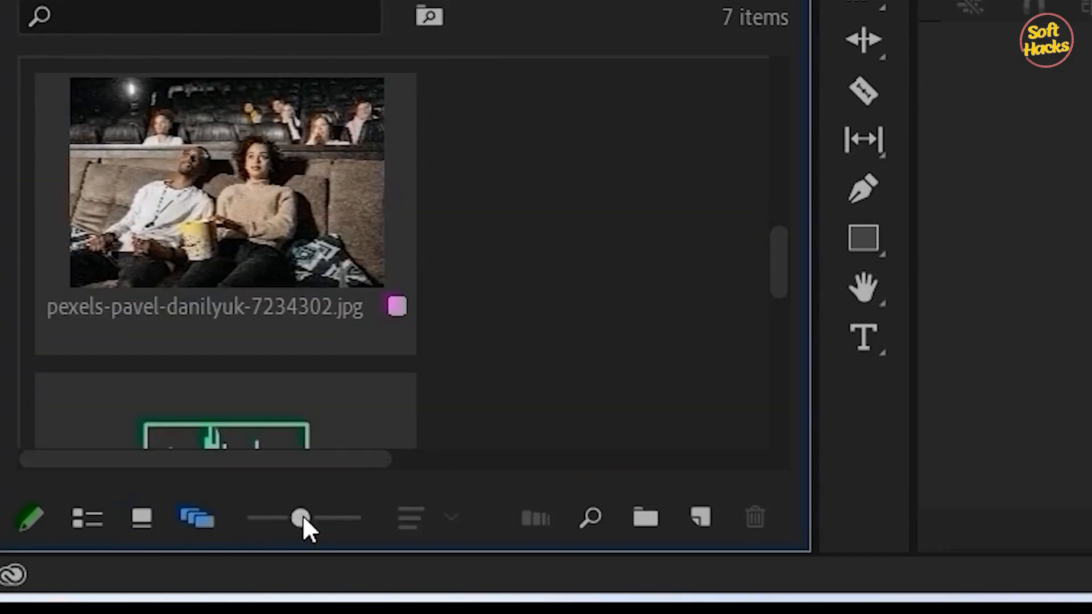
drag(303, 515, 339, 516)
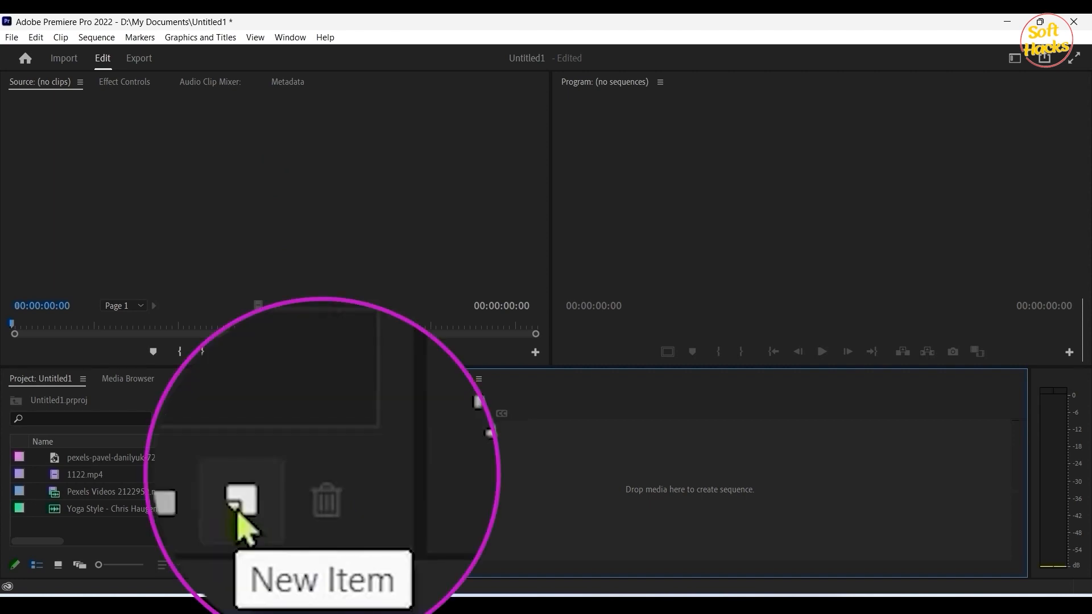
Step: Start a new sequence and examine its available presets and its video and audio settings
click(277, 564)
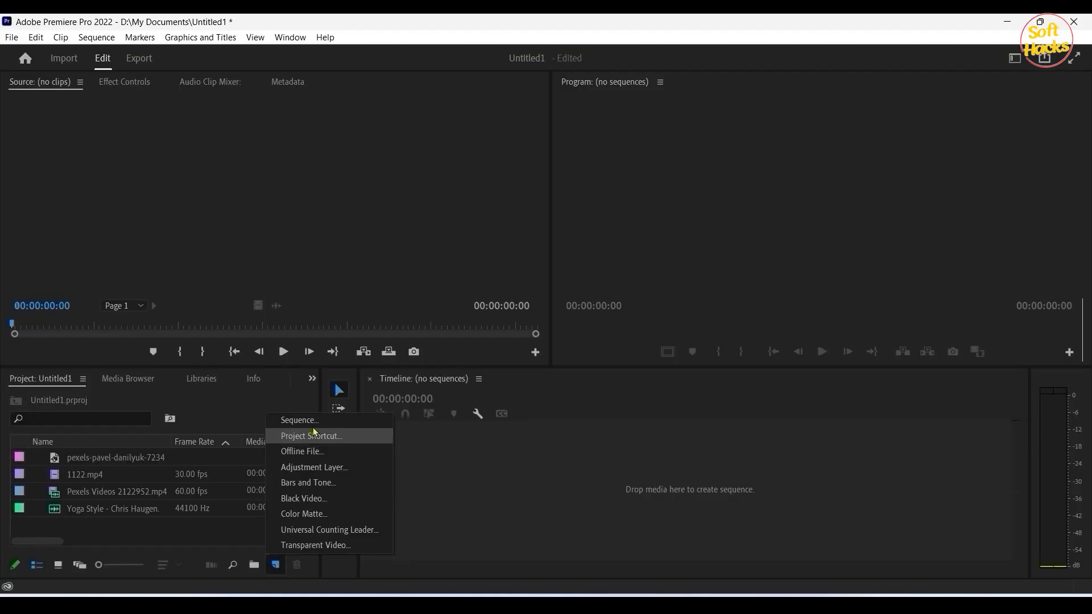
click(438, 203)
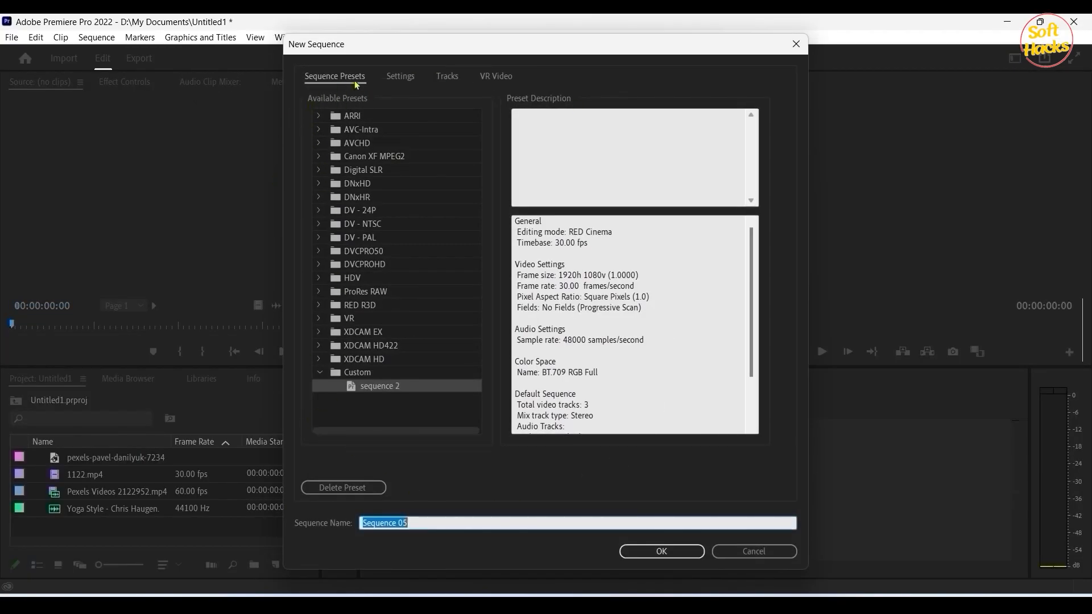
click(406, 83)
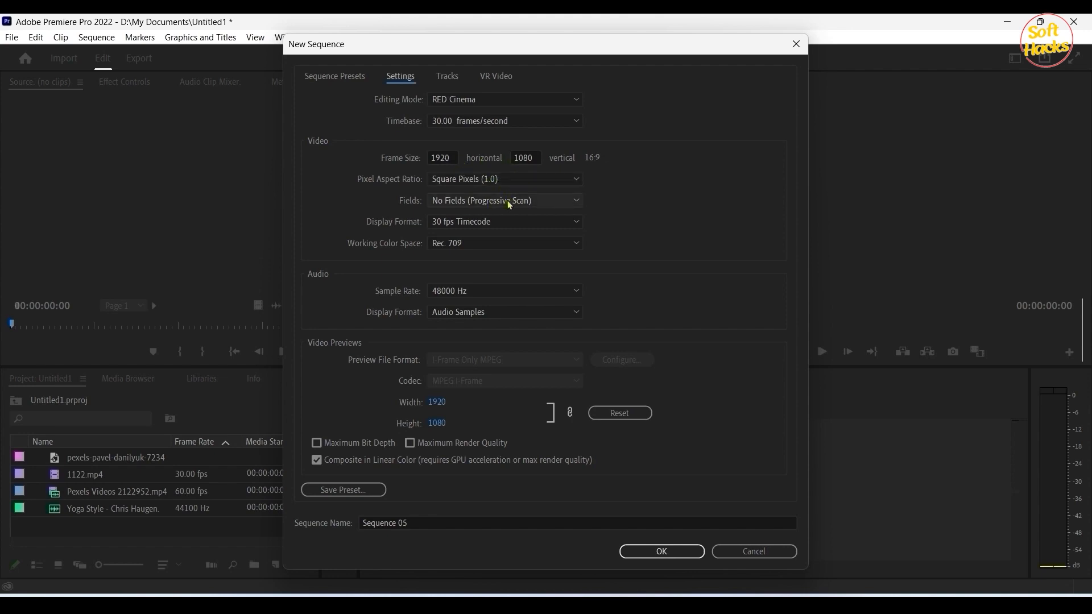
click(647, 552)
Step: Create a new sequence from the 1122.mp4 clip and compare its frame rate with that of the clip
click(98, 475)
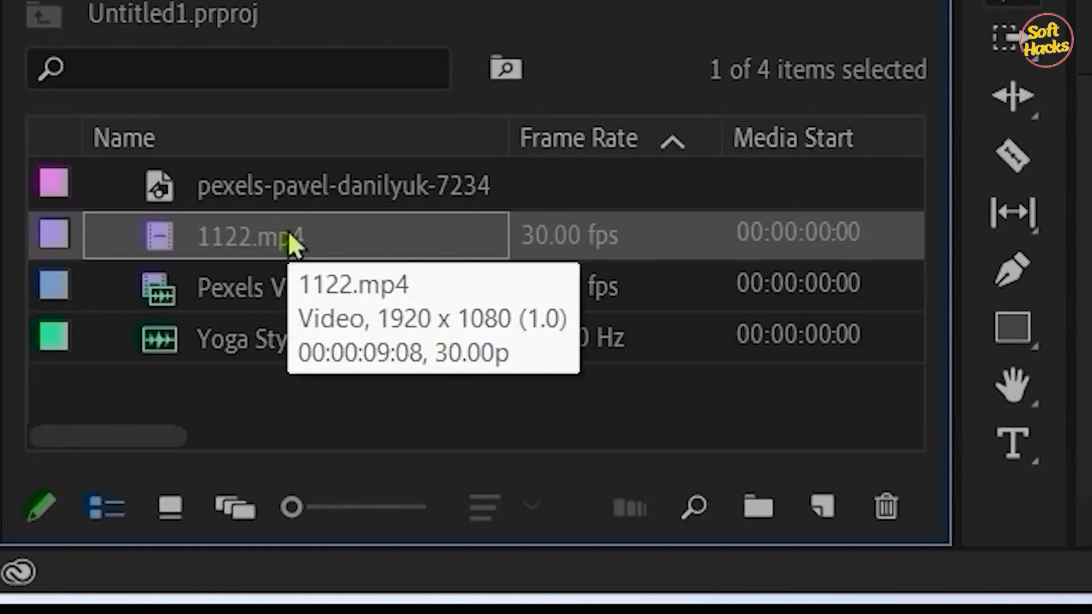
right_click(100, 476)
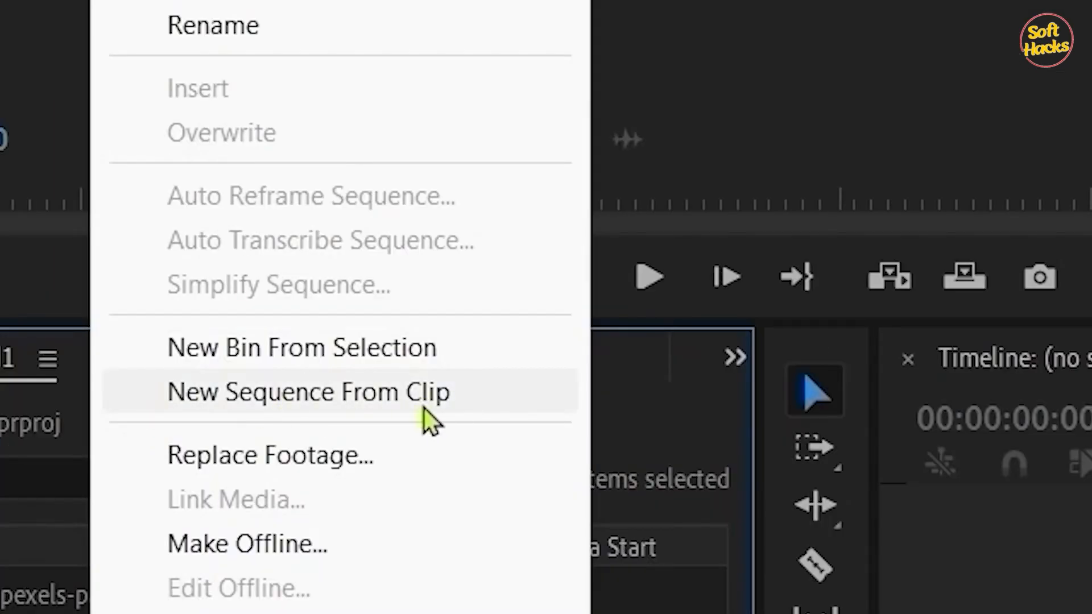
click(416, 399)
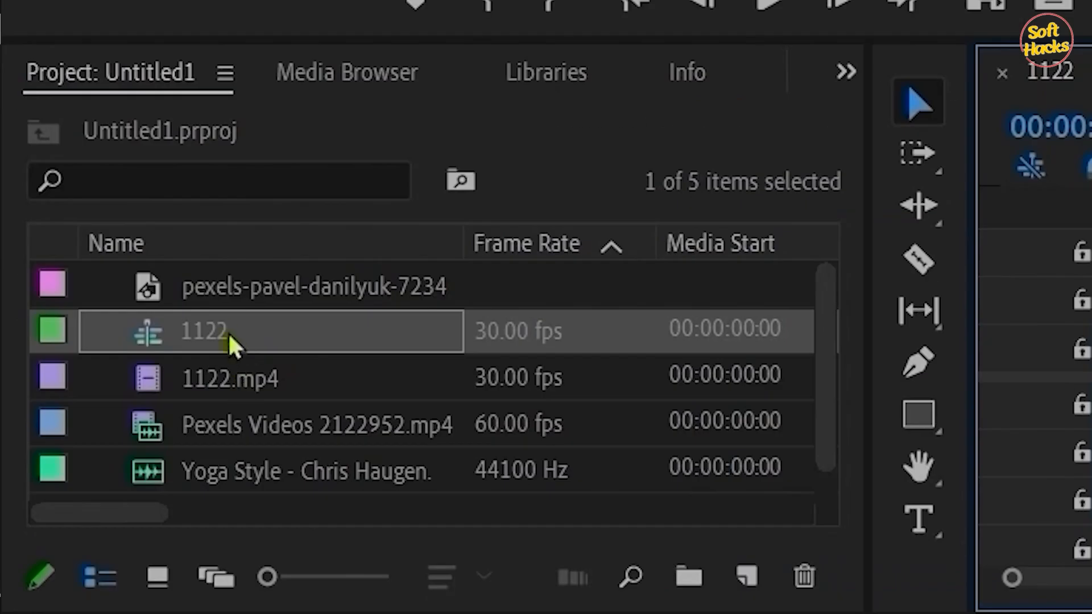
click(227, 327)
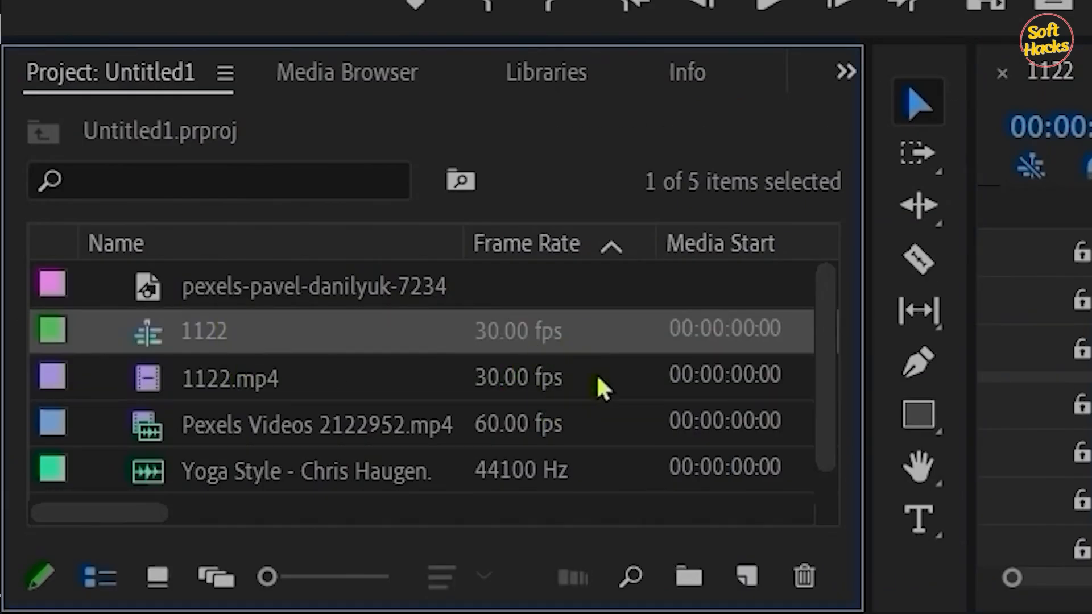
mouse_move(562, 319)
mouse_move(553, 388)
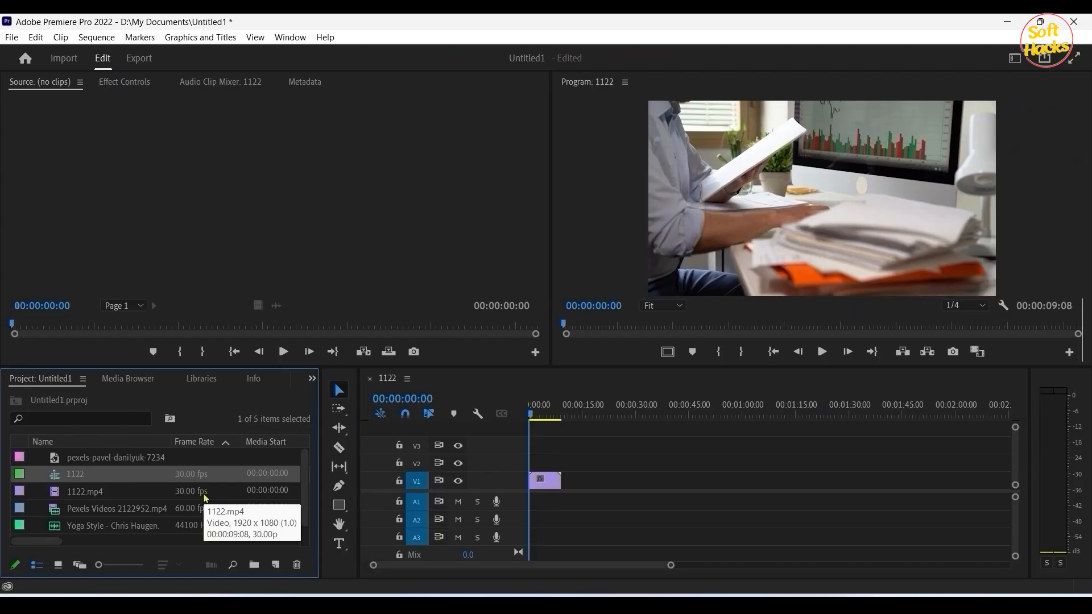
Step: Rename the 1122 sequence in the Project panel as My Seqence
click(101, 473)
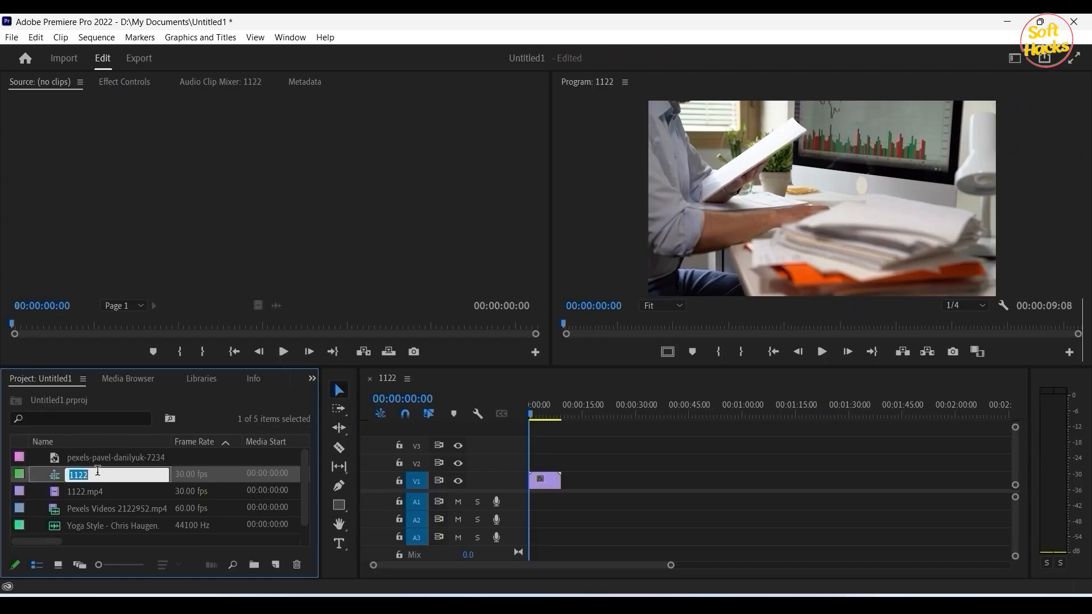
right_click(97, 476)
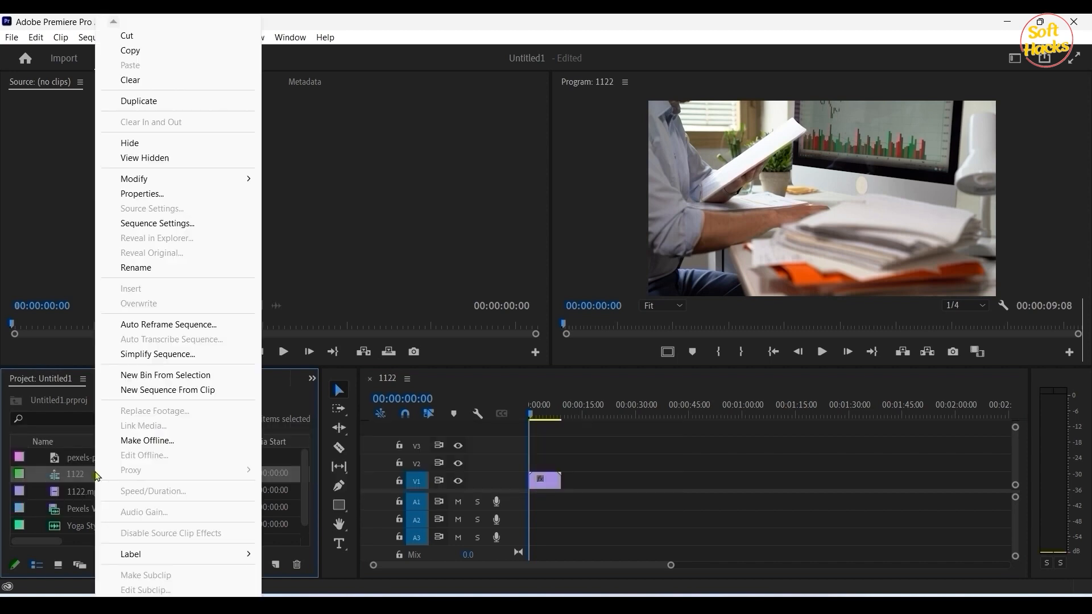
click(173, 274)
text(My Seqe)
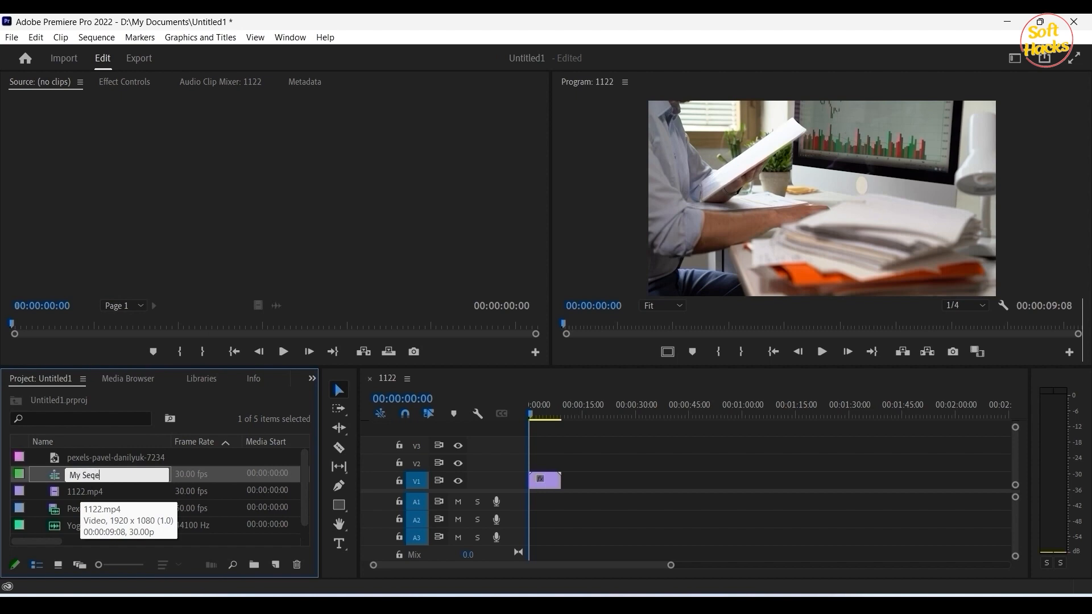
text(nce)
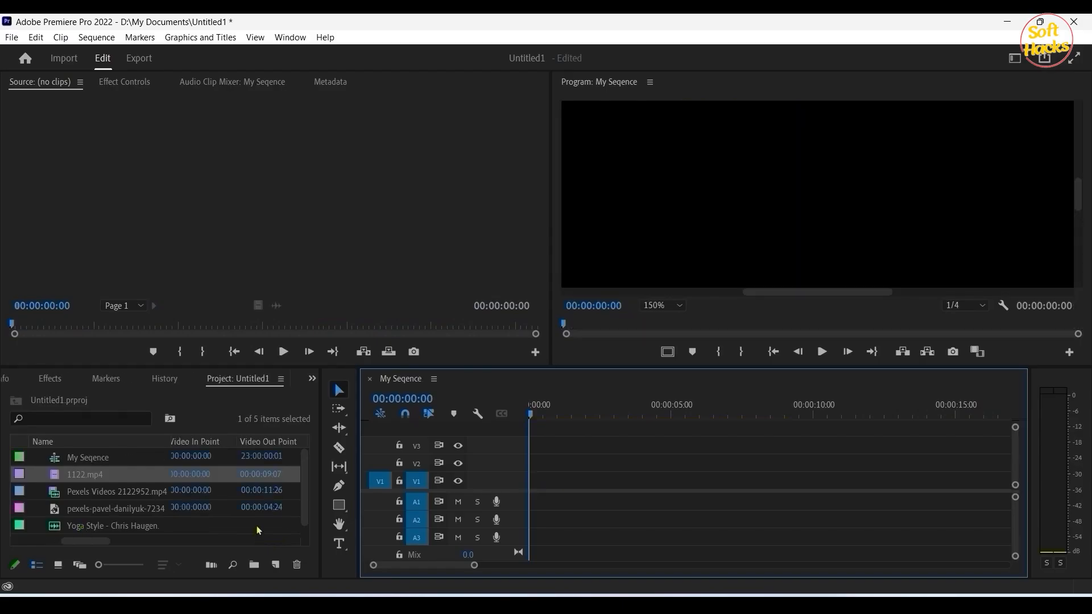
click(257, 528)
click(258, 539)
click(257, 529)
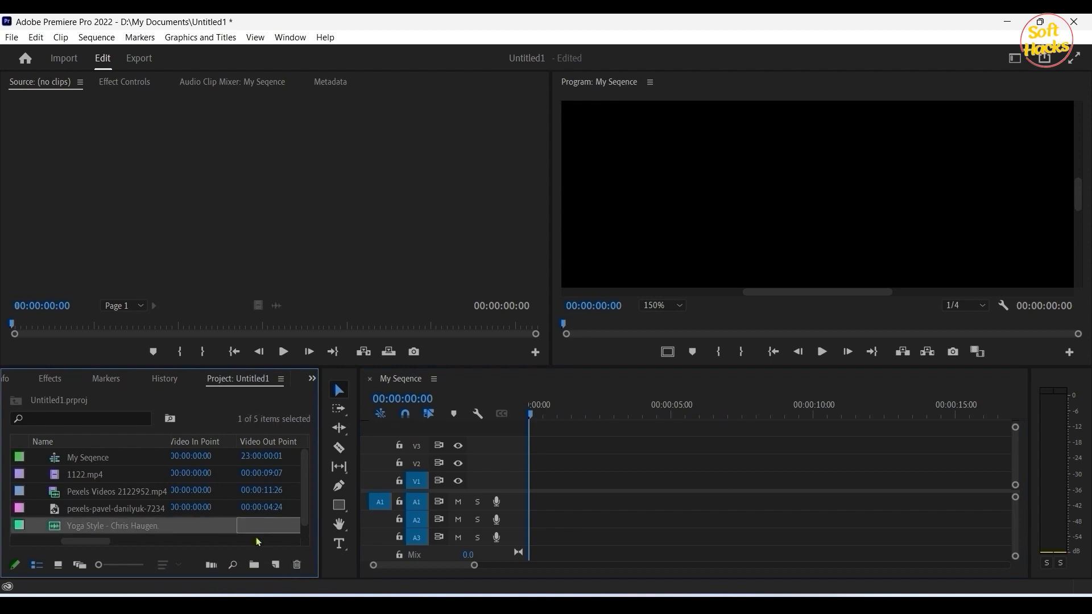
click(259, 539)
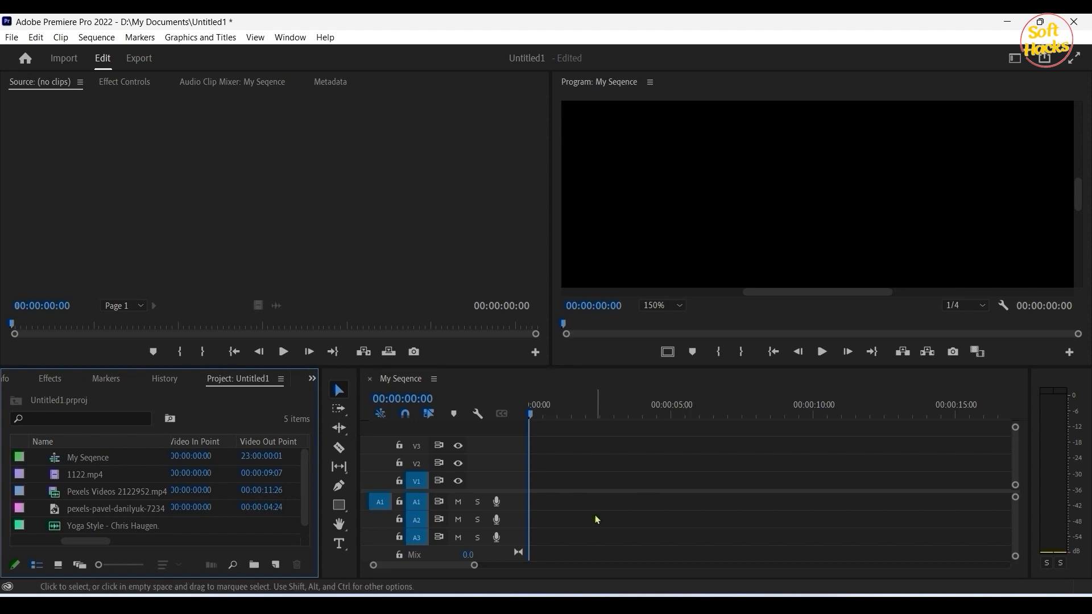
Step: Place 1122.mp4 at the start of V1, the JPG photo above it on V2, and Pexels Videos 2122952.mp4 after 1122.mp4
click(20, 477)
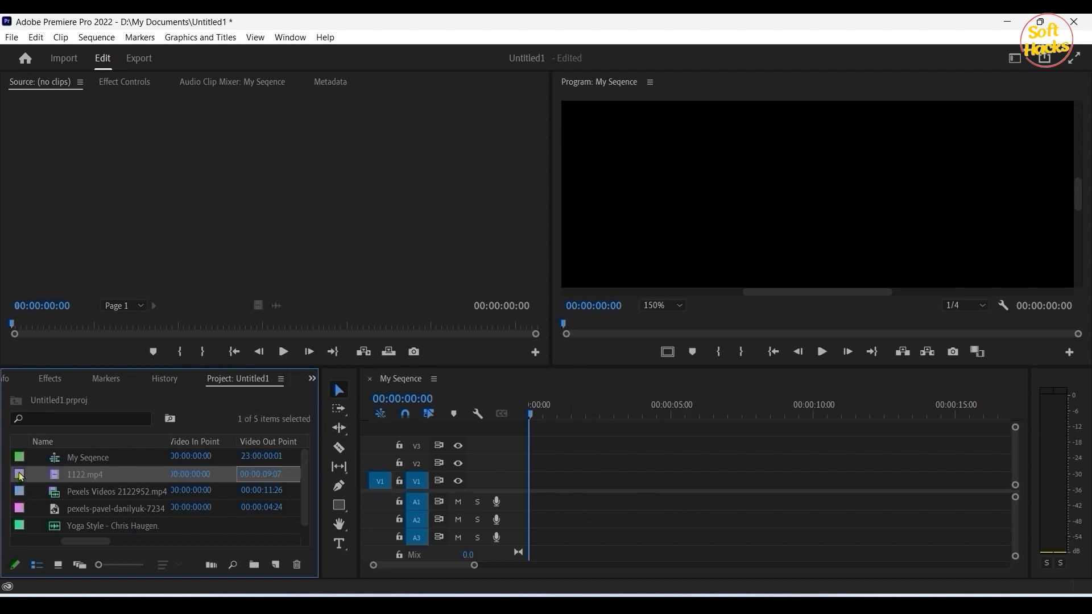
drag(21, 478, 534, 480)
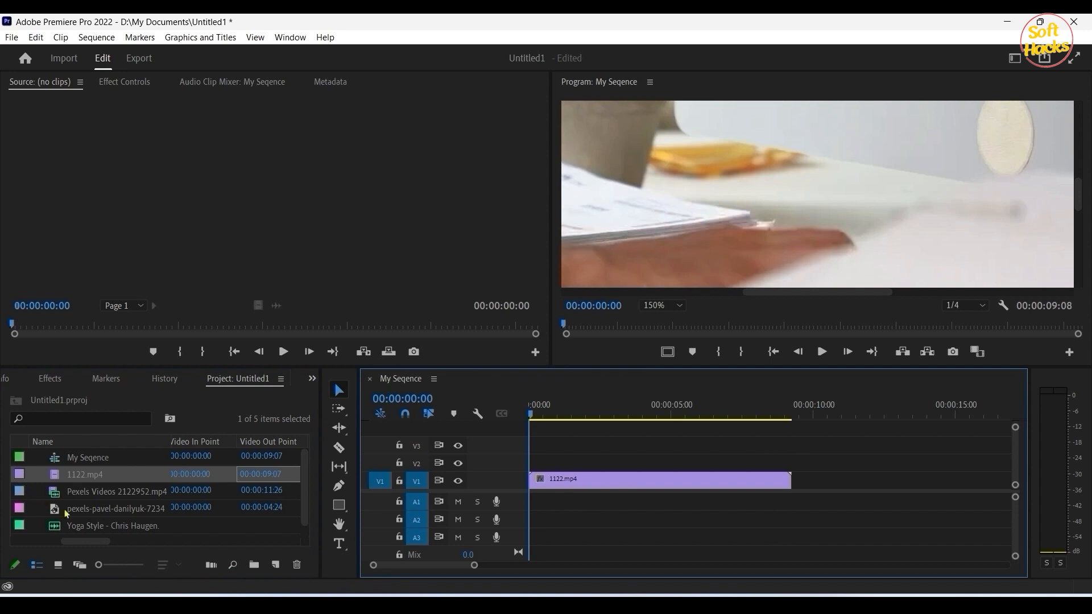
drag(20, 511, 546, 461)
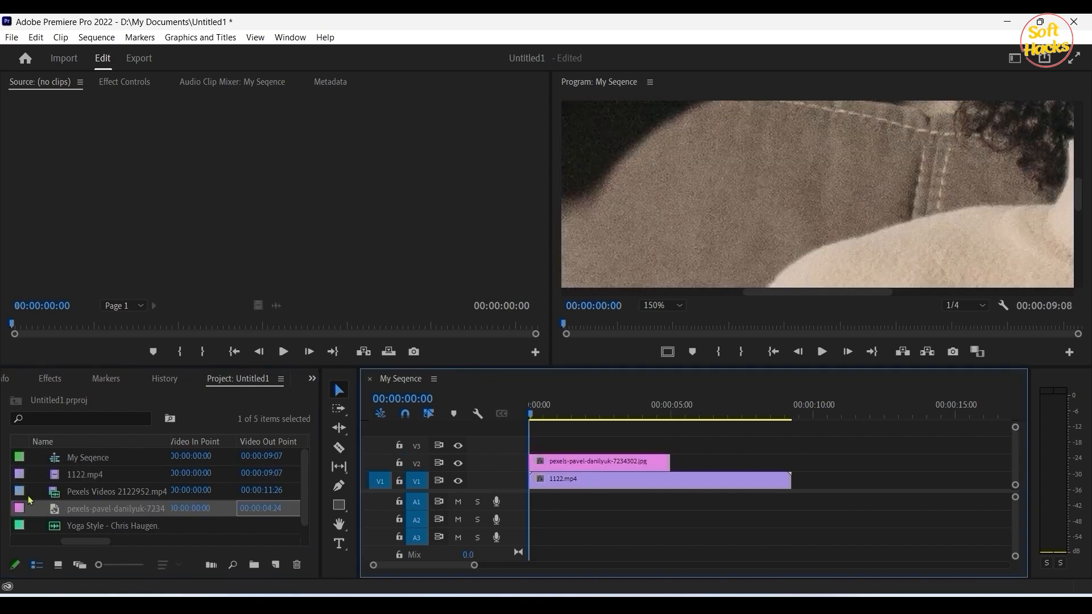
drag(30, 500, 802, 487)
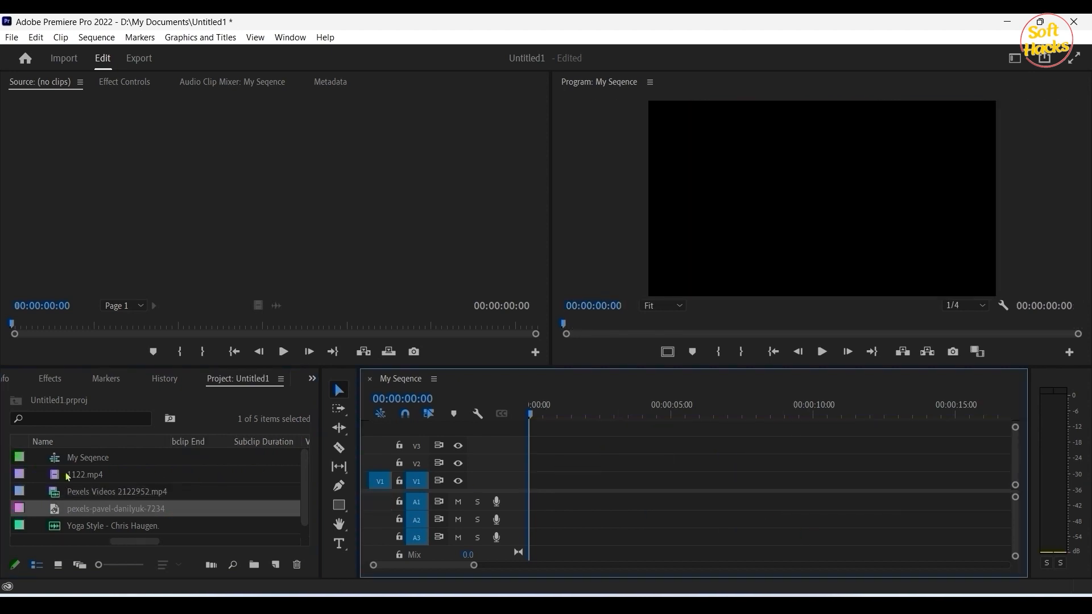
Step: Select 1122.mp4, Pexels Videos 2122952.mp4 and the Yoga Style audio together and add them to the start of the sequence
click(67, 477)
ctrl+click(91, 497)
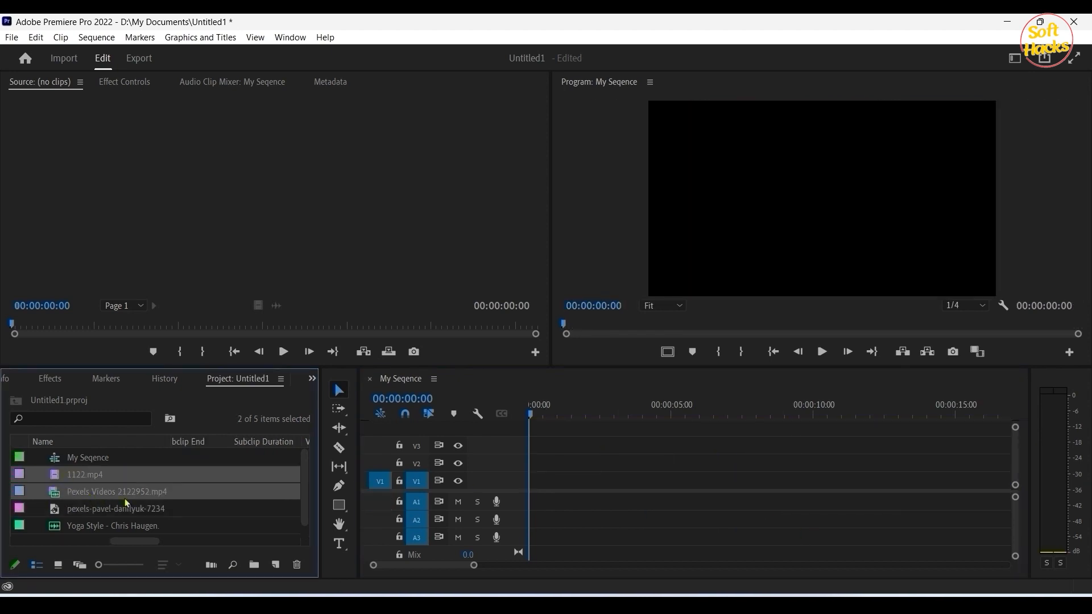
ctrl+click(97, 528)
drag(96, 528, 538, 480)
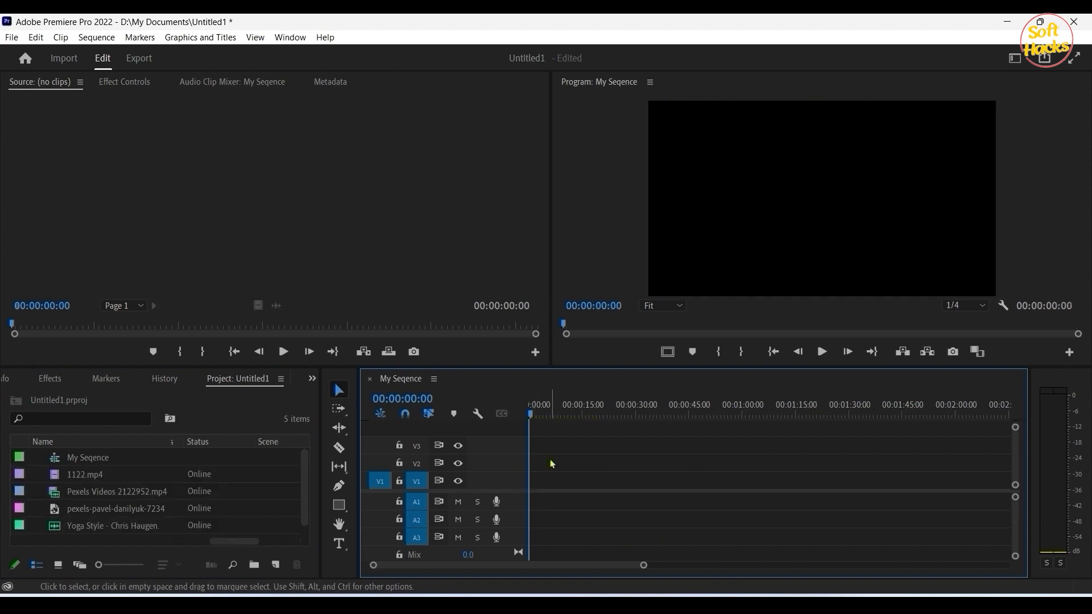
Step: Load 1122.mp4 in the Source Monitor and add it from there to the start of track V1
double_click(88, 479)
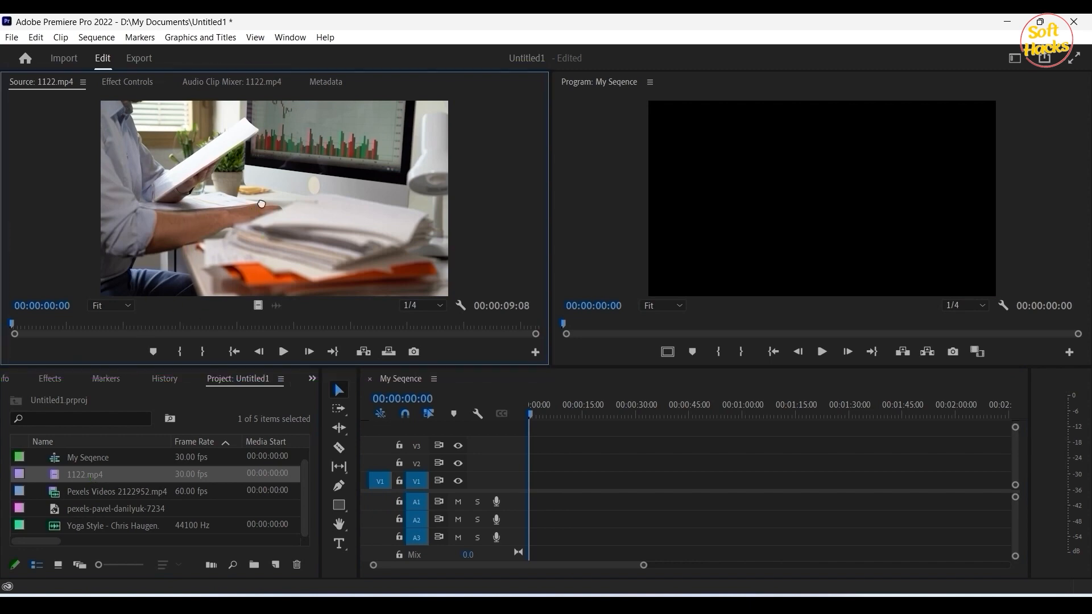
drag(261, 203, 571, 488)
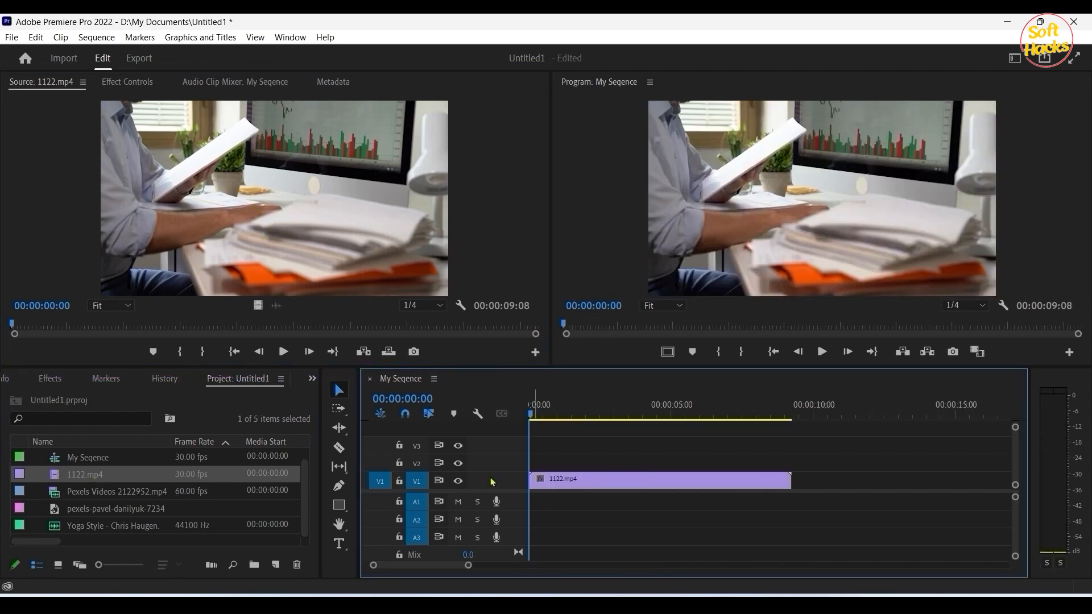
click(576, 484)
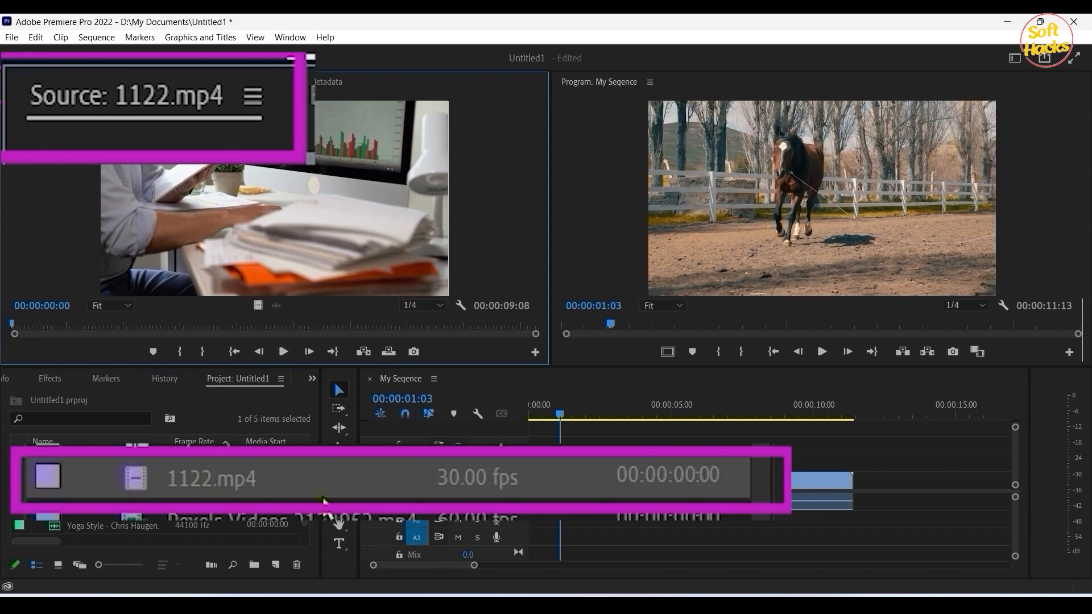
Step: Load Pexels Videos 2122952.mp4 in the Source Monitor and preview its playback
double_click(86, 491)
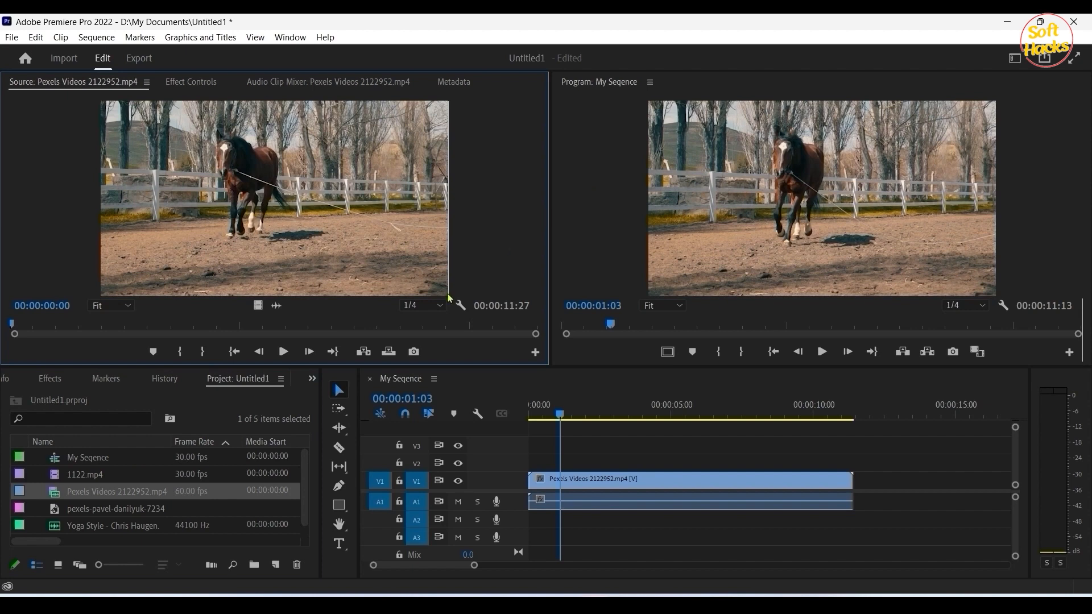
key(ctrl+s)
key(minus)
key(minus)
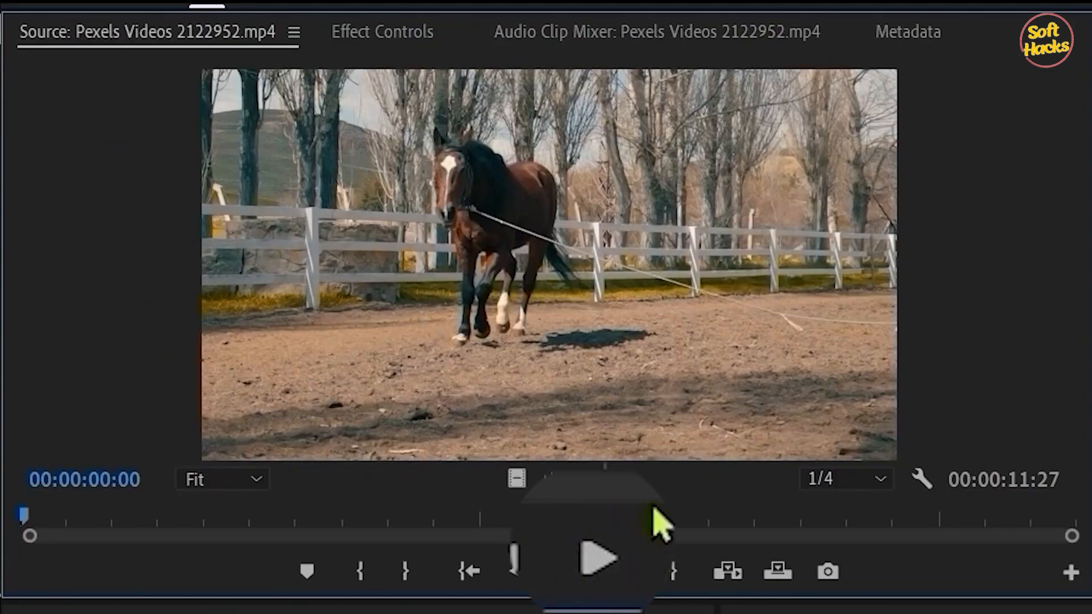
click(599, 558)
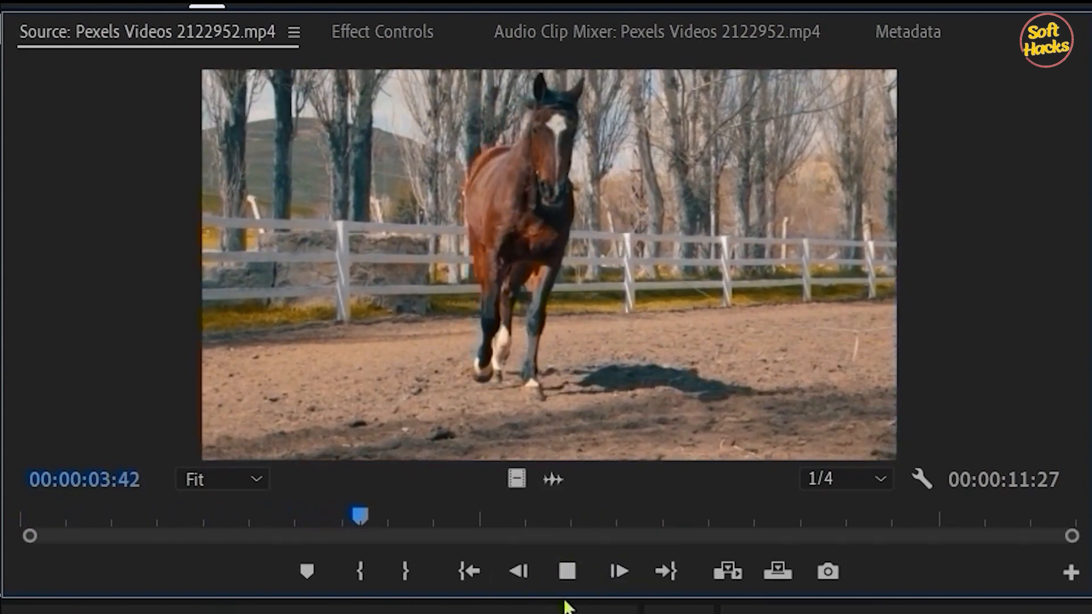
key(space)
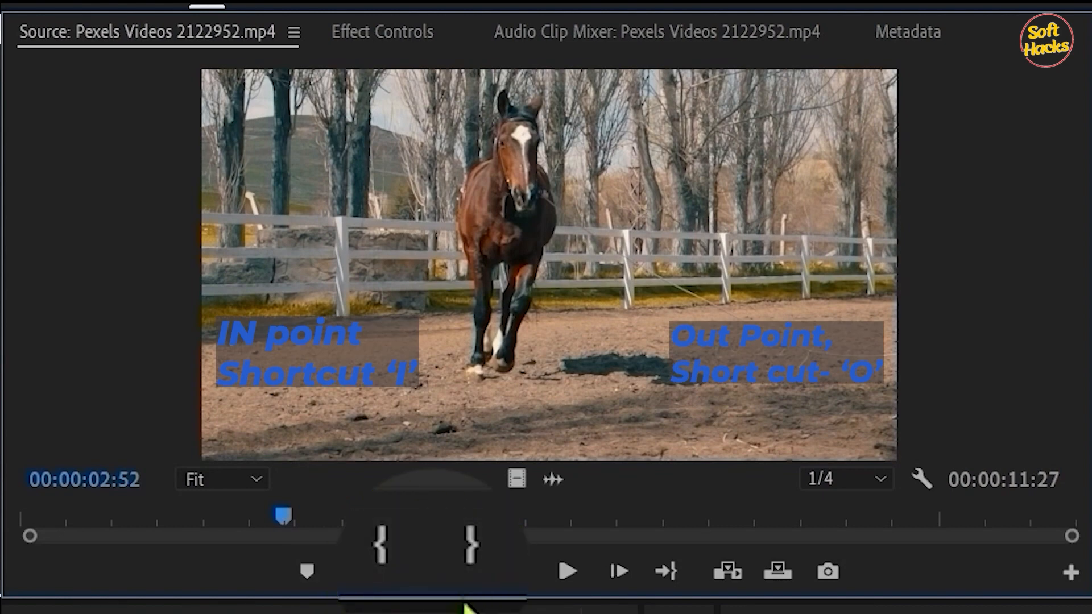
Step: Mark In and Out points during playback of the horse clip, enclosing a range of about 00:00:04:44
key(space)
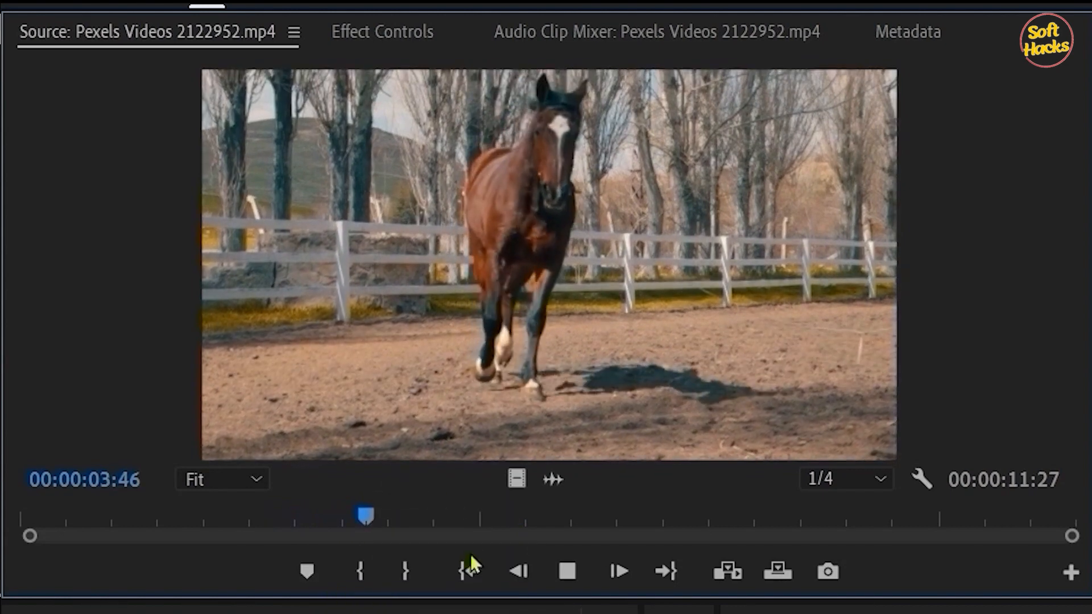
key(i)
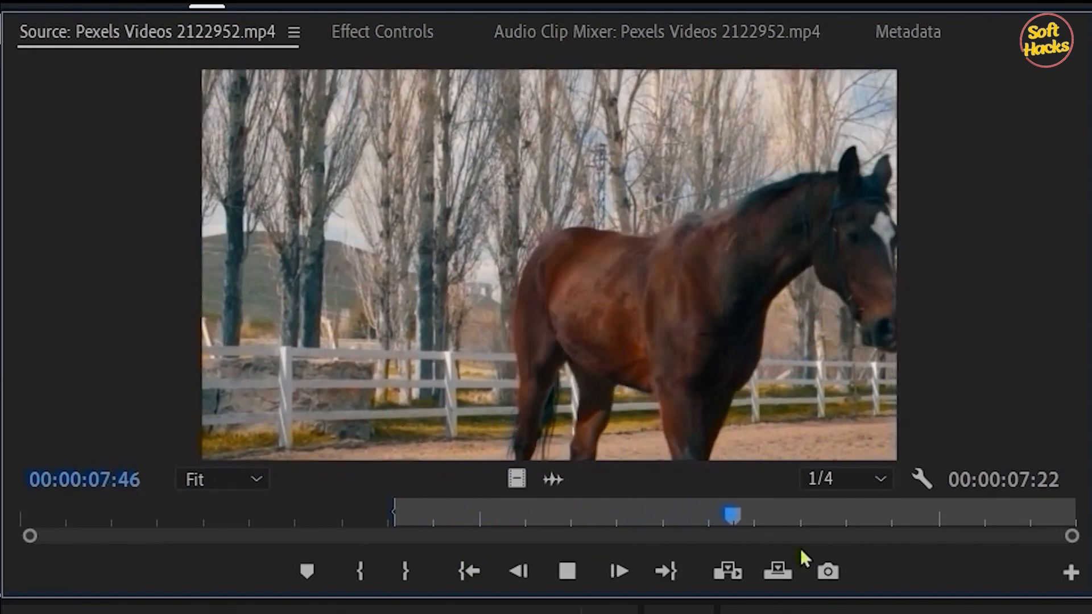
key(o)
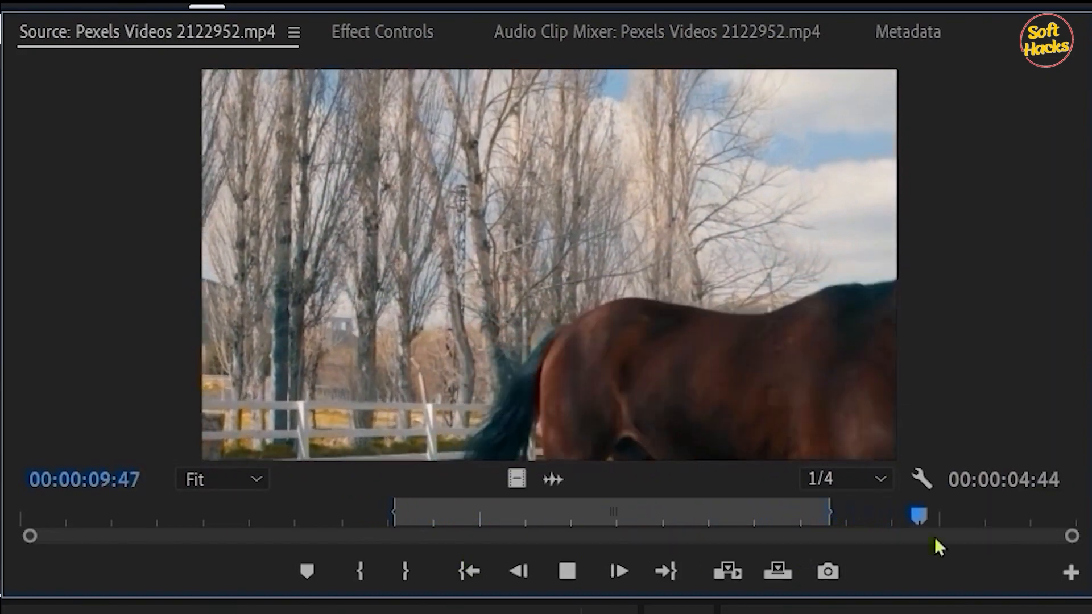
key(space)
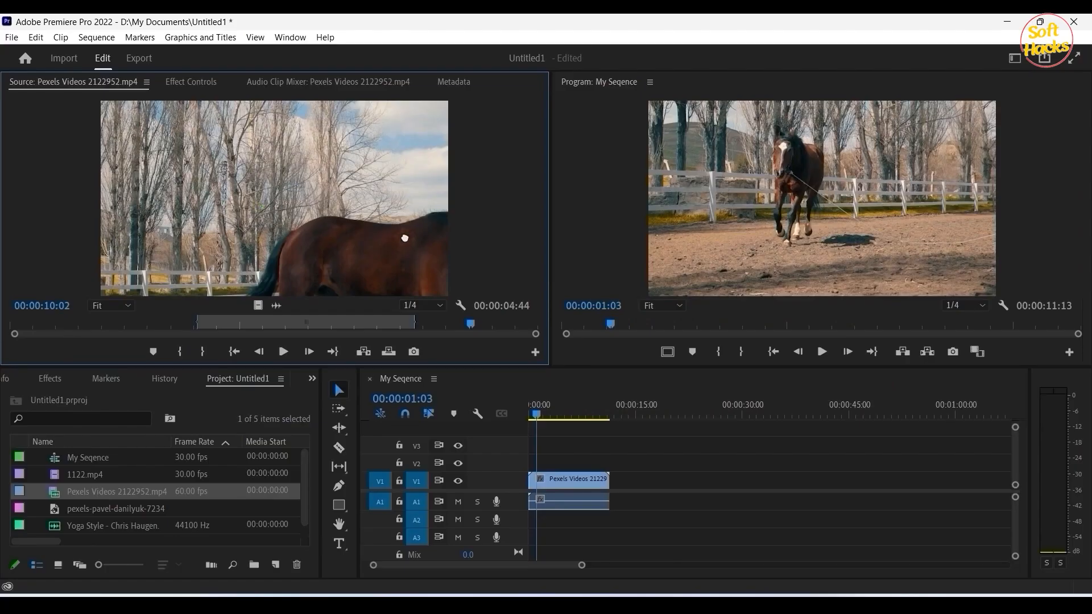
Step: Add the marked horse range to the sequence at about 22 seconds, plus video-only and audio-only copies further along
drag(646, 385, 700, 490)
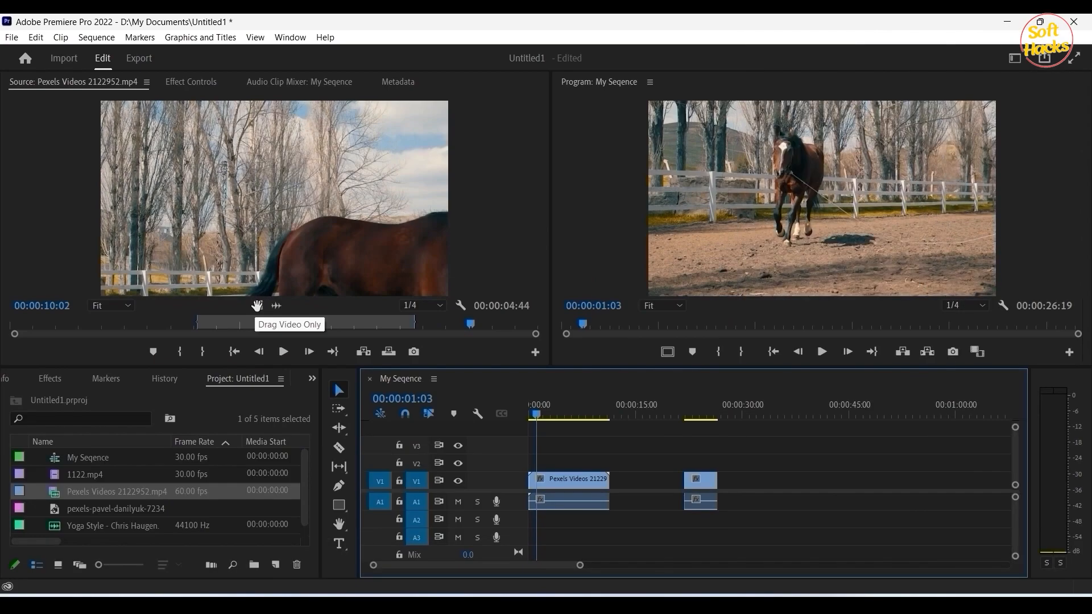
drag(257, 305, 790, 514)
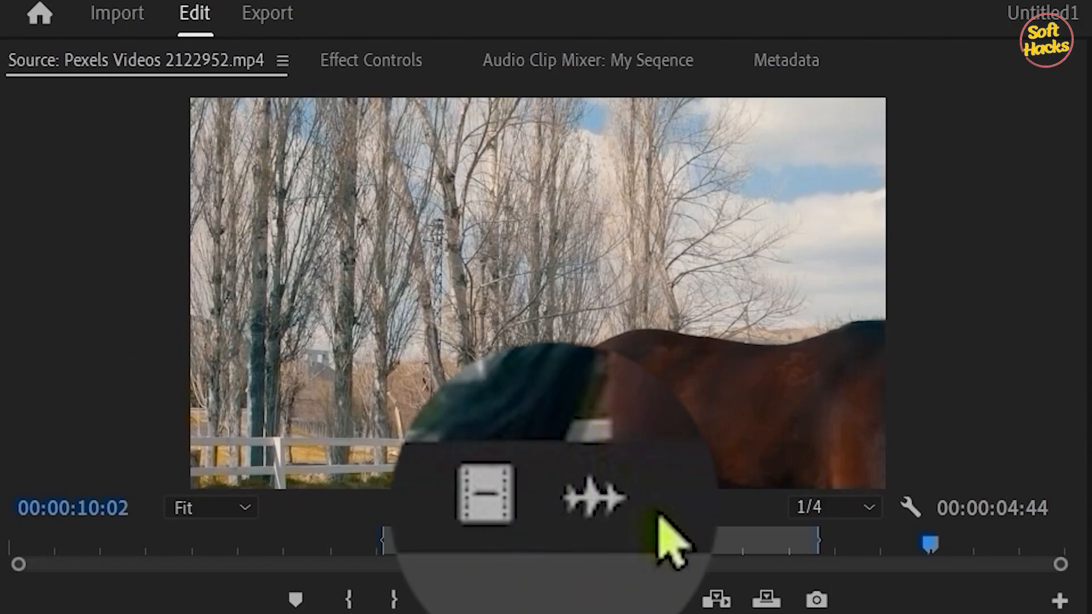
drag(540, 507, 823, 503)
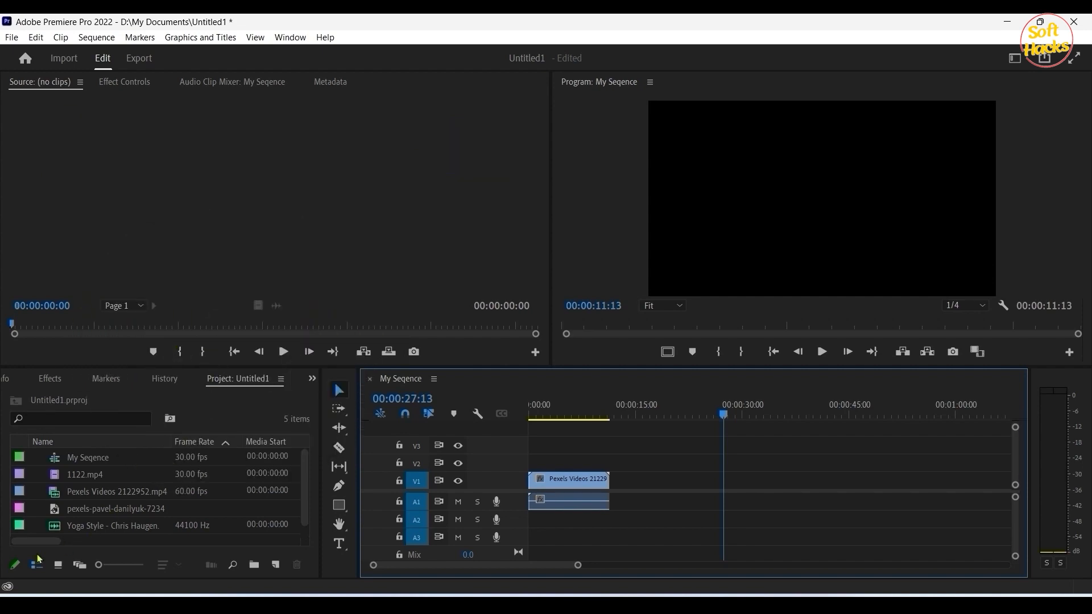
Step: Load the Yoga Style audio in the Source Monitor and mark In at about 00:00:34:20 and Out at 00:00:54:05
double_click(22, 530)
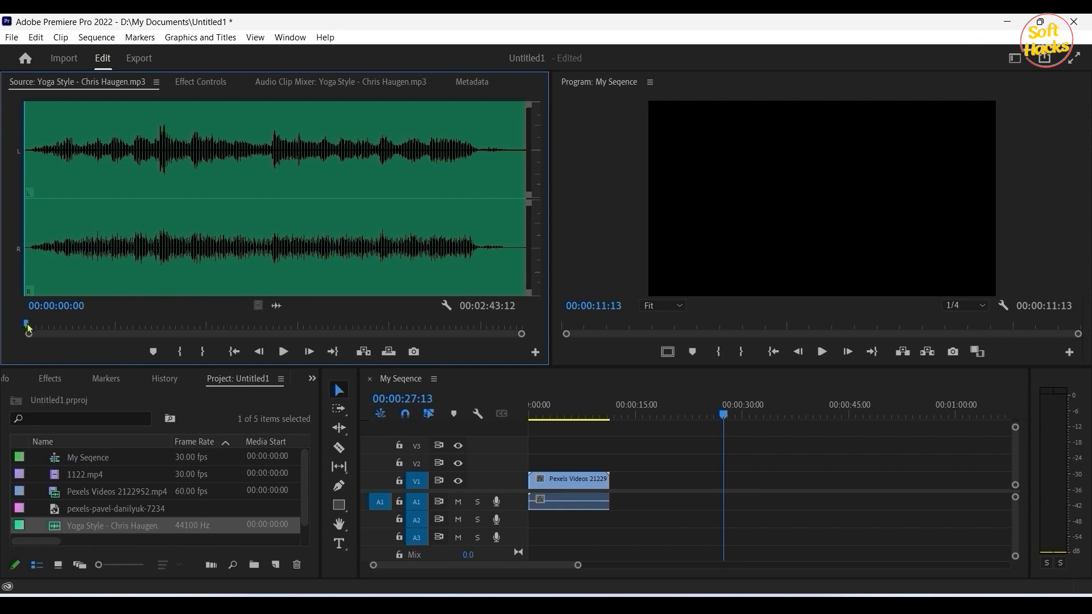
drag(29, 328, 136, 332)
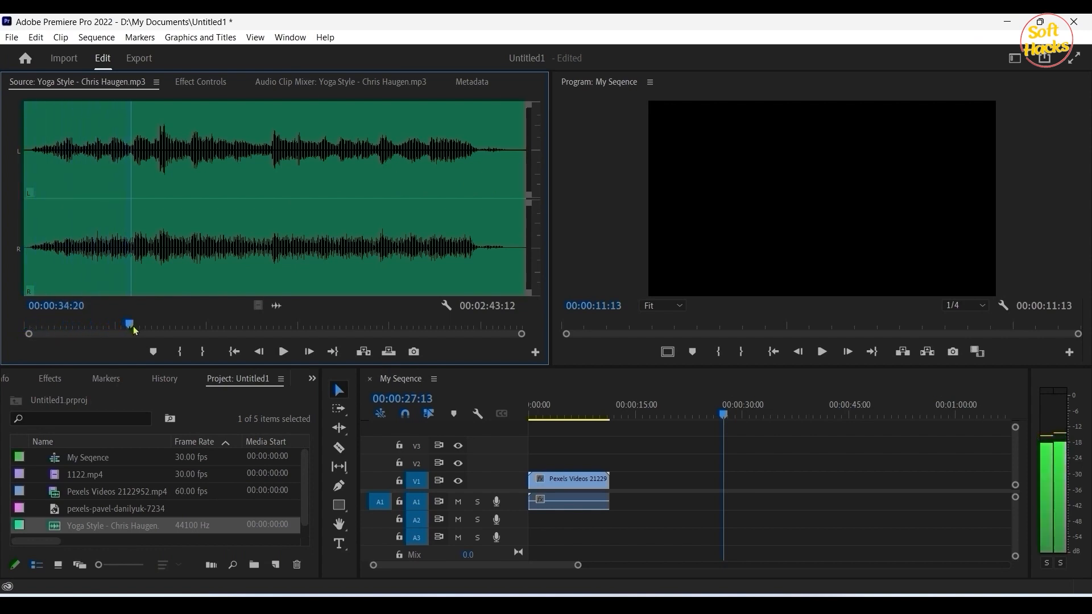
click(171, 353)
drag(130, 323, 192, 320)
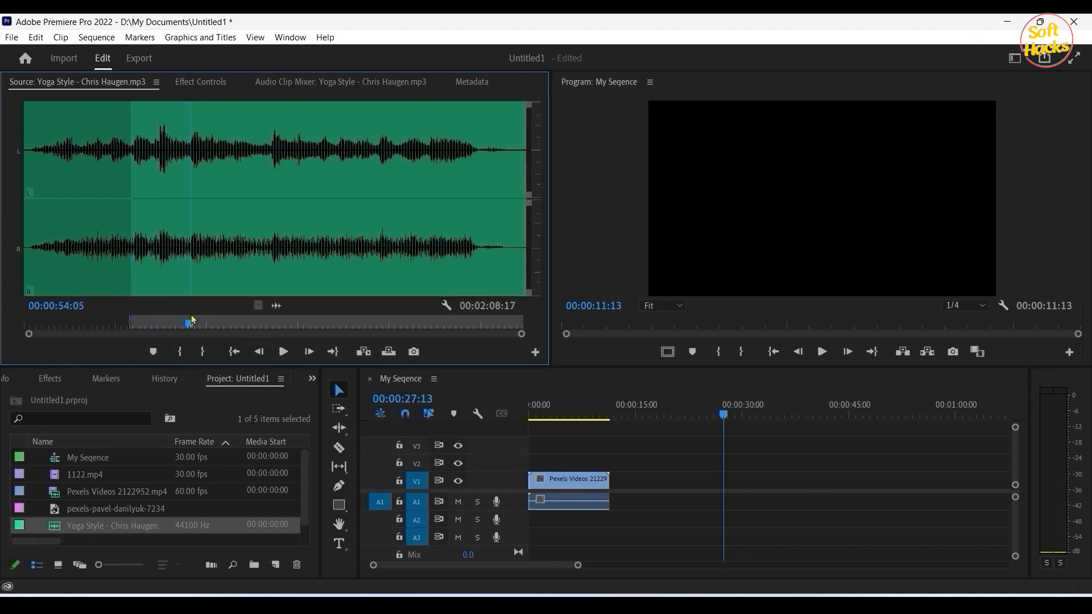
click(205, 353)
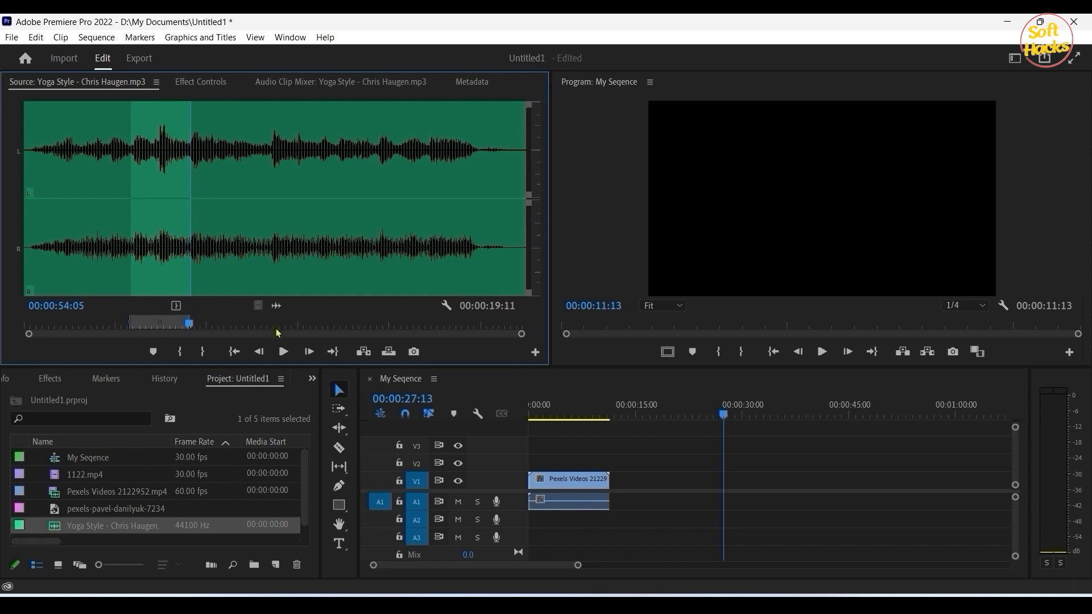
Step: Add the marked Yoga Style audio range to track A1 at the 00:00:27:13 playhead position
drag(275, 307, 323, 312)
mouse_move(538, 396)
mouse_down()
mouse_move(703, 503)
mouse_move(724, 504)
mouse_up()
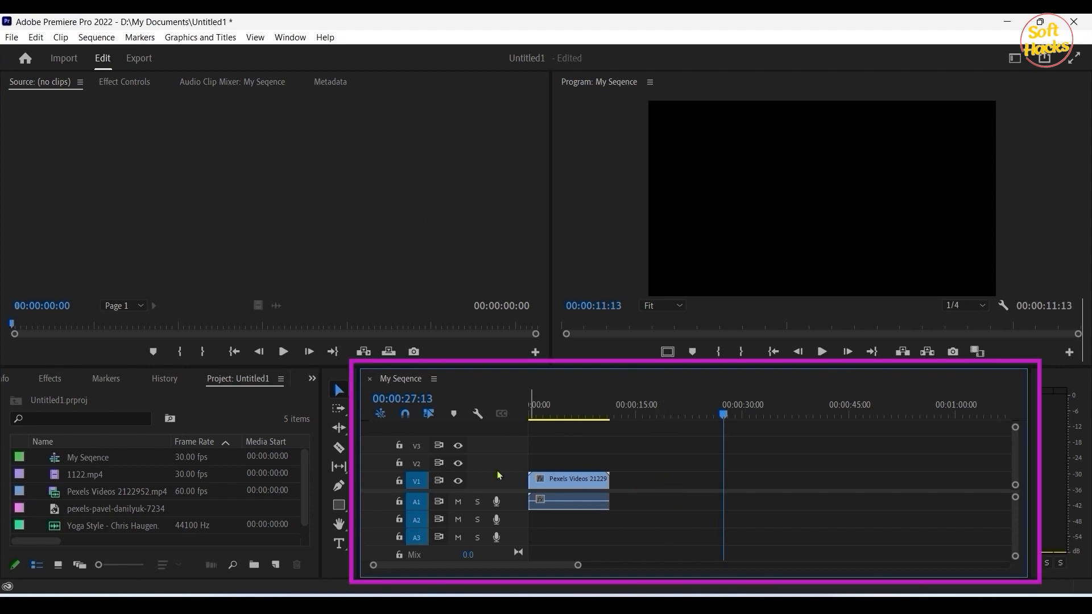
Step: Increase the height of tracks V1 and A1 in the timeline
drag(232, 420, 231, 390)
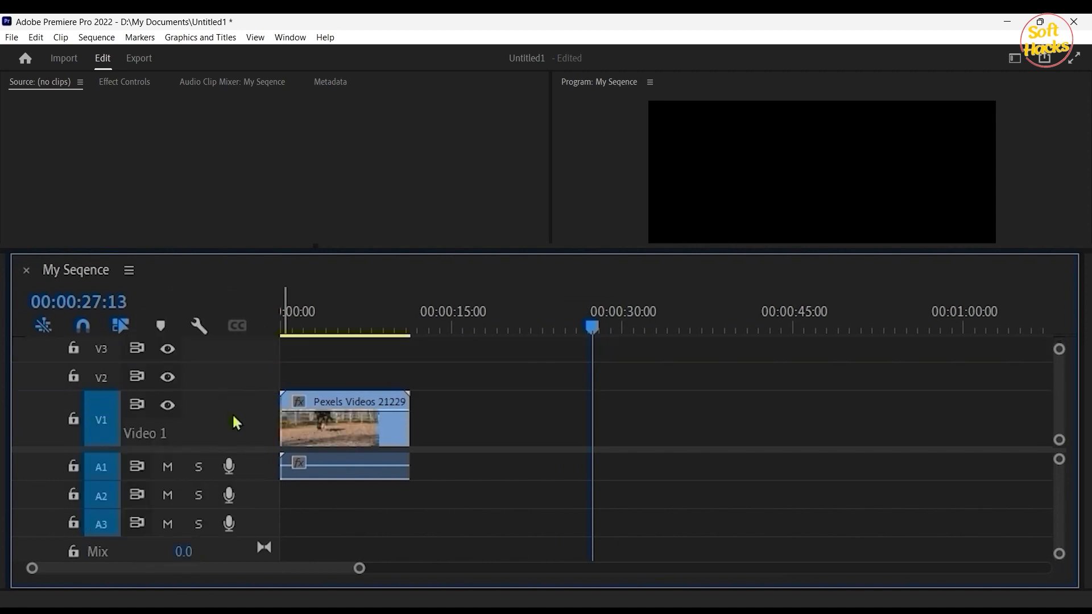
scroll(229, 399, up, 1)
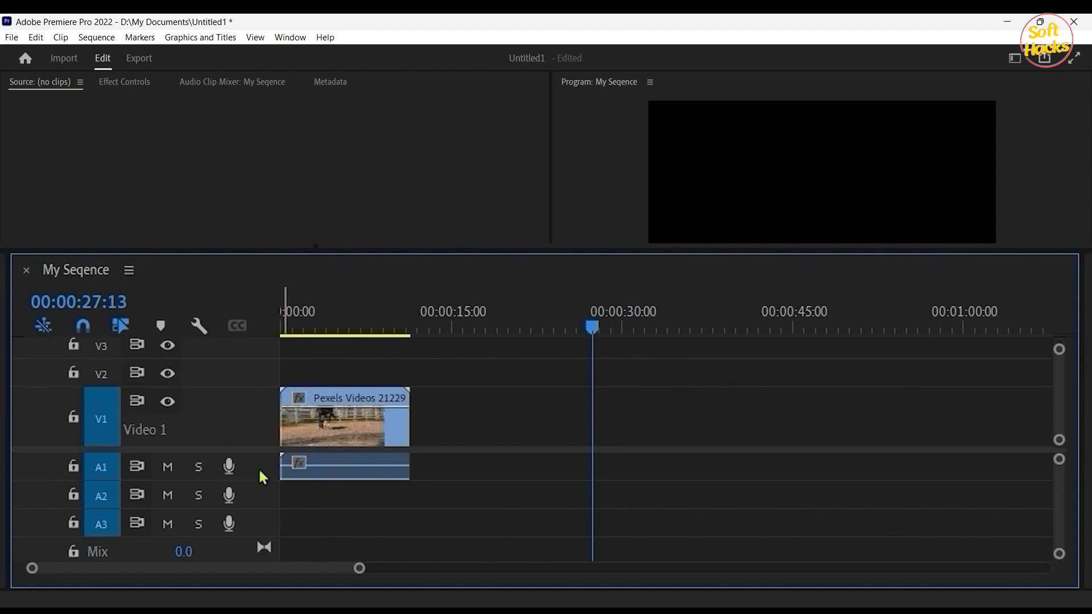
drag(253, 479, 275, 520)
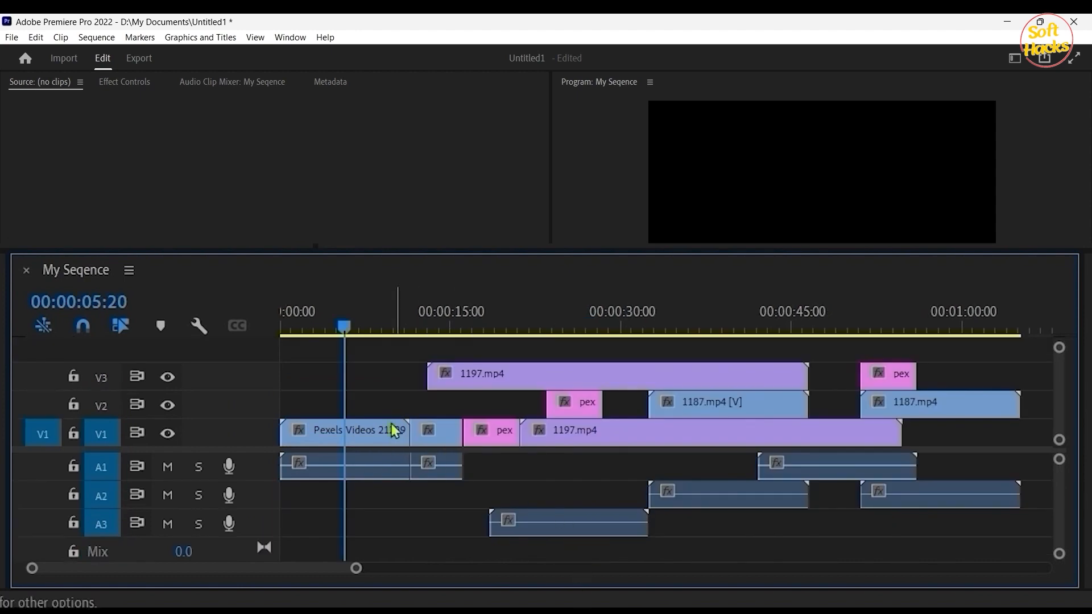
Step: Scrub the playhead across the first horse clip and play the sequence to preview it in the Program Monitor
mouse_move(346, 324)
mouse_down()
mouse_move(318, 327)
mouse_move(358, 328)
mouse_move(343, 331)
mouse_up()
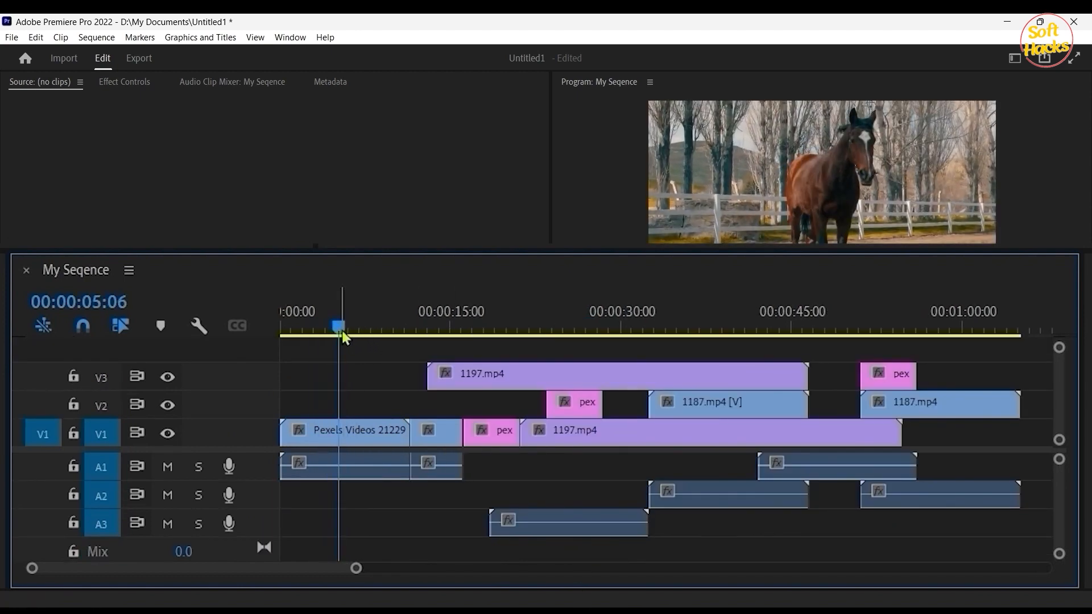
key(space)
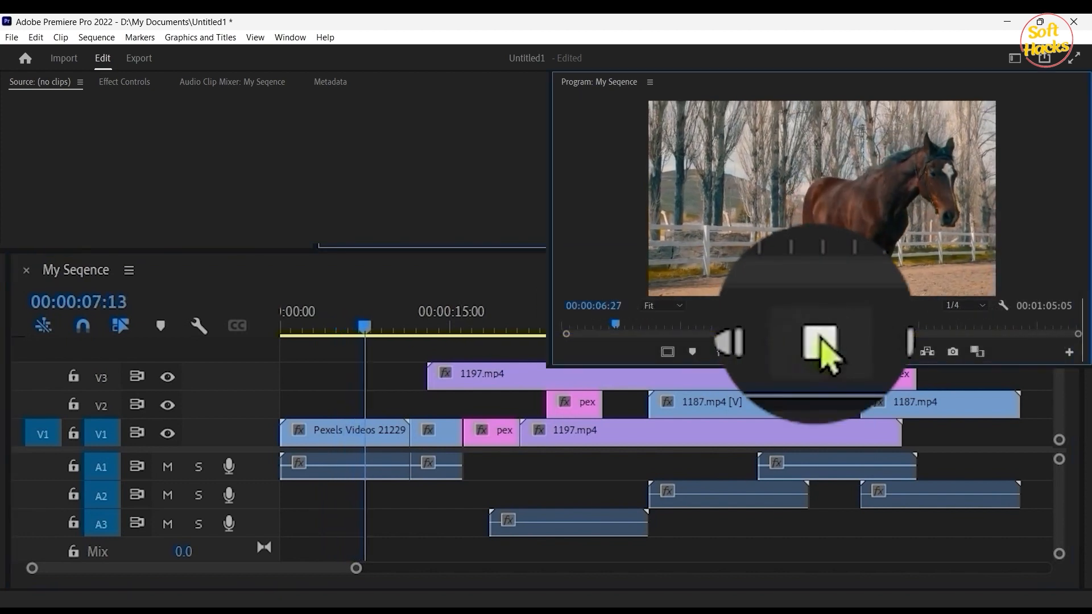
click(379, 325)
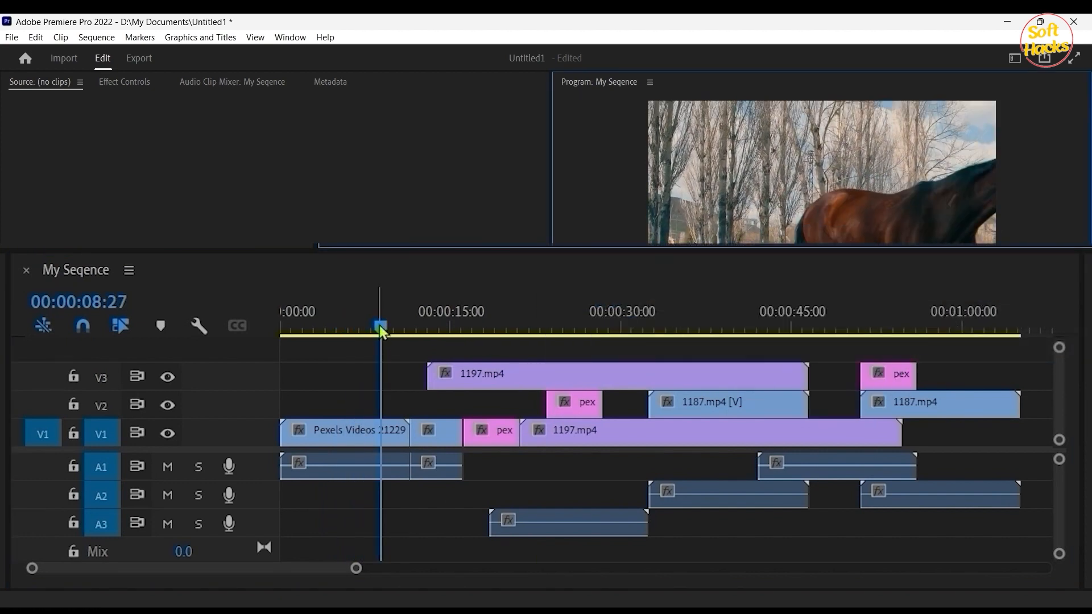
mouse_move(380, 326)
mouse_down()
mouse_move(304, 323)
mouse_move(448, 340)
mouse_move(364, 340)
mouse_up()
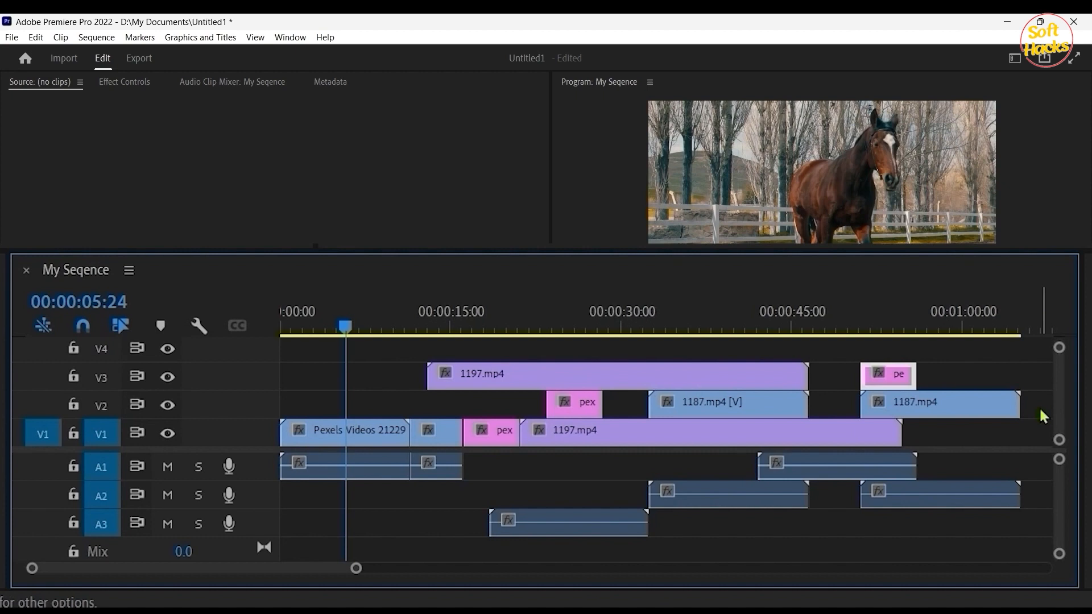
Step: Move the image clip at about 51 seconds from V3 up to V4 and select the 1197.mp4 clip on V3
mouse_move(887, 375)
mouse_down()
mouse_move(892, 364)
mouse_move(891, 374)
mouse_up()
click(636, 401)
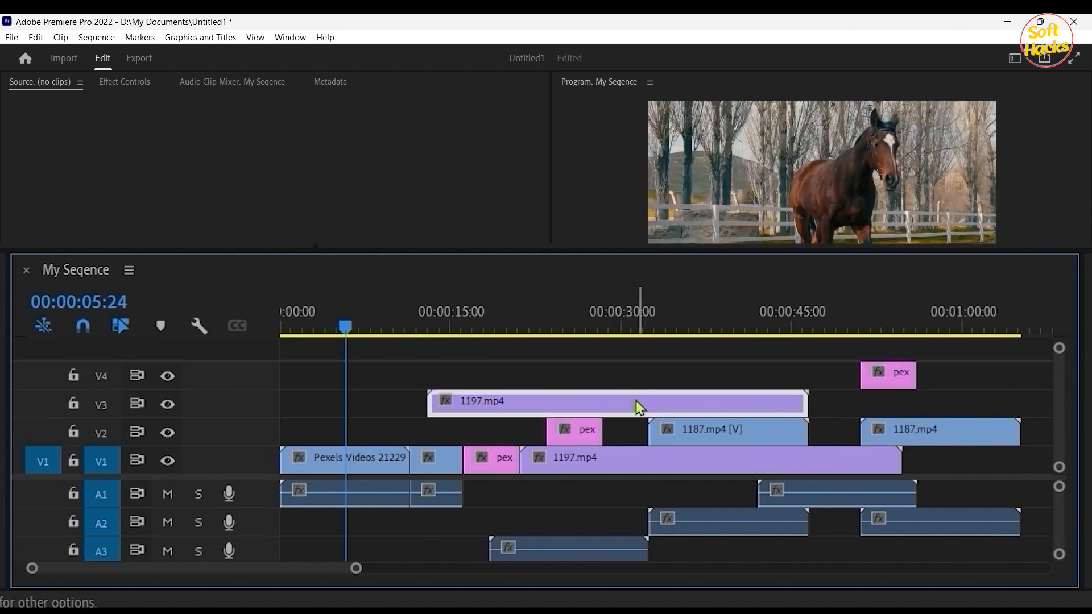
Step: Try to move the 1197.mp4 clip from V3 up to V4 and save the project
drag(636, 400, 633, 373)
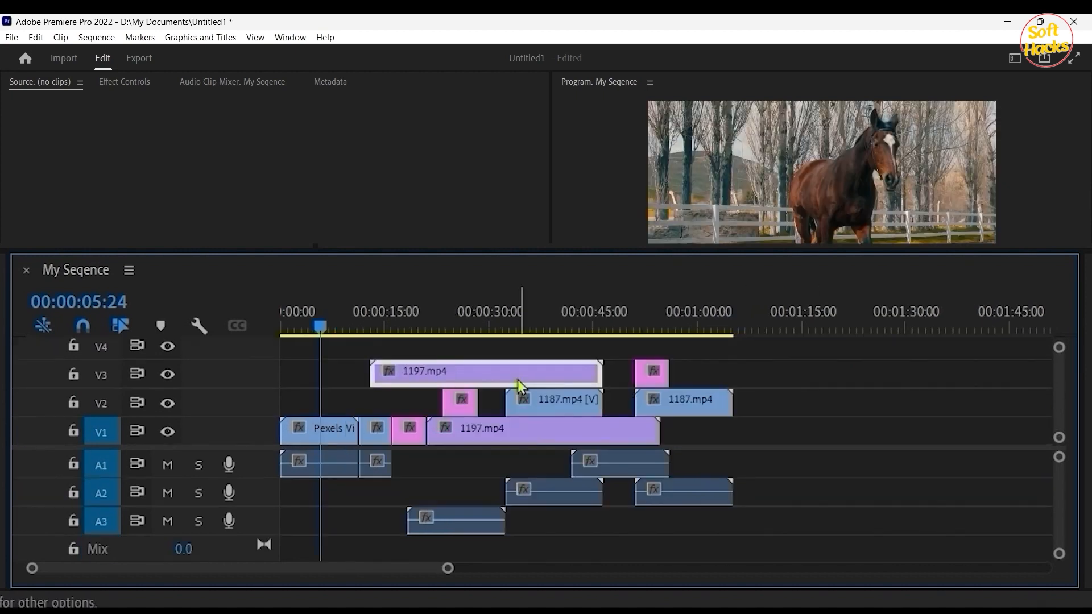
key(ctrl+s)
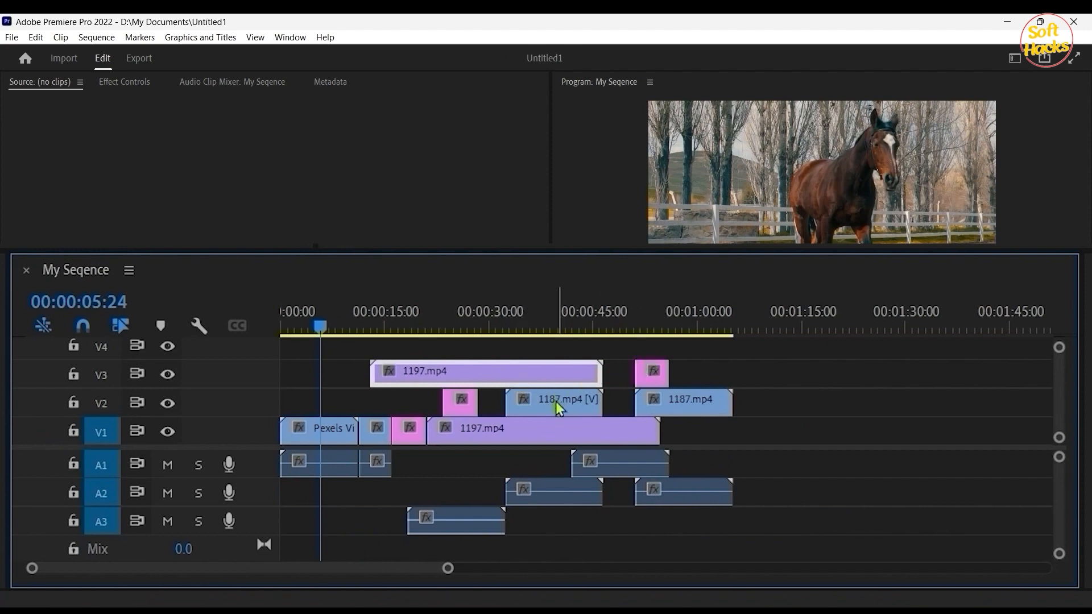
Step: Add the image clip on V3 and the two 1187.mp4 clips on V2 to the selection
shift+click(654, 372)
shift+click(686, 401)
shift+click(555, 404)
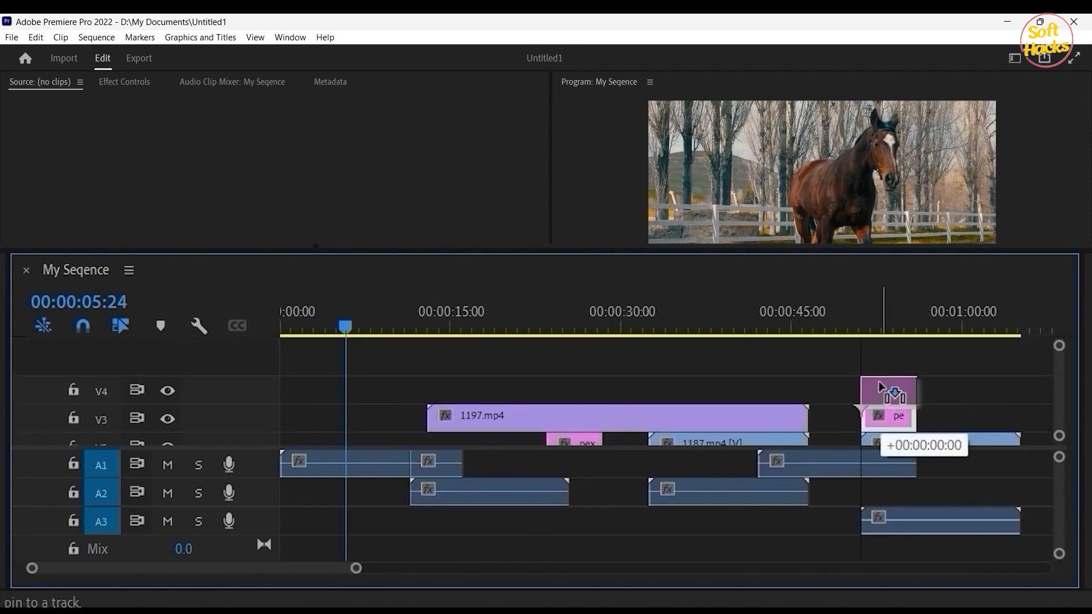
Step: Duplicate the image clip at about 51 seconds and the 1197.mp4 clip from V3 onto V4
drag(877, 390, 887, 392)
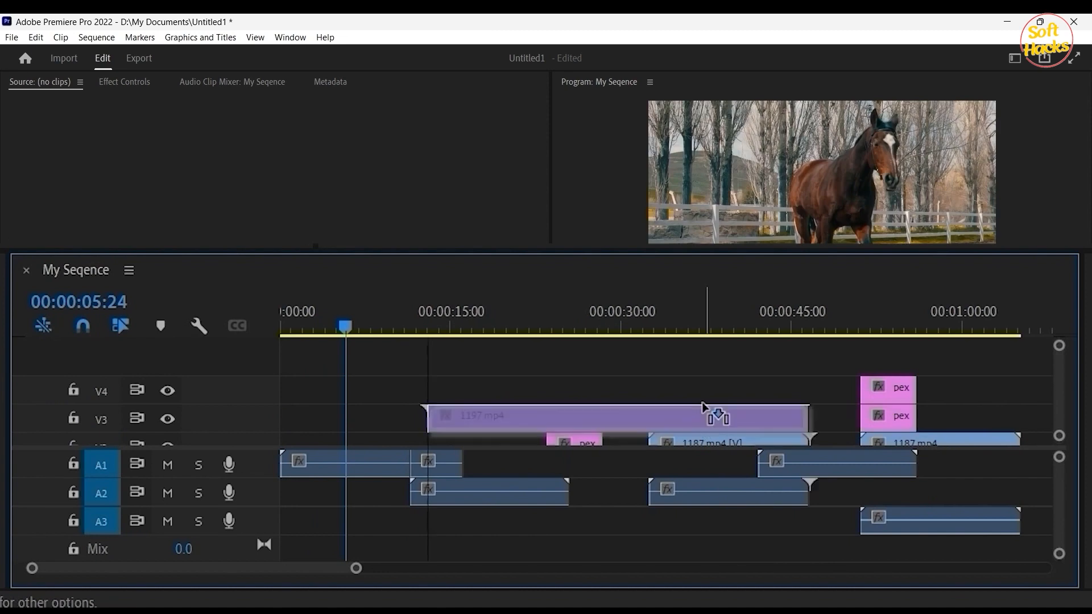
drag(704, 407, 705, 412)
Step: Duplicate the A3 audio clip to about 34 seconds on A3, and the A2 audio clip onto A3 at about 18 seconds
drag(1062, 377, 1062, 419)
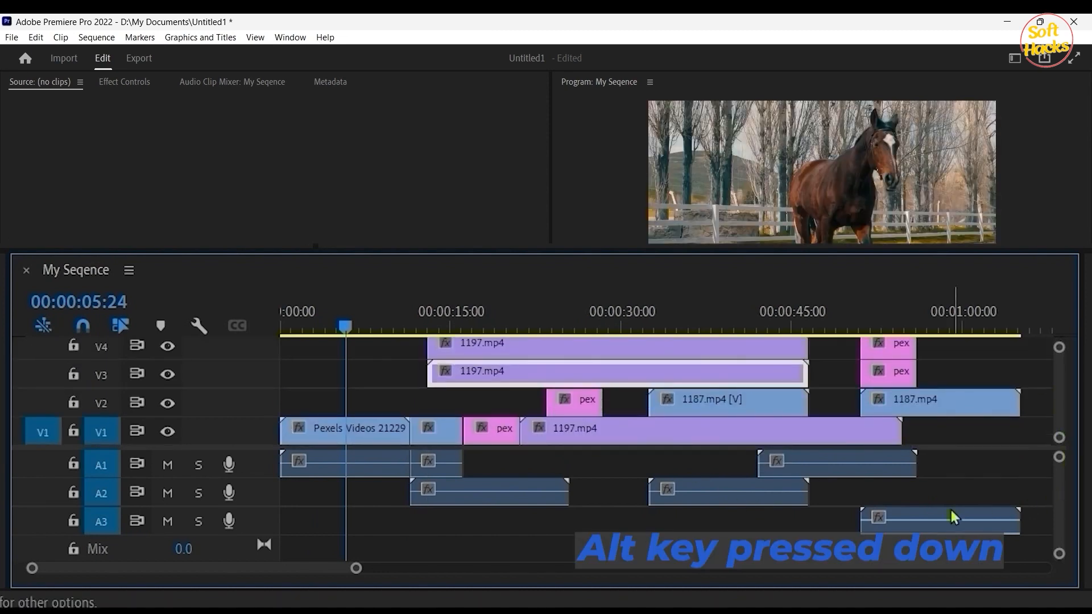
drag(922, 521, 727, 519)
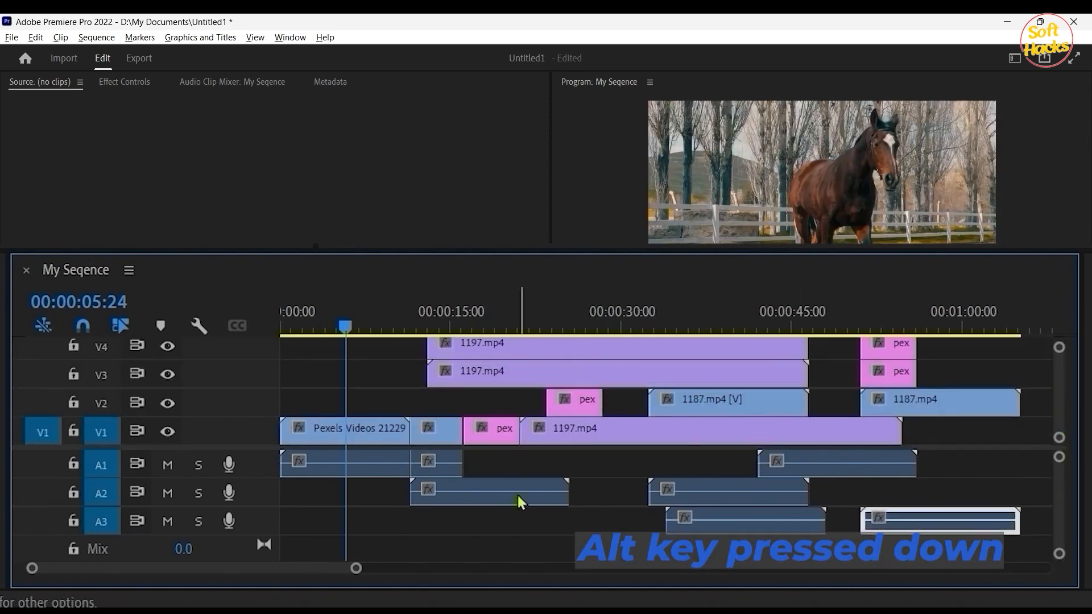
drag(518, 503, 598, 530)
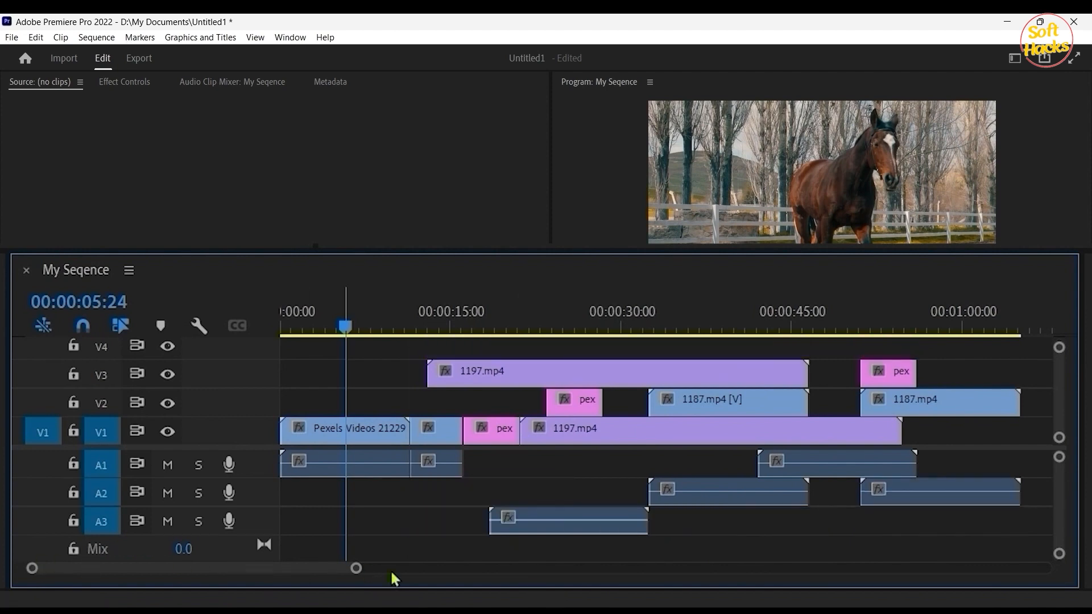
Step: Zoom the timeline in and out and pan along the sequence with the horizontal zoom bar
mouse_move(94, 574)
mouse_down()
mouse_move(169, 571)
mouse_move(92, 572)
mouse_move(101, 570)
mouse_up()
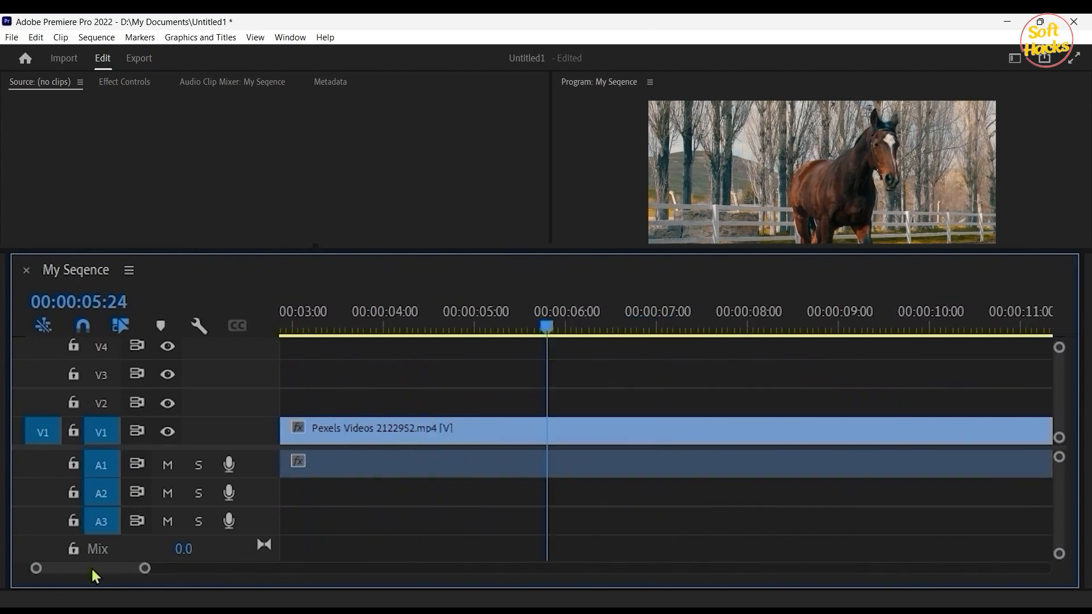
drag(92, 570, 159, 570)
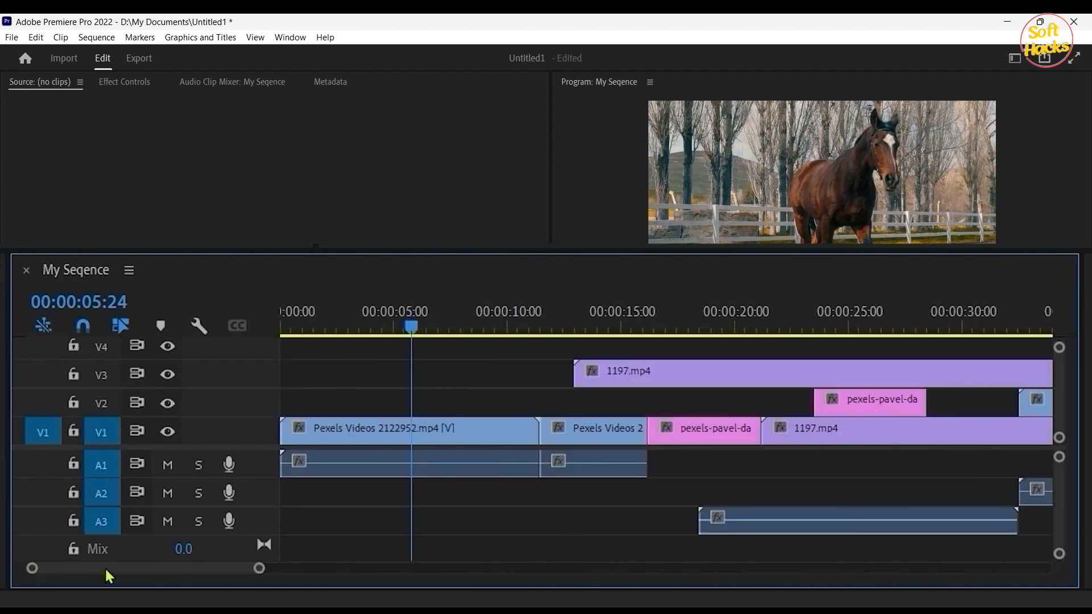
drag(260, 572, 335, 579)
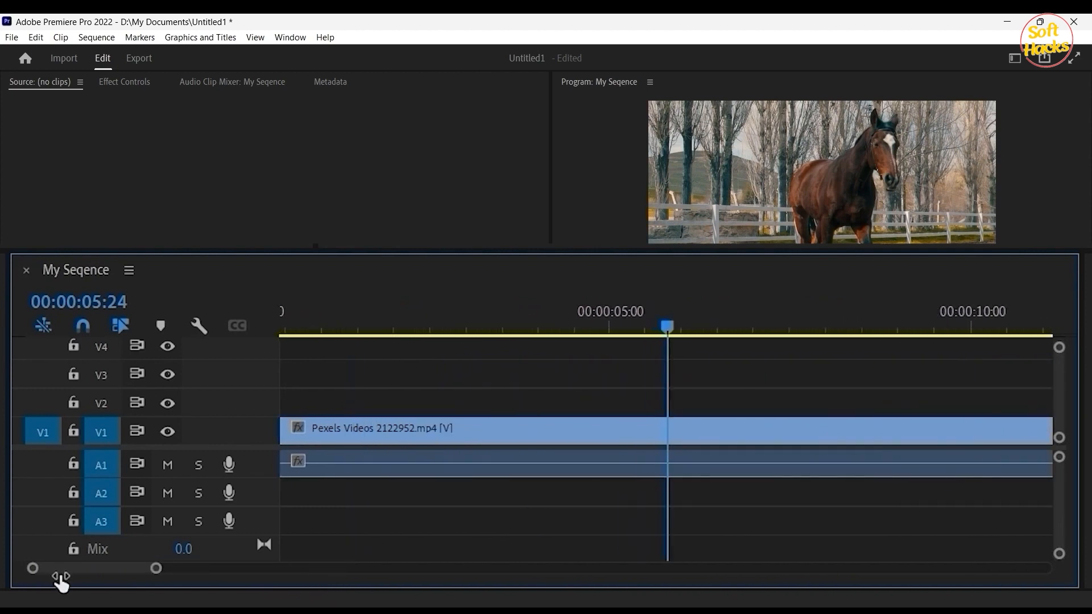
mouse_move(59, 575)
mouse_down()
mouse_move(40, 574)
mouse_move(317, 572)
mouse_move(172, 571)
mouse_up()
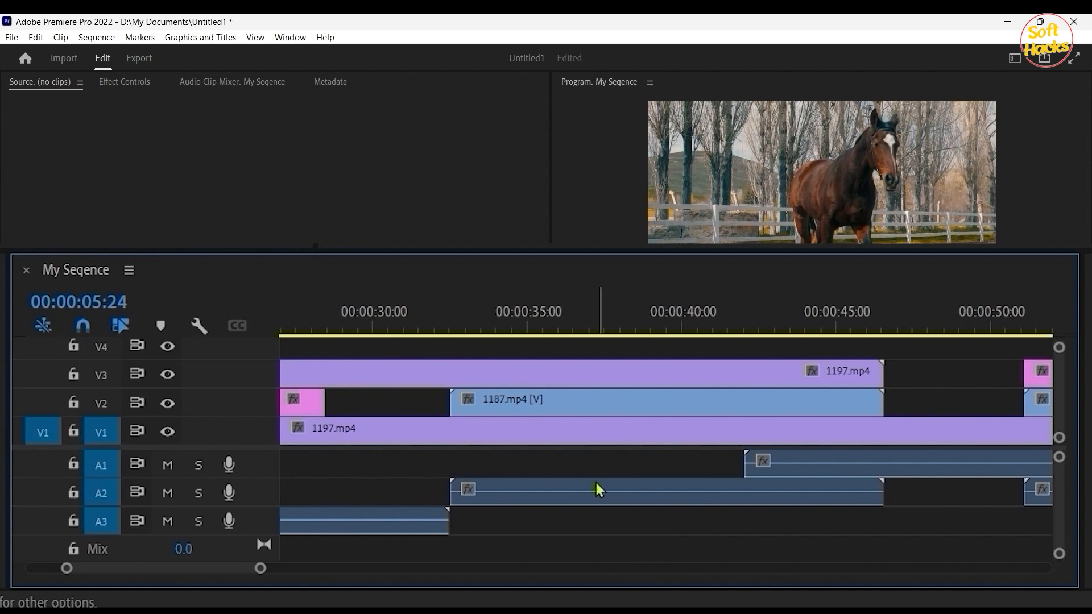
Step: Scroll through the sequence and zoom in and out on the clips between about 15 and 30 seconds
scroll(592, 475, down, 2)
scroll(588, 470, up, 8)
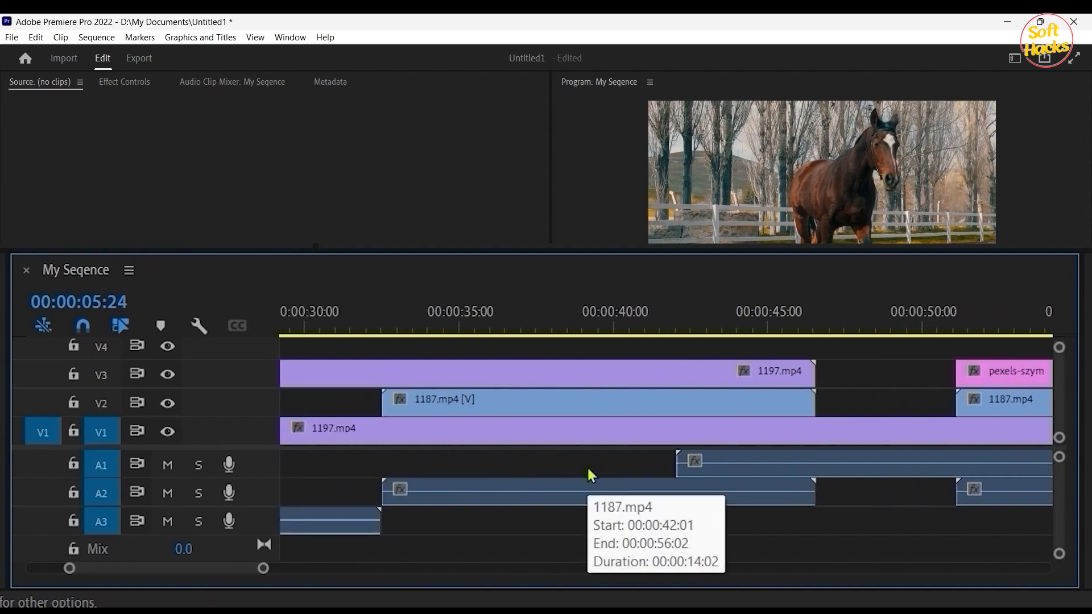
scroll(589, 475, up, 2)
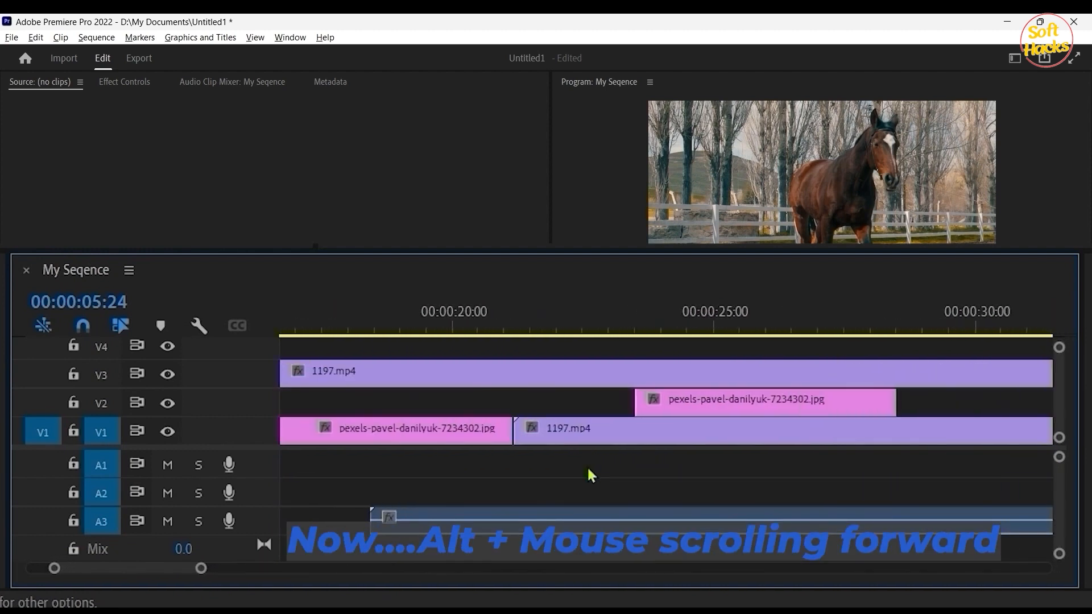
scroll(588, 474, down, 3)
scroll(588, 472, down, 3)
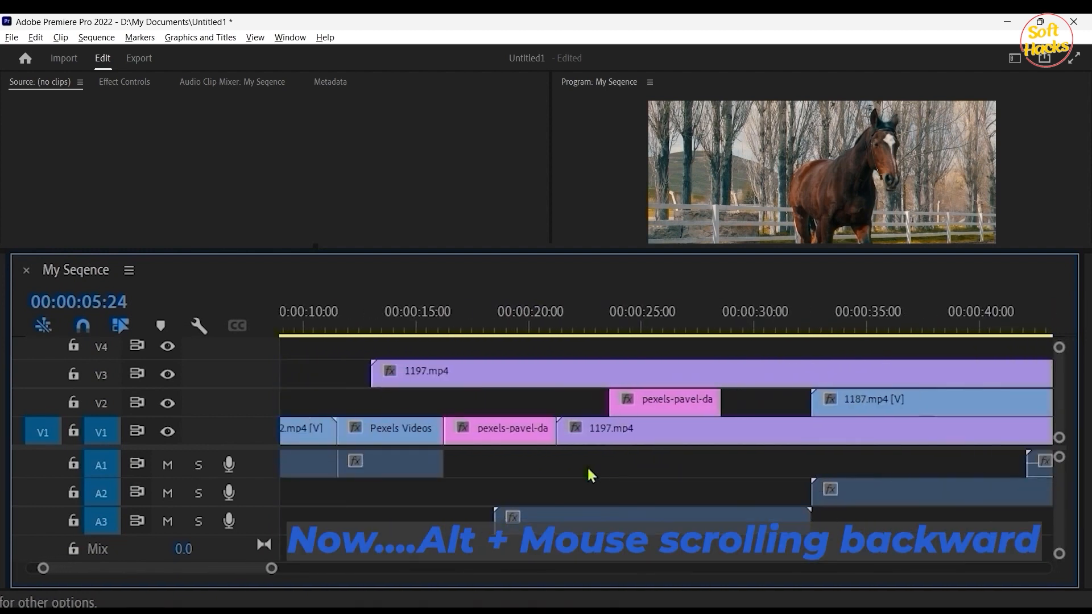
scroll(589, 473, up, 3)
scroll(588, 475, up, 2)
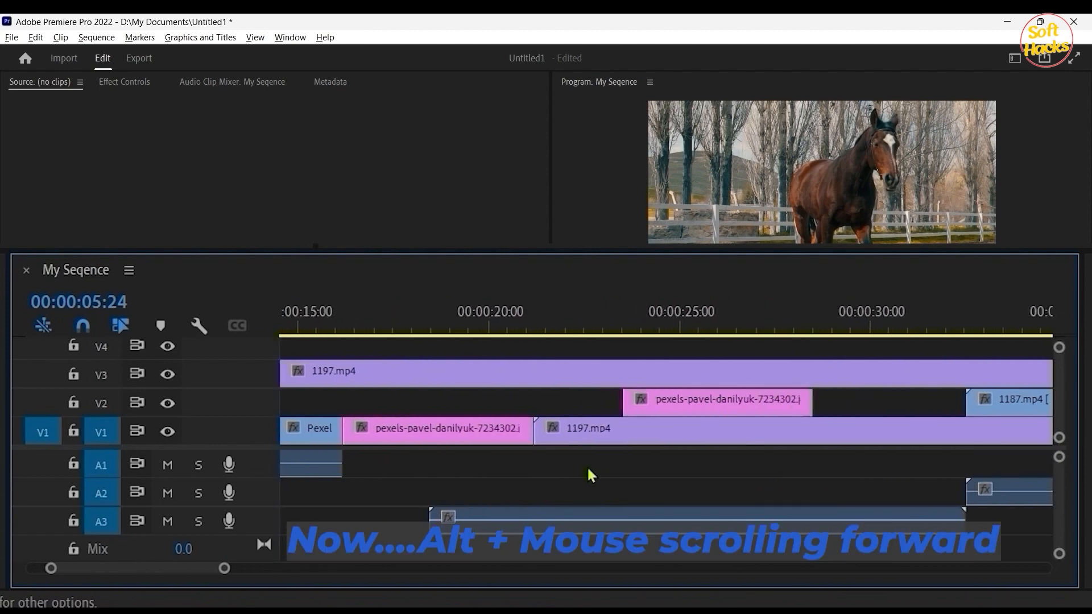
scroll(589, 475, down, 2)
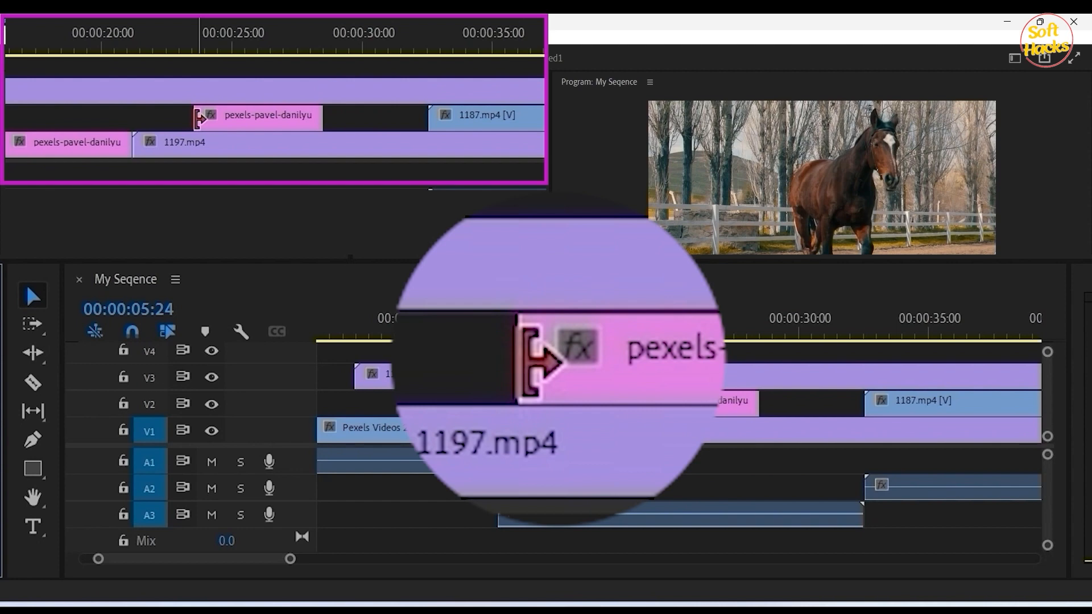
Step: Extend the V2 image clip's start back to about 21 seconds and trim its end to about 25 seconds
drag(635, 403, 558, 402)
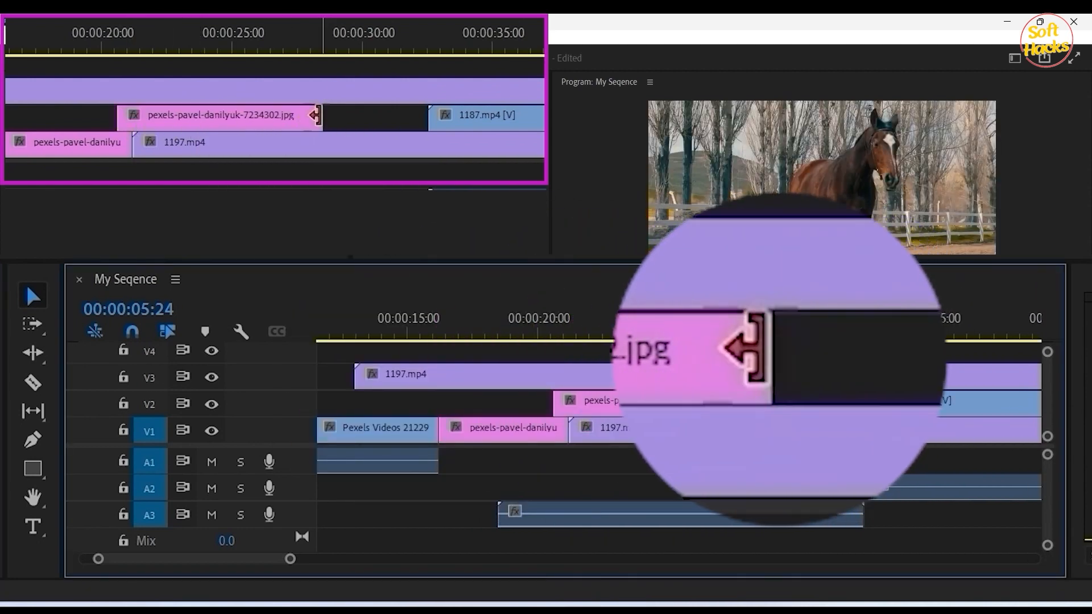
drag(758, 402, 672, 402)
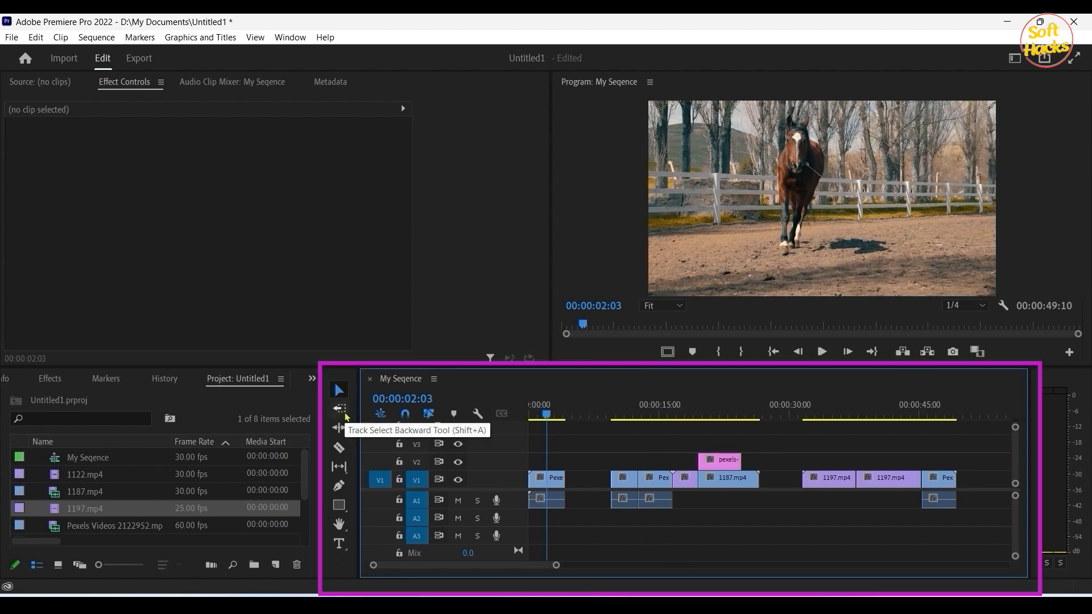
Step: Try Track Select Forward on the clip at about 9 seconds and Track Select Backward on the 1187.mp4 clip
click(38, 332)
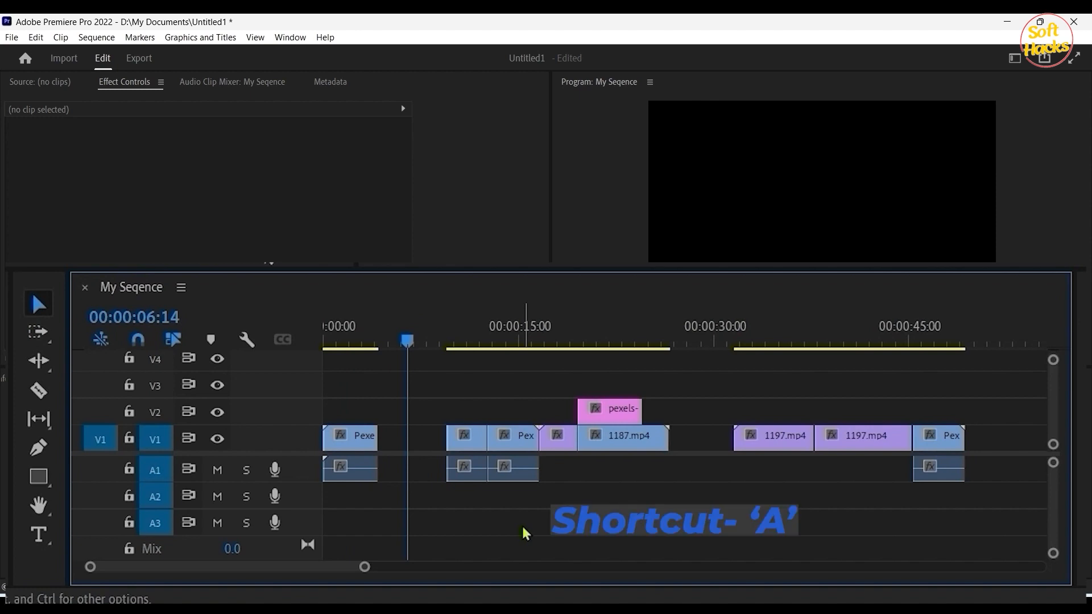
key(a)
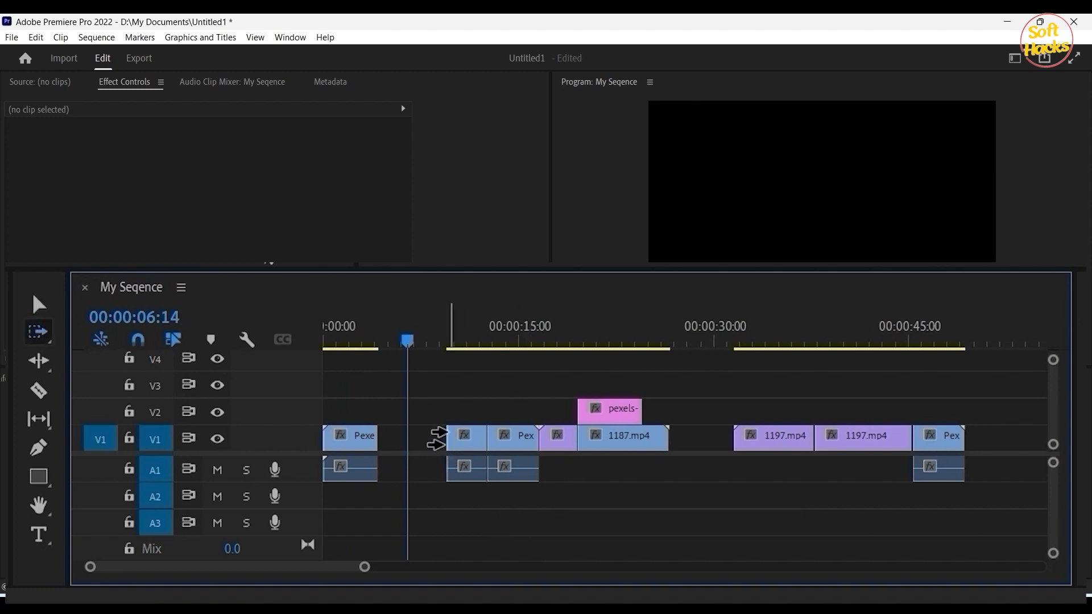
click(435, 438)
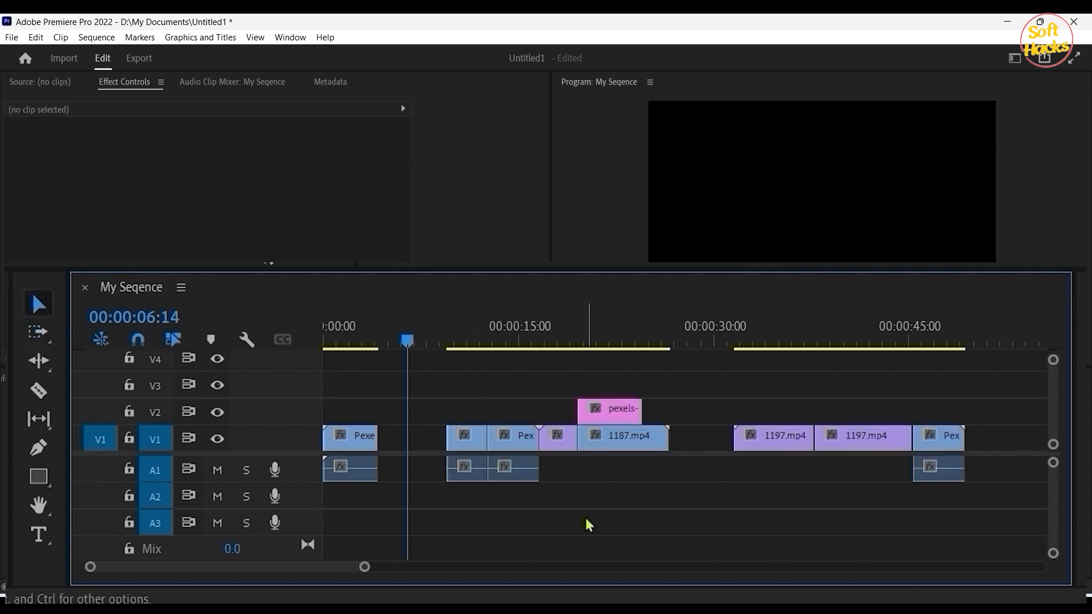
key(shift+a)
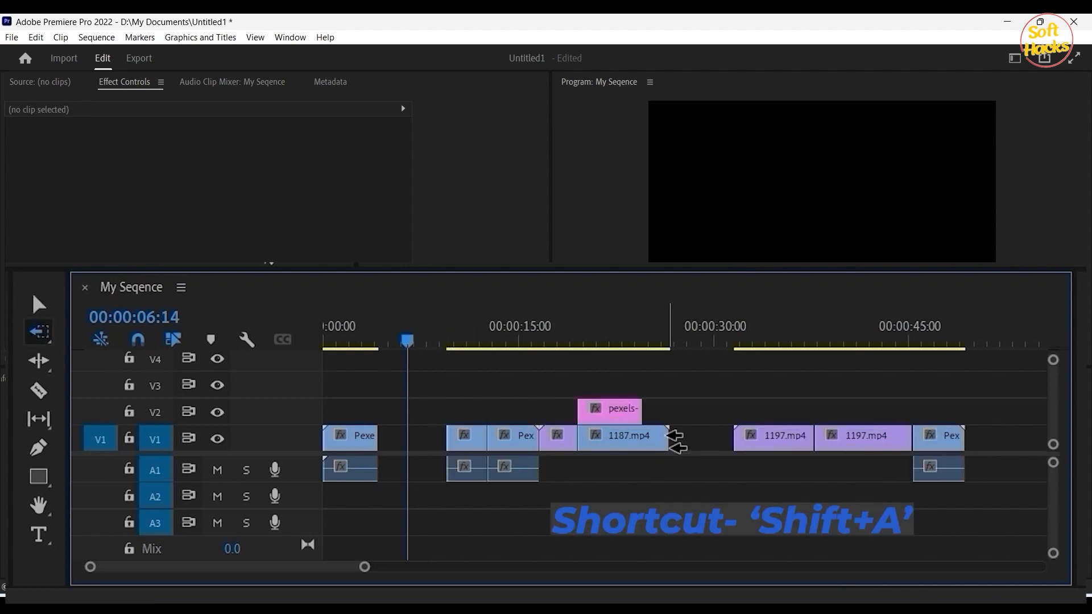
click(670, 439)
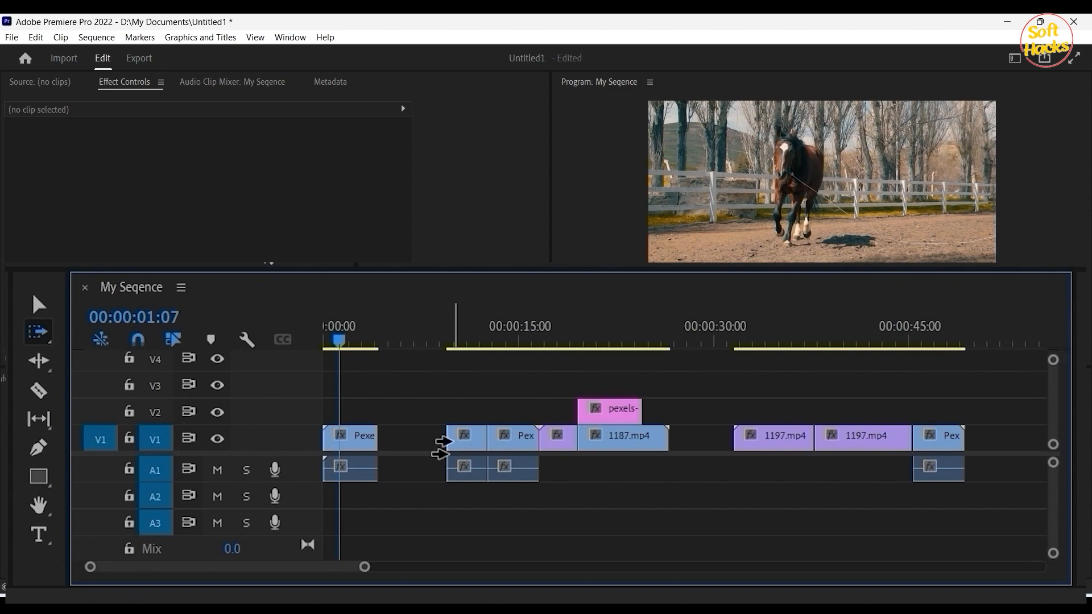
Step: Select all clips from about 9 seconds forward on every track and shift them about 4 seconds earlier
click(449, 444)
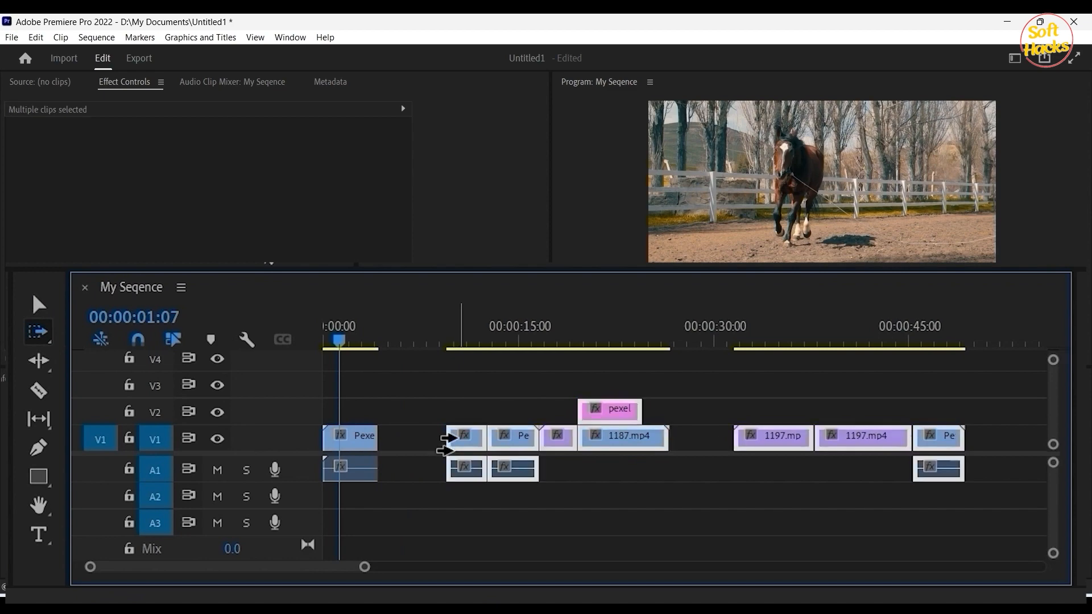
drag(458, 439, 406, 439)
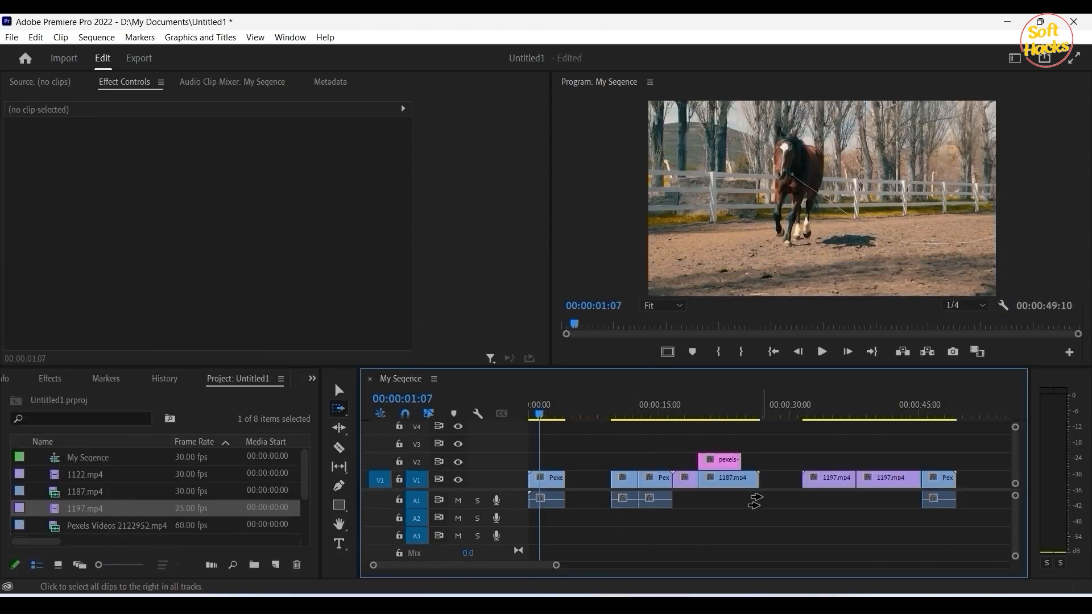
Step: Select the 1187.mp4 clip and all clips before it on every track, and shift them later toward the 1197.mp4 clips
key(shift+a)
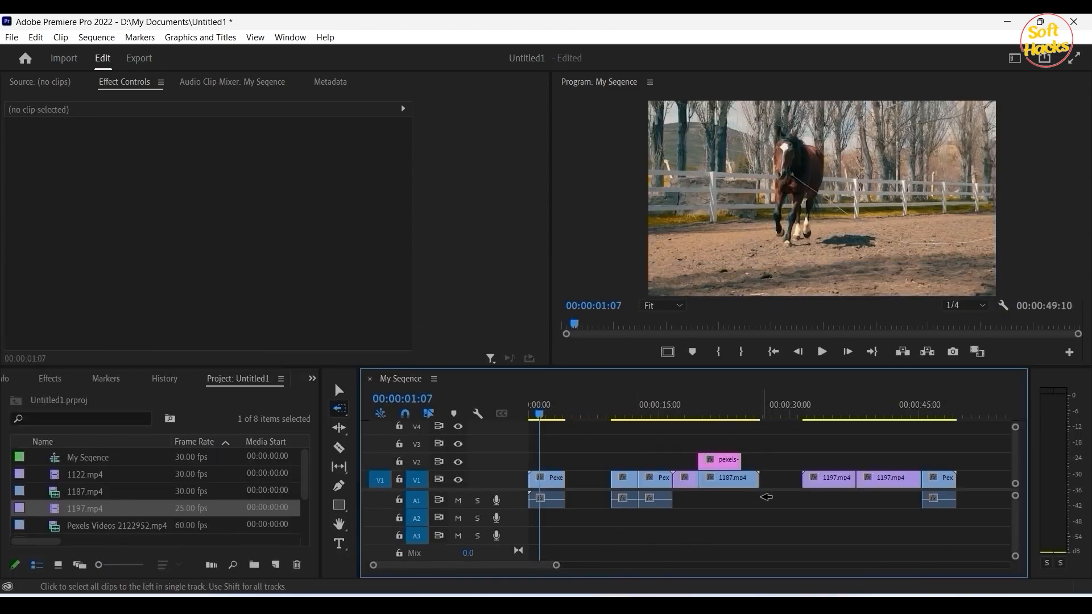
shift+click(750, 479)
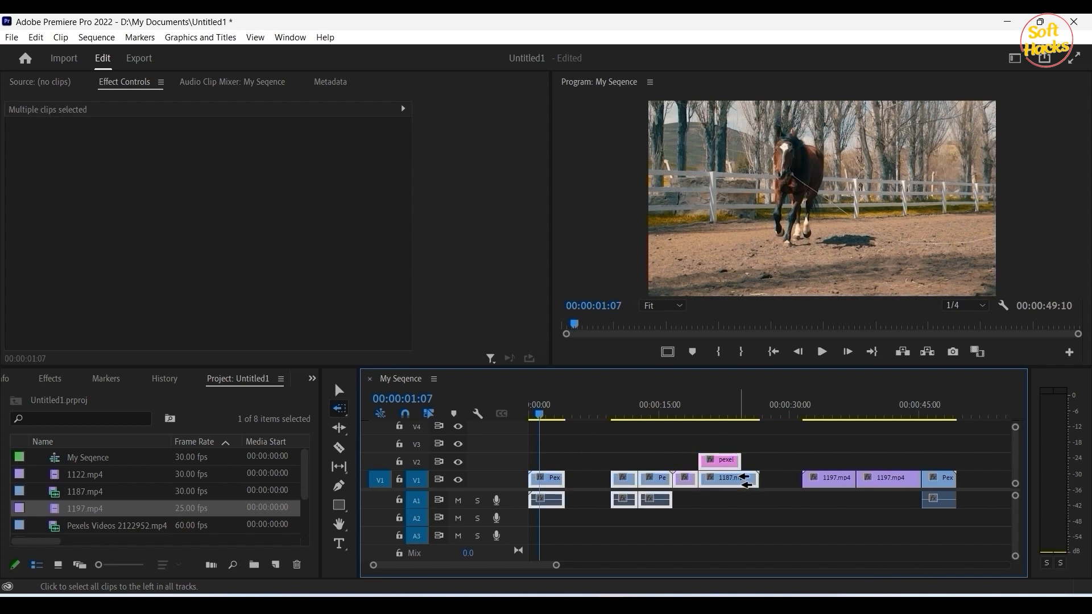
drag(745, 480, 801, 516)
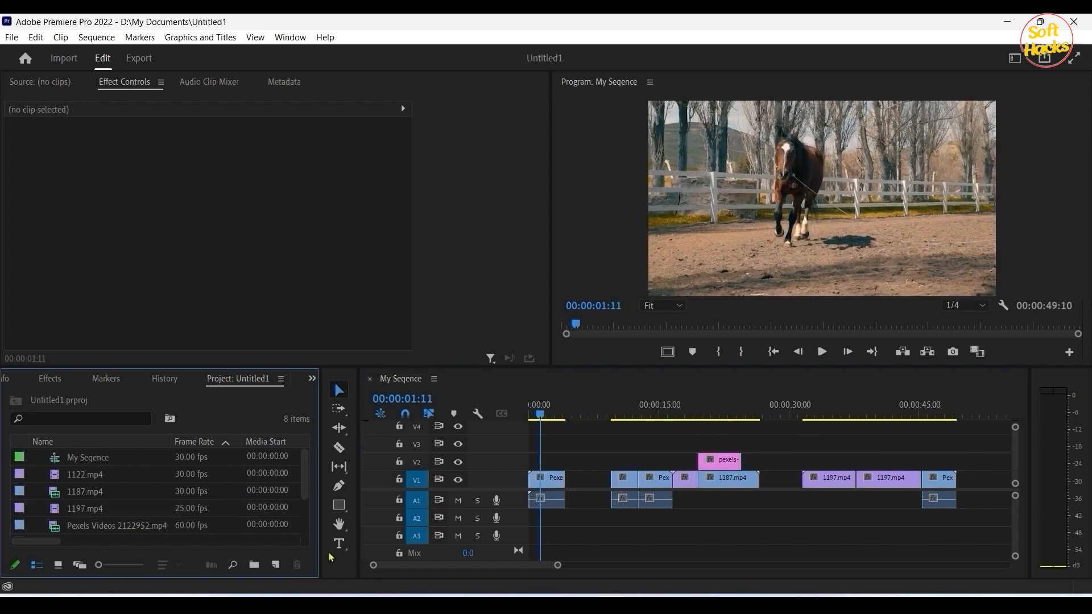
Step: Split the first Pexels Videos 2122952.mp4 clip with the Razor tool at about 2 seconds and 3 seconds
click(338, 447)
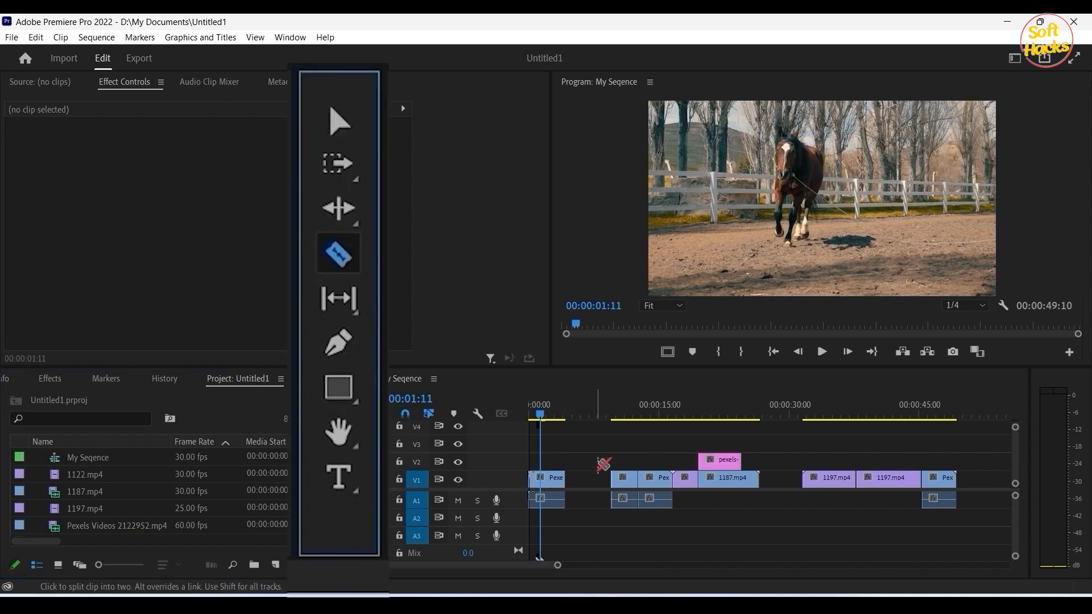
click(832, 492)
key(equal)
key(equal)
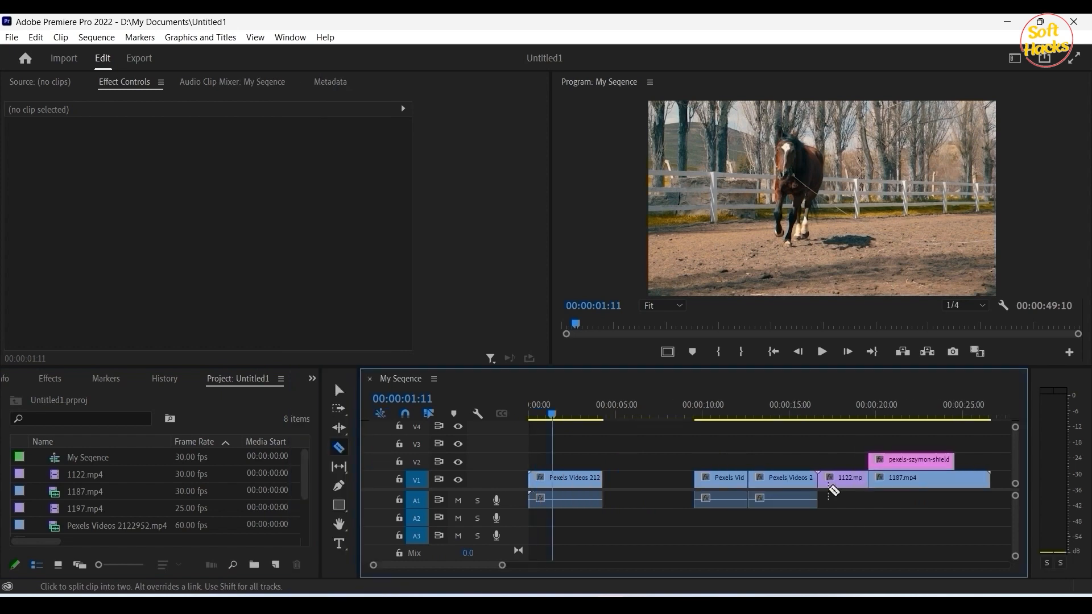
click(595, 477)
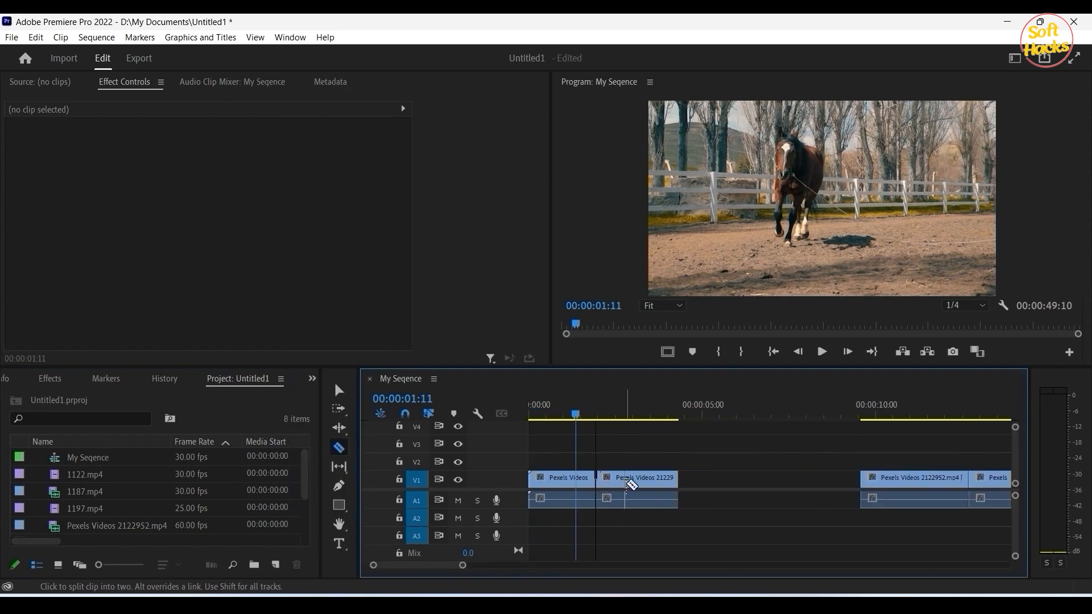
click(633, 477)
Step: Cut the opening Pexels Videos 2122952.mp4 segment at about 1 second and switch back to the Selection tool
key(equal)
key(equal)
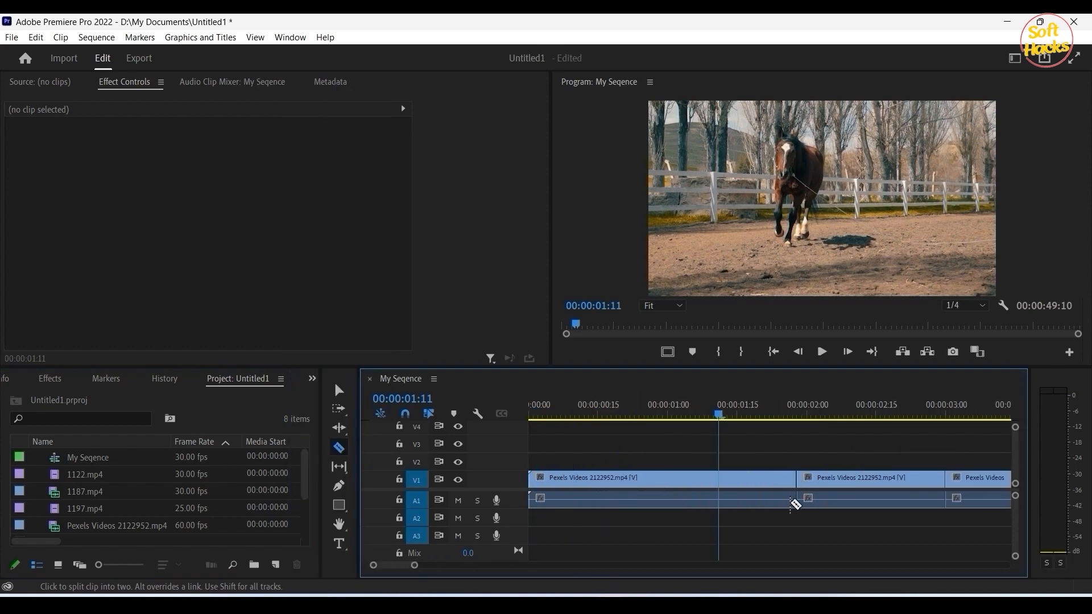
key(minus)
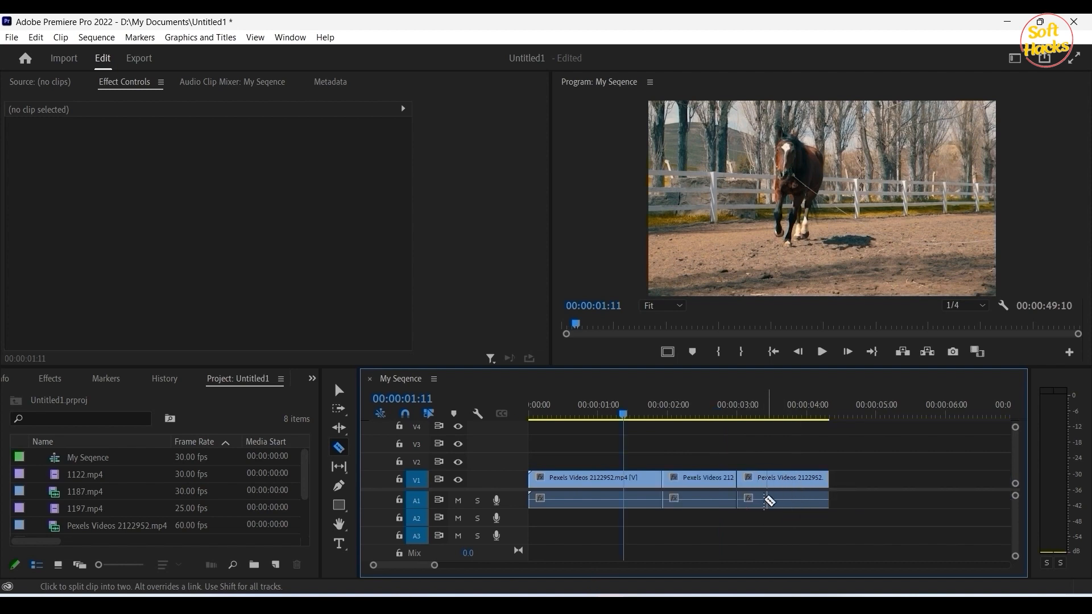
click(598, 479)
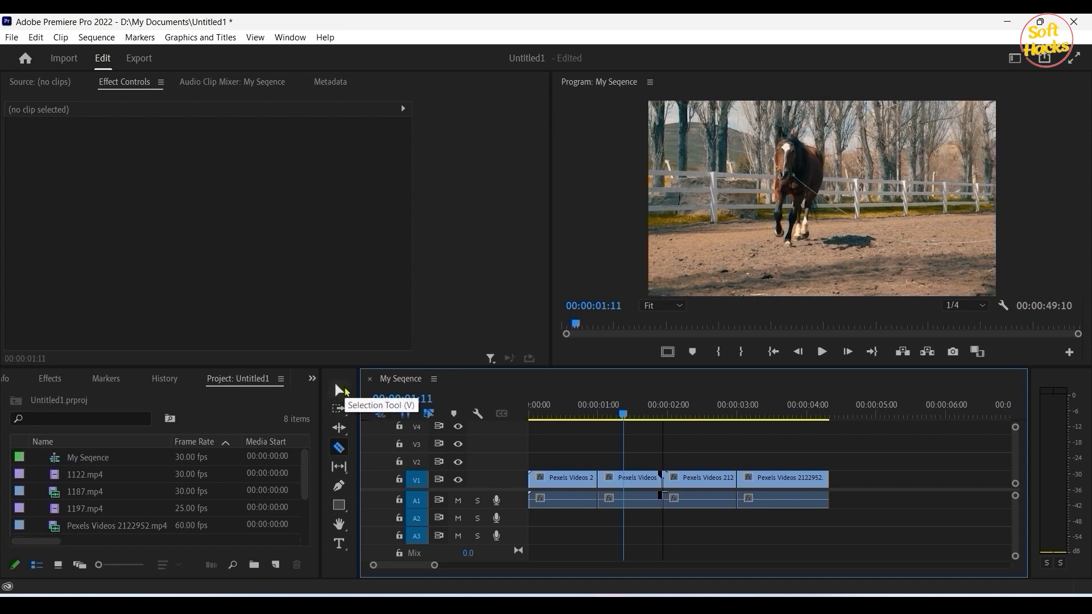
key(v)
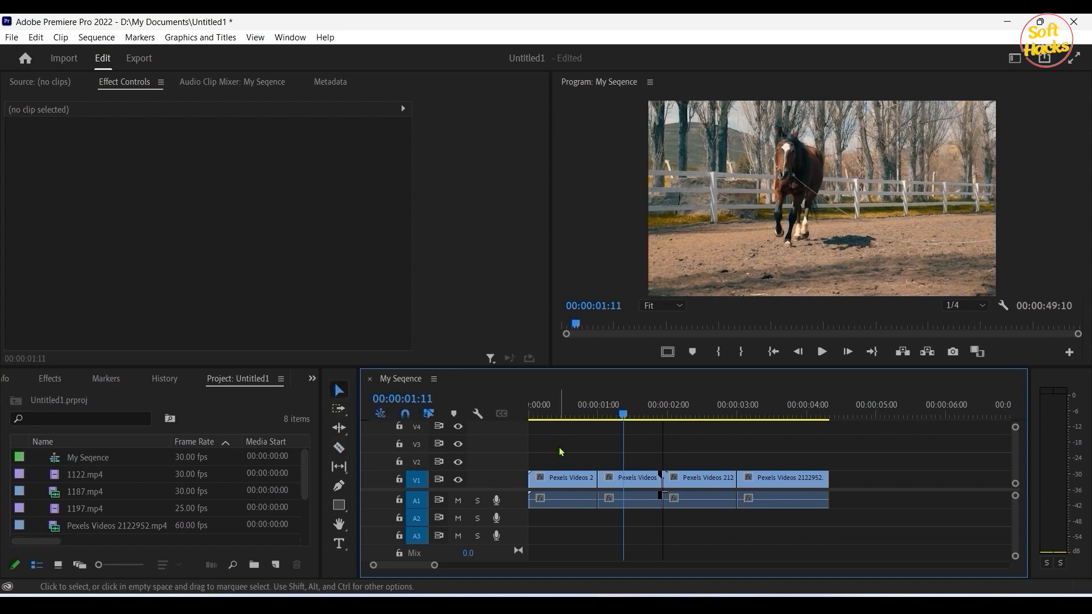
Step: Delete the Pexels Videos 2122952.mp4 segment between about 2 and 3 seconds
click(688, 479)
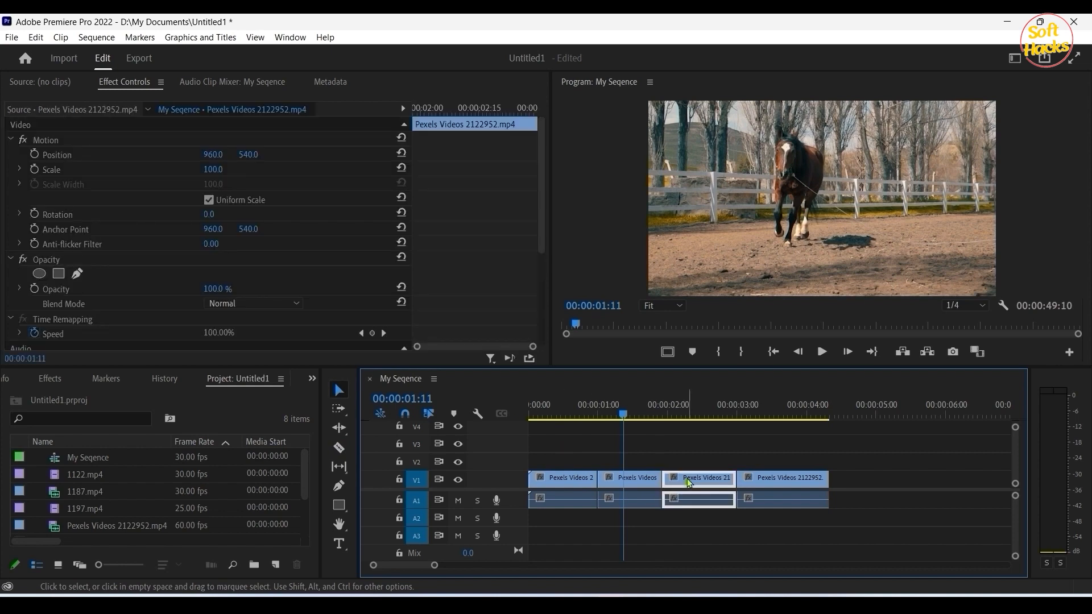
key(Delete)
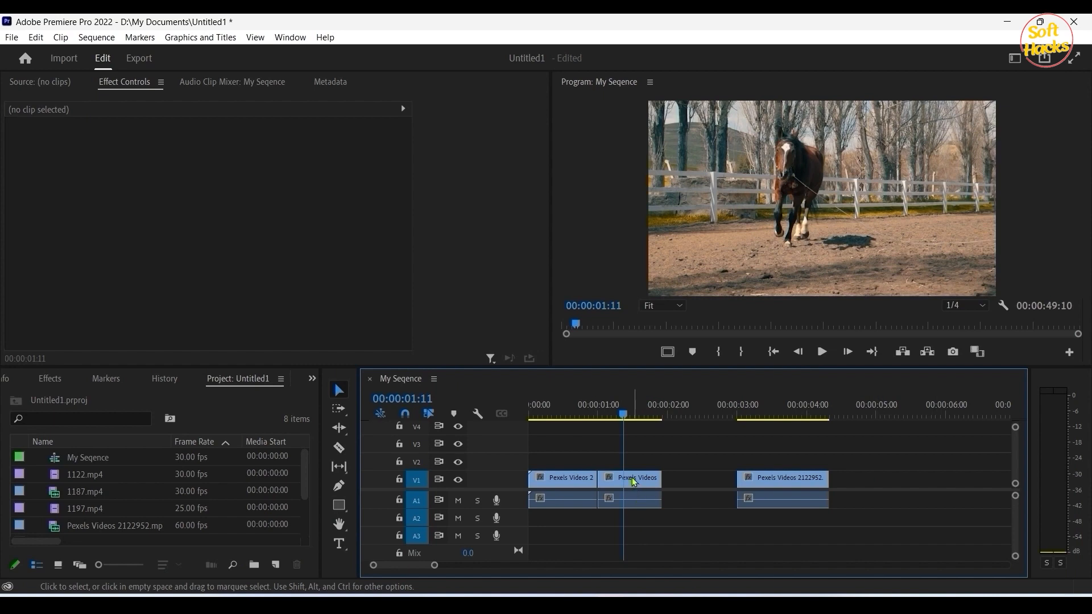
Step: Try closing the gap between about 2 and 3 seconds by moving the neighbouring segments into it, and undo the moves
drag(635, 482, 683, 487)
key(ctrl+z)
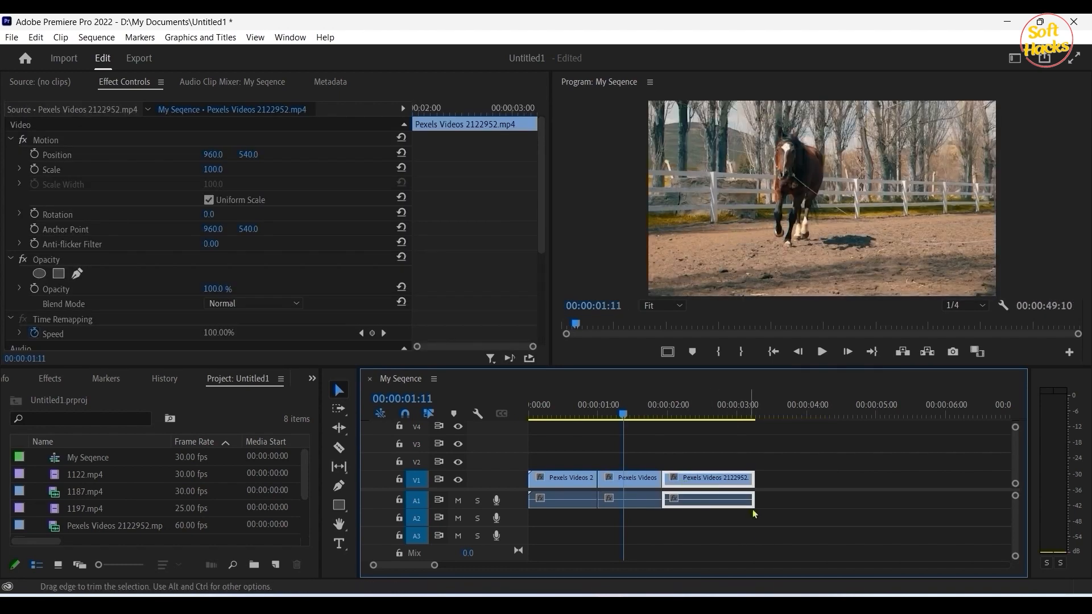
click(784, 525)
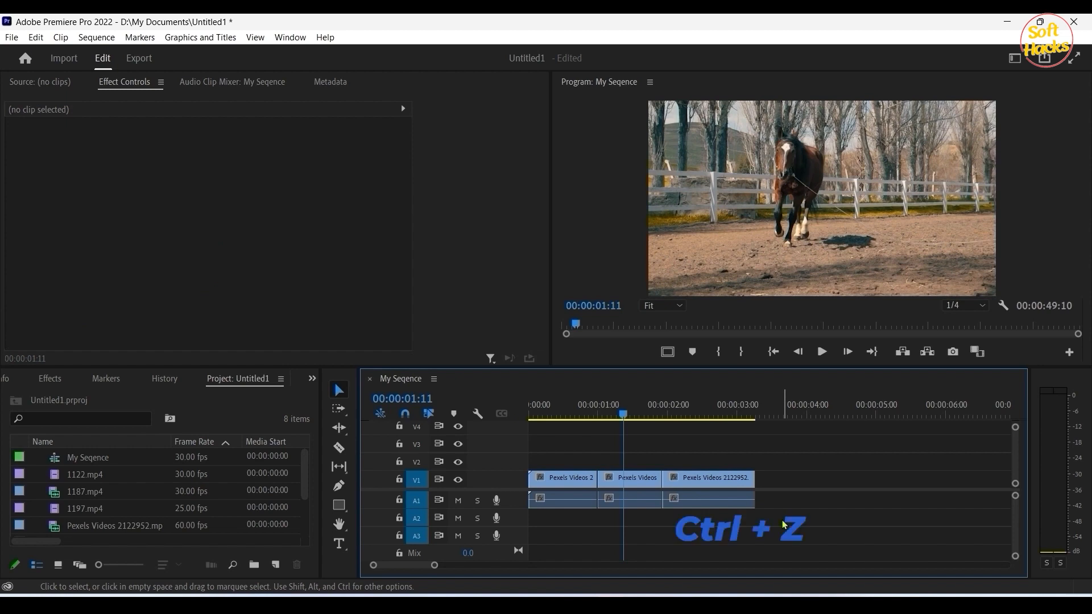
key(ctrl+z)
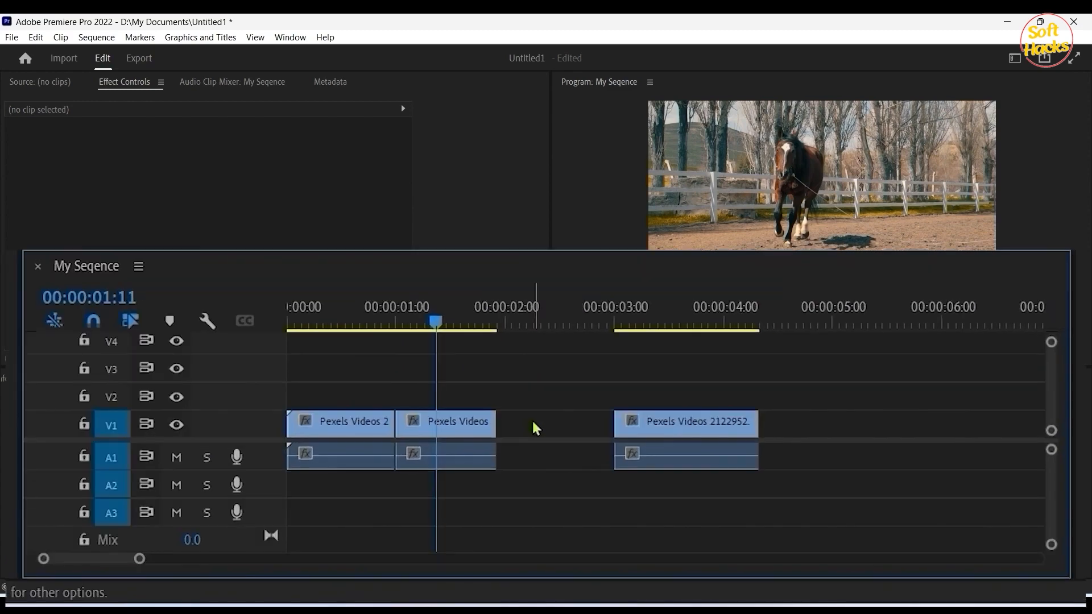
Step: Ripple delete the gap between about 2 and 3 seconds on V1
click(536, 428)
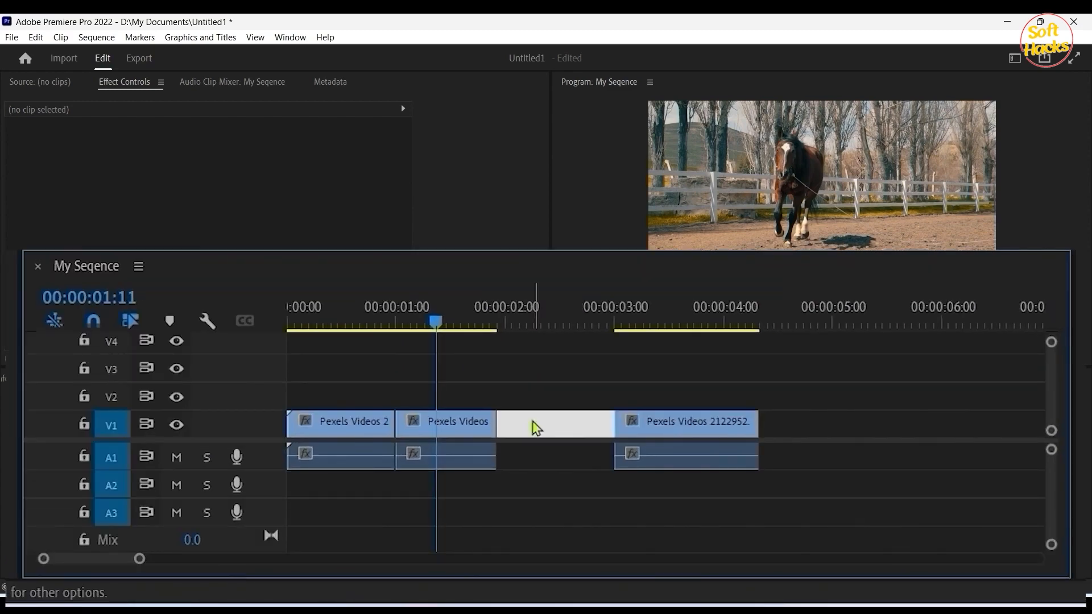
right_click(536, 427)
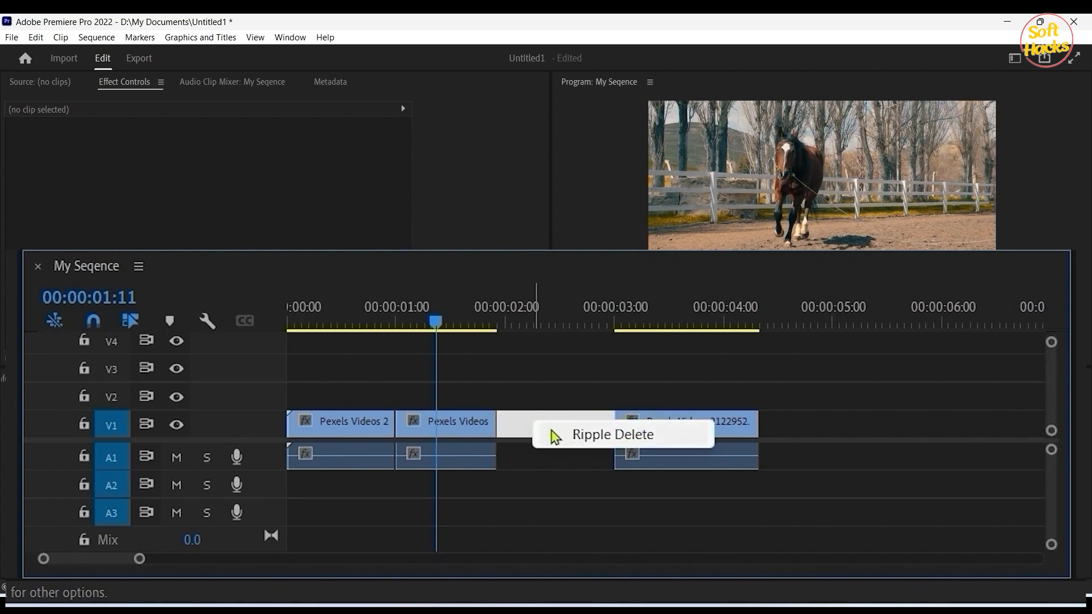
click(551, 439)
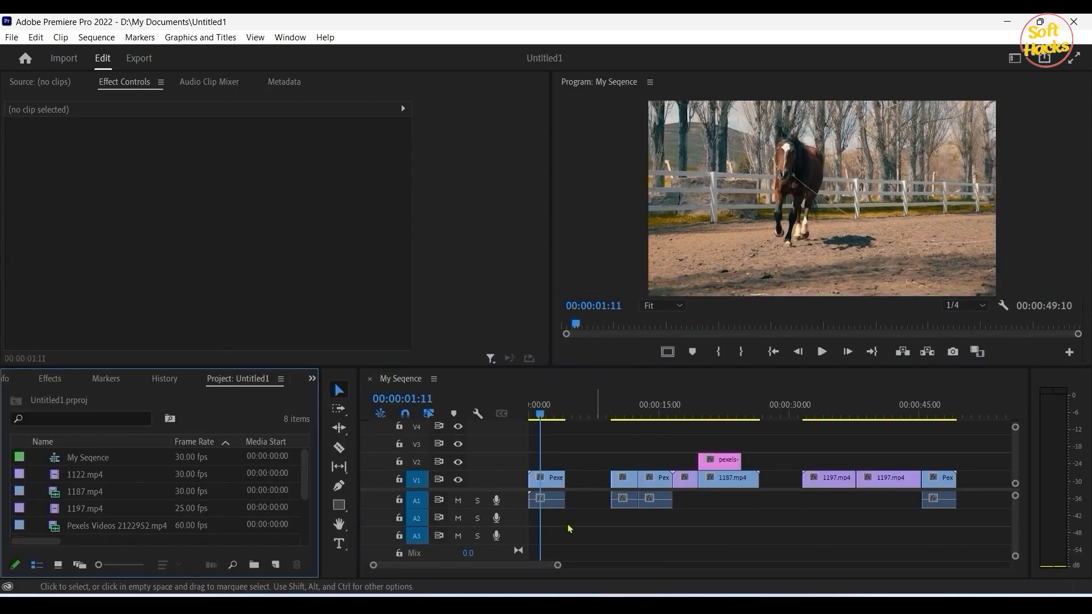
Step: Ripple delete the gap before the 1197.mp4 clips and the gap after the first Pexels clip on V1
click(775, 481)
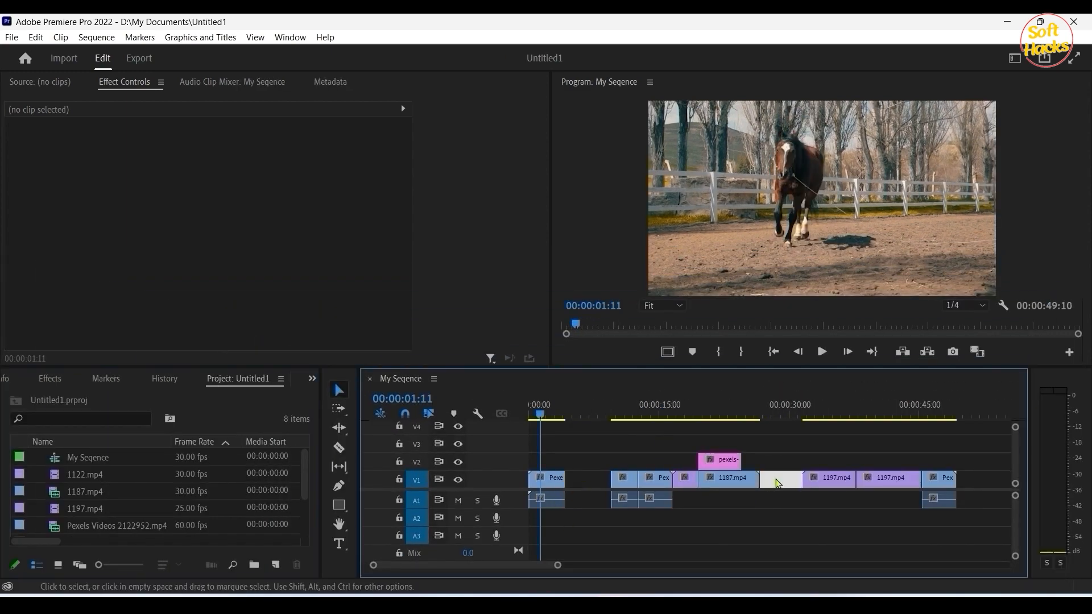
right_click(777, 481)
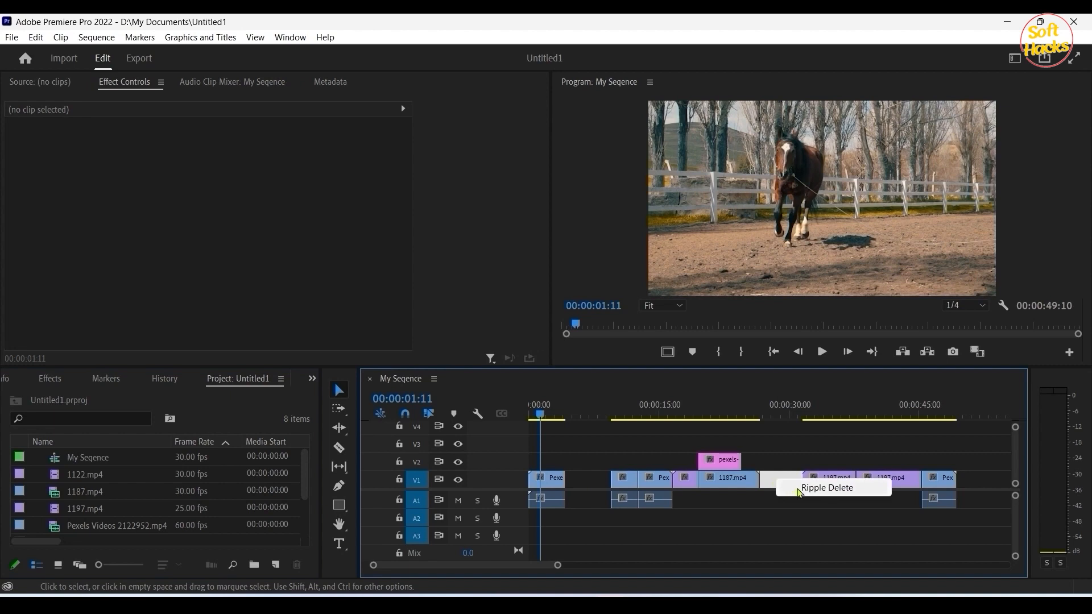
click(828, 488)
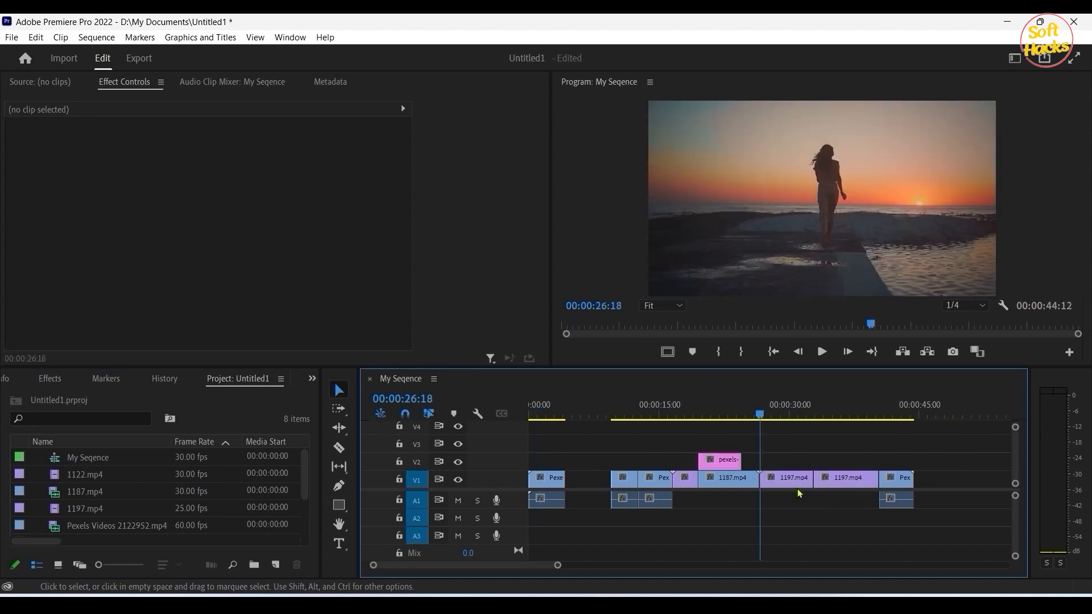
click(592, 484)
right_click(591, 484)
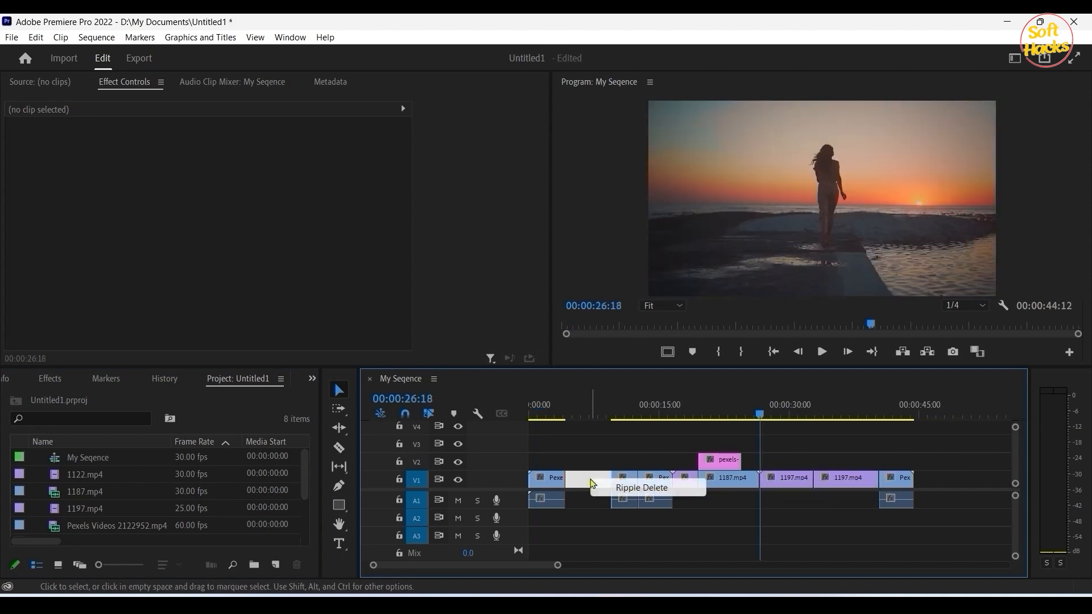
click(630, 487)
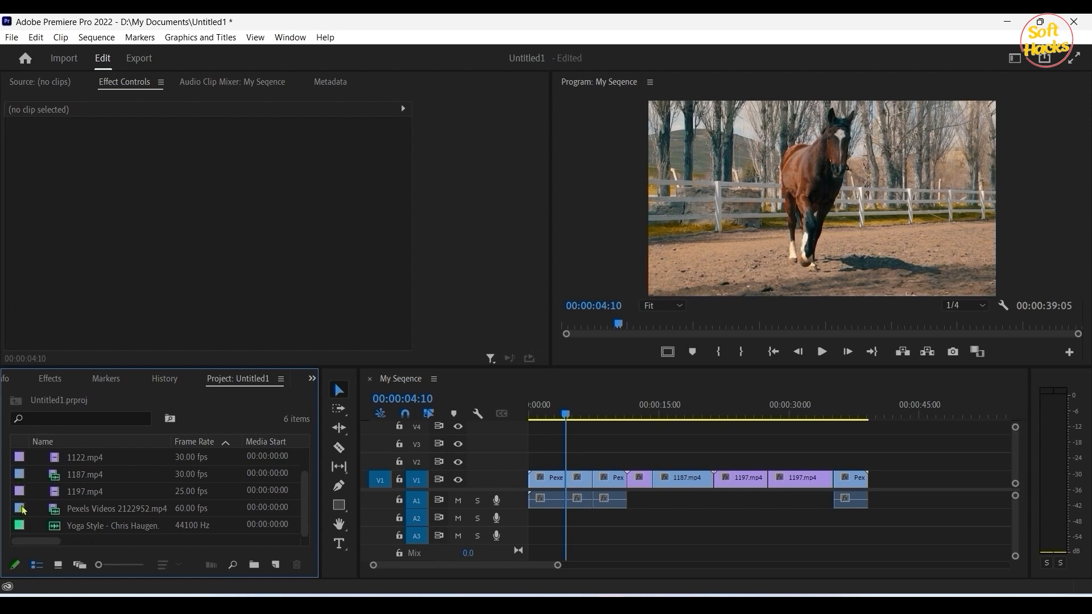
Step: Select 1187.mp4, 1197.mp4 and the Yoga Style audio in the project and add them together after the last clip in the sequence
click(22, 477)
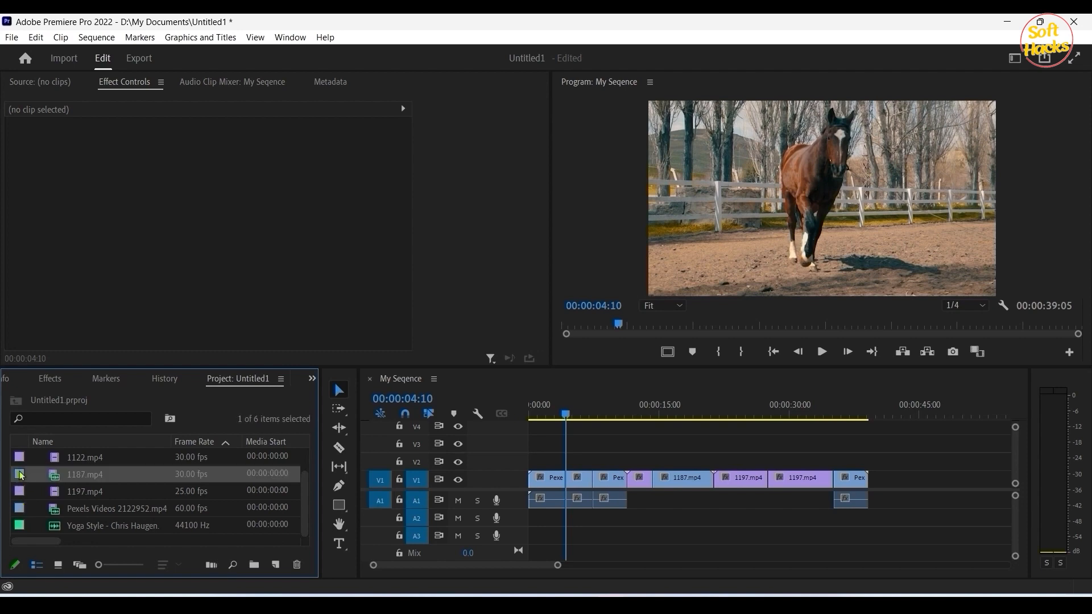
click(176, 493)
click(94, 478)
shift+click(100, 493)
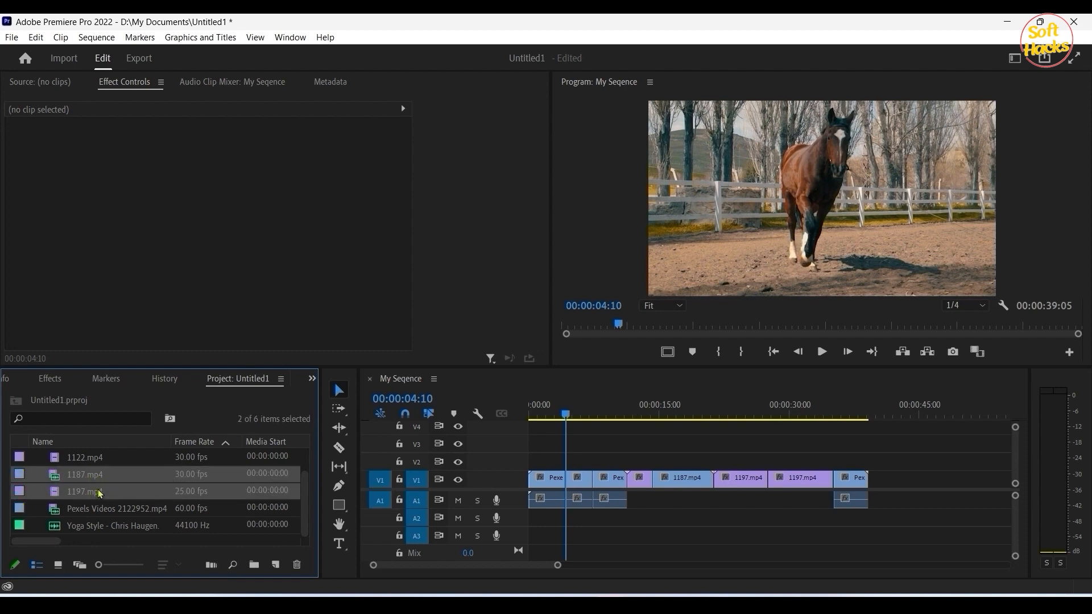
shift+click(108, 530)
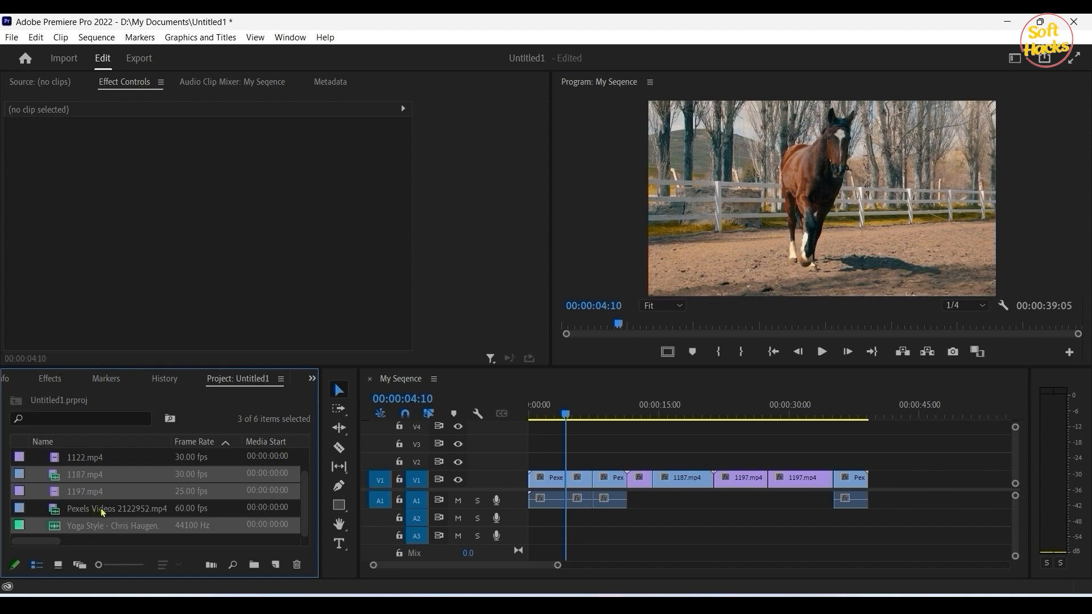
drag(103, 513, 967, 509)
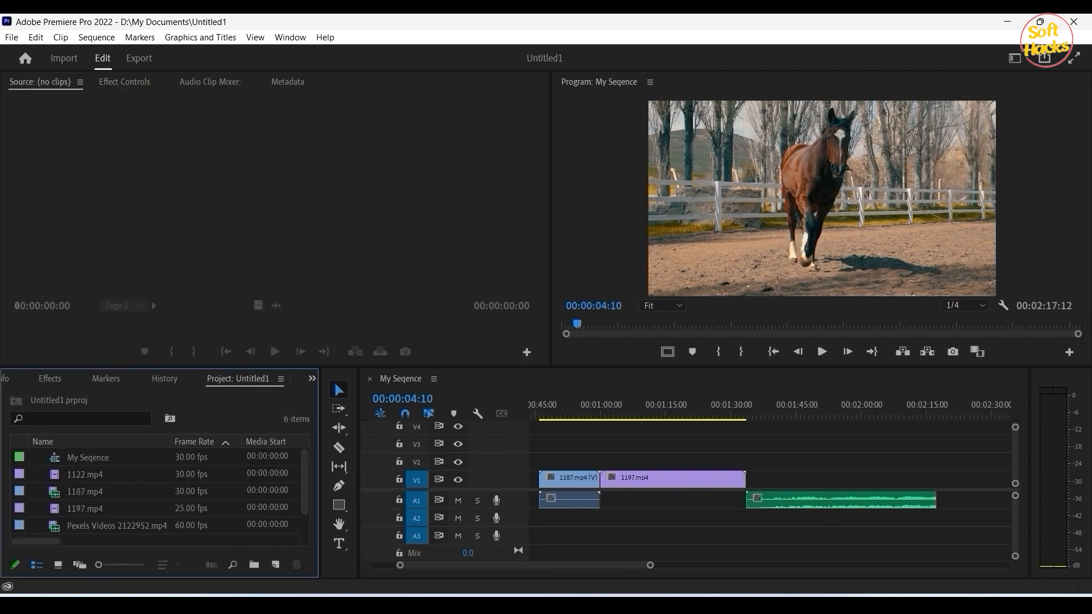
Step: Try deleting the linked 1187.mp4 clip at about 46 seconds, and undo the deletion
click(569, 479)
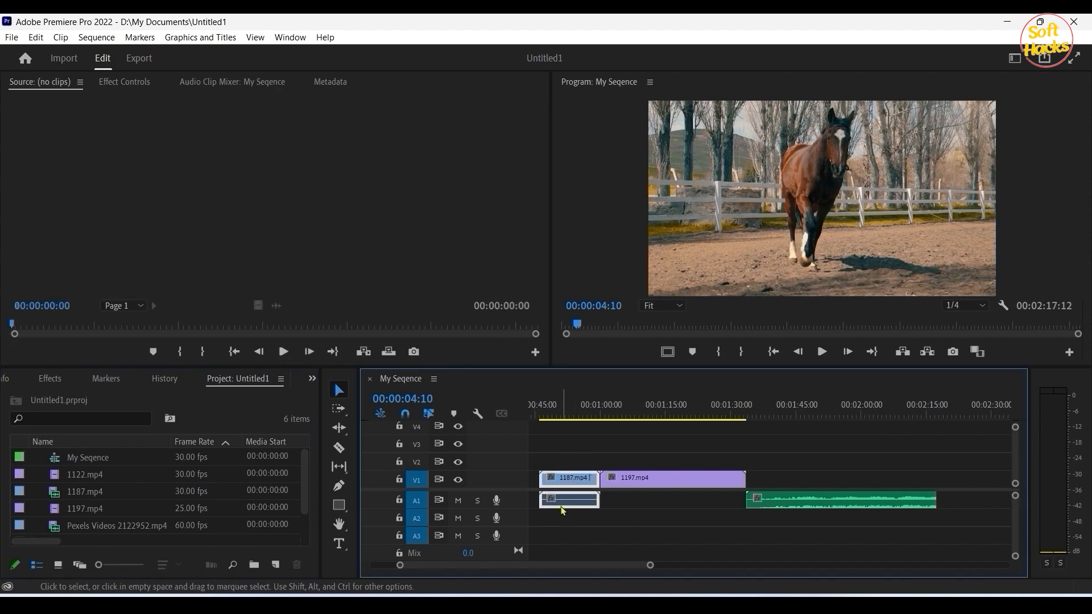
key(Delete)
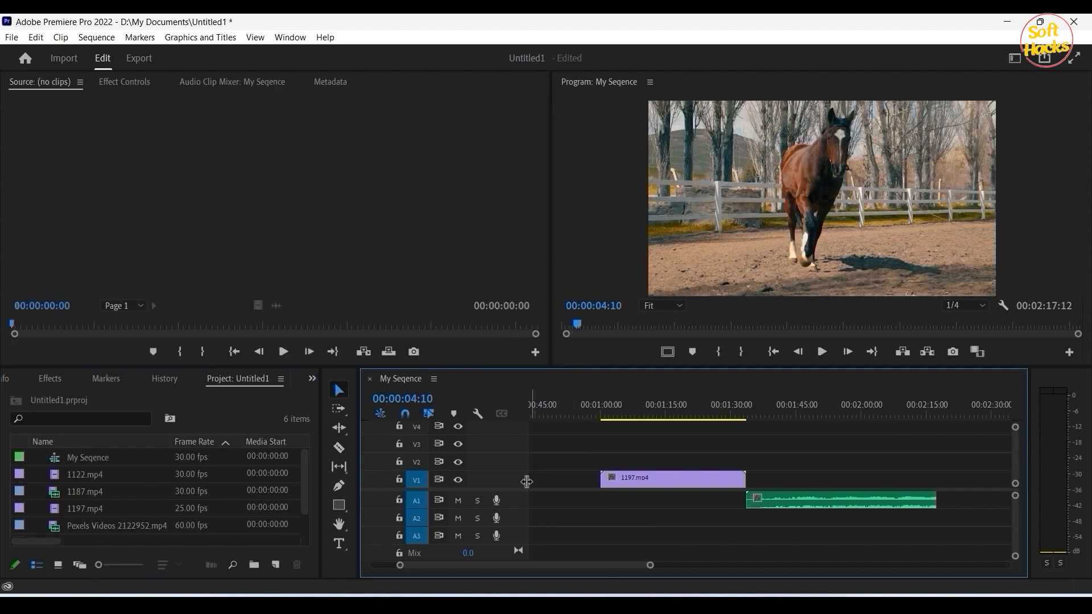
key(ctrl+z)
Step: Unlink the video and audio of the 1187.mp4 clip at about 46 seconds and select each part separately
click(582, 497)
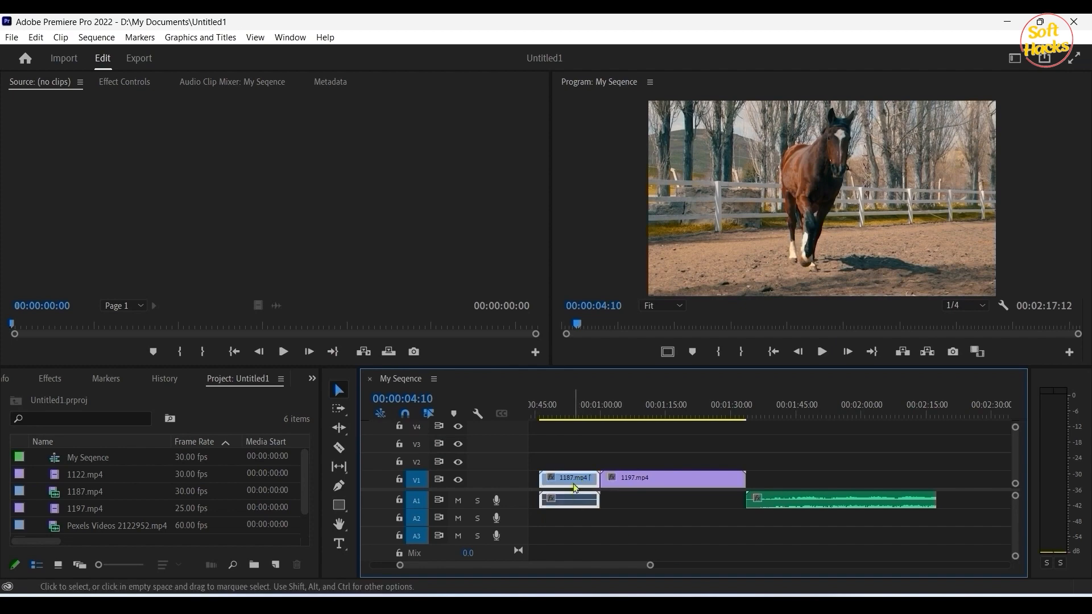
right_click(576, 488)
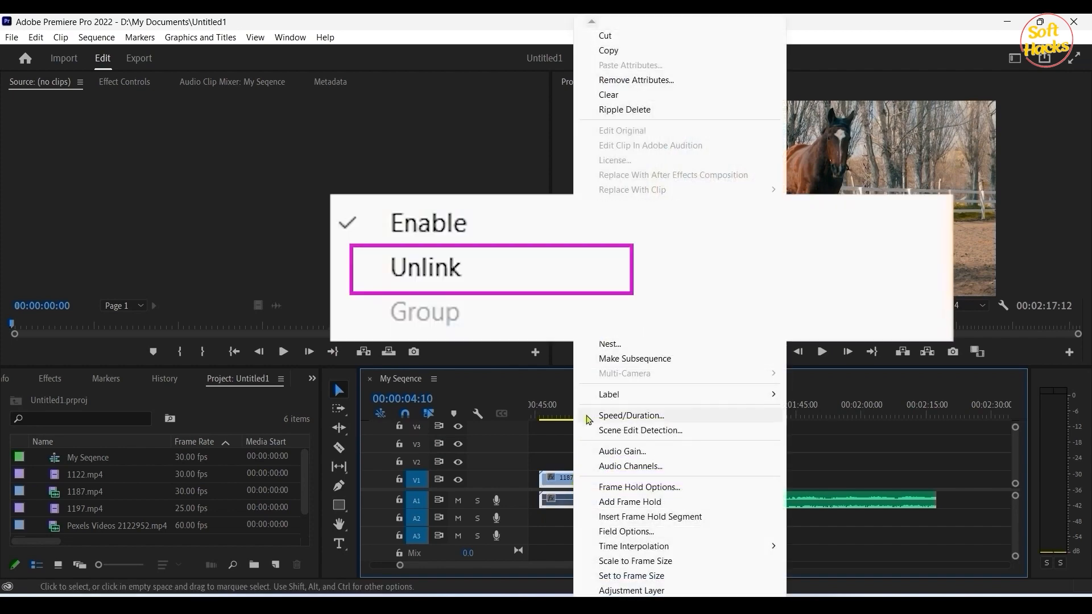
click(585, 271)
click(577, 479)
click(577, 501)
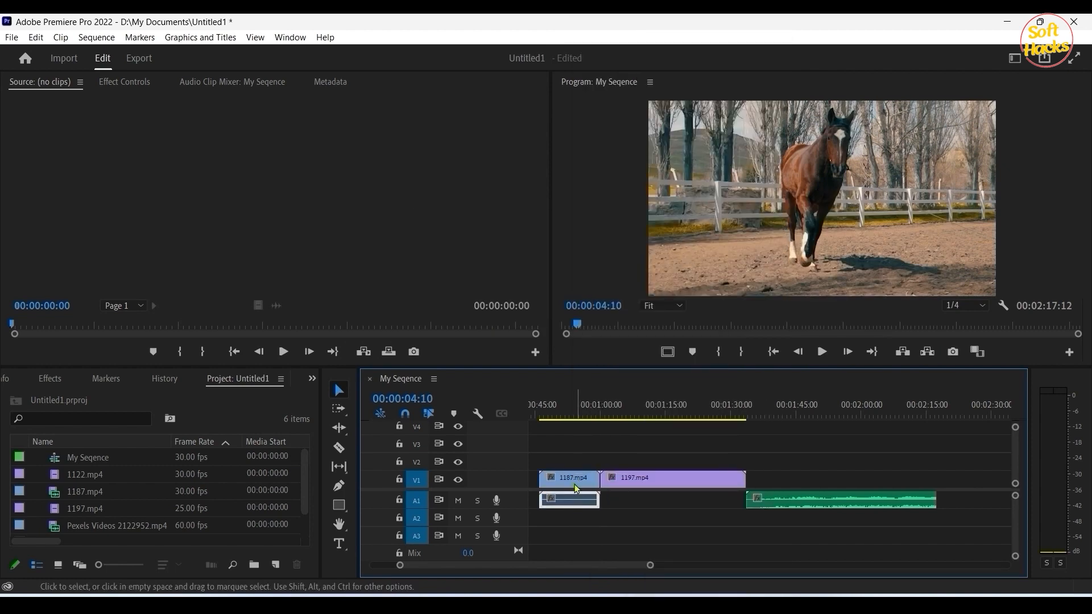
click(577, 480)
Step: Try deleting only the unlinked audio of the 1187.mp4 clip, and undo the deletion
click(580, 503)
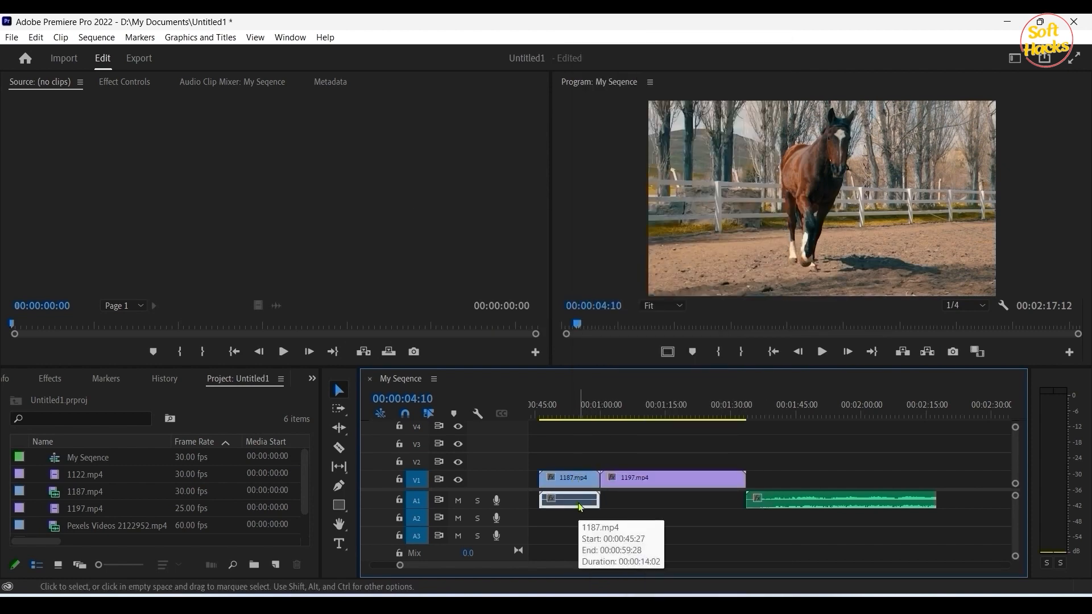
key(Delete)
key(ctrl+z)
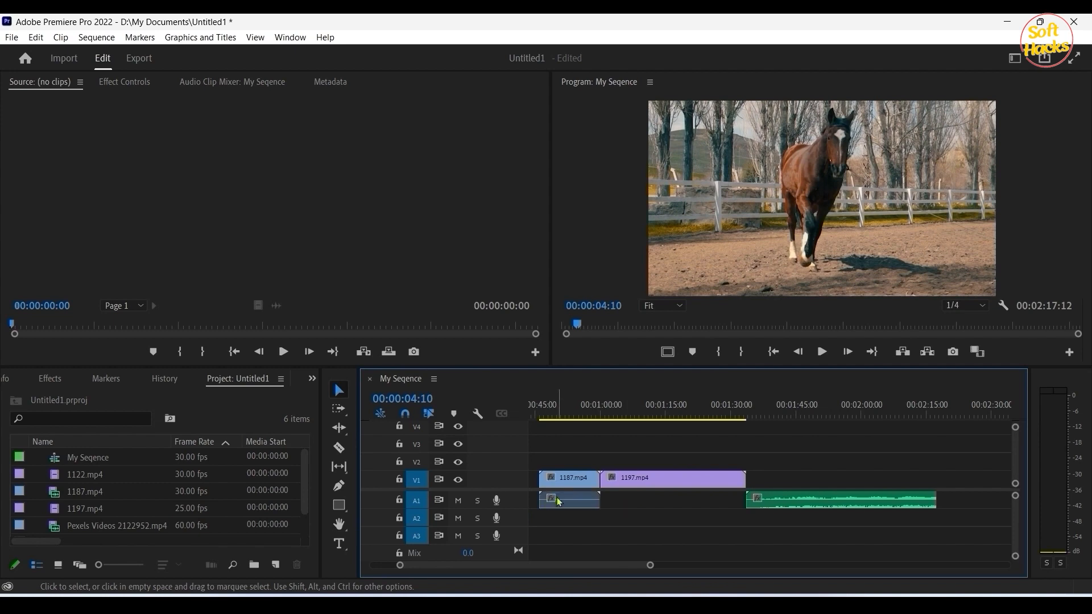
Step: Move the unlinked 1187.mp4 audio on A1 about 20 seconds later, independently of its video
click(571, 501)
drag(571, 502, 657, 503)
click(667, 527)
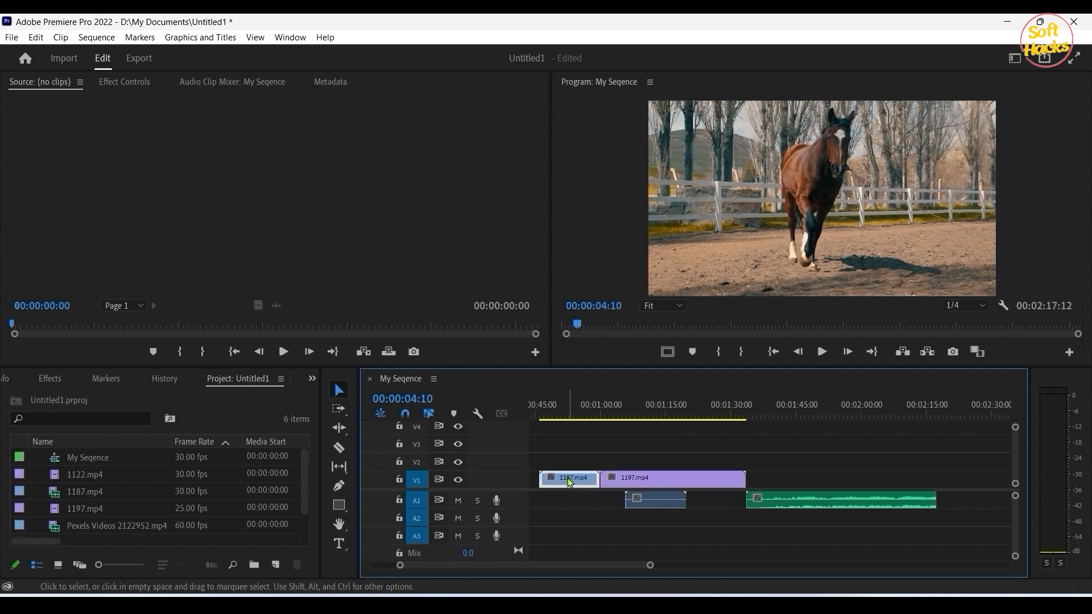
Step: Duplicate the 1187.mp4 video to about 1:45 on V1 and link the copy to the Yoga Style audio clip
drag(570, 482, 828, 484)
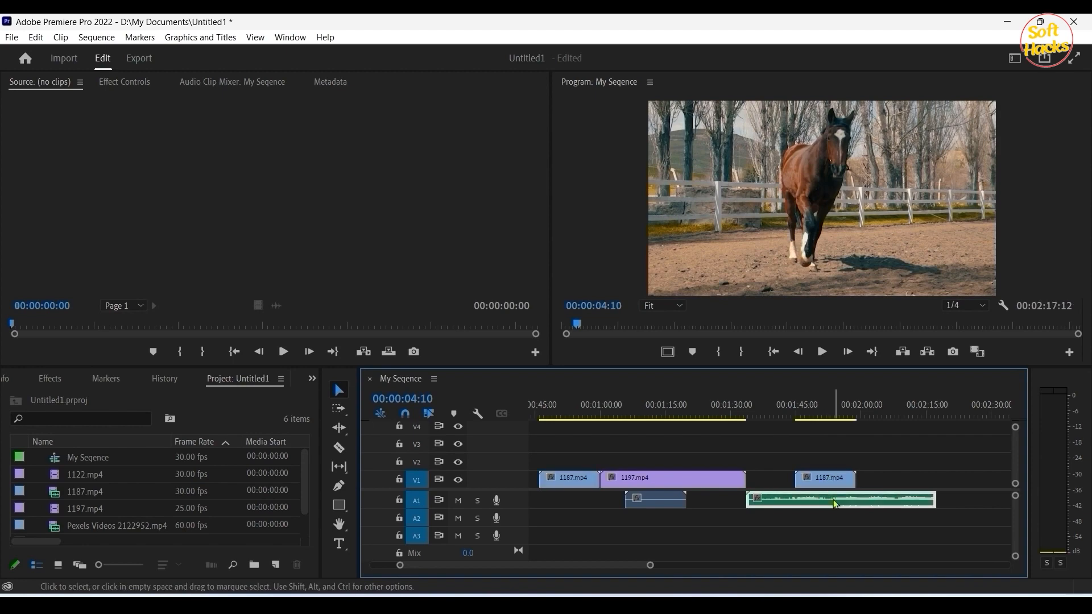
right_click(832, 484)
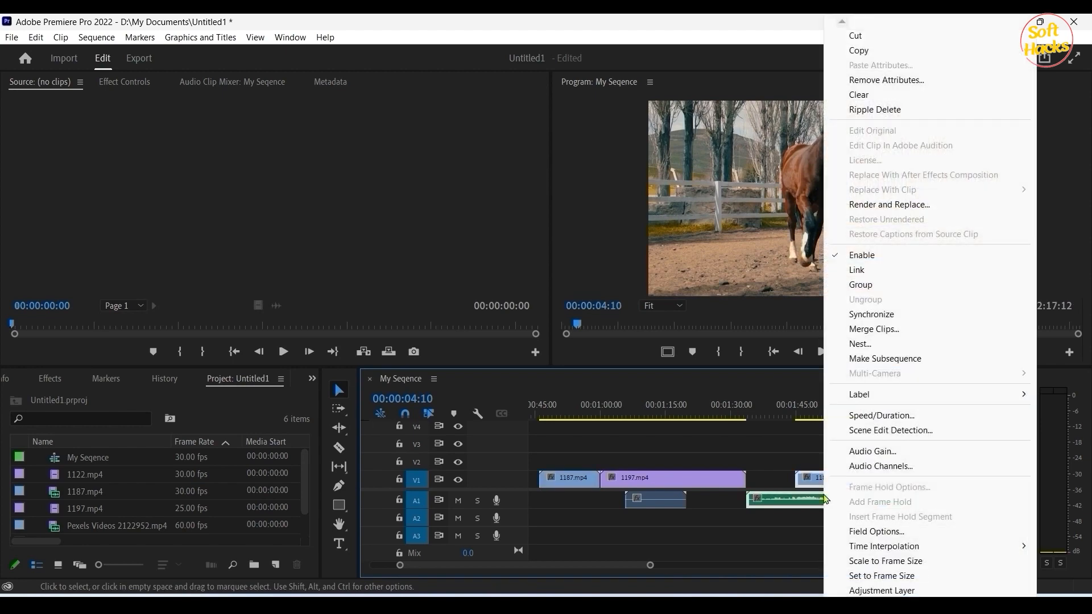
click(858, 271)
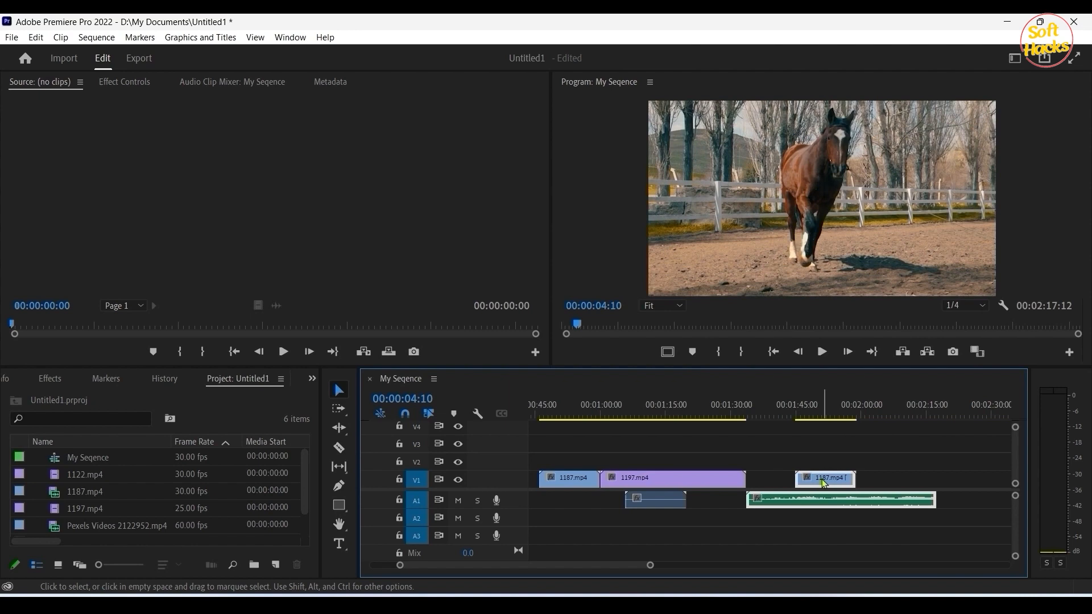
Step: Test the link by deleting the 1187.mp4 and Yoga Style pair and undoing that, and shift the pair about 1.5 seconds later
key(Delete)
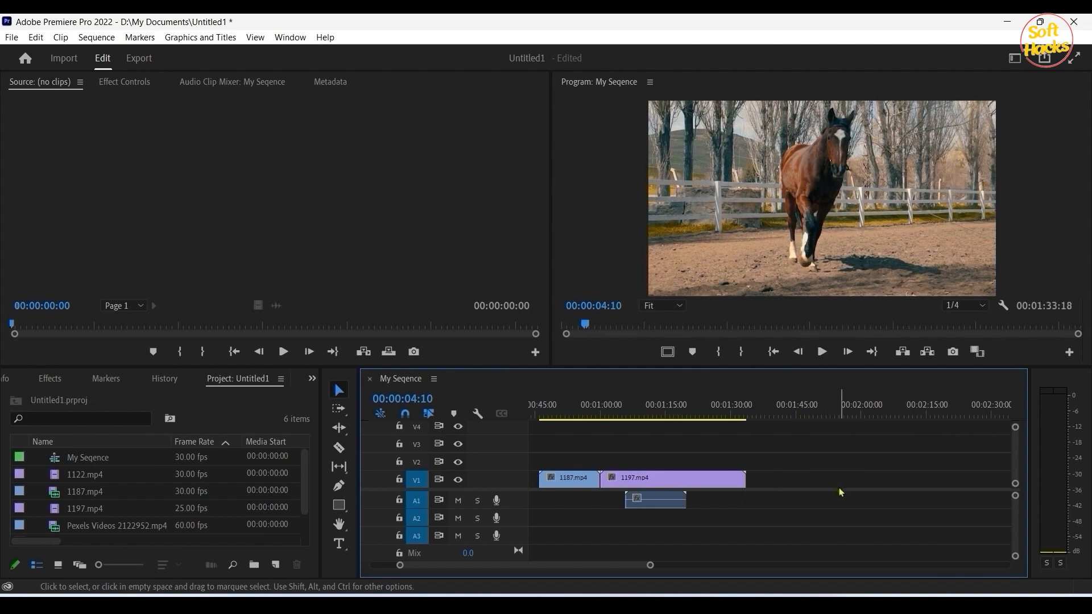
key(ctrl+z)
mouse_move(828, 480)
mouse_down()
mouse_move(897, 478)
mouse_move(835, 480)
mouse_up()
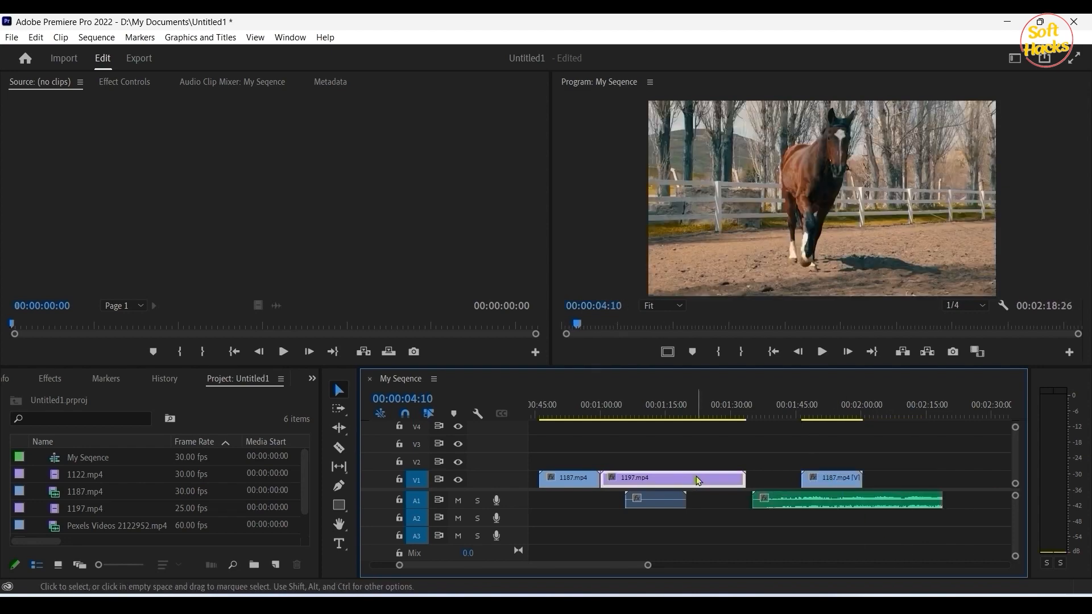
Step: Stack 1197.mp4 on V2 and the unlinked 1187.mp4 video on V3 over the linked 1187.mp4 copy, and scrub across the stacked clips
drag(699, 481, 846, 463)
drag(585, 479, 874, 444)
click(777, 417)
drag(778, 419, 841, 417)
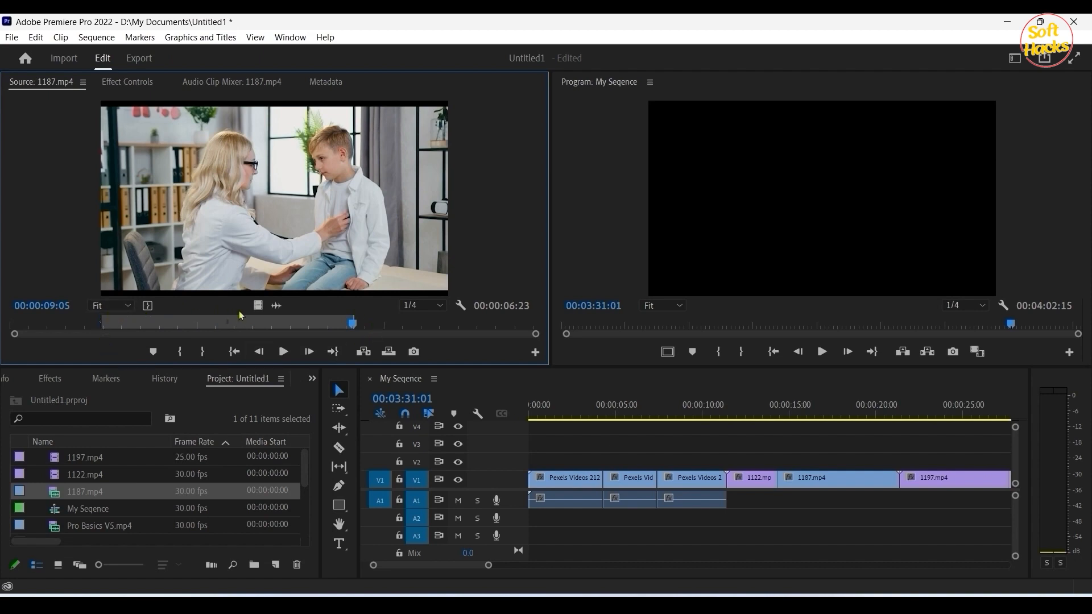
Step: Clear the In point and then the Out point of the 1187.mp4 source clip
right_click(245, 284)
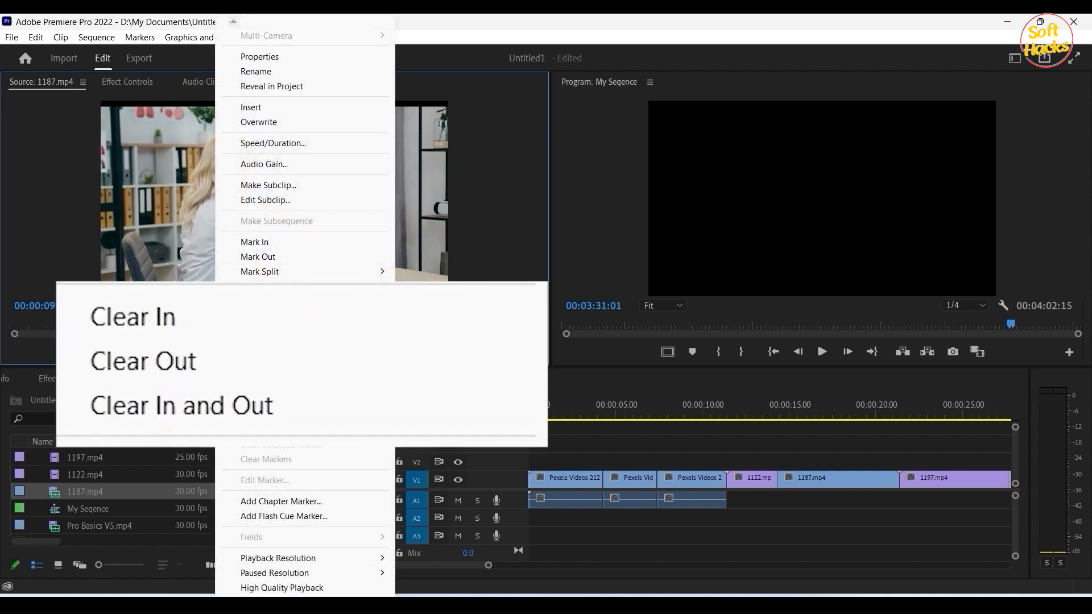
click(270, 344)
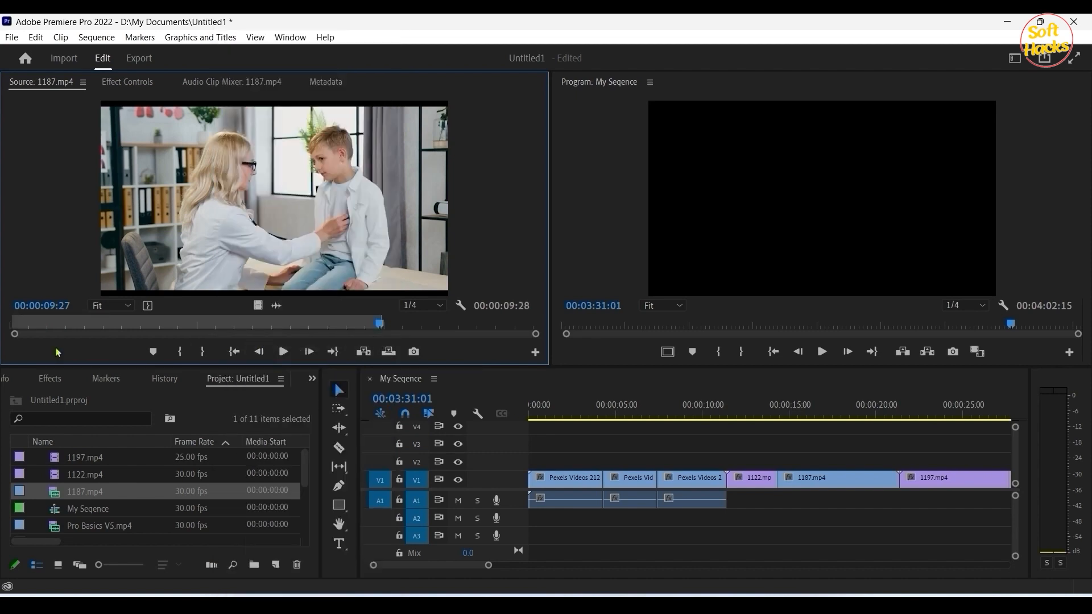
right_click(319, 272)
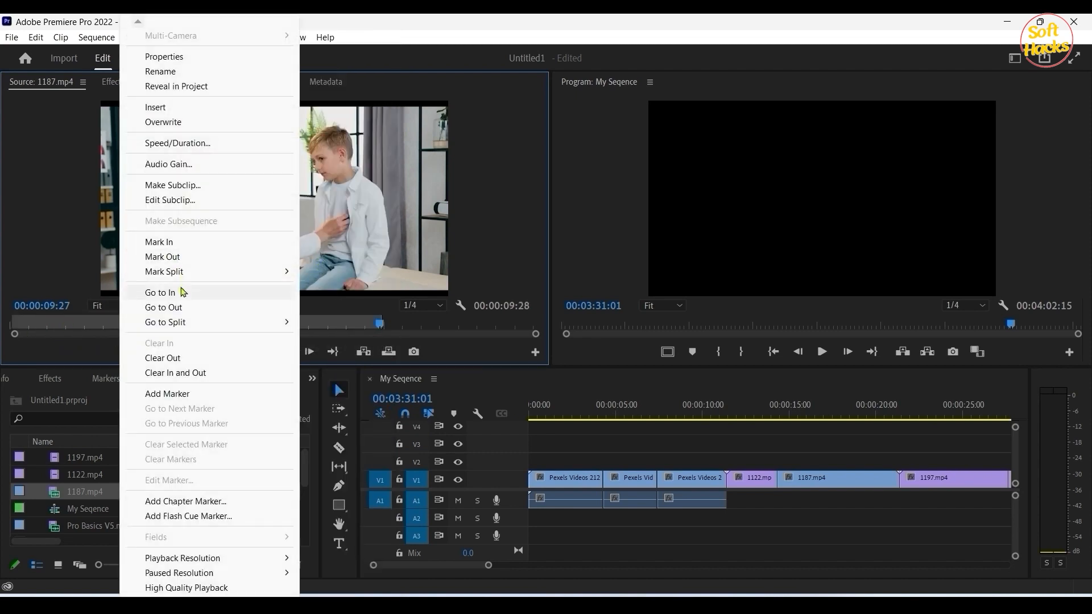
click(174, 359)
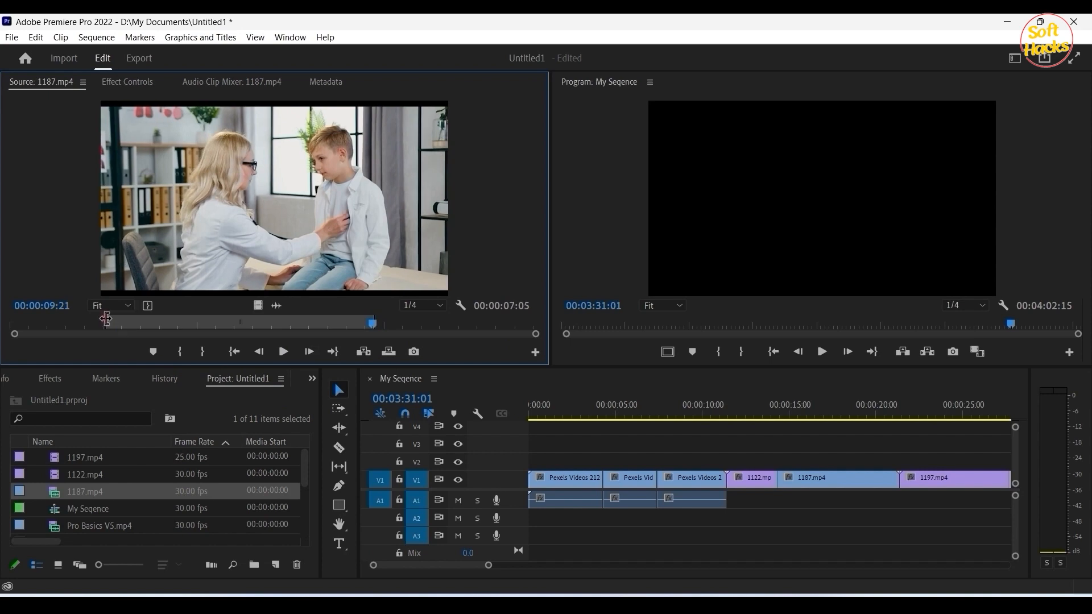
Step: Move the In point of the 1187.mp4 source clip to an earlier position
drag(107, 319, 56, 328)
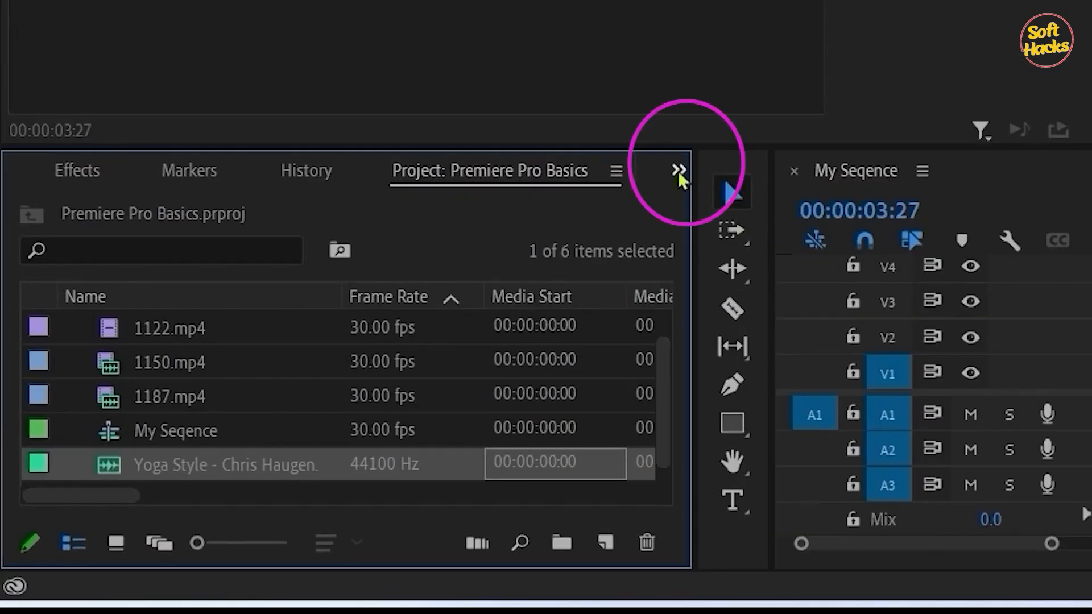
Step: Open the Effects panel and examine its Presets, Lumetri Presets and Audio Effects folders
click(678, 171)
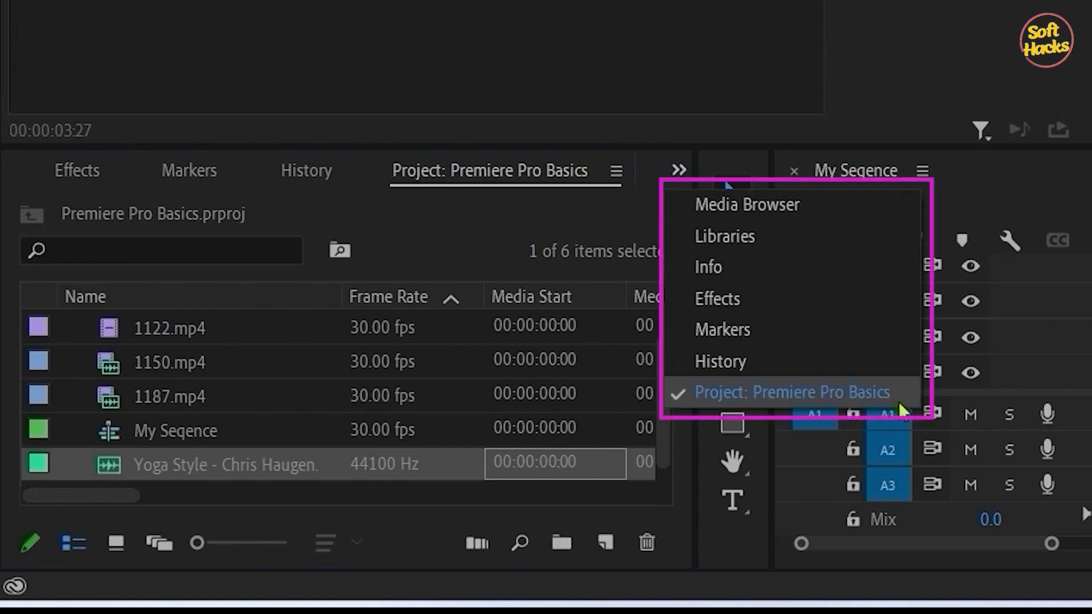
click(737, 296)
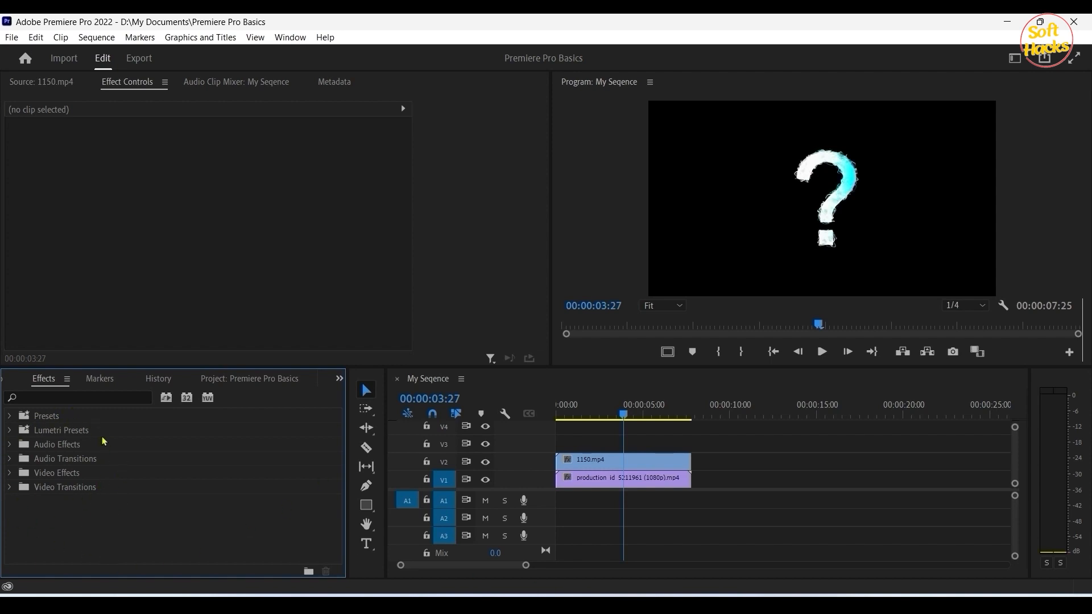
click(11, 417)
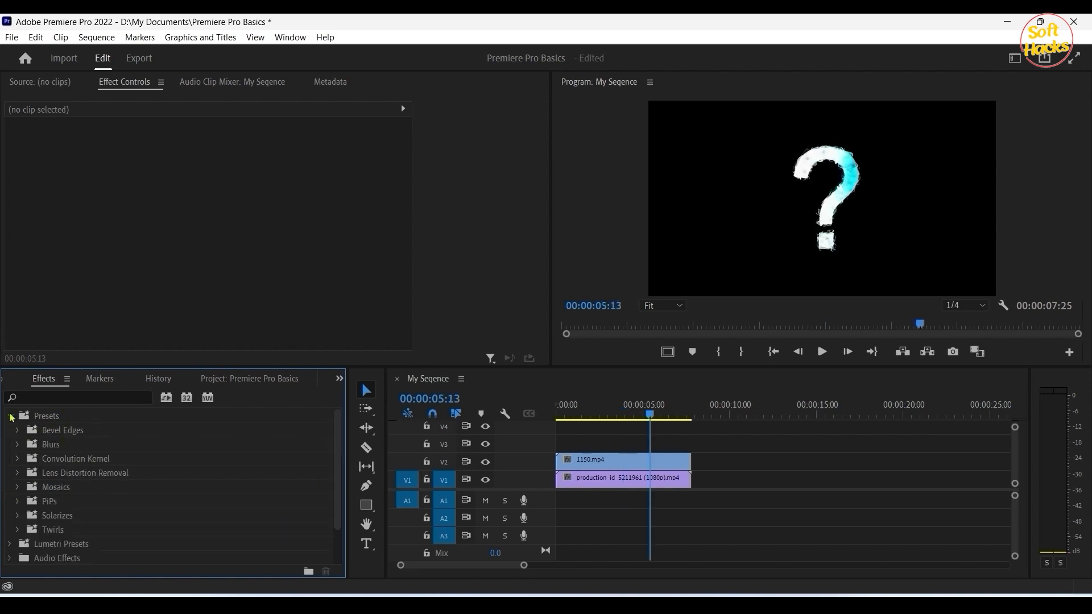
click(11, 417)
click(10, 431)
click(9, 431)
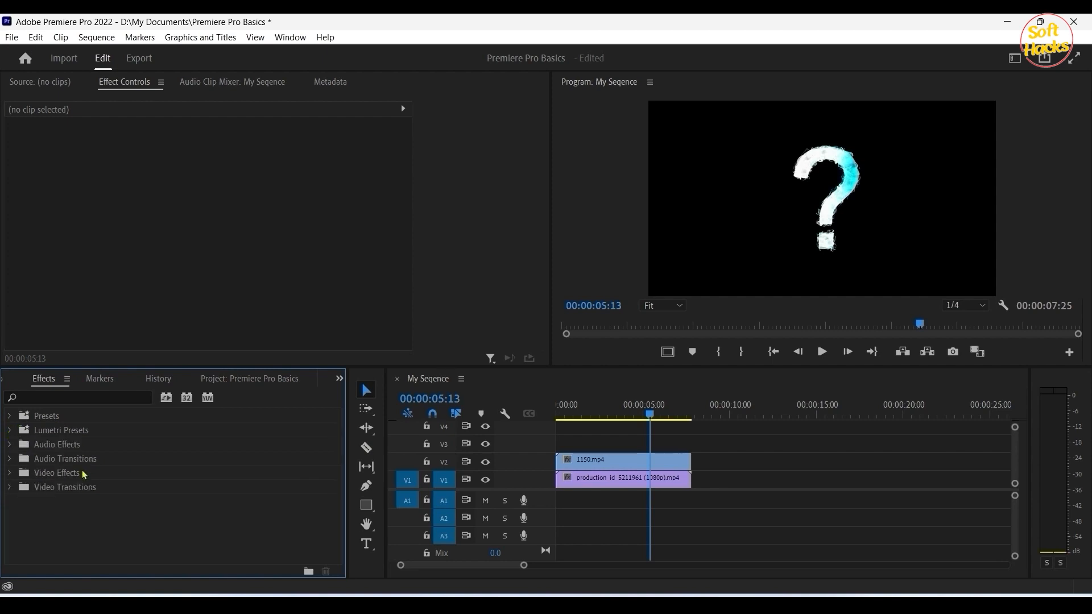
click(11, 446)
scroll(73, 487, down, 3)
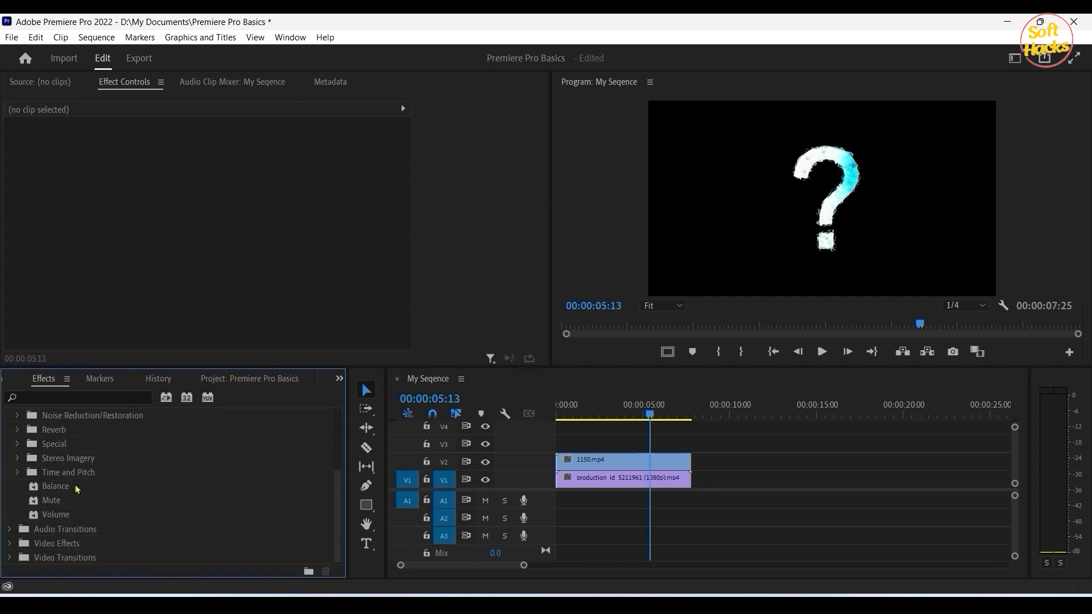
scroll(73, 487, up, 3)
click(10, 445)
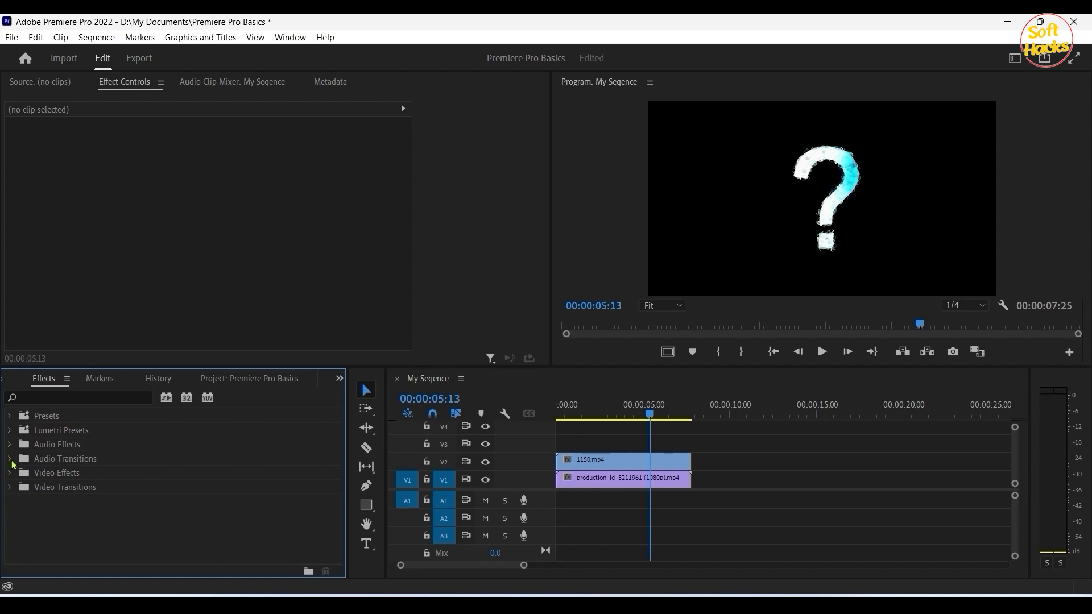
Step: Look through the Audio Transitions, Video Effects and Video Transitions folders, collapsing each one after viewing it
click(10, 460)
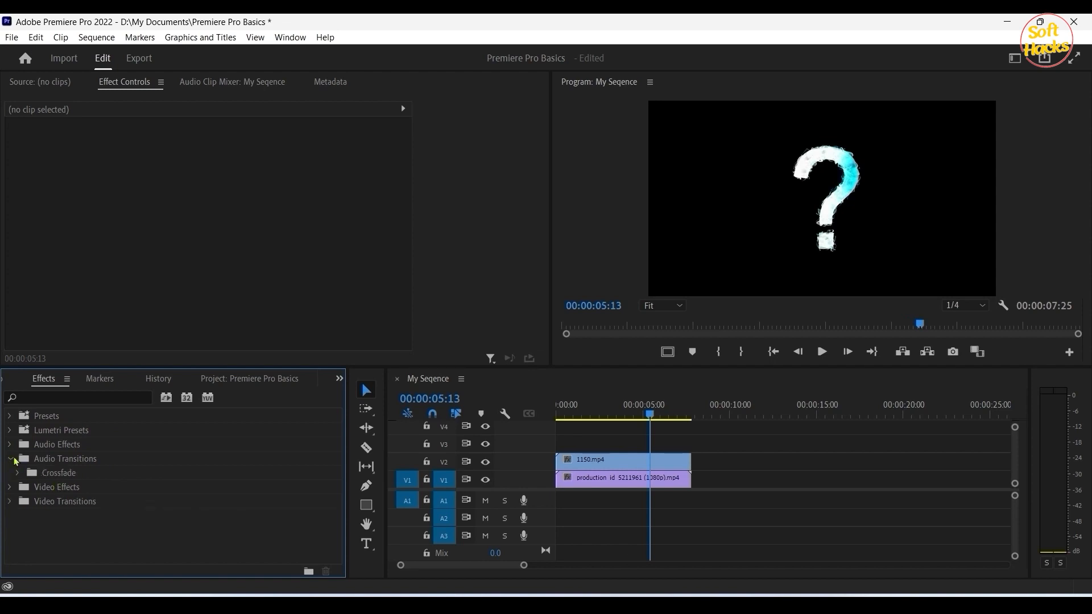
click(12, 459)
click(10, 473)
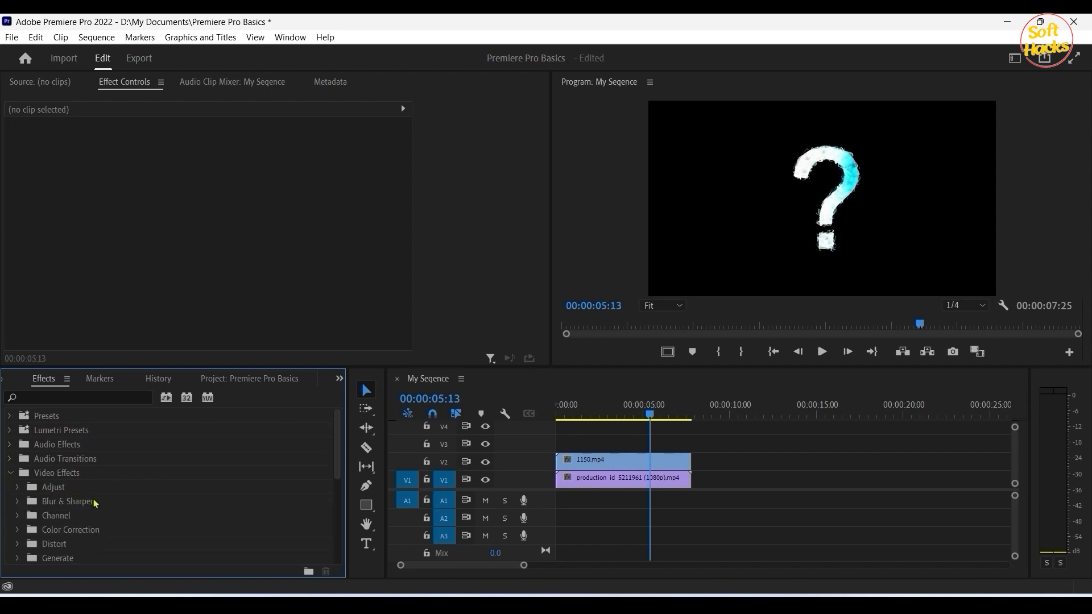
scroll(94, 501, down, 3)
scroll(95, 505, up, 3)
click(10, 473)
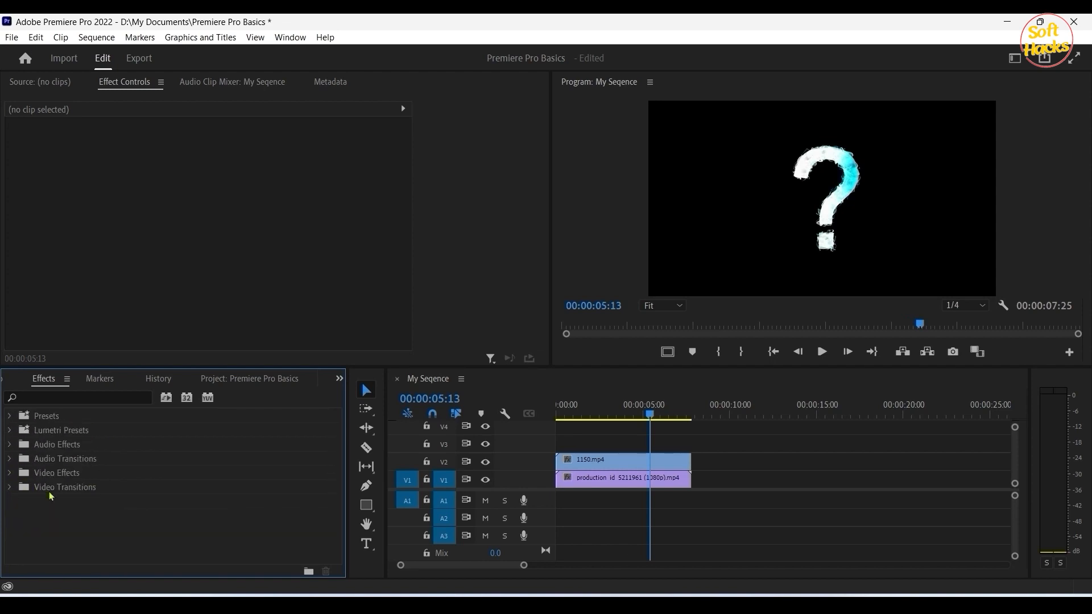
click(11, 487)
scroll(70, 495, down, 3)
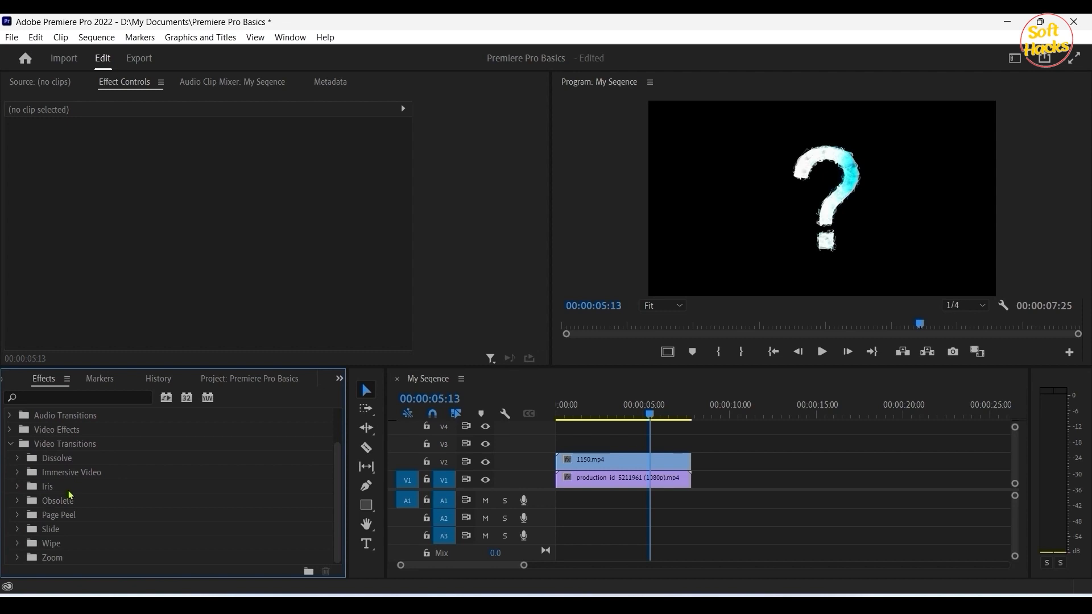
scroll(70, 496, up, 3)
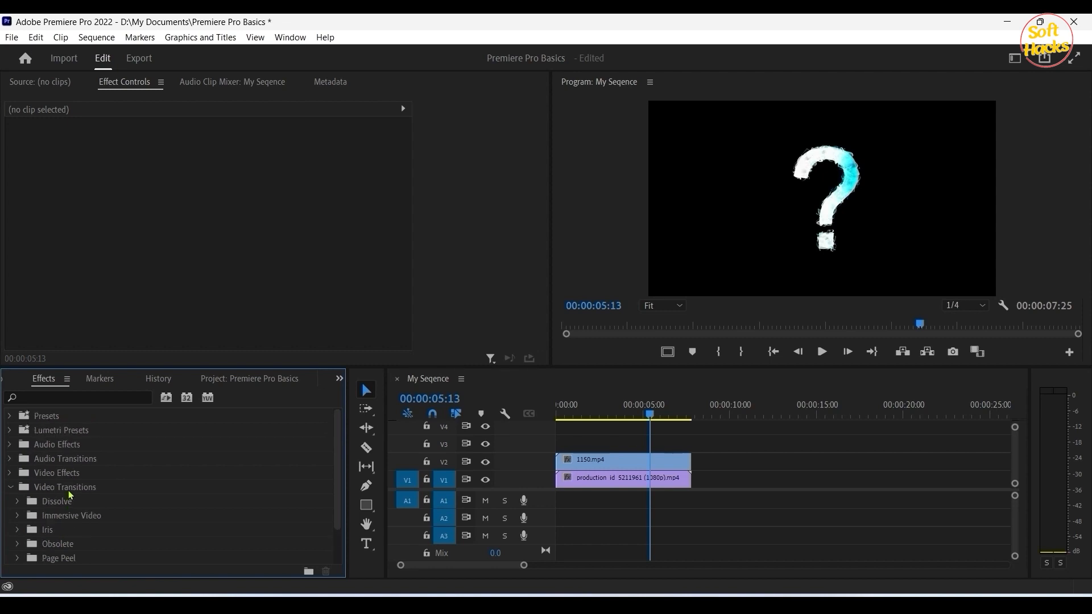
click(12, 487)
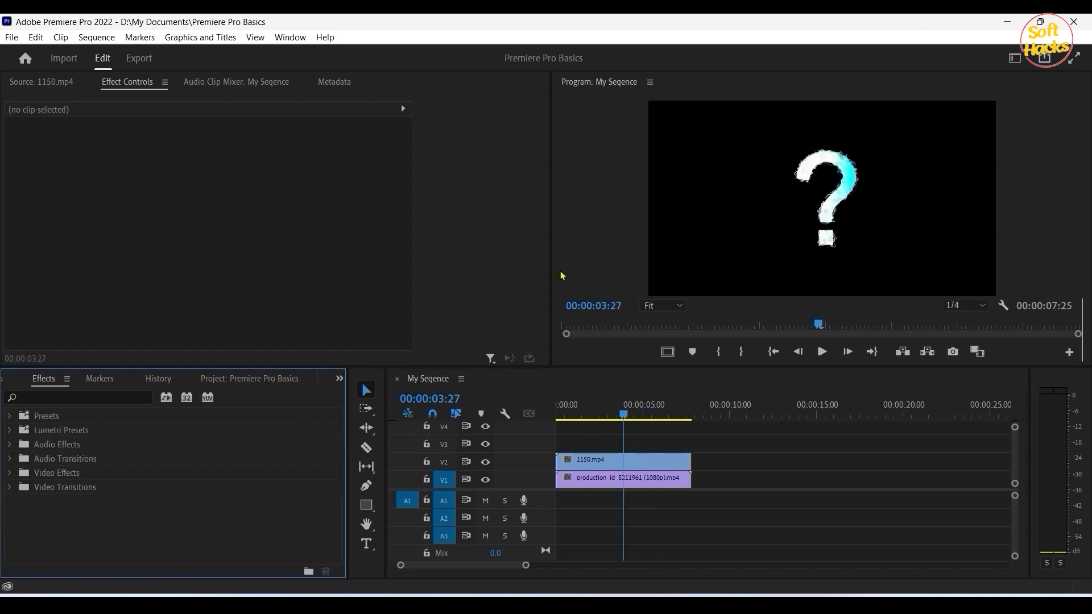
Step: Select 1150.mp4 on V2, and hide and show the V2 track output to compare it with the V1 clip underneath
click(584, 269)
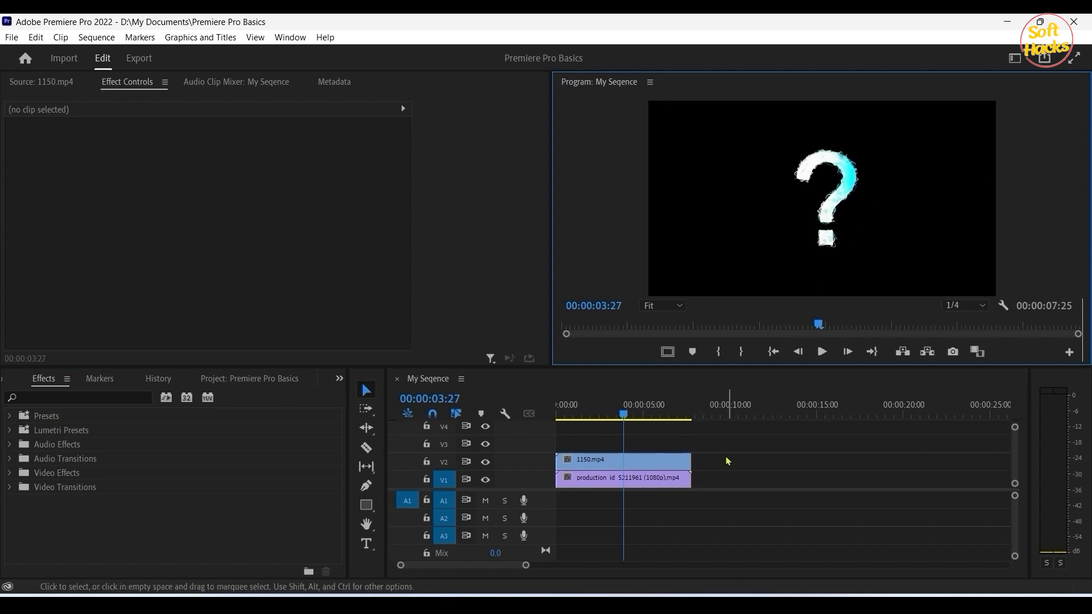
click(672, 463)
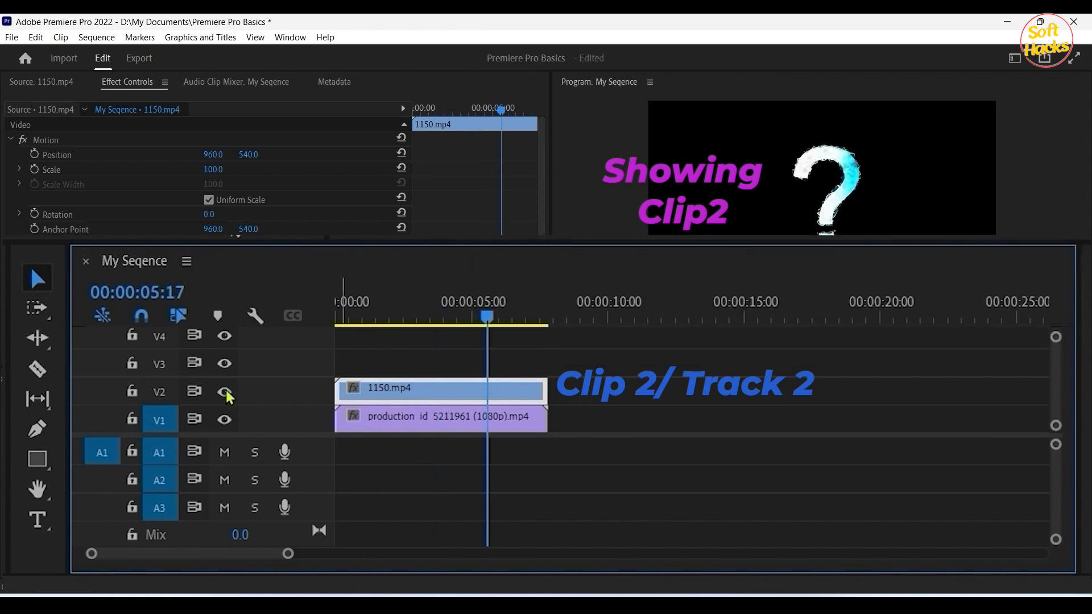
click(485, 462)
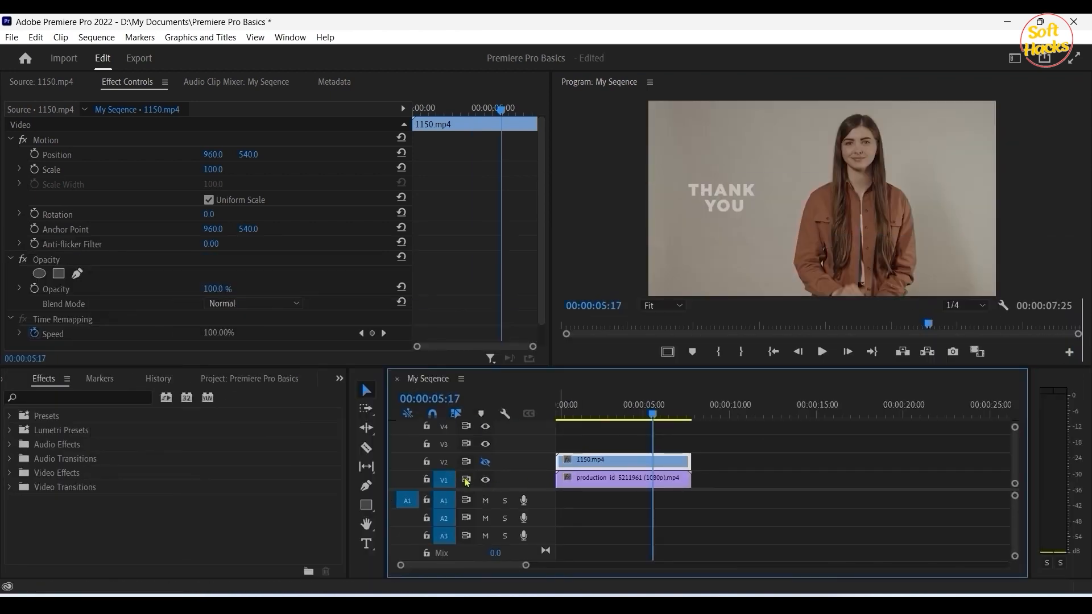
click(485, 462)
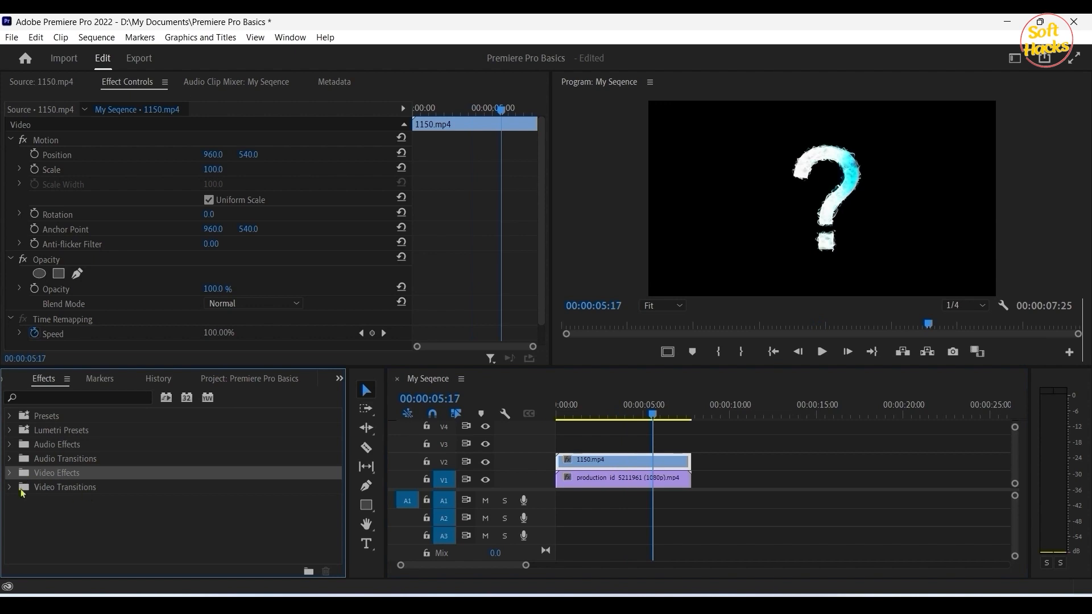
Step: Find the Crop video effect by searching for "crop" and apply it to the 1150.mp4 clip on V2
click(9, 473)
scroll(133, 524, down, 3)
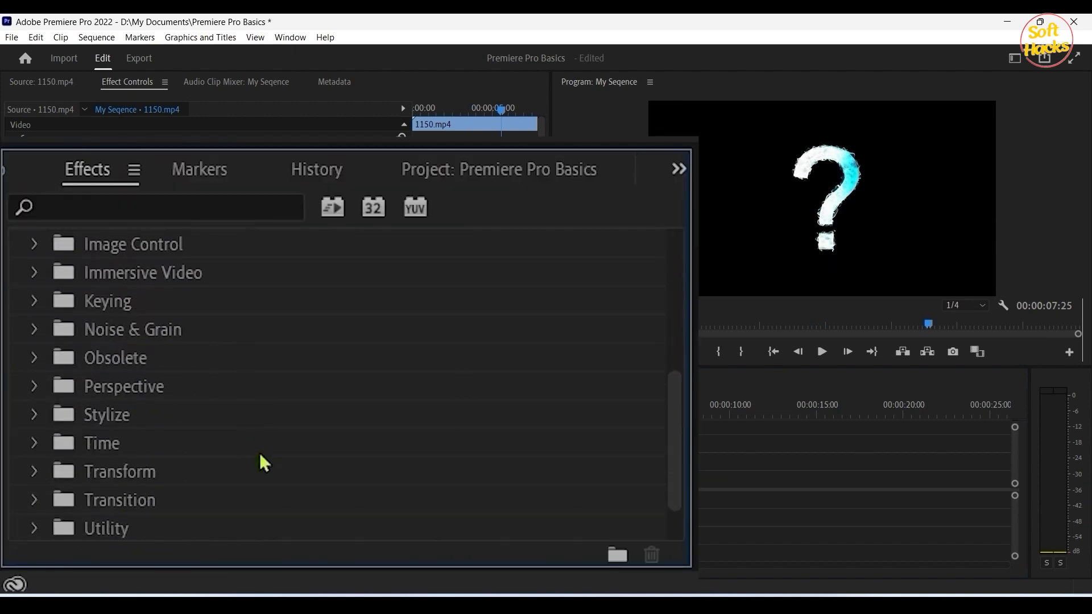
double_click(63, 472)
click(99, 205)
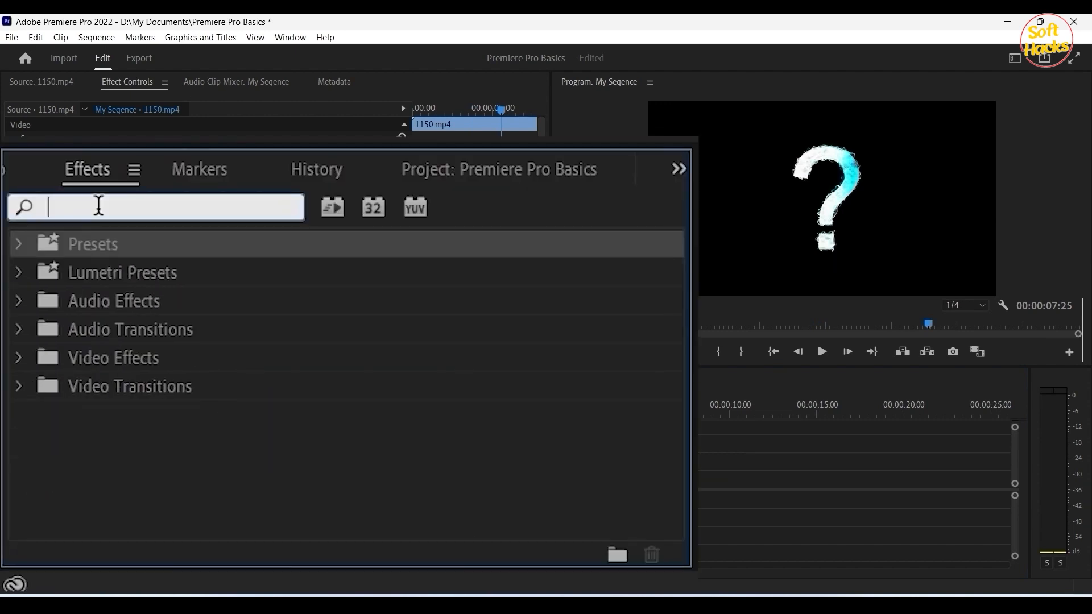
text(cr)
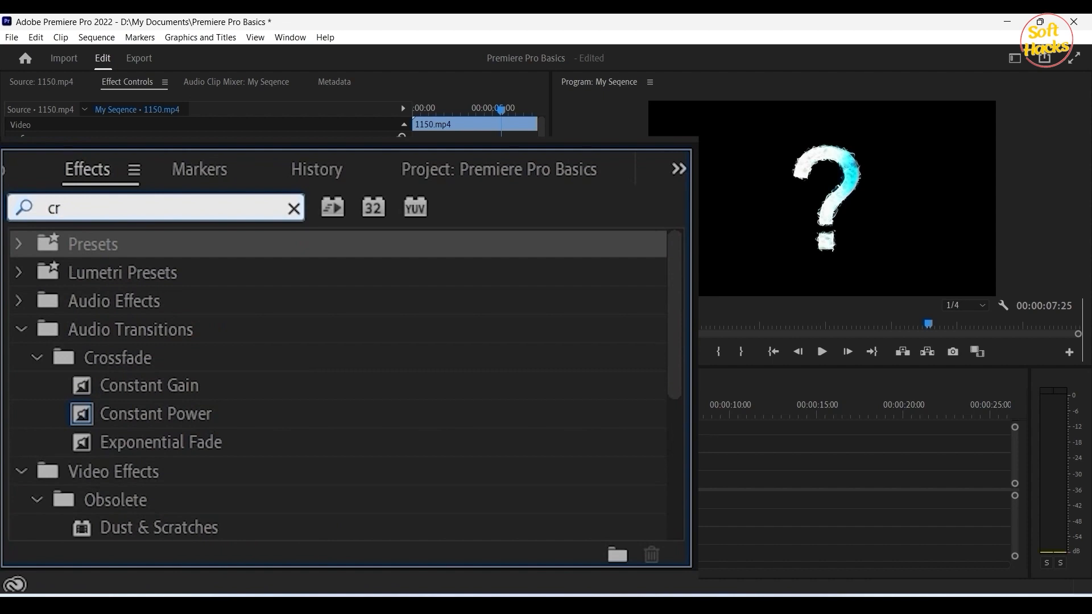
text(op)
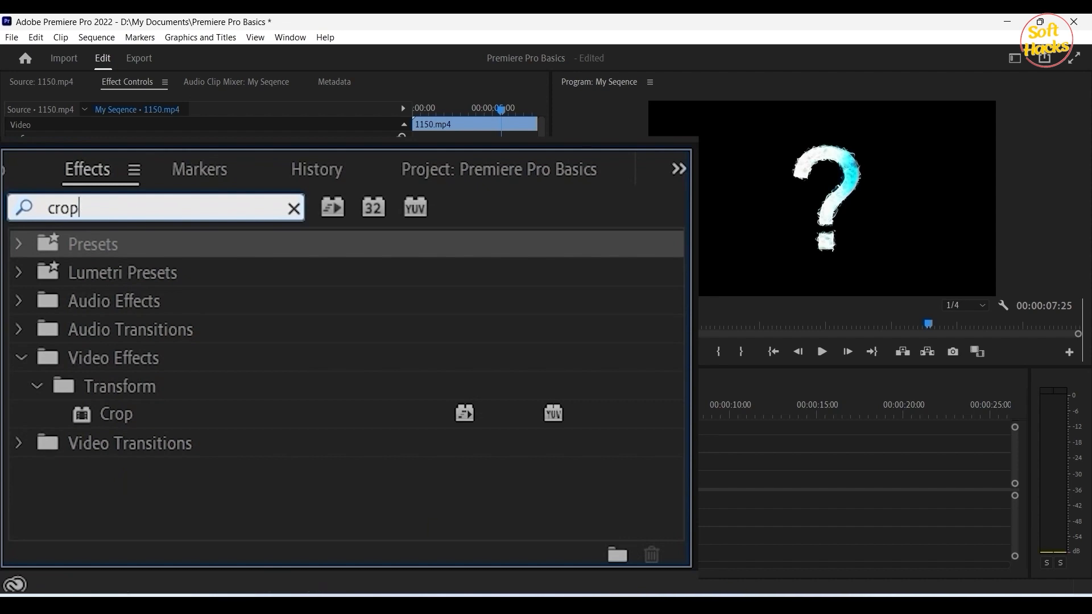
drag(126, 419, 603, 476)
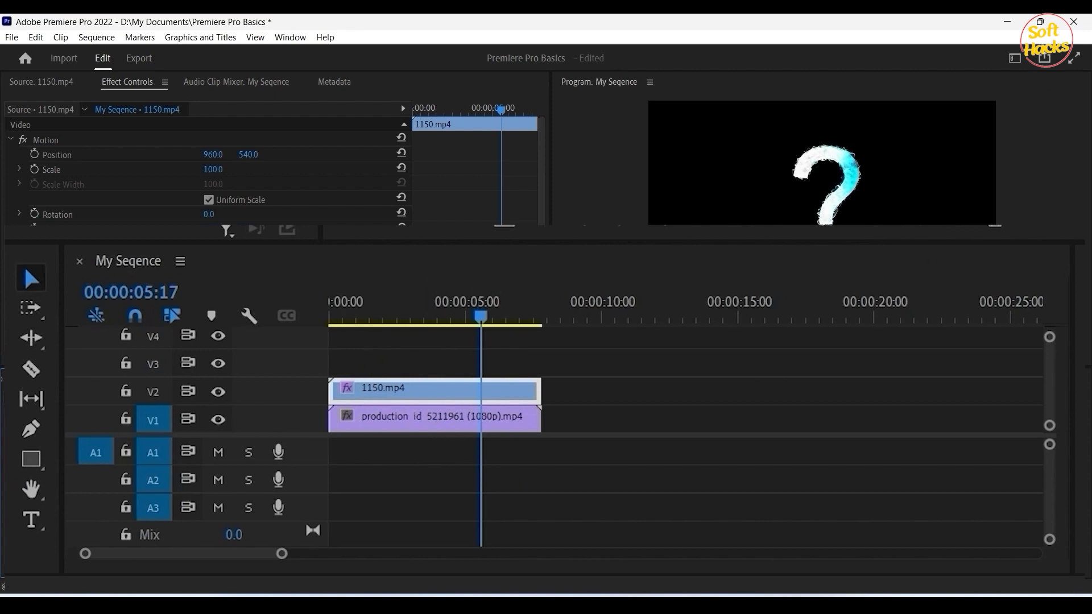
Step: Crop 1150.mp4 by 42% from the left, 23% from the top, 38% from the right and 22% from the bottom
click(508, 277)
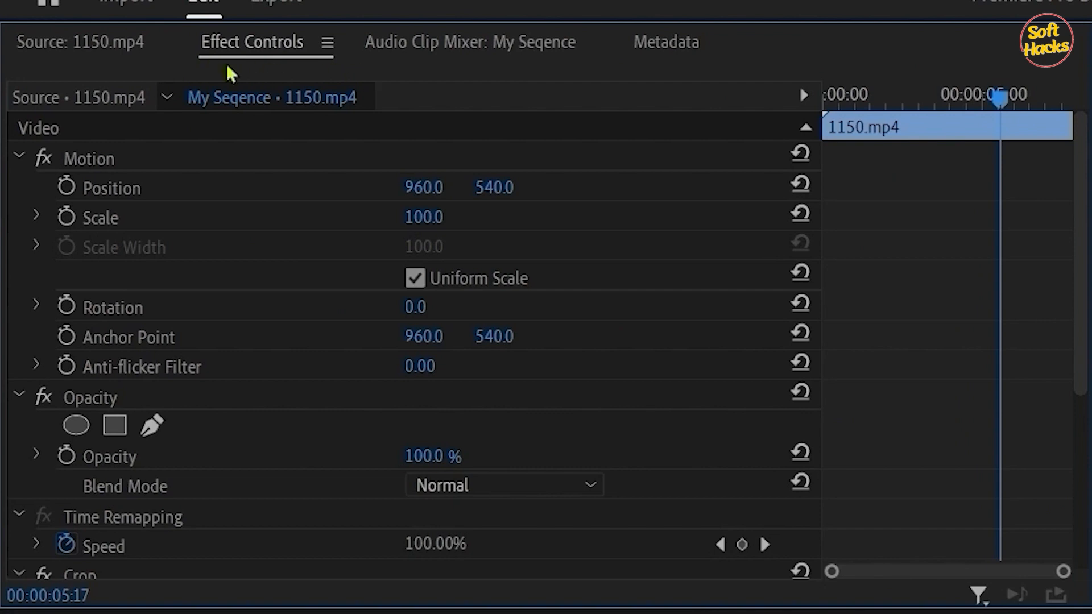
drag(1082, 176, 1078, 431)
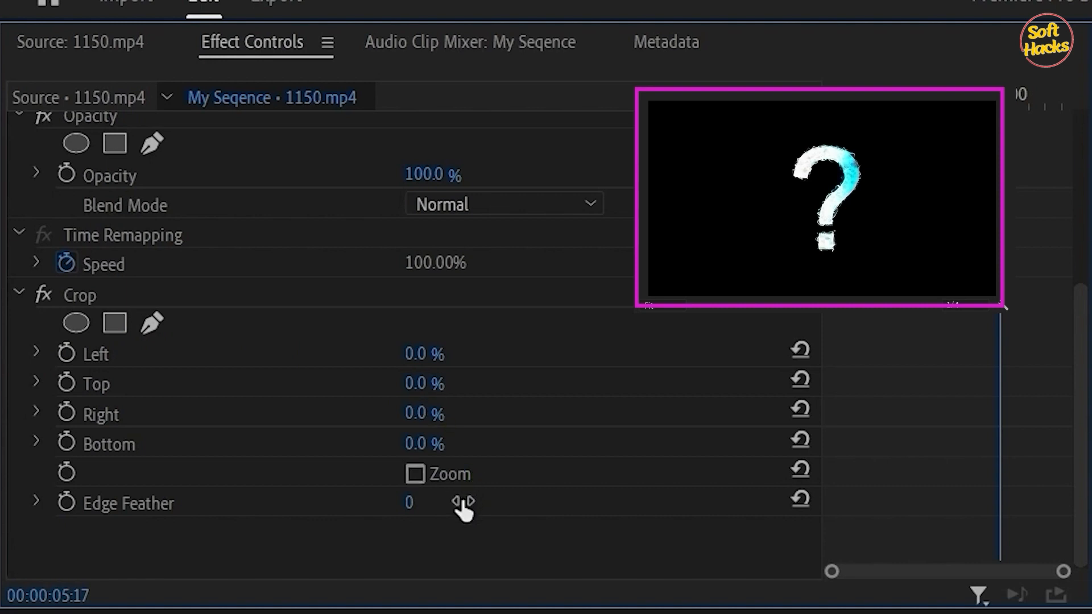
drag(424, 354, 419, 356)
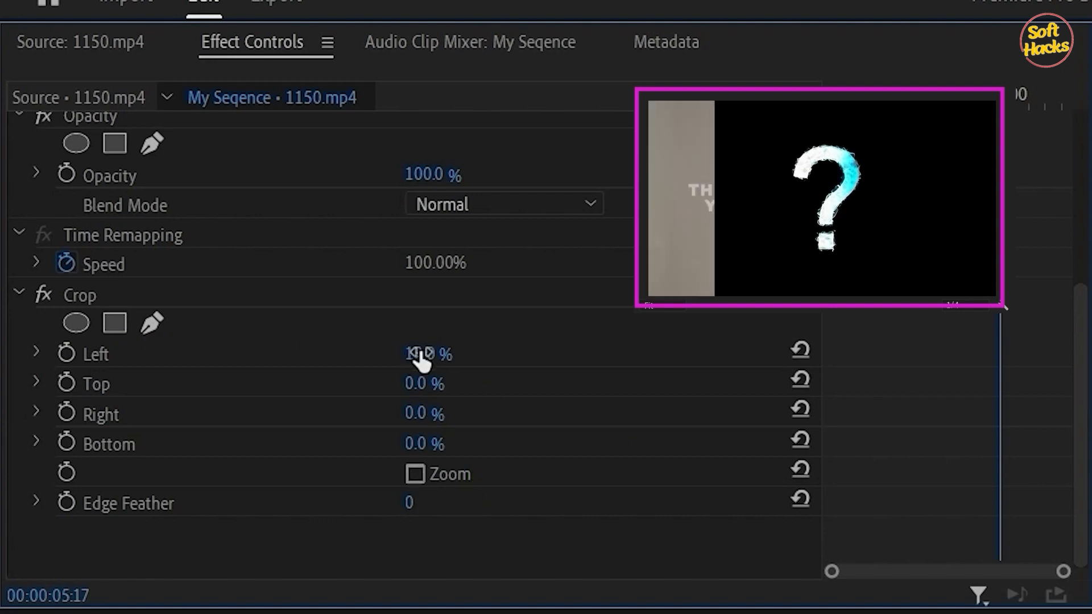
click(424, 354)
text(42)
key(Tab)
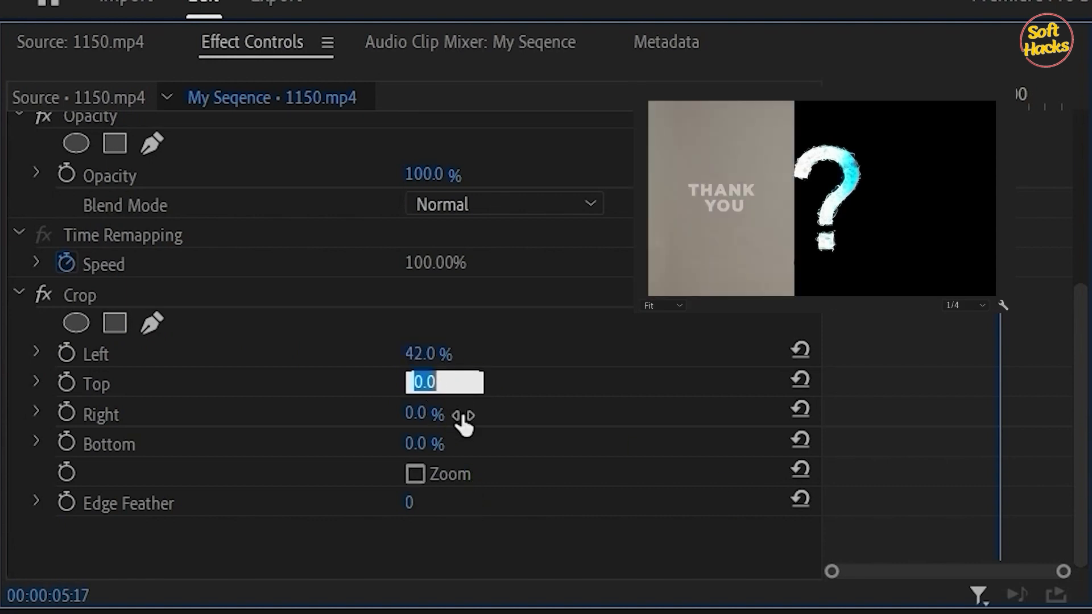
text(23)
key(Tab)
text(38)
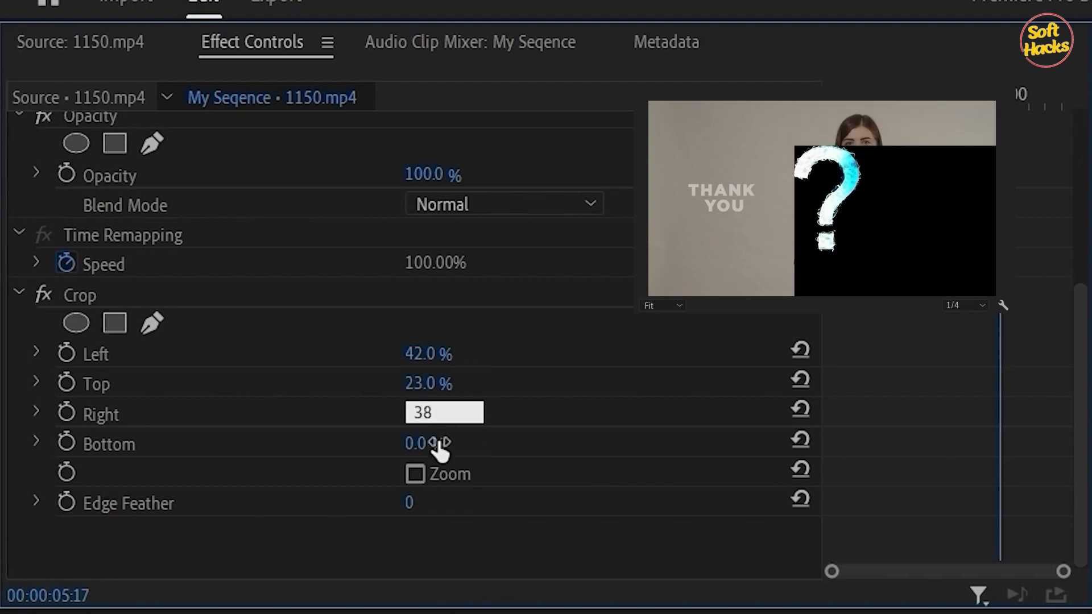
key(Tab)
text(22)
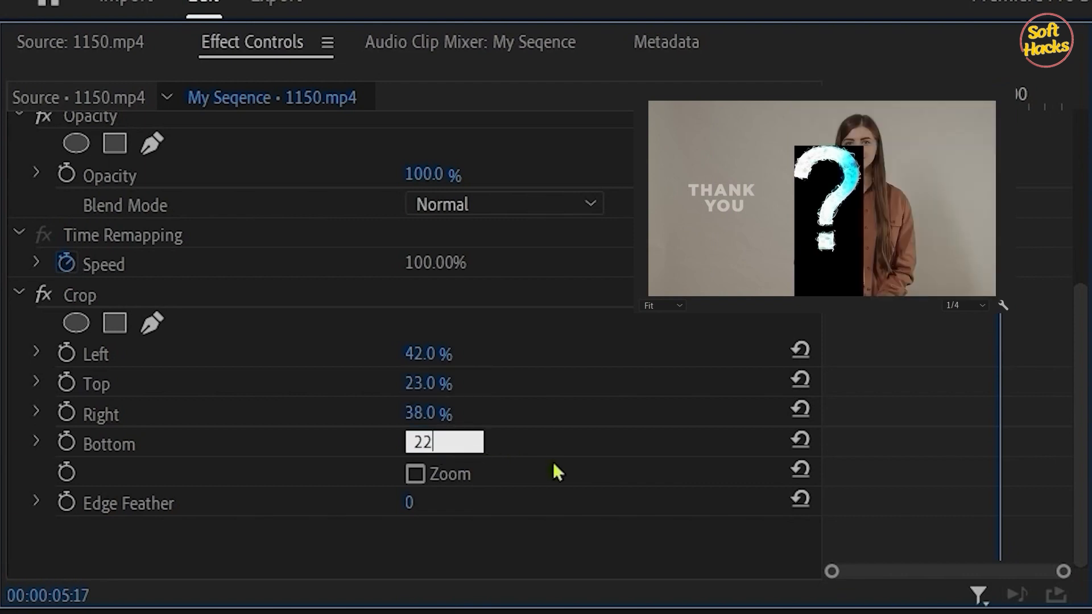
key(Return)
Step: Set the Crop effect's Edge Feather to 50 to soften the edges of 1150.mp4
click(156, 504)
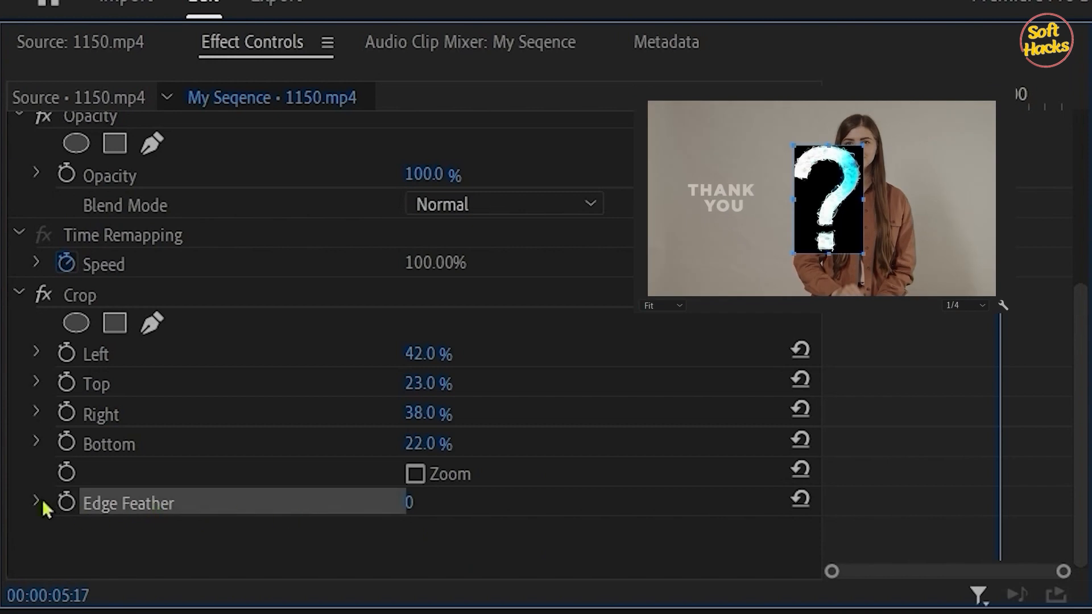
click(37, 502)
click(409, 503)
text(5)
key(Return)
Step: Set the Motion Position of 1150.mp4 to 373, 520 and deselect the clip
scroll(575, 509, up, 5)
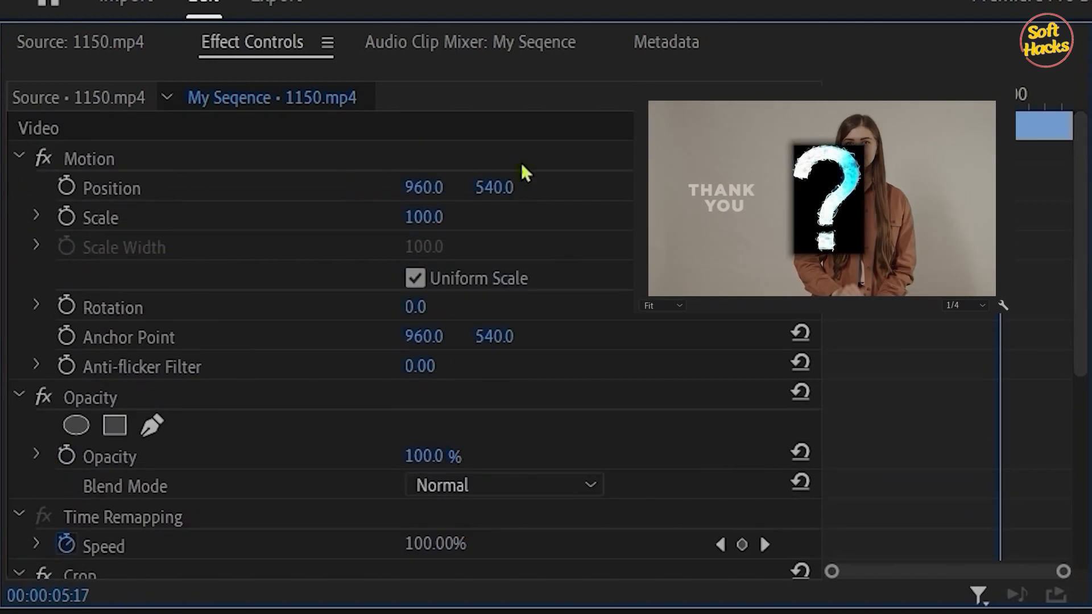
click(424, 188)
text(37)
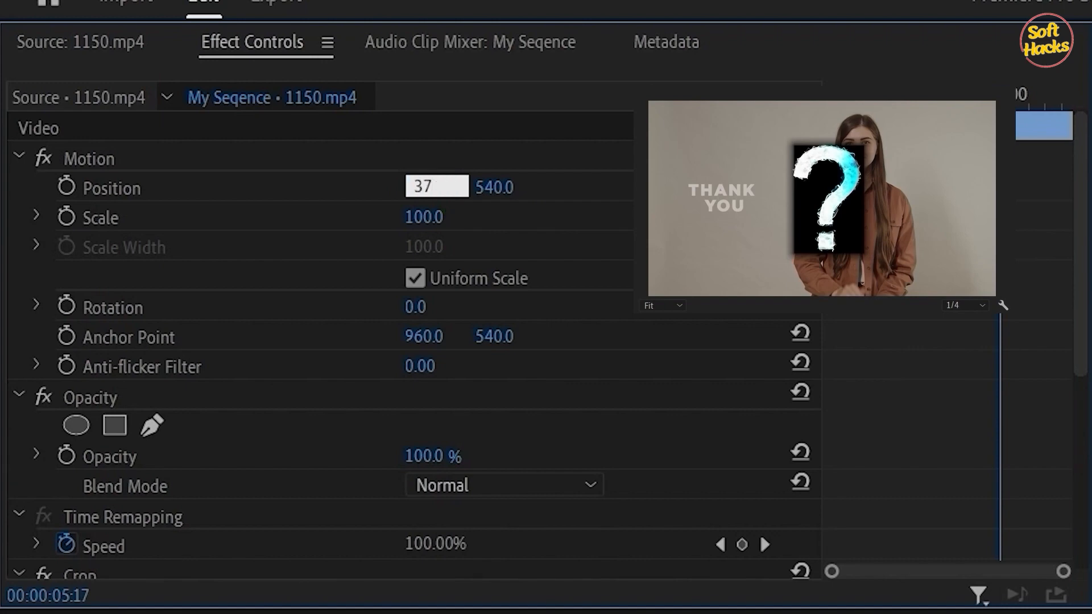
text(3)
key(Return)
click(494, 187)
text(520)
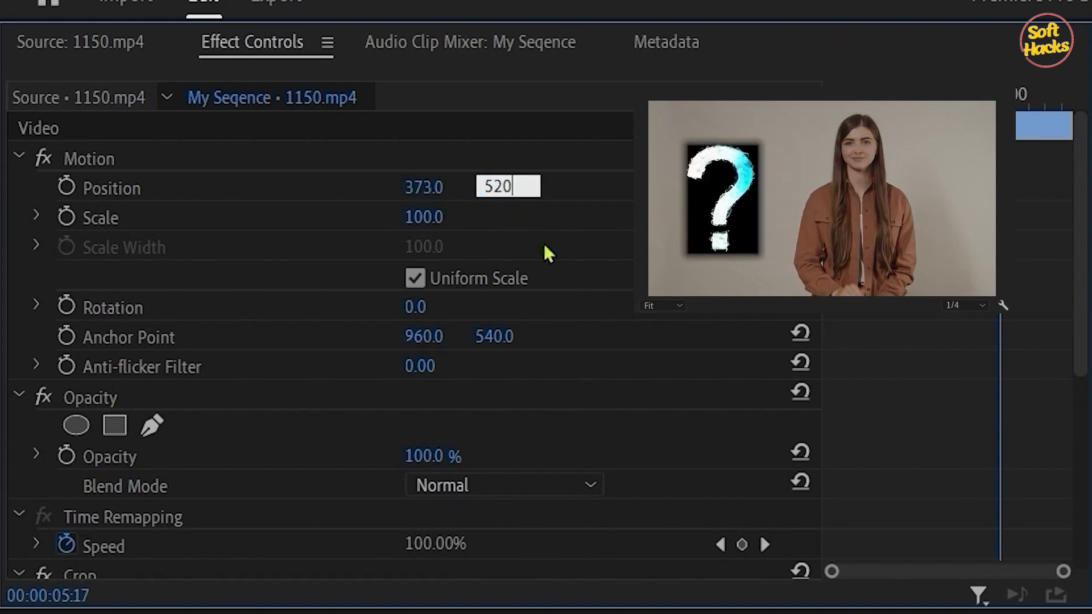
click(765, 471)
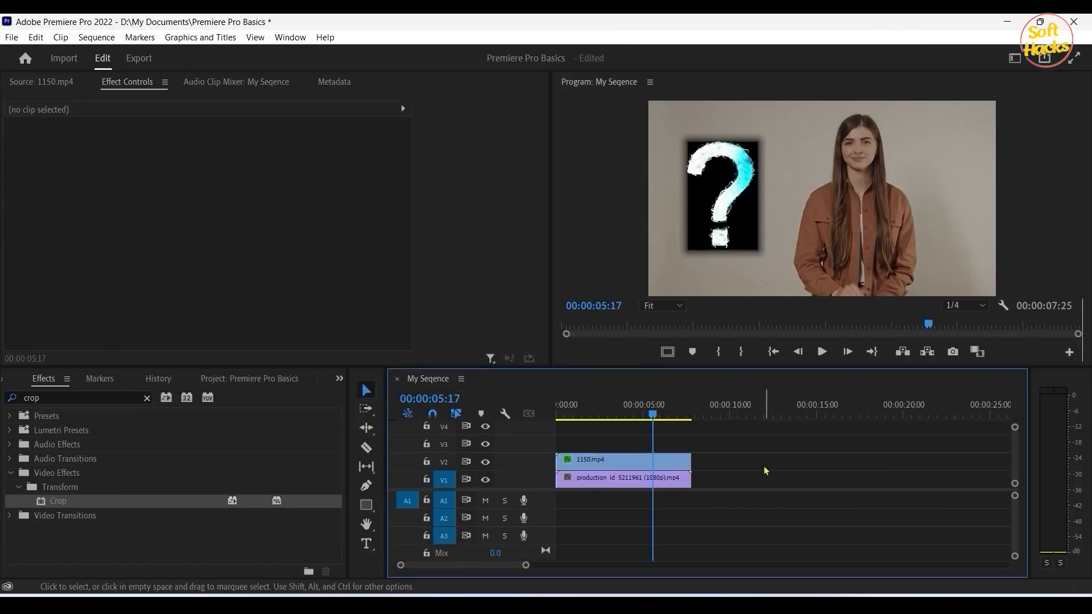
Step: Play the sequence from the beginning to review the cropped overlay
key(Home)
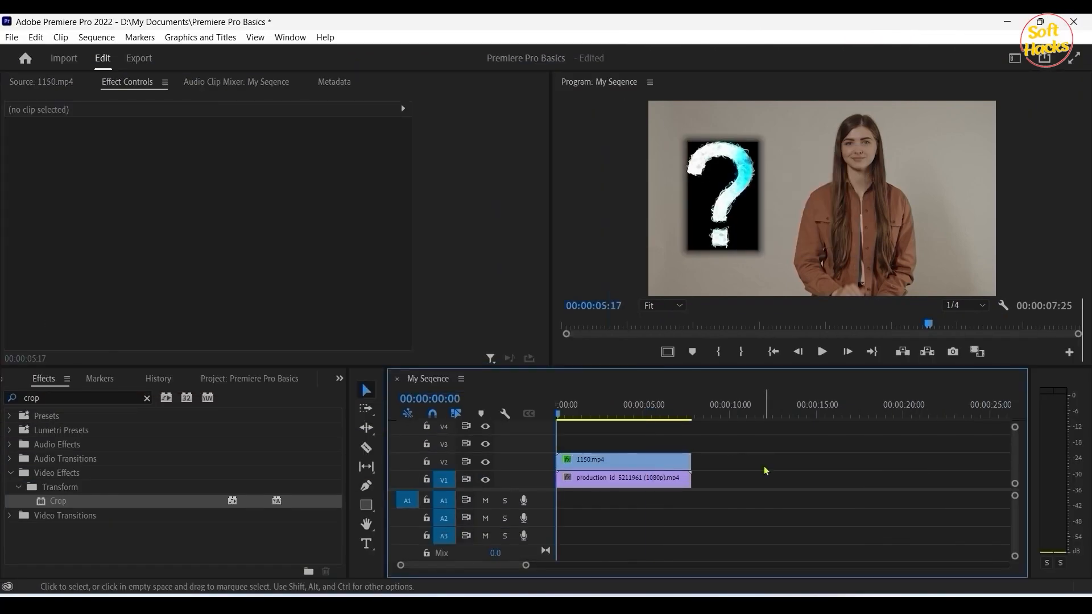
key(space)
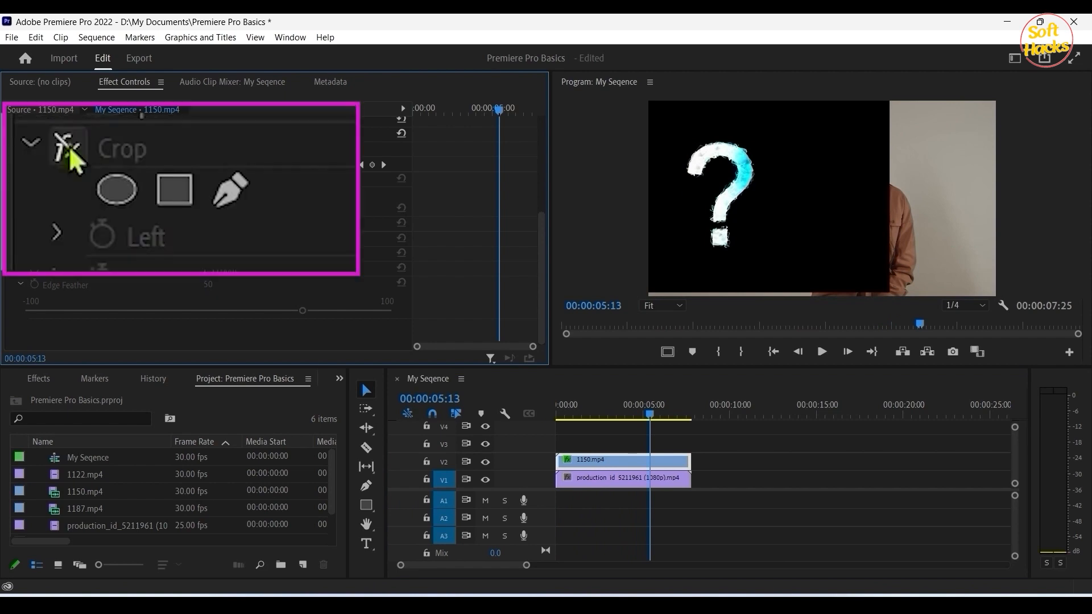
Step: Turn the Crop effect on 1150.mp4 back on
click(23, 181)
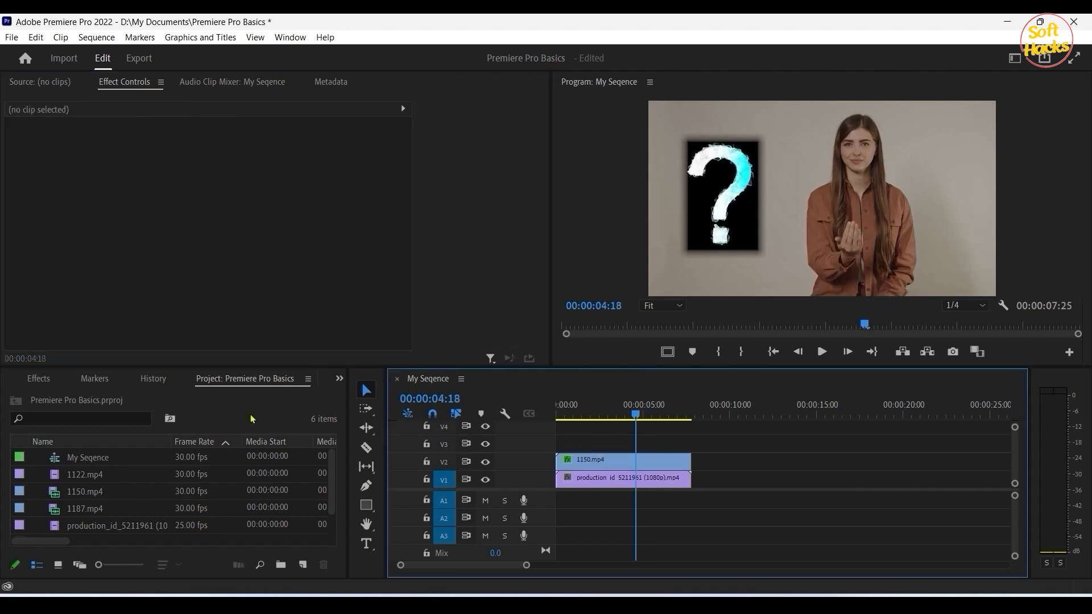
Step: Apply the Gaussian Blur effect from Blur & Sharpen to 1150.mp4 and increase its Blurriness
click(284, 380)
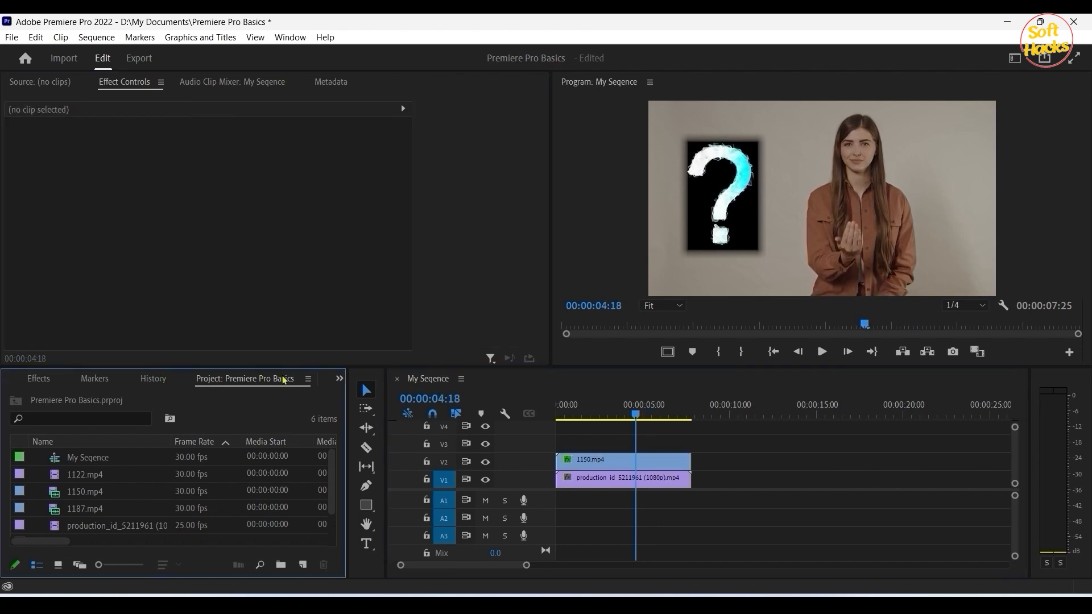
click(339, 378)
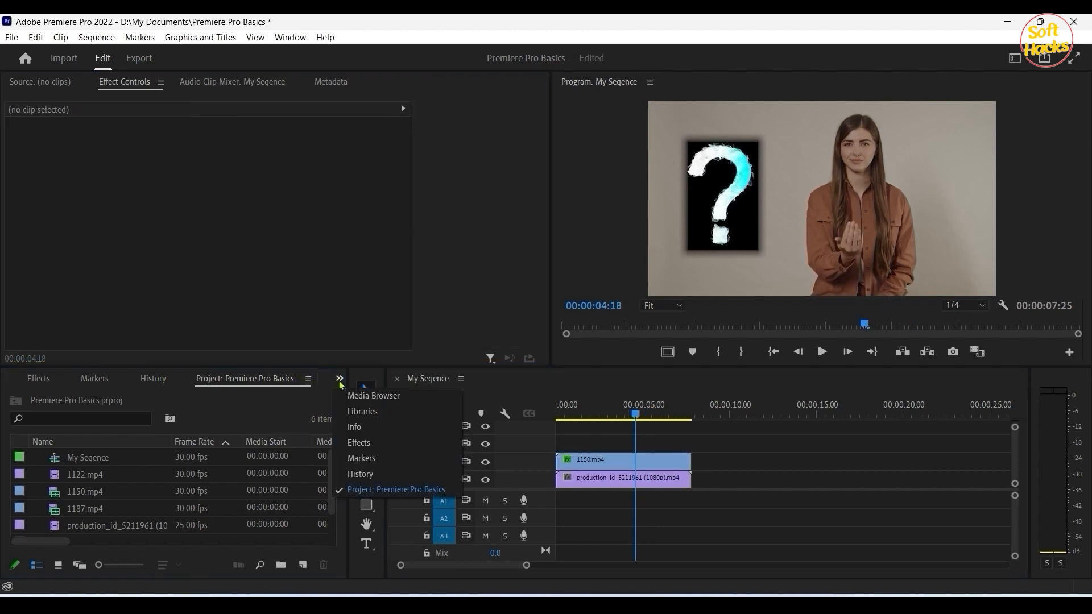
click(368, 444)
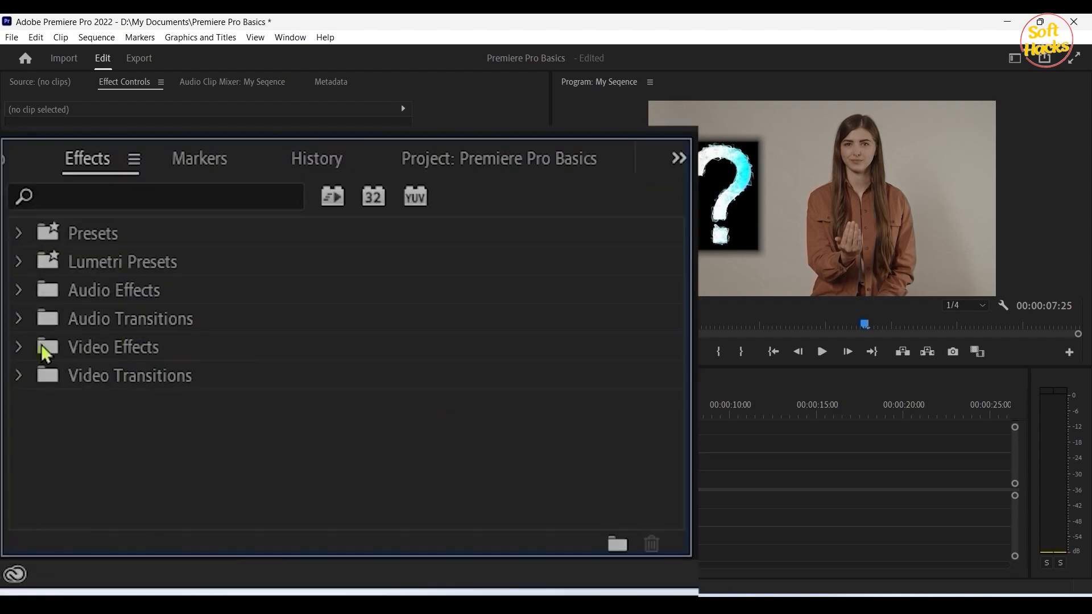
click(21, 346)
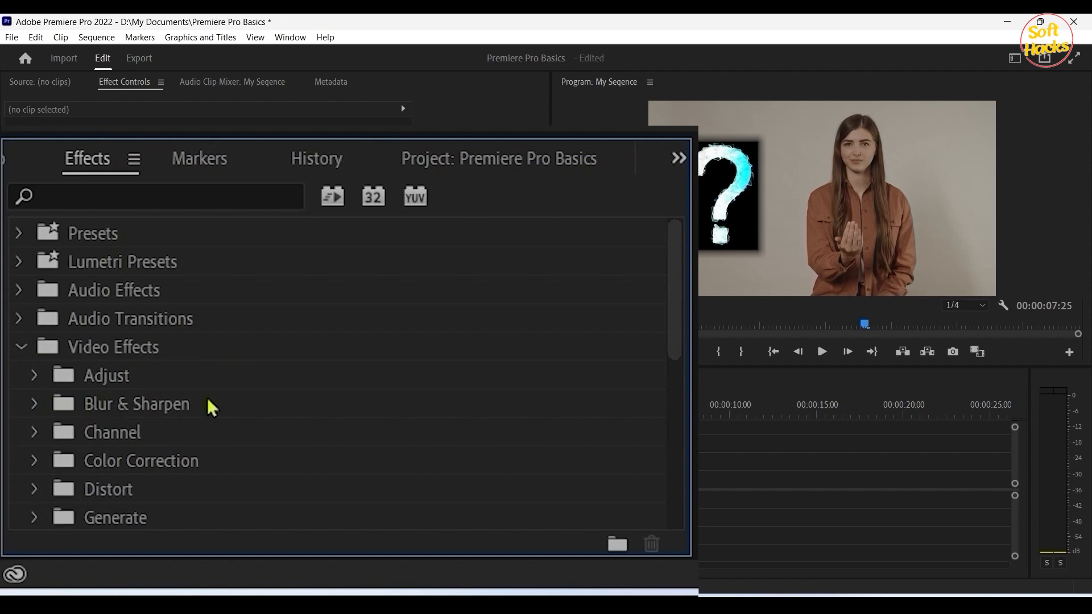
click(34, 404)
scroll(171, 405, down, 1)
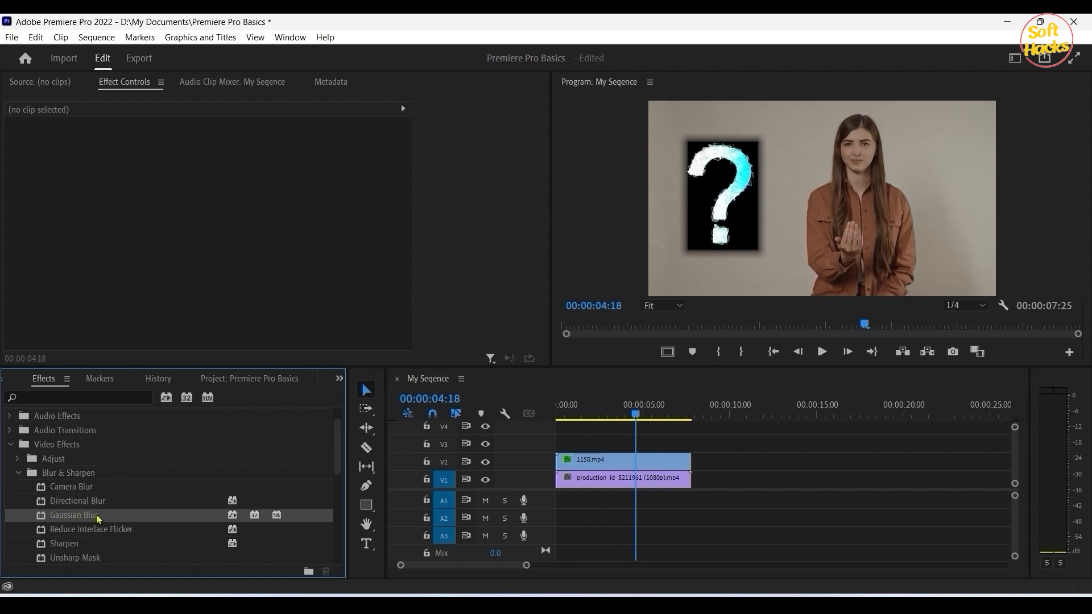
drag(165, 505, 603, 460)
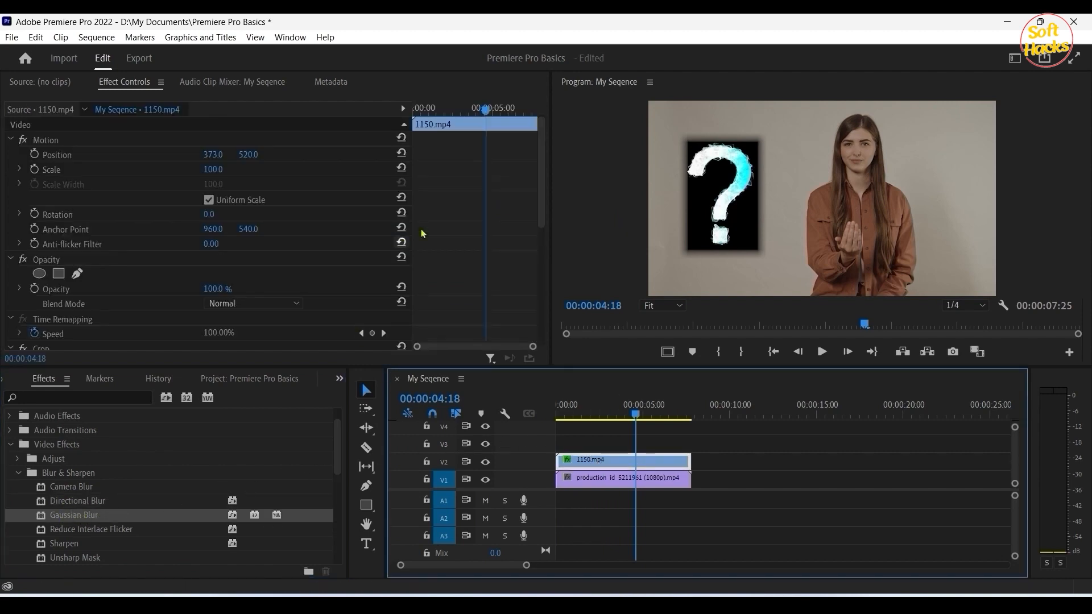
drag(544, 170, 540, 298)
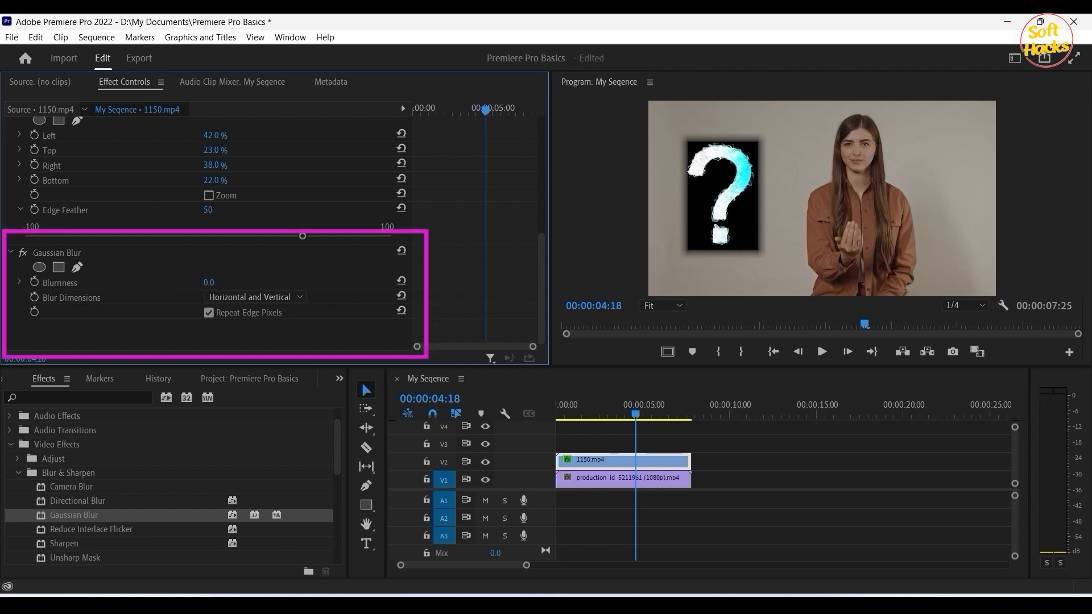
drag(209, 285, 222, 284)
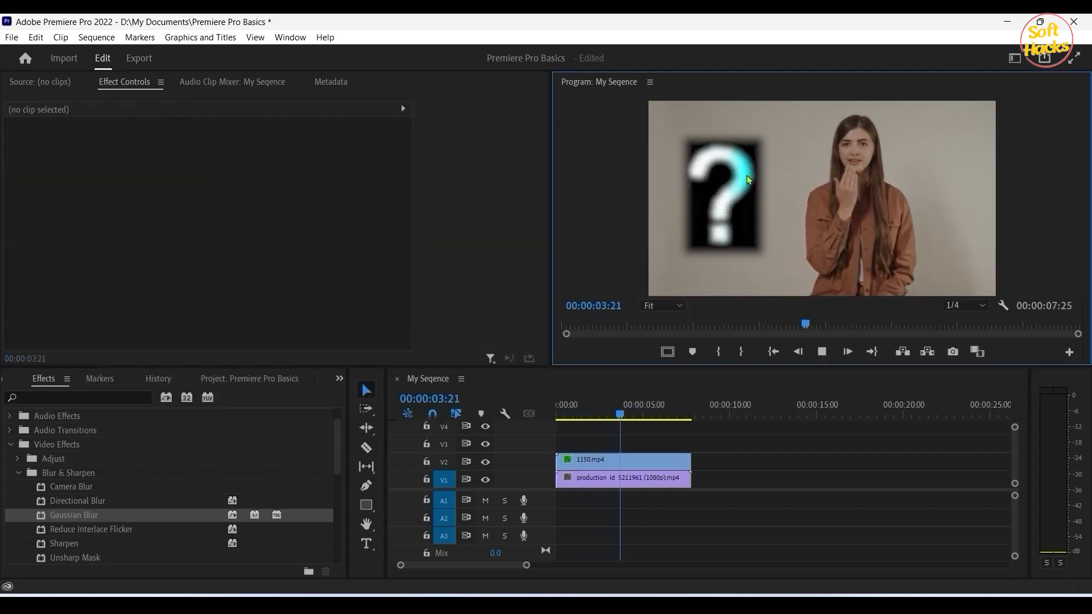
Step: Toggle the Gaussian Blur effect on 1150.mp4 off and on to compare the image with and without it
click(23, 253)
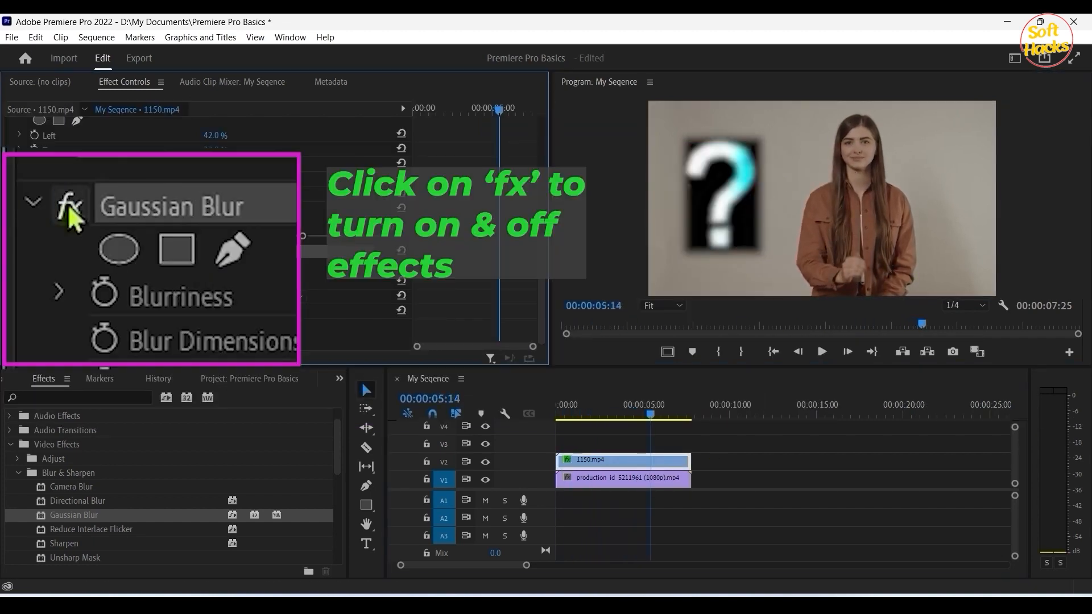
click(23, 253)
click(23, 254)
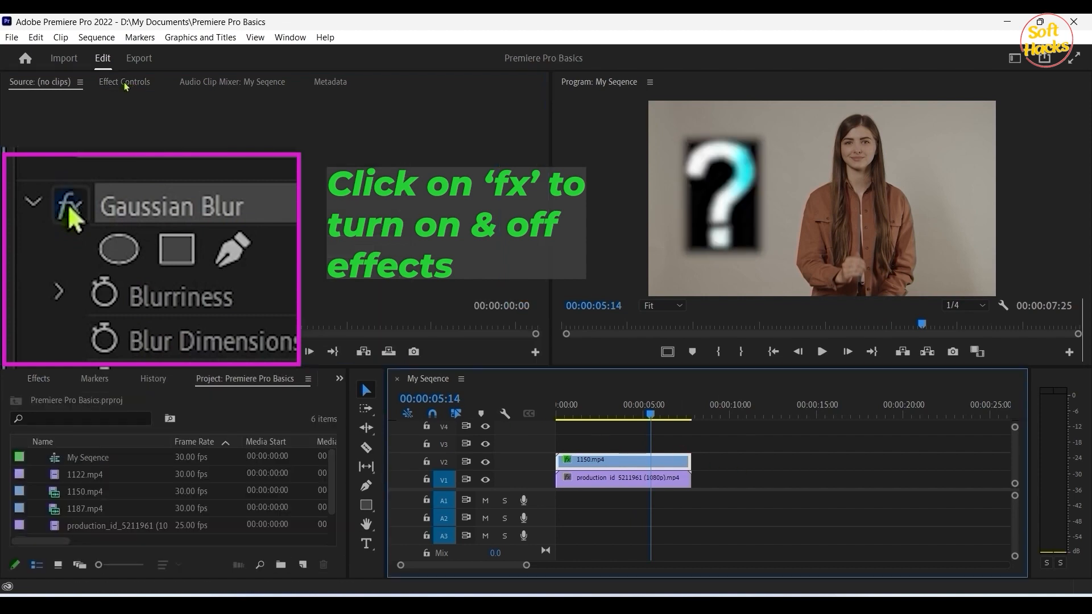
Step: Display the effect settings of 1150.mp4 and examine its fixed and applied effects, including Motion Position and Scale
click(124, 83)
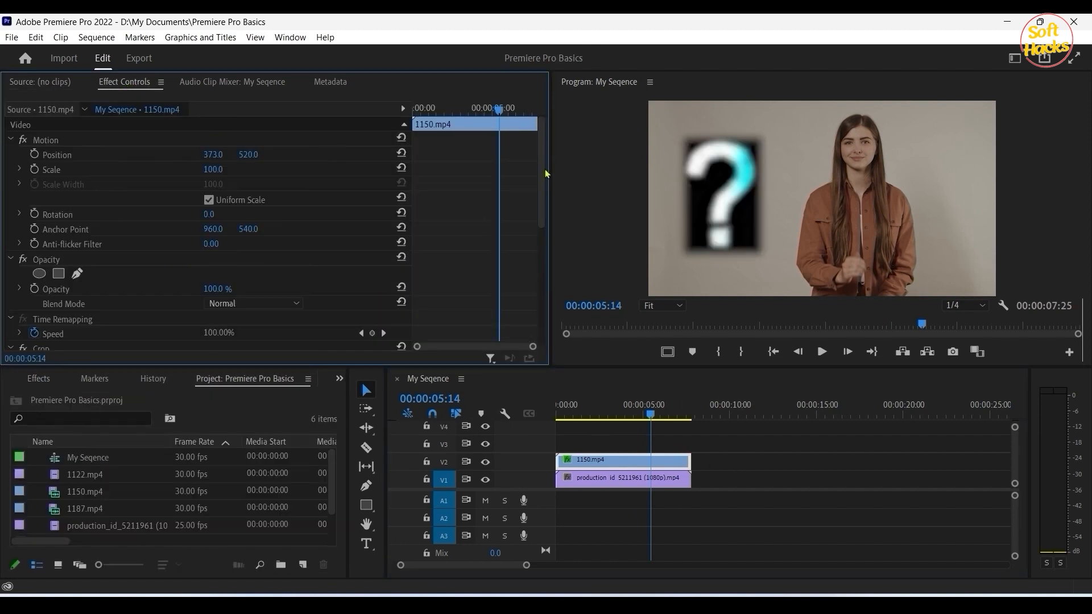
scroll(544, 242, down, 5)
drag(544, 242, 545, 135)
click(624, 459)
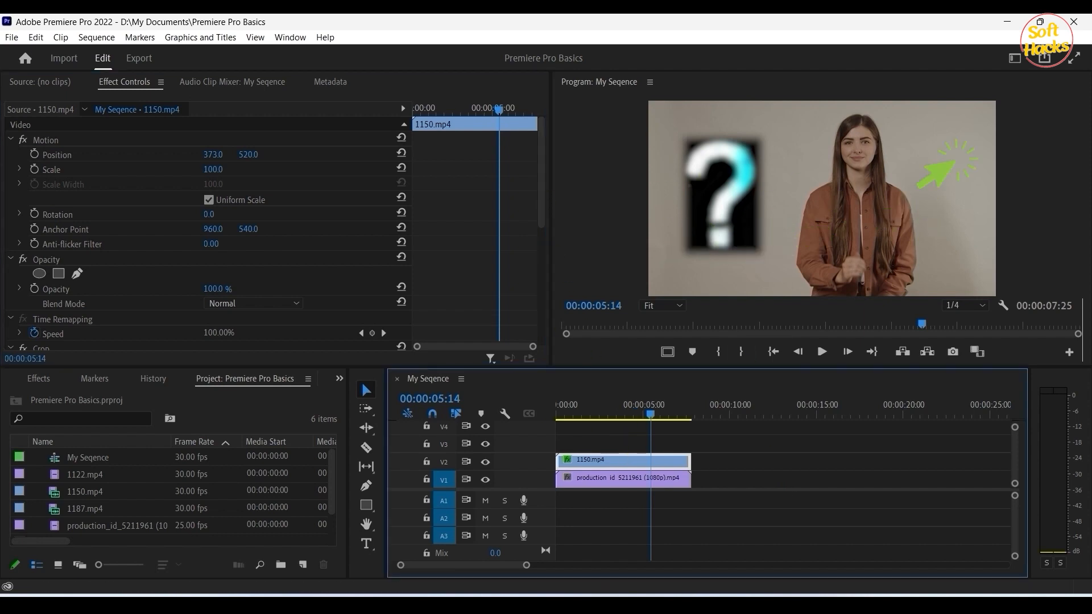
click(269, 183)
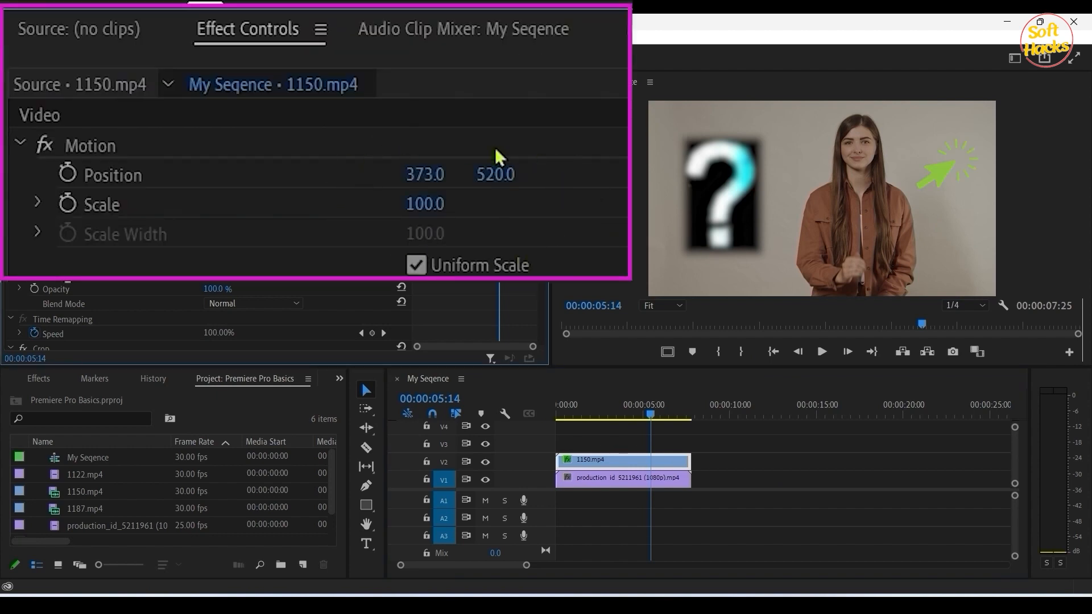
drag(423, 174, 717, 174)
drag(497, 175, 429, 175)
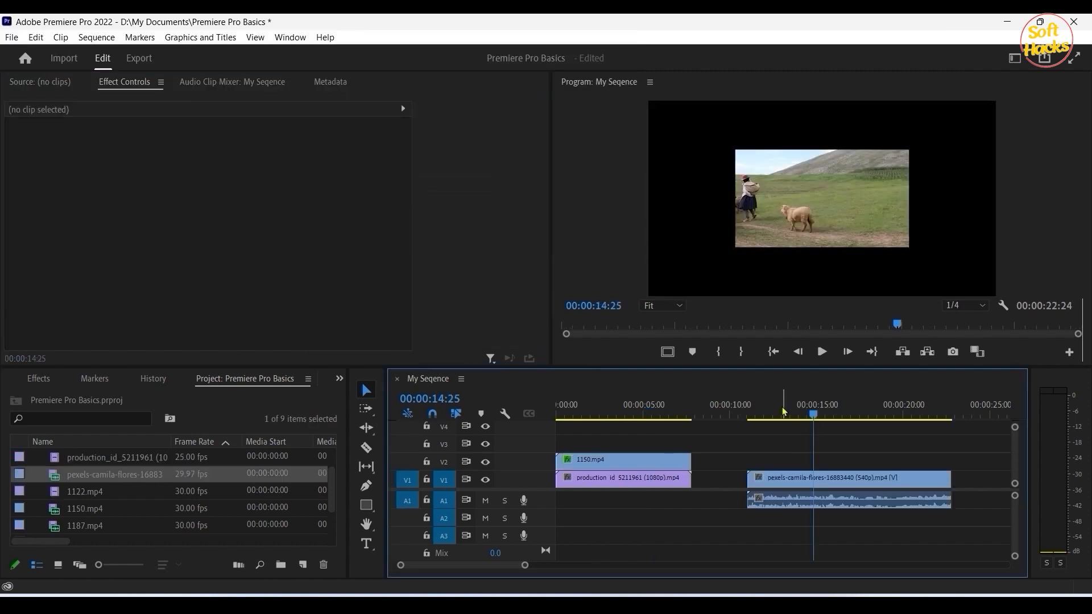
Step: Play the sequence from within the 540p sheep clip to review its size in the frame
click(777, 408)
key(space)
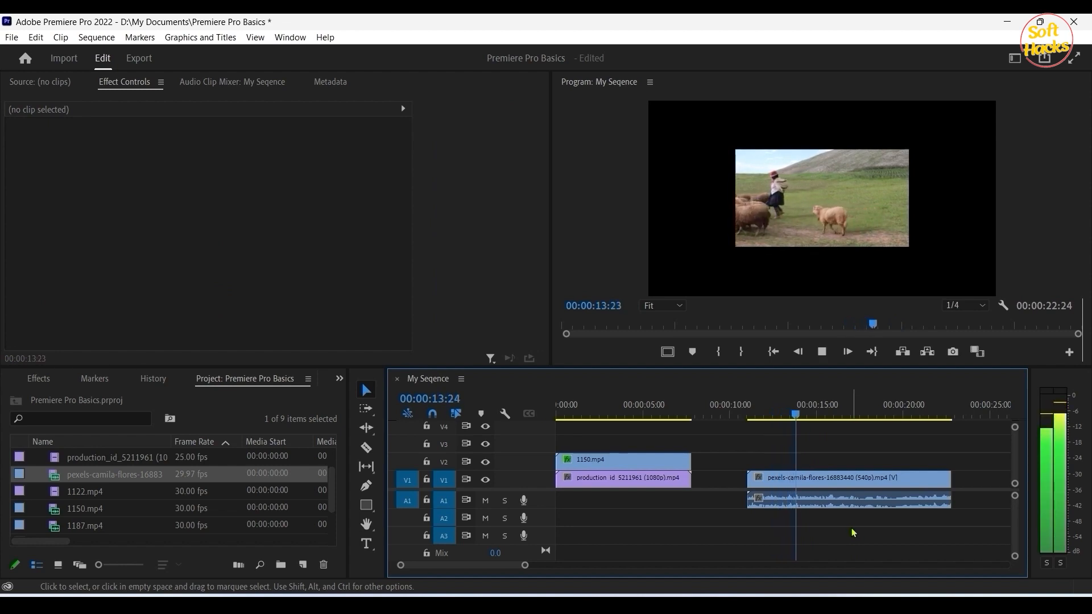
key(space)
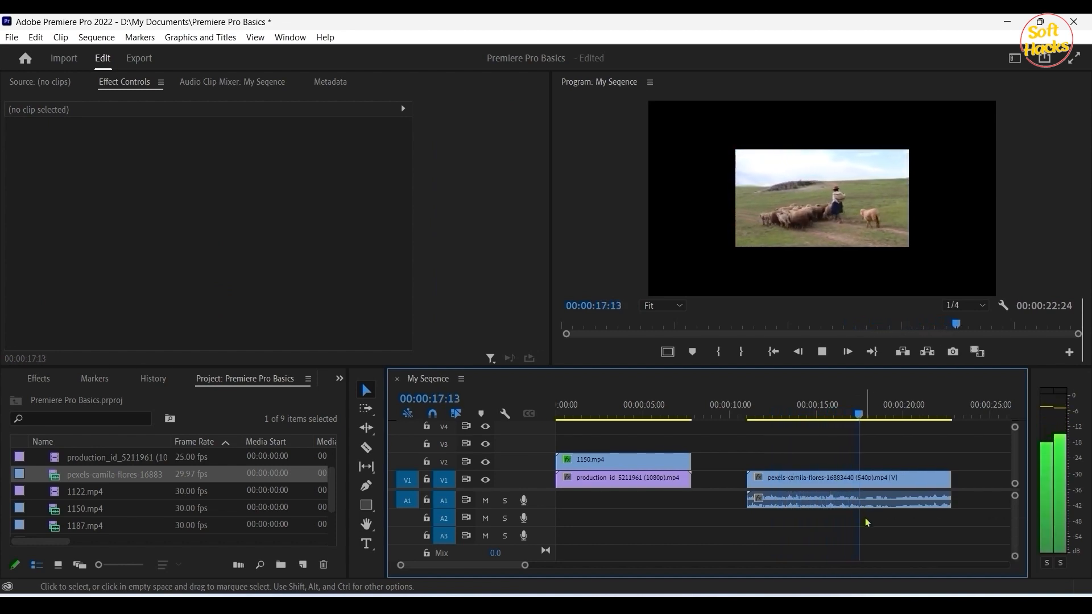
key(space)
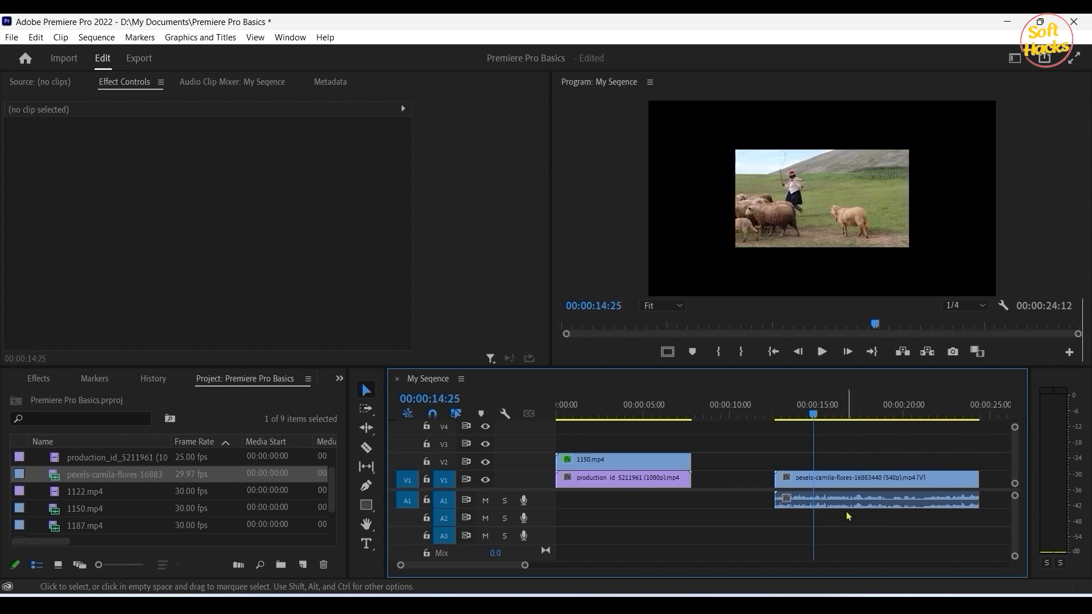
Step: Move the 540p sheep clip earlier on track V1 so it starts at about 11 seconds, and deselect it
click(864, 481)
drag(864, 481, 836, 481)
click(856, 543)
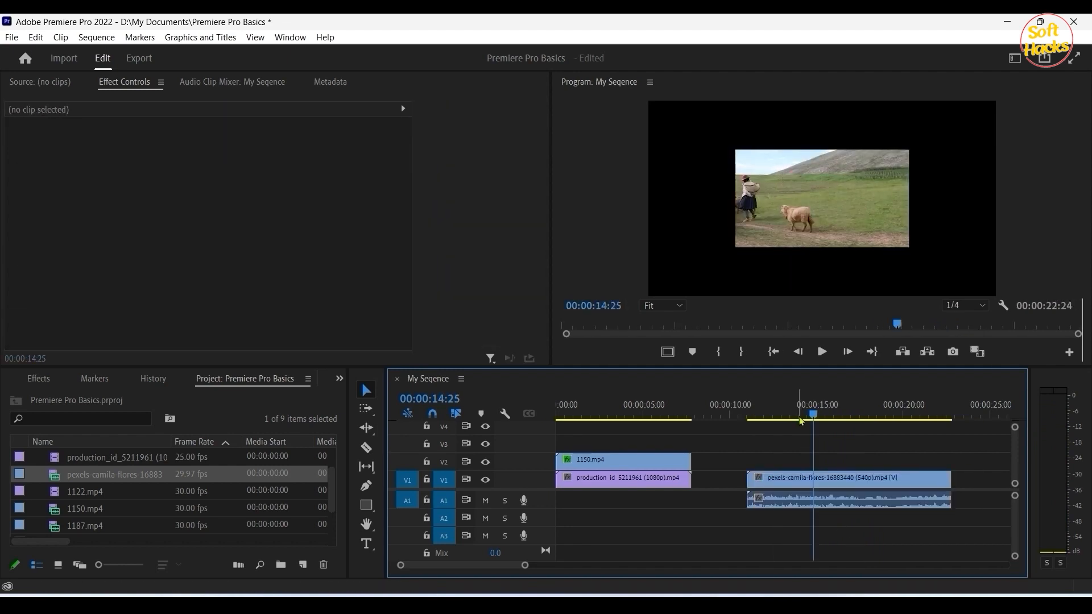
Step: Set the Motion Scale of the 540p sheep clip to 200 so it fills the frame
drag(800, 421, 777, 419)
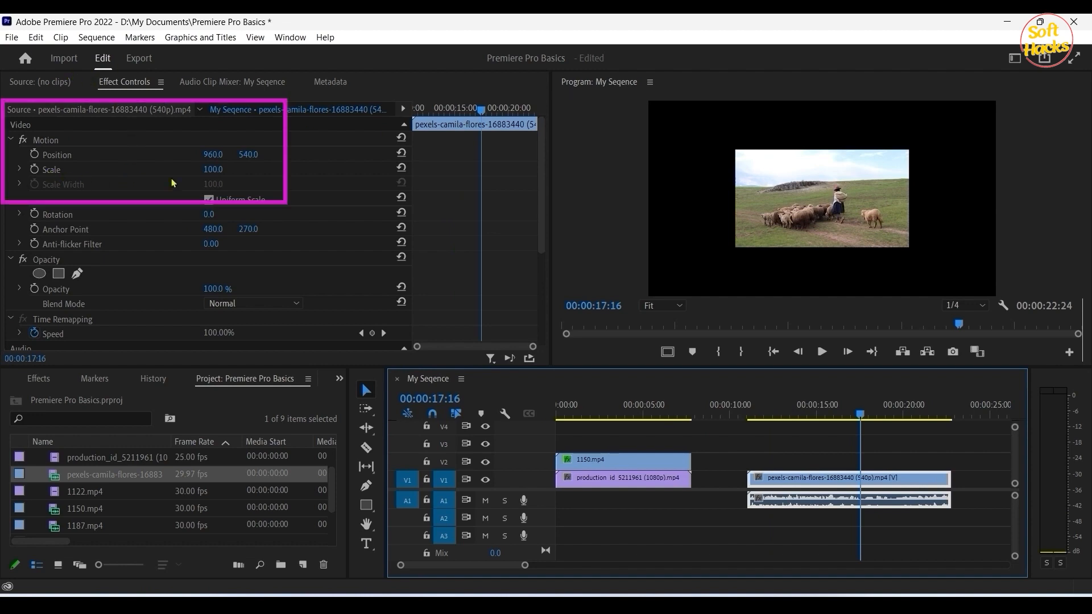
click(214, 171)
text(20)
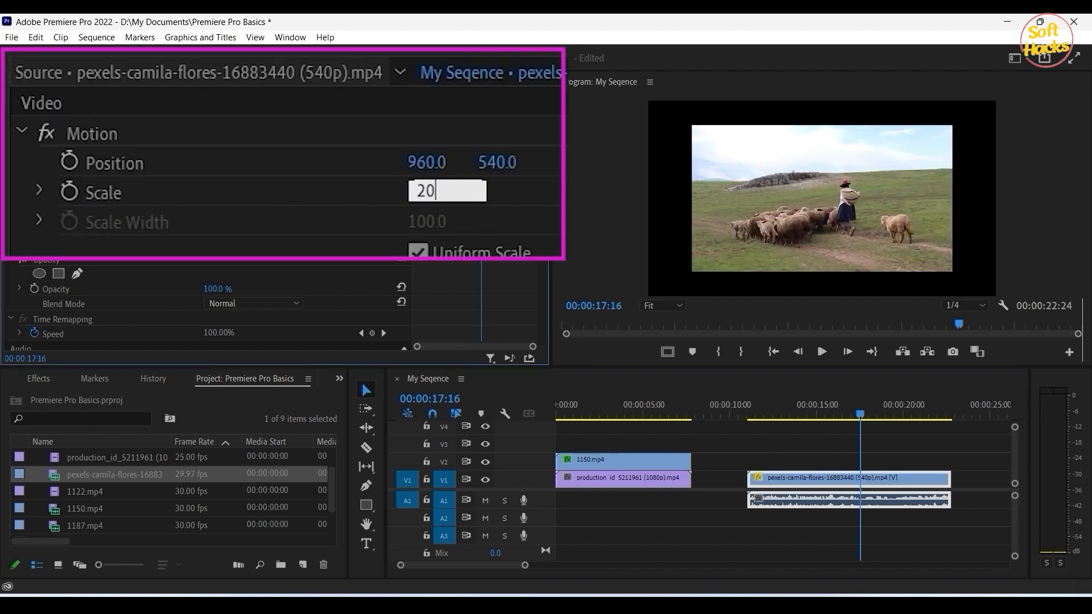
text(0)
key(Return)
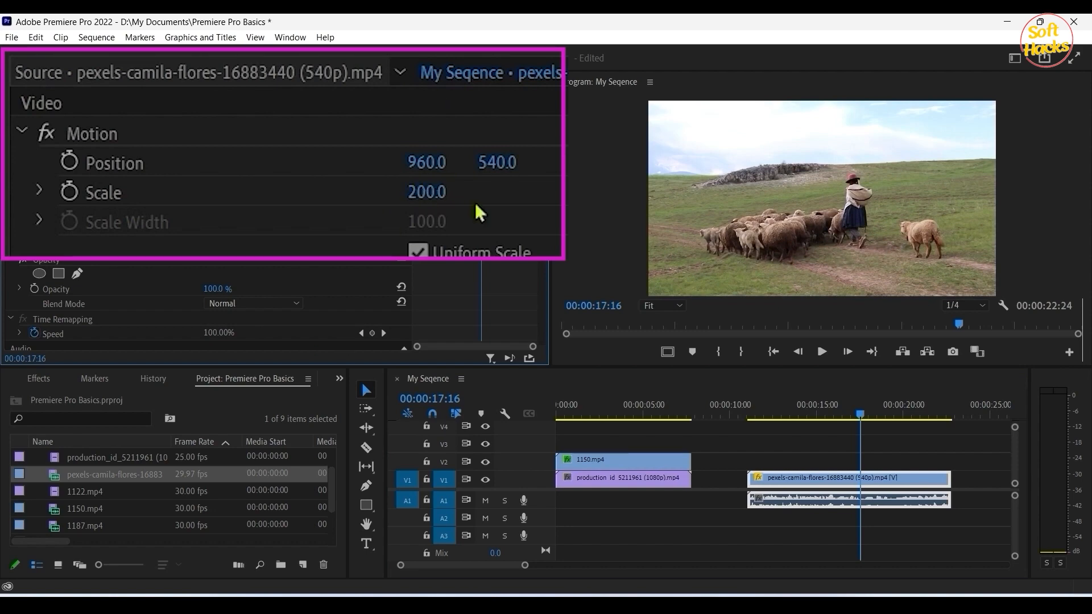
click(761, 224)
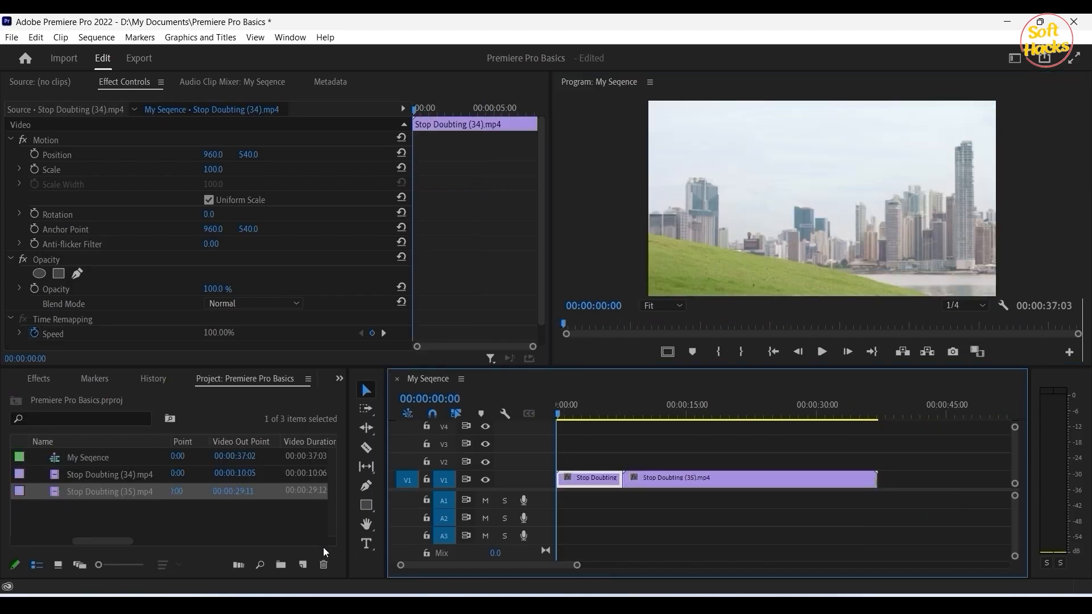
Step: Apply the Cross Dissolve video transition to the cut between Stop Doubting (34).mp4 and Stop Doubting (35).mp4
click(295, 526)
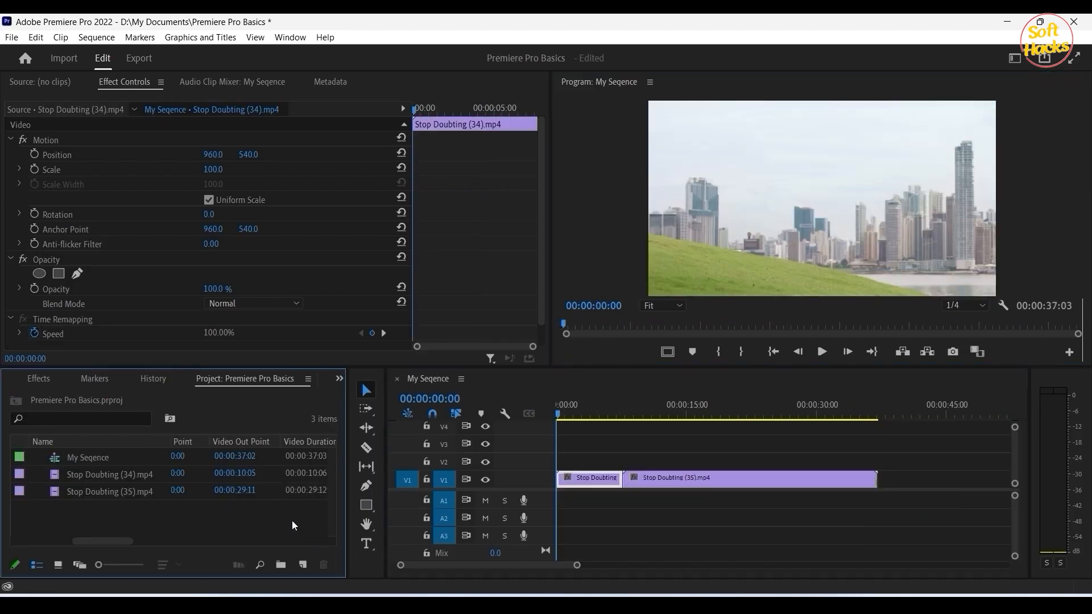
click(339, 380)
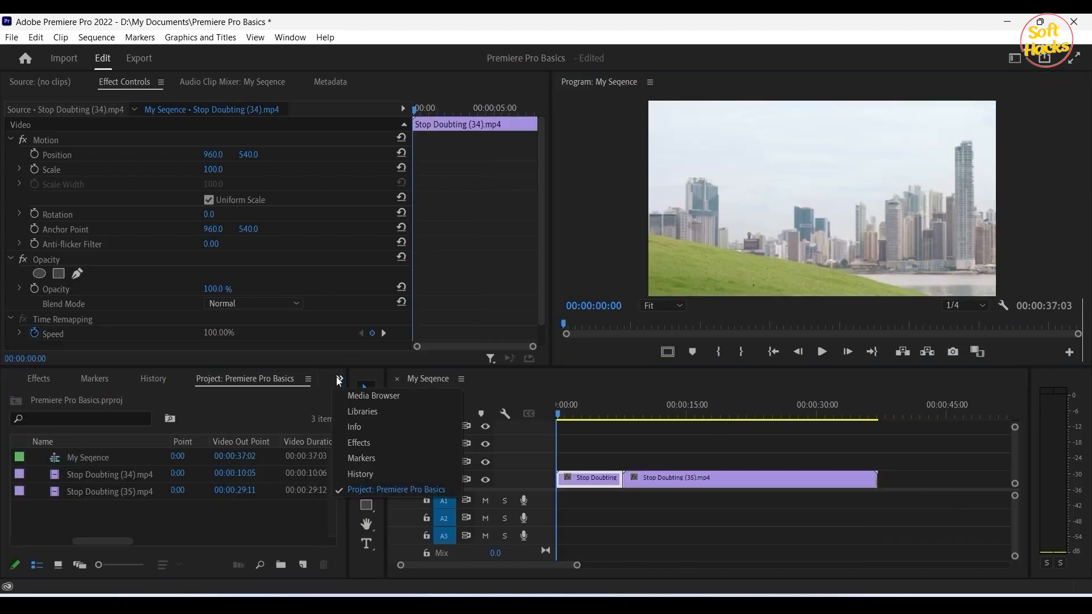
click(386, 448)
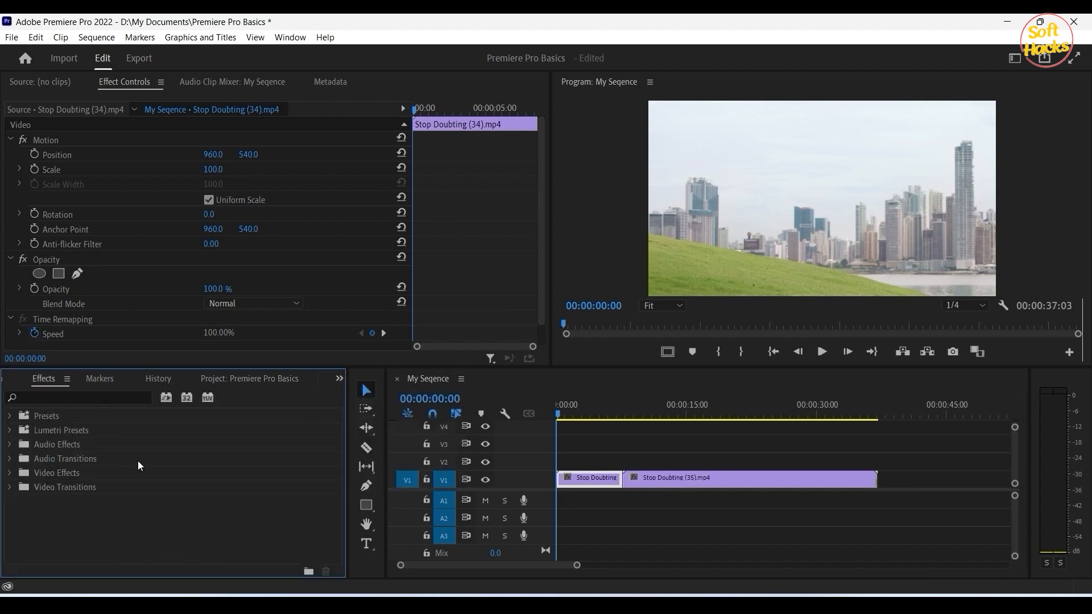
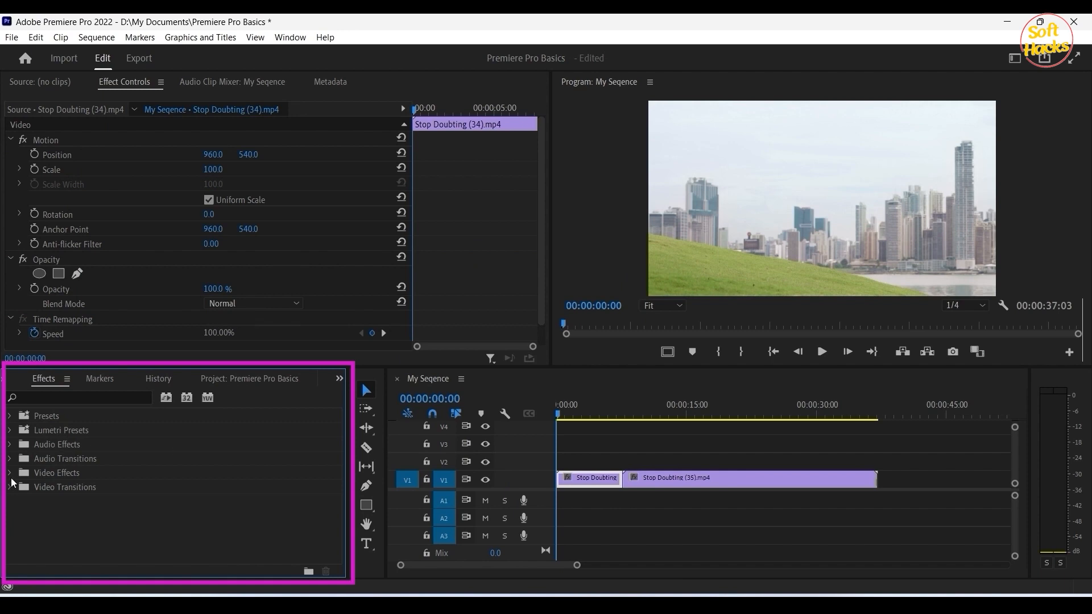
click(10, 488)
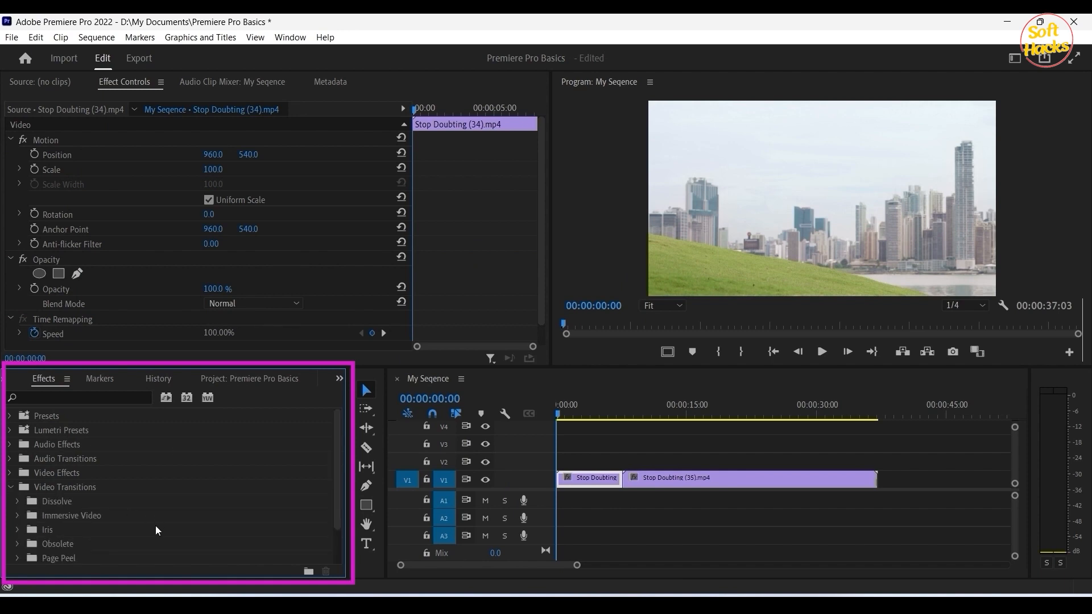
click(17, 506)
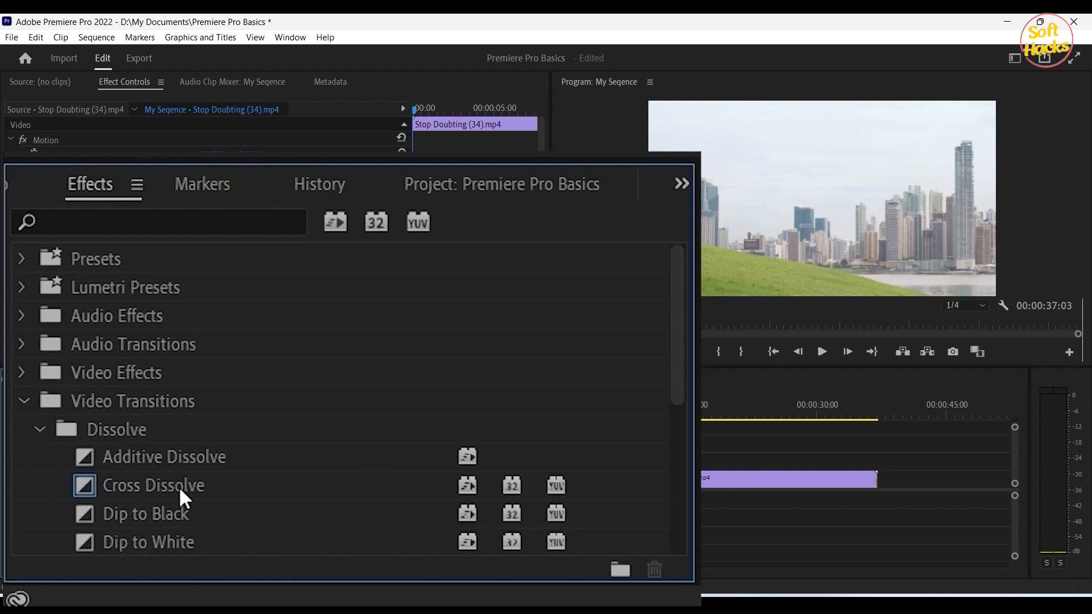
drag(86, 493, 623, 479)
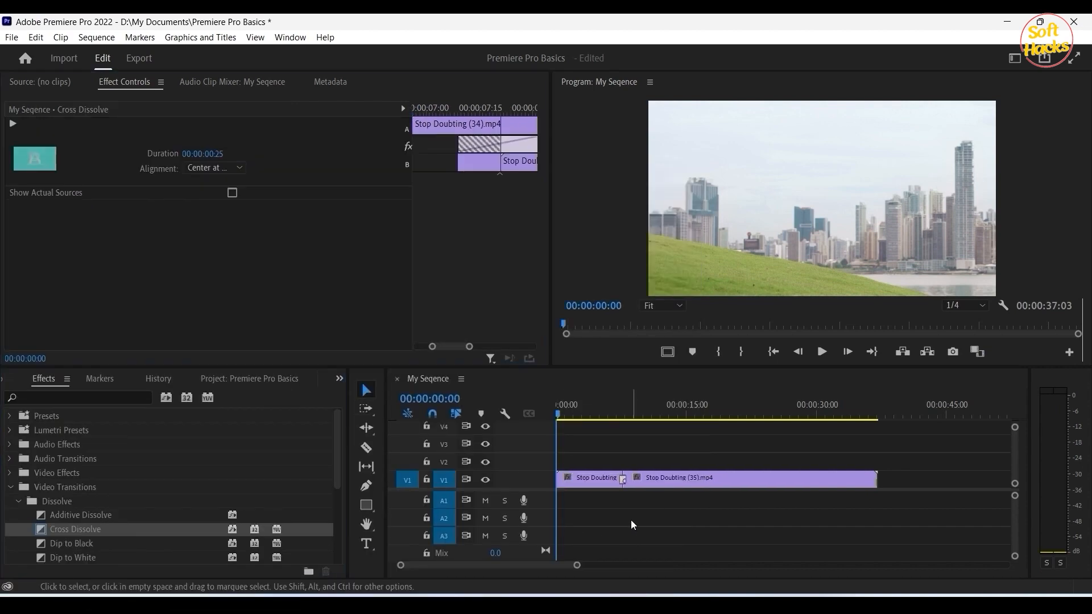
click(633, 525)
Step: Inspect the Cross Dissolve between the two clips and place the playhead shortly before it, at 00:00:06:08
click(622, 479)
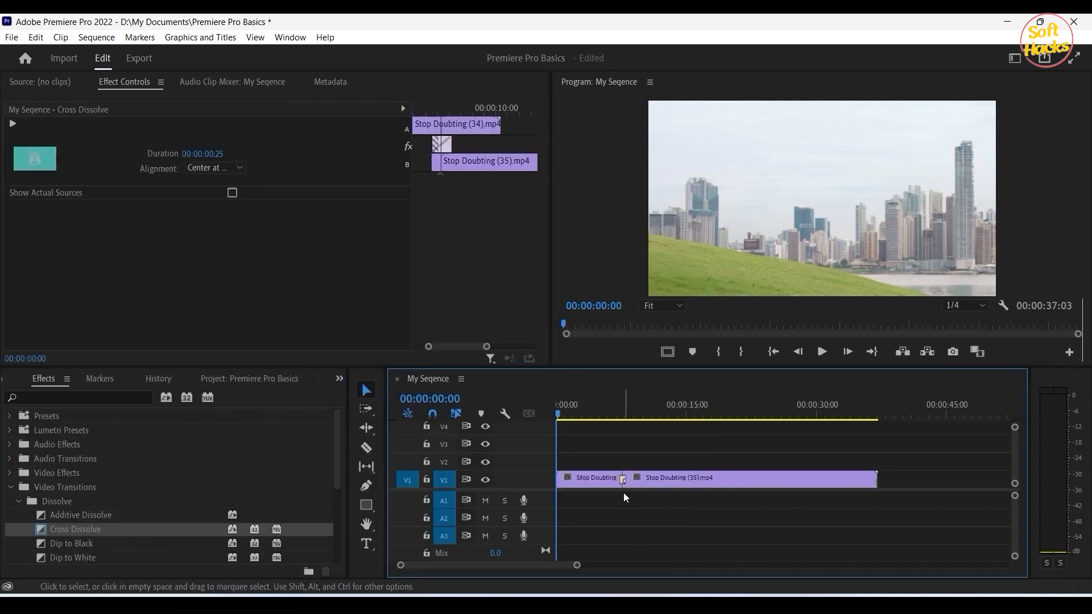
key(=)
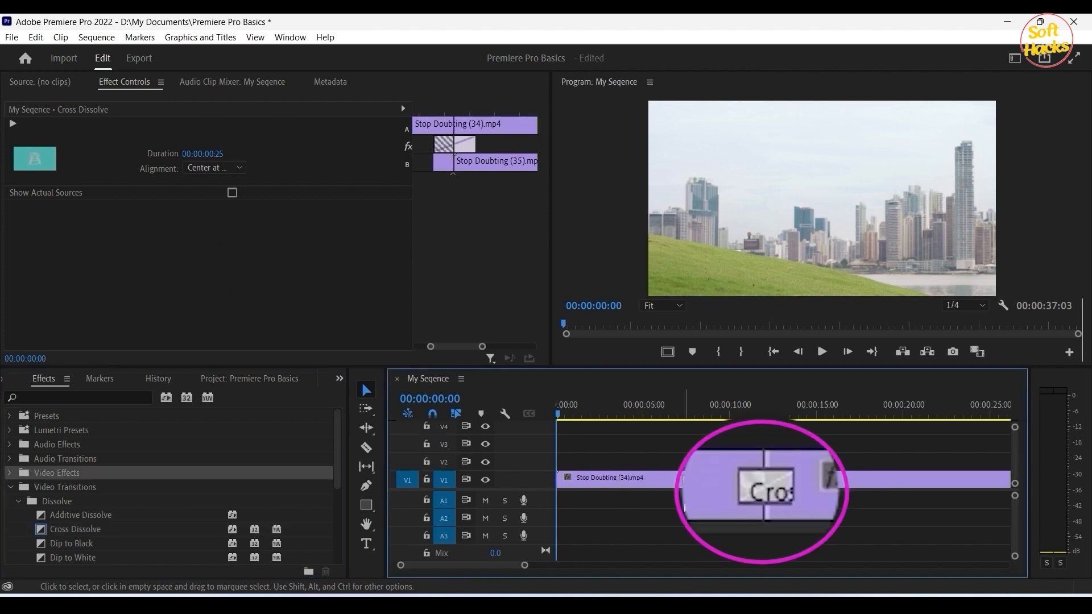
click(684, 510)
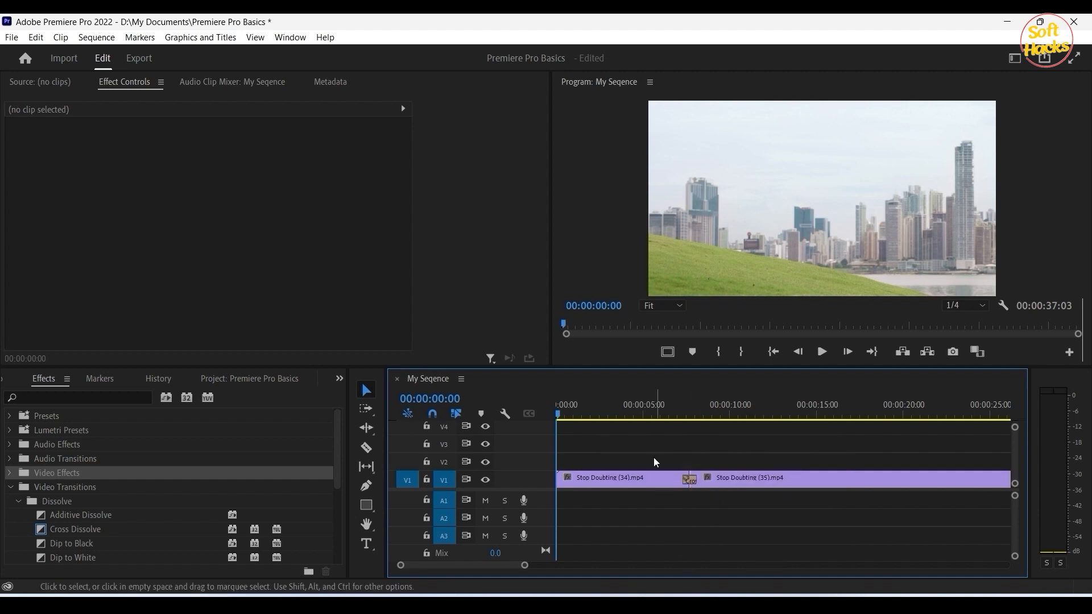
click(660, 405)
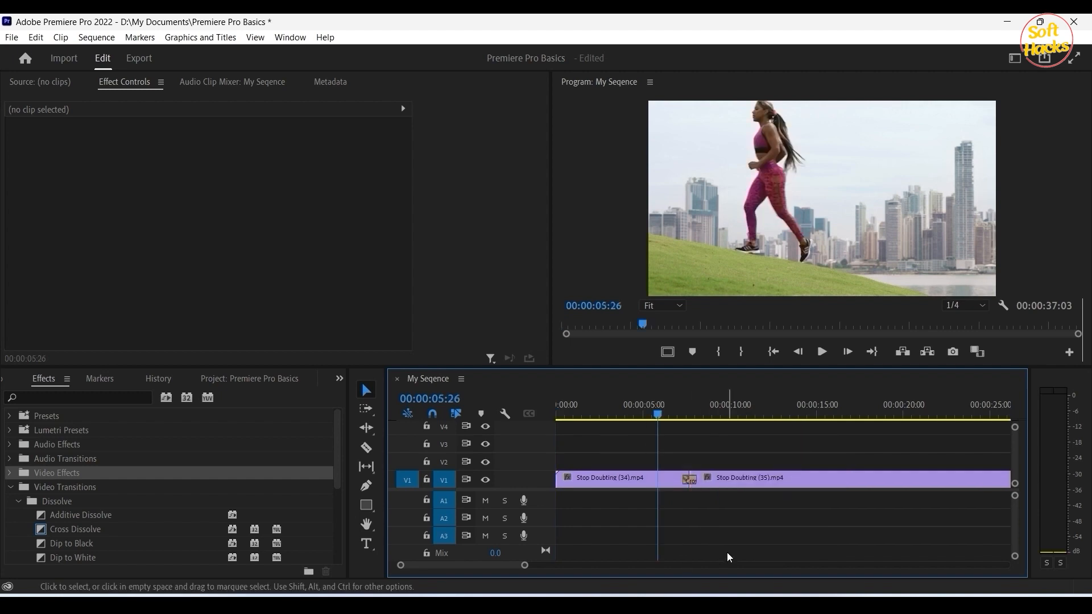
click(665, 405)
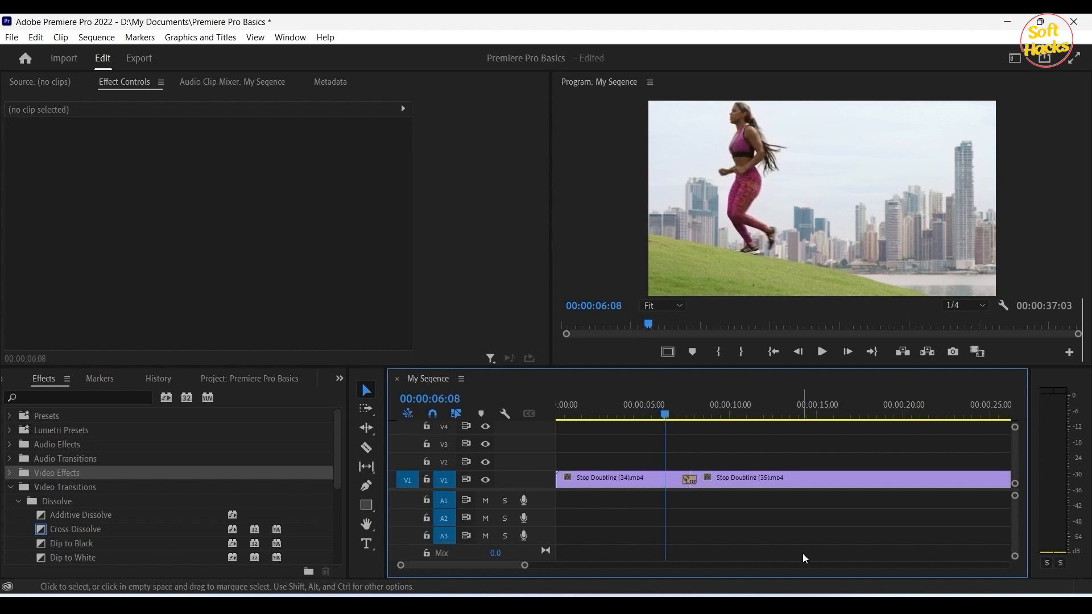
Step: Apply a transition from the Dissolve group to the cut between Stop Doubting (34).mp4 and Stop Doubting (35).mp4, and play it back
key(space)
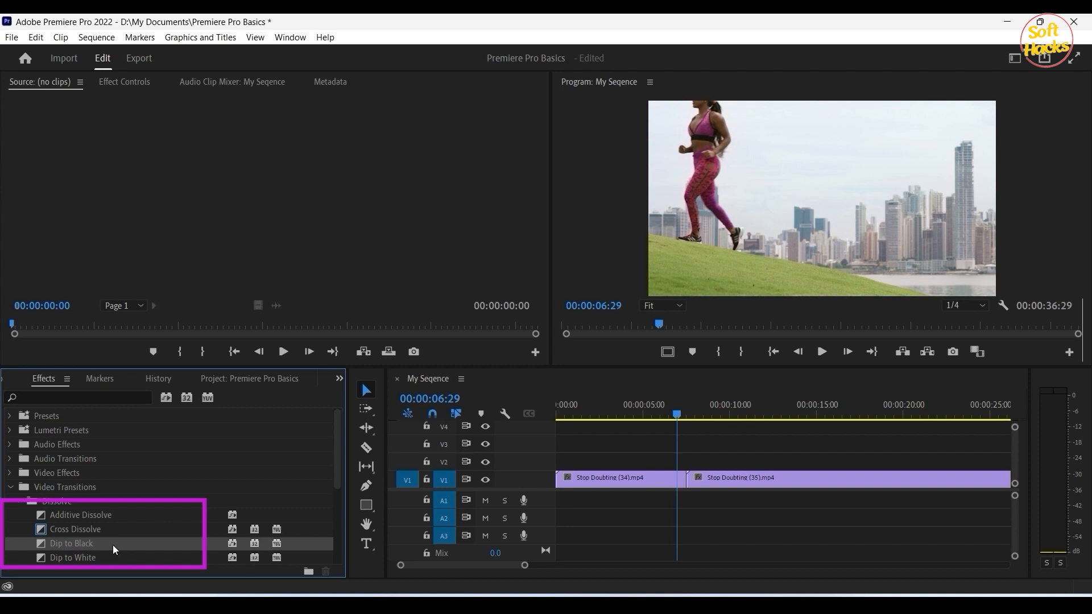
scroll(112, 545, down, 2)
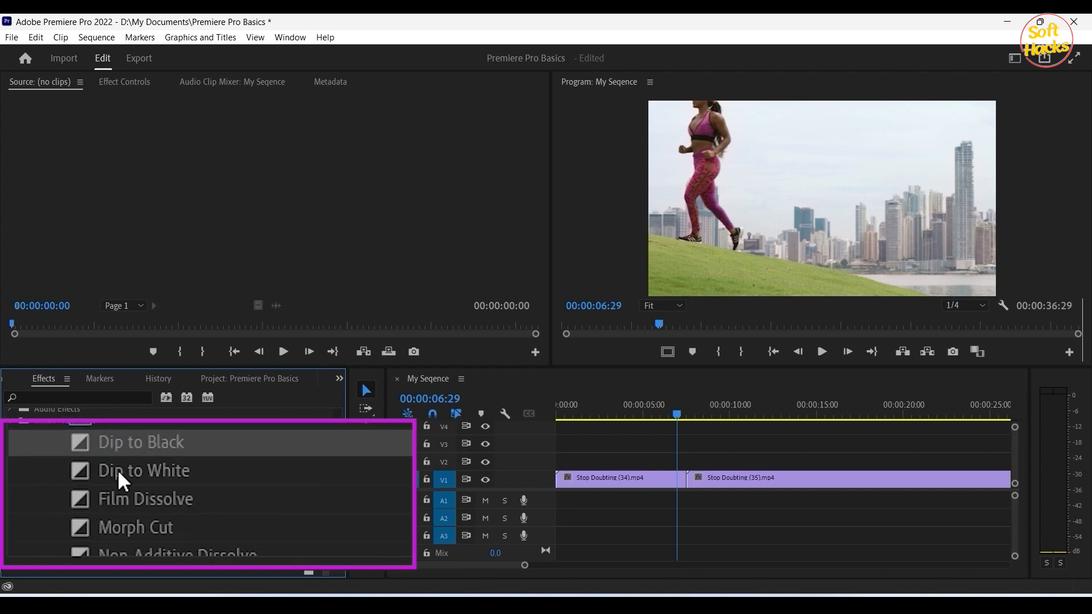
drag(72, 507, 687, 481)
key(space)
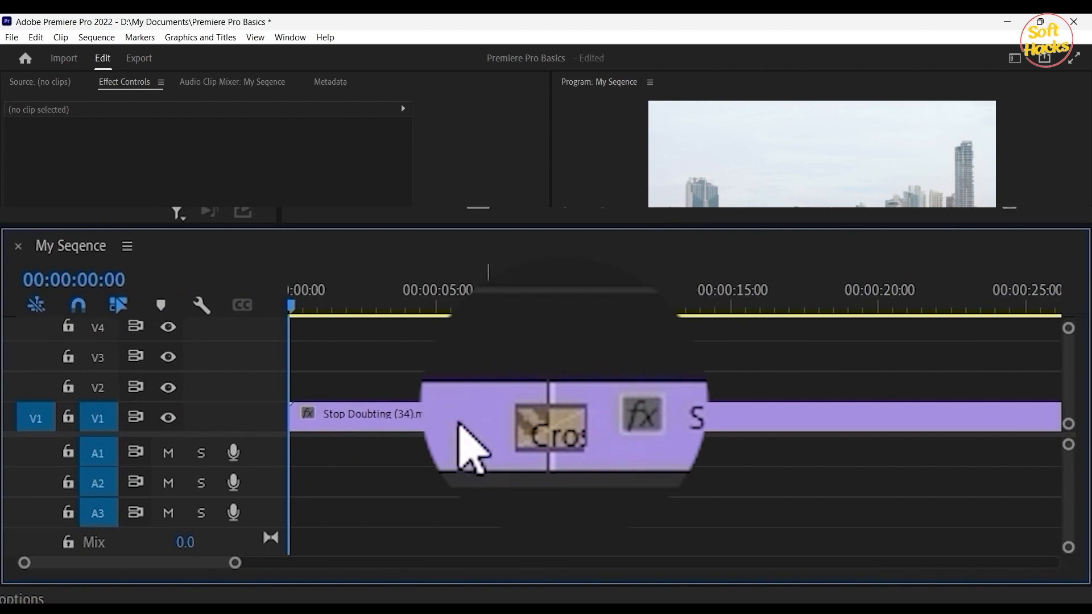
Step: Select the Cross Dissolve between the two clips and set its duration to 50 frames (00:00:00:50)
click(436, 405)
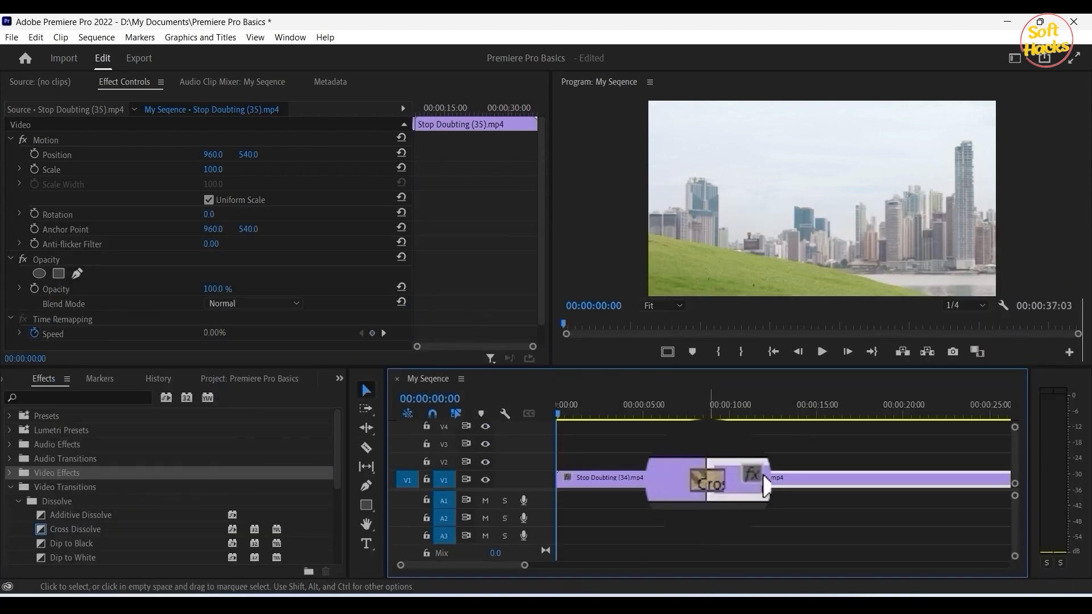
click(697, 510)
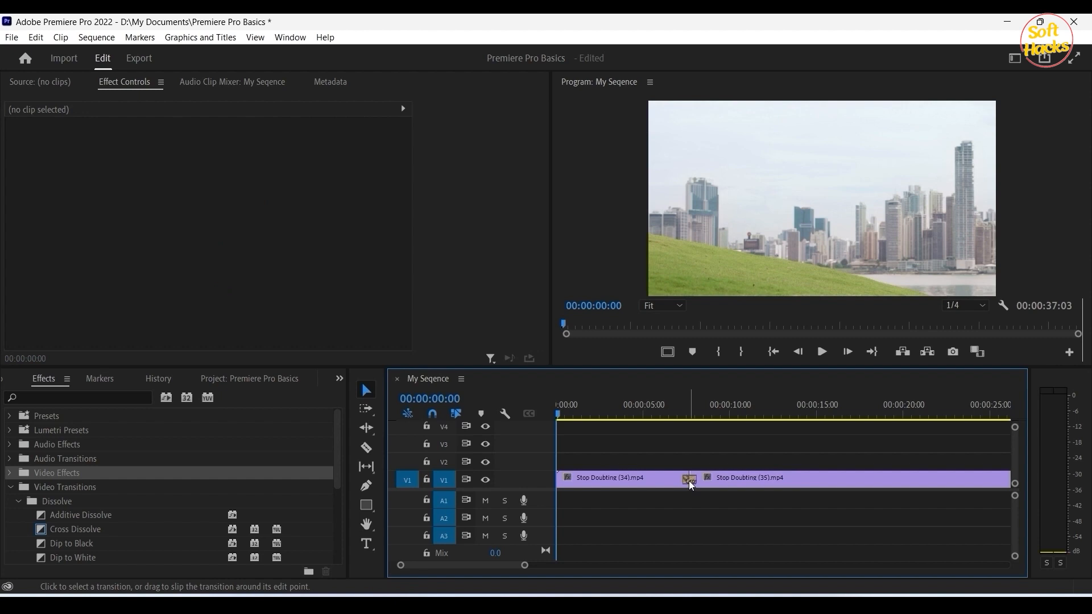
click(689, 480)
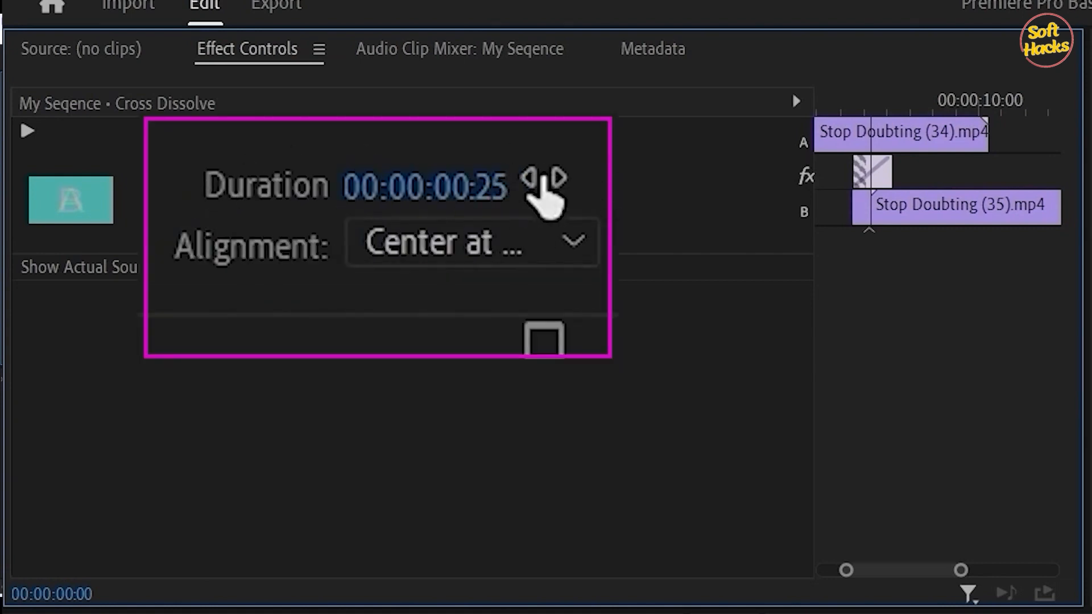
click(575, 183)
key(BackSpace)
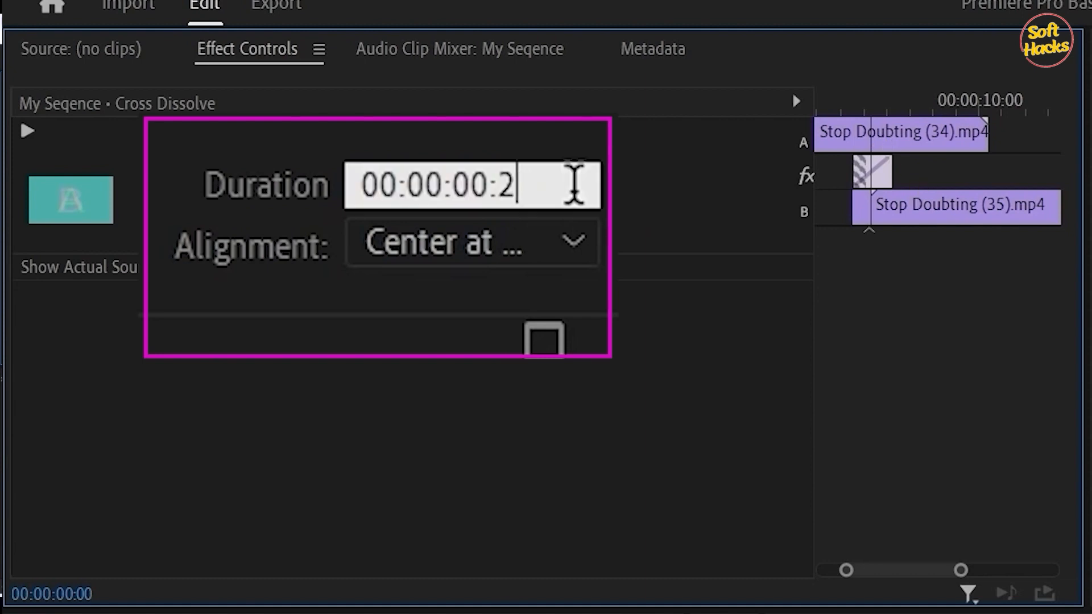
key(BackSpace)
text(50)
key(Return)
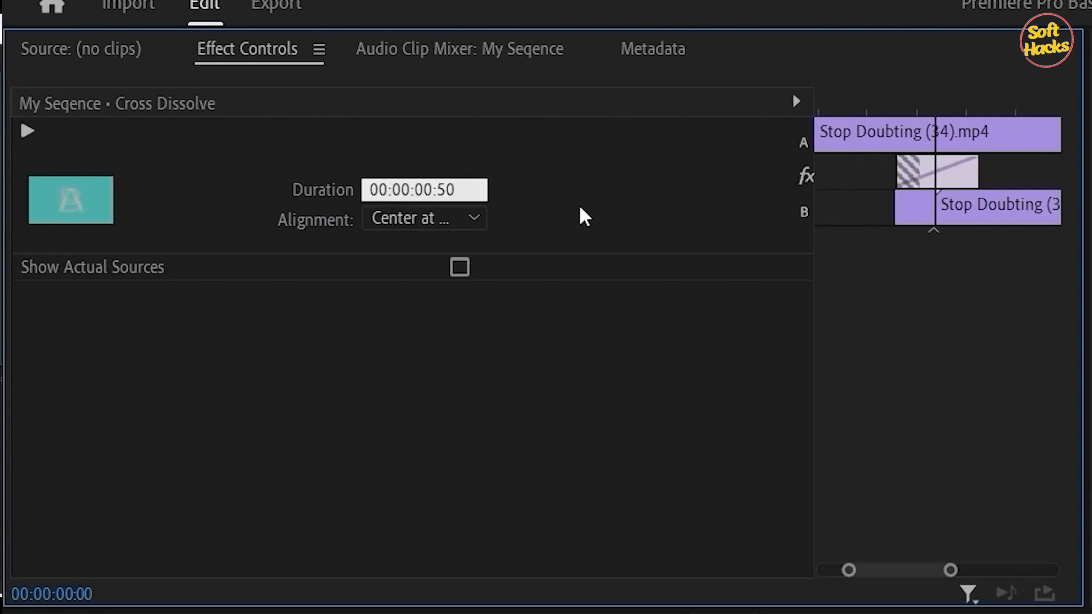
key(Return)
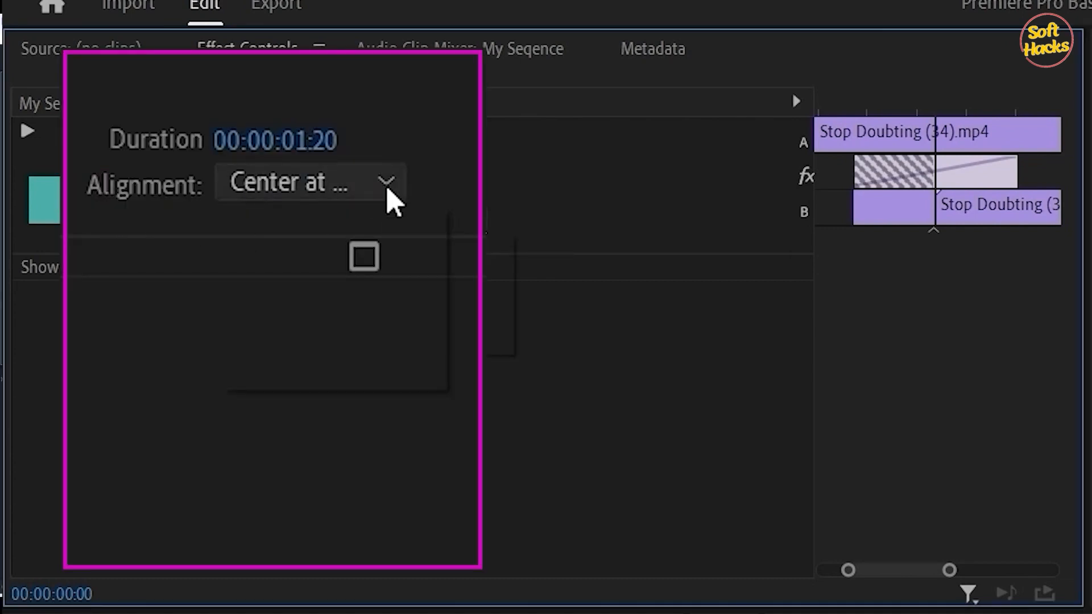
Step: Check the Cross Dissolve's alignment options, resize the transition to 00:00:00:23 by its edges, and shift it relative to the cut
click(394, 200)
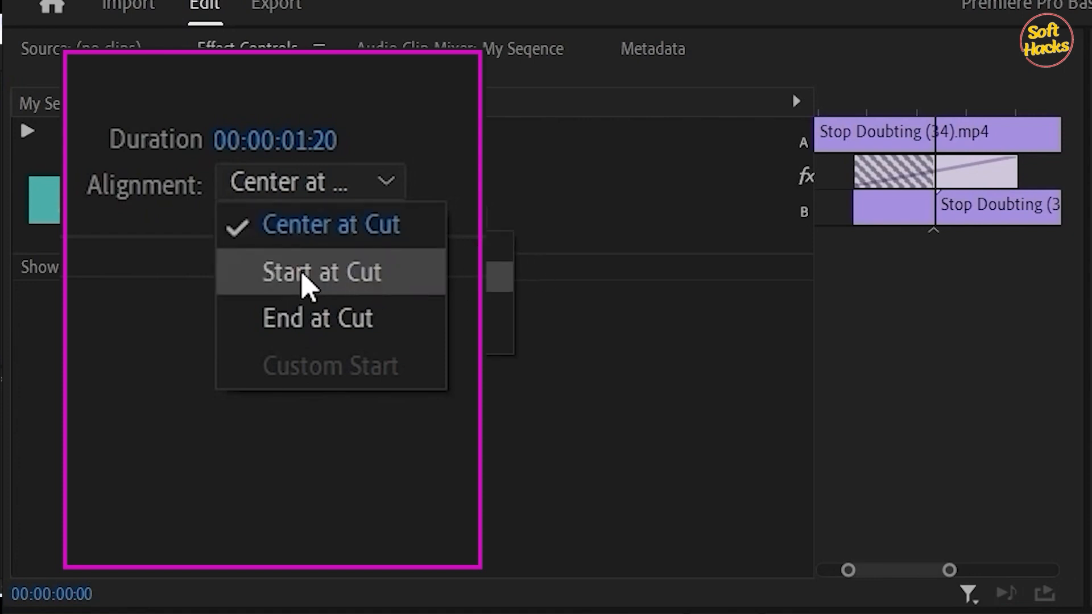
click(1007, 176)
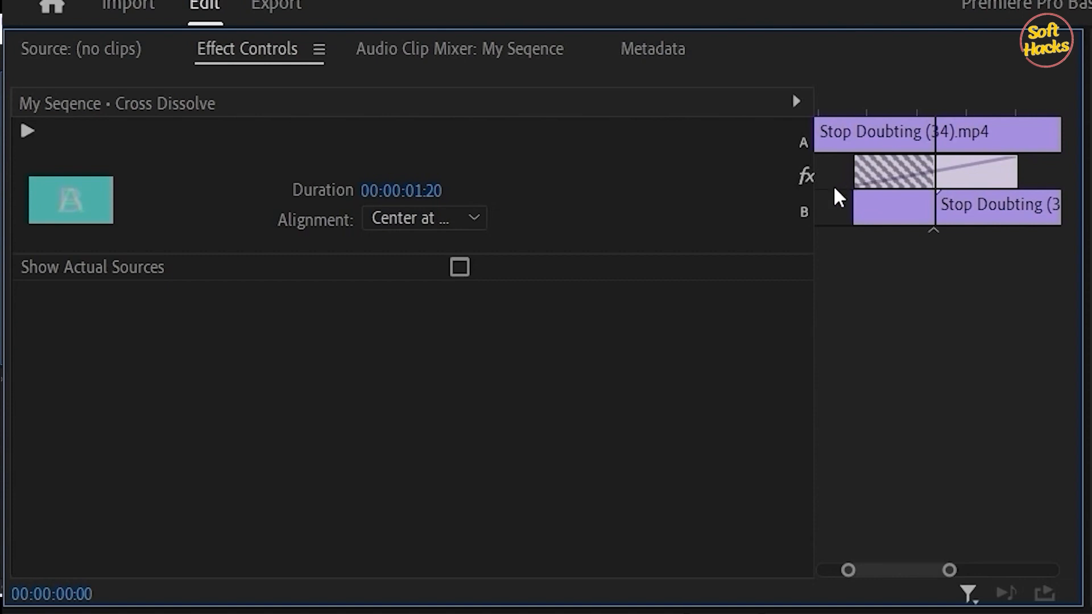
drag(1012, 170, 1025, 203)
drag(628, 208, 575, 207)
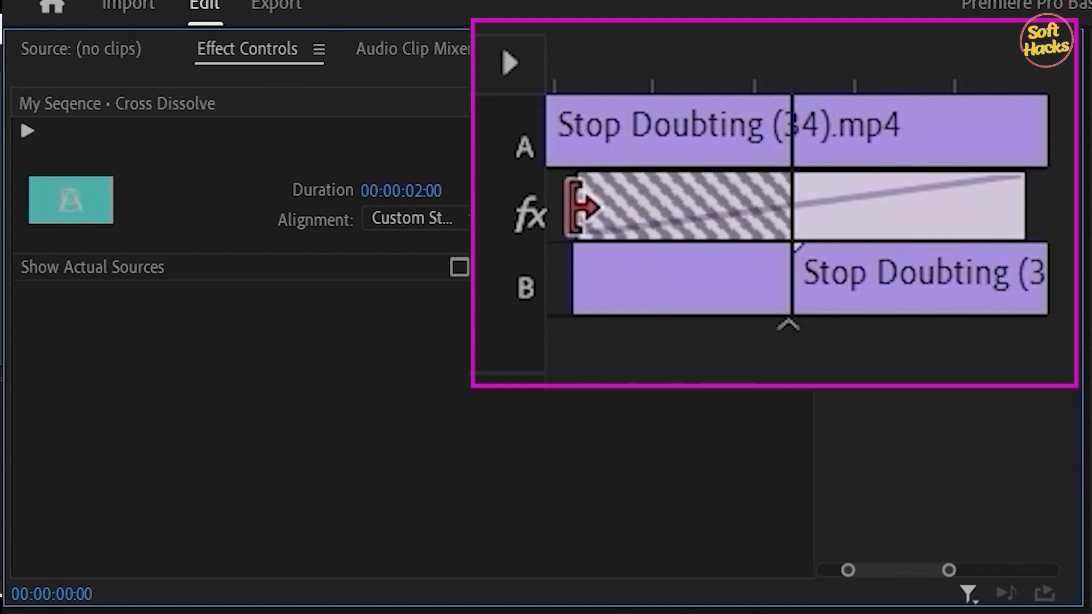
drag(963, 203, 986, 203)
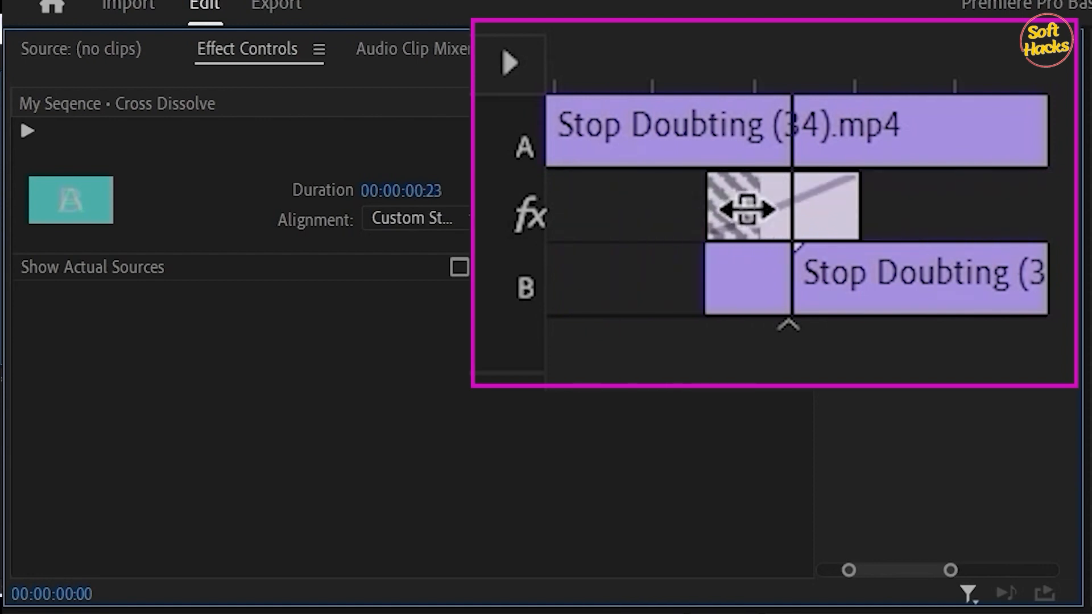
drag(746, 210, 975, 207)
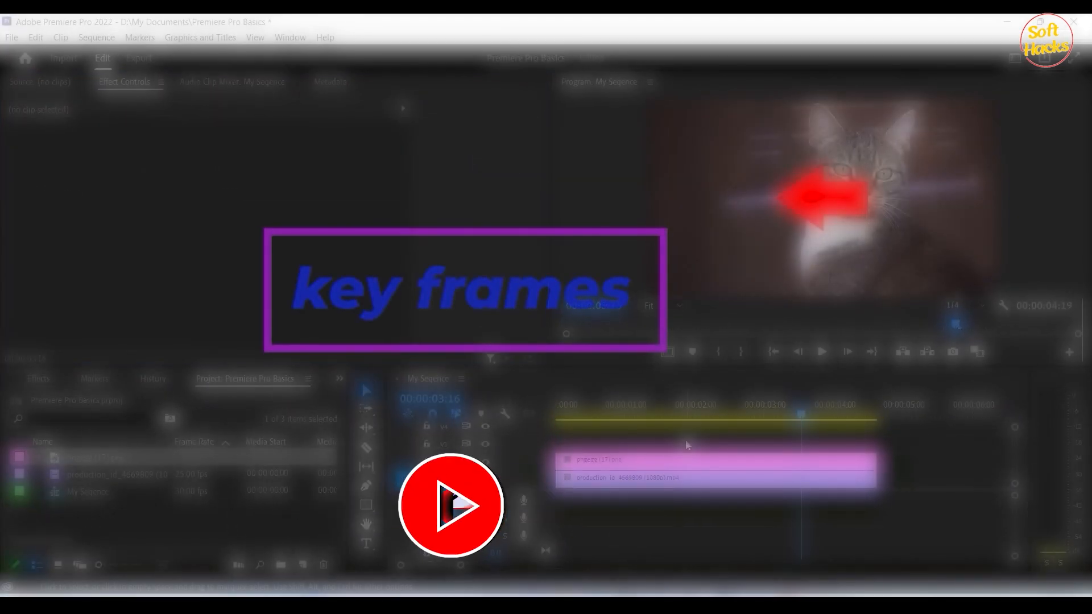
Step: Switch keyframing on and off for Position and then Scale on the pngegg (17).png clip, deleting the existing keyframes
click(685, 461)
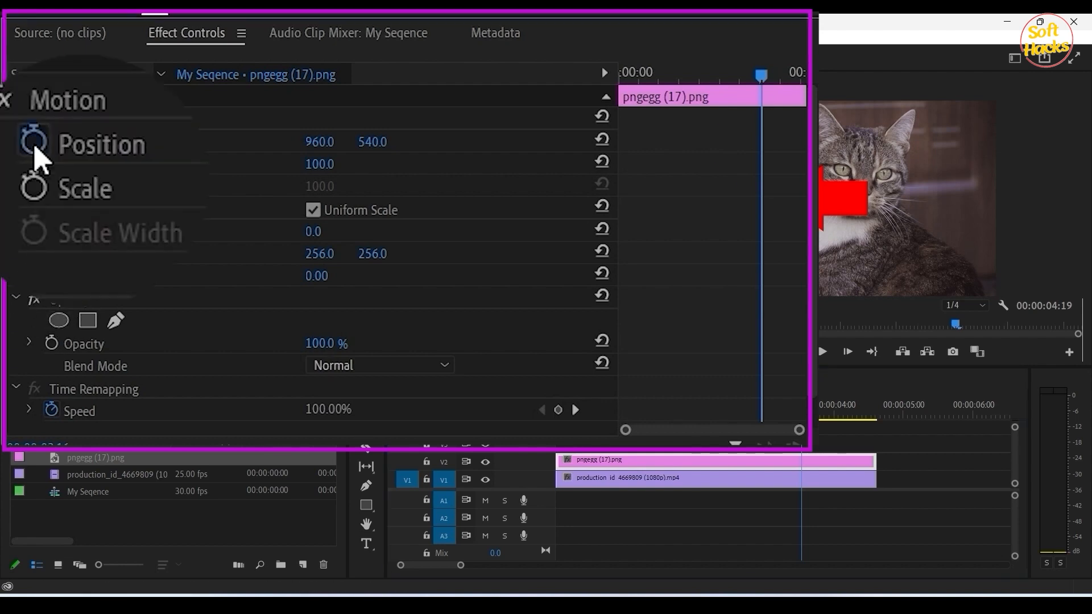
click(51, 140)
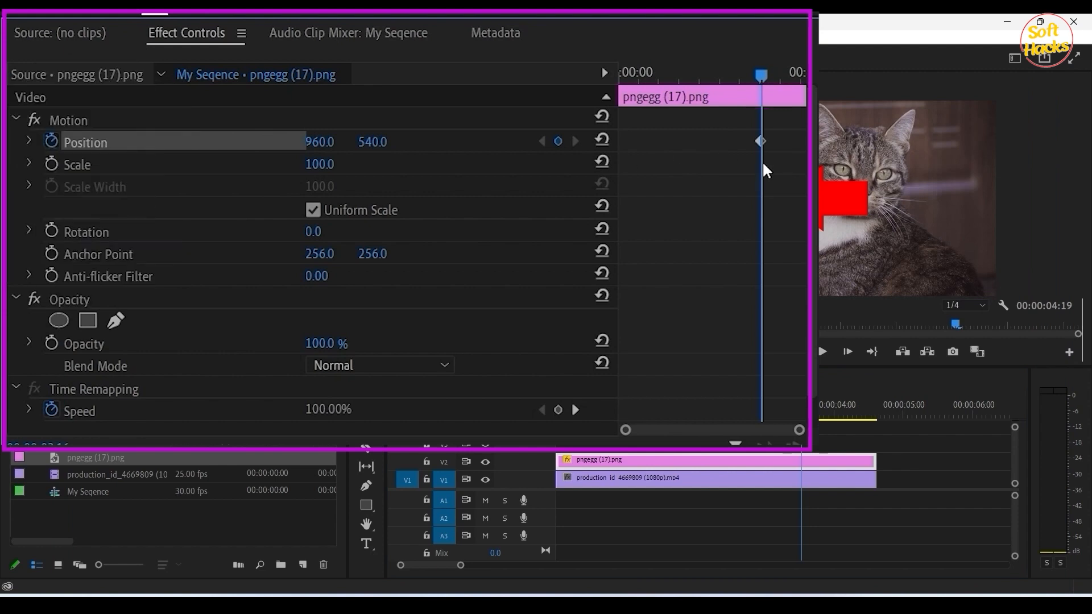
click(51, 141)
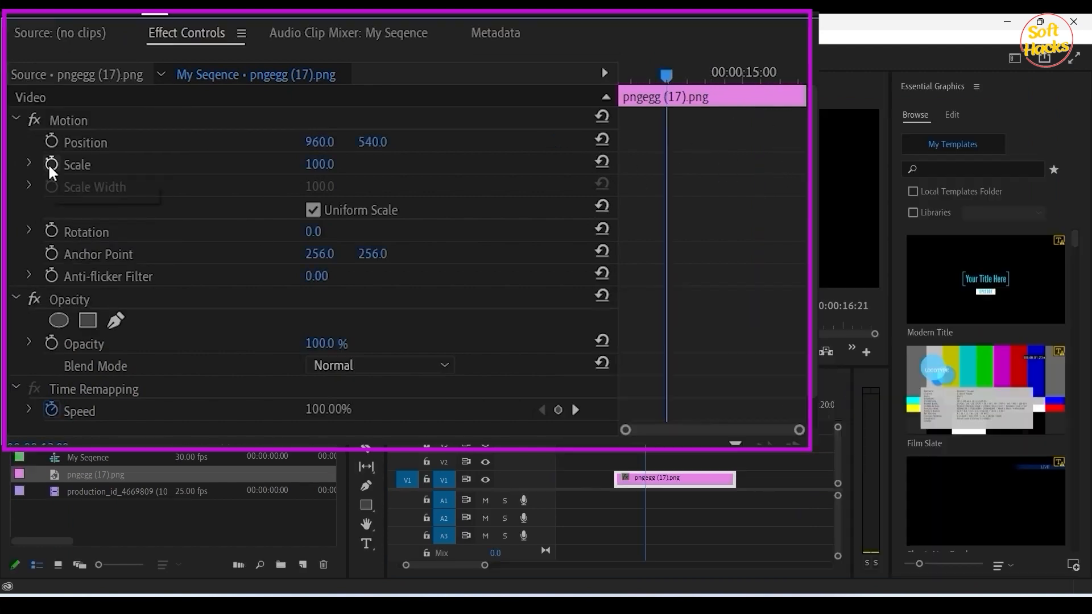
click(52, 165)
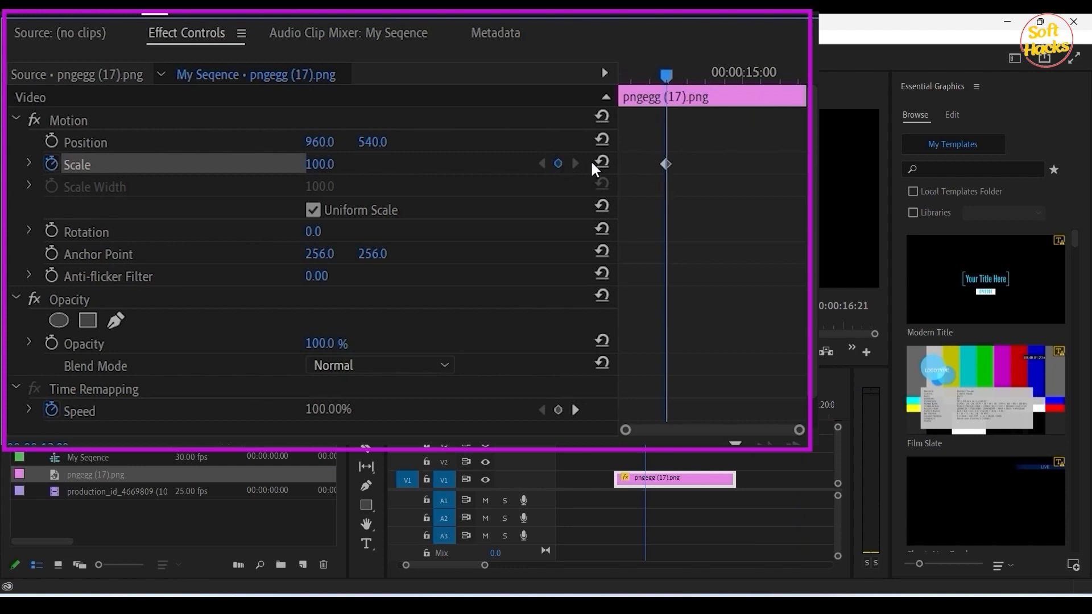
click(51, 165)
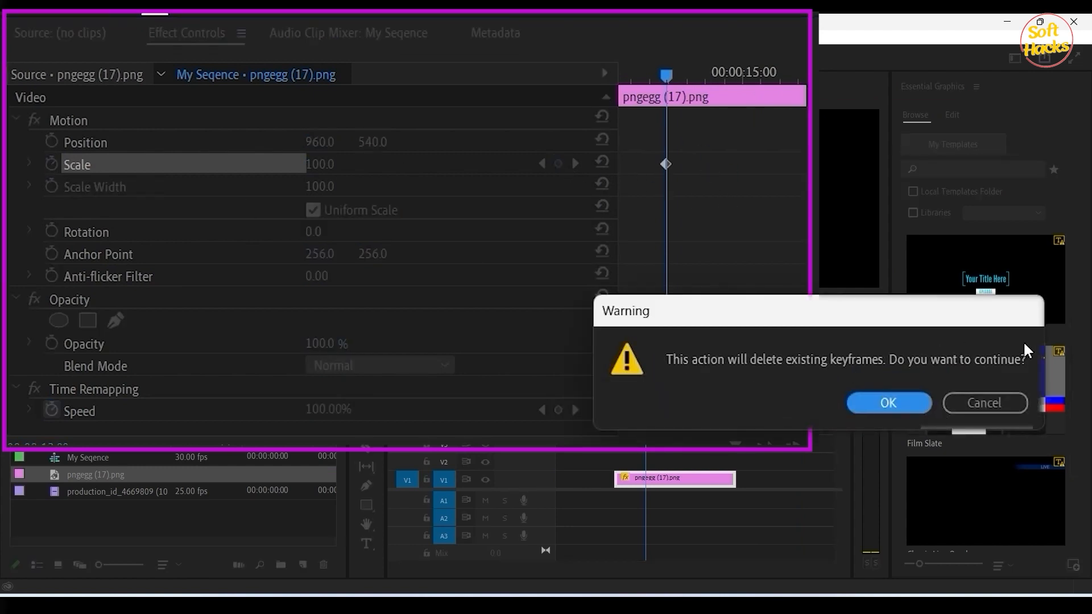
click(890, 403)
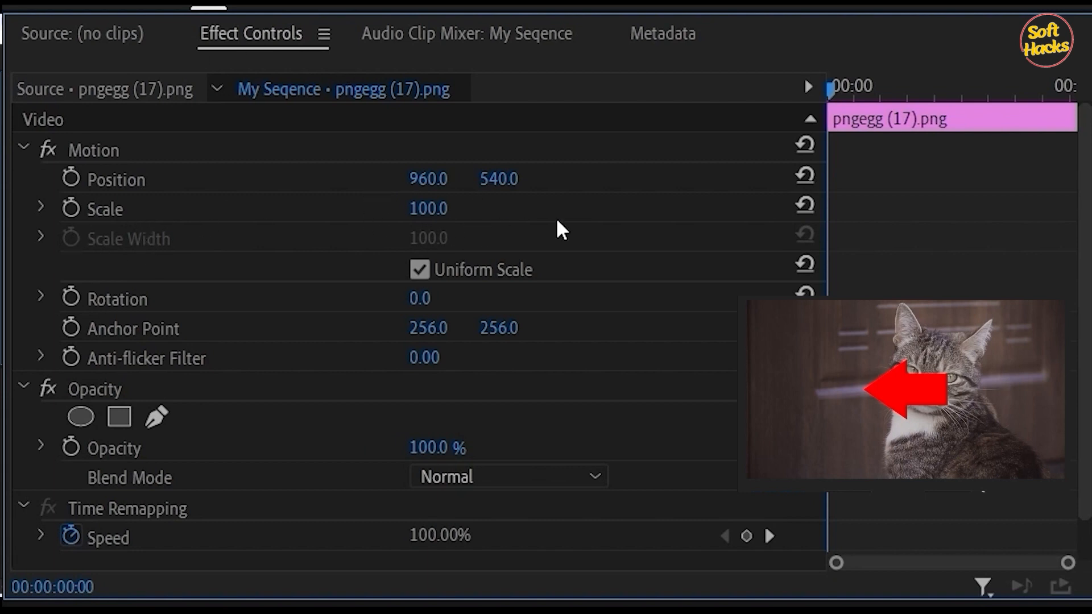
Step: Set the Motion Scale of the pngegg (17).png arrow clip to 35
click(433, 209)
text(35)
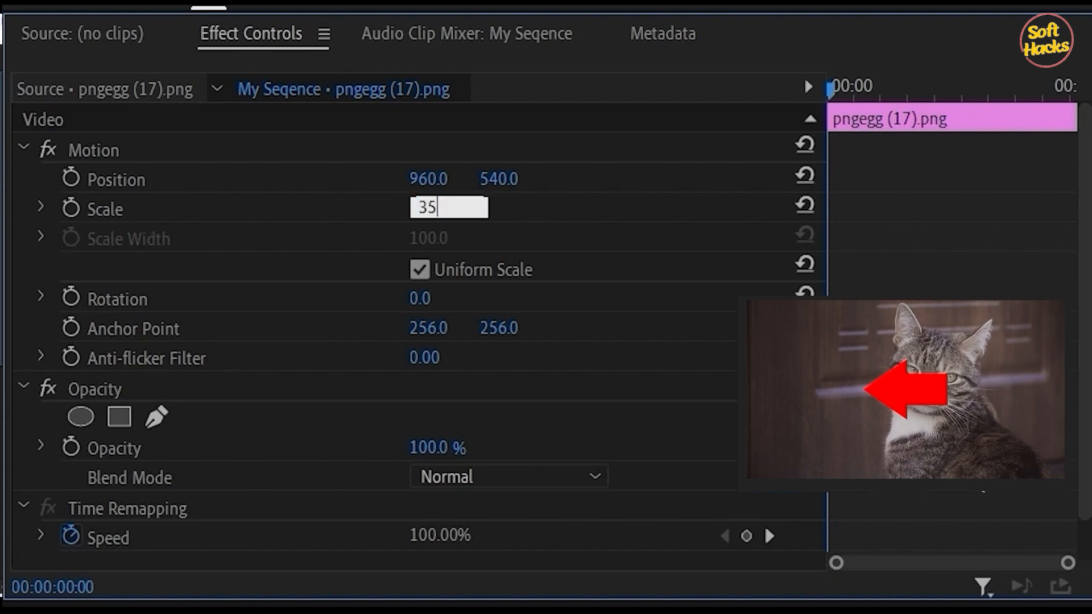
key(Return)
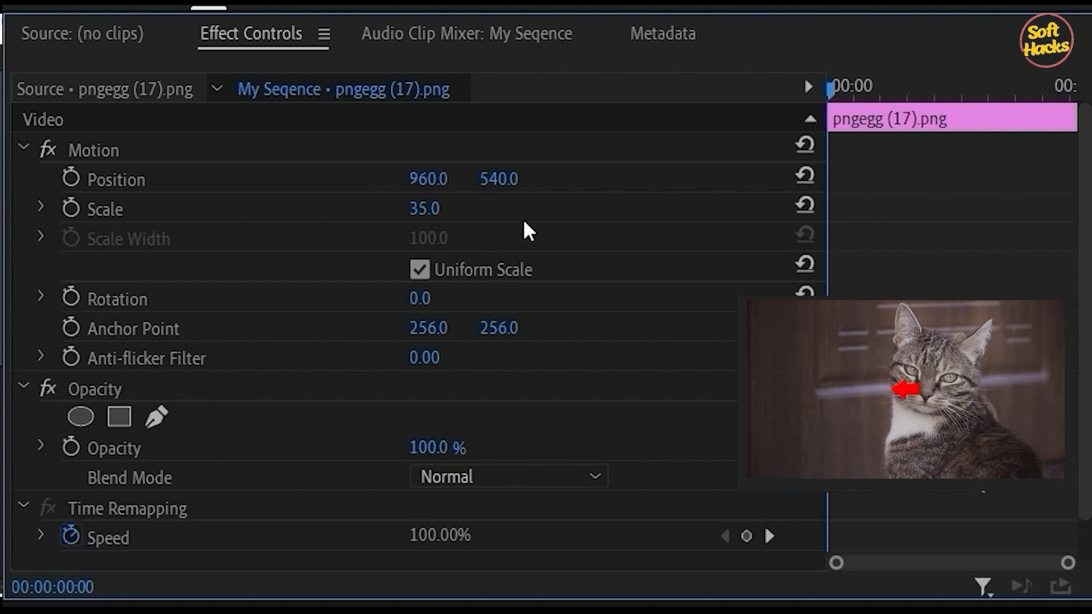
Step: Enable Position keyframing at the start of the arrow clip and set its Position to 1795, 239
click(71, 178)
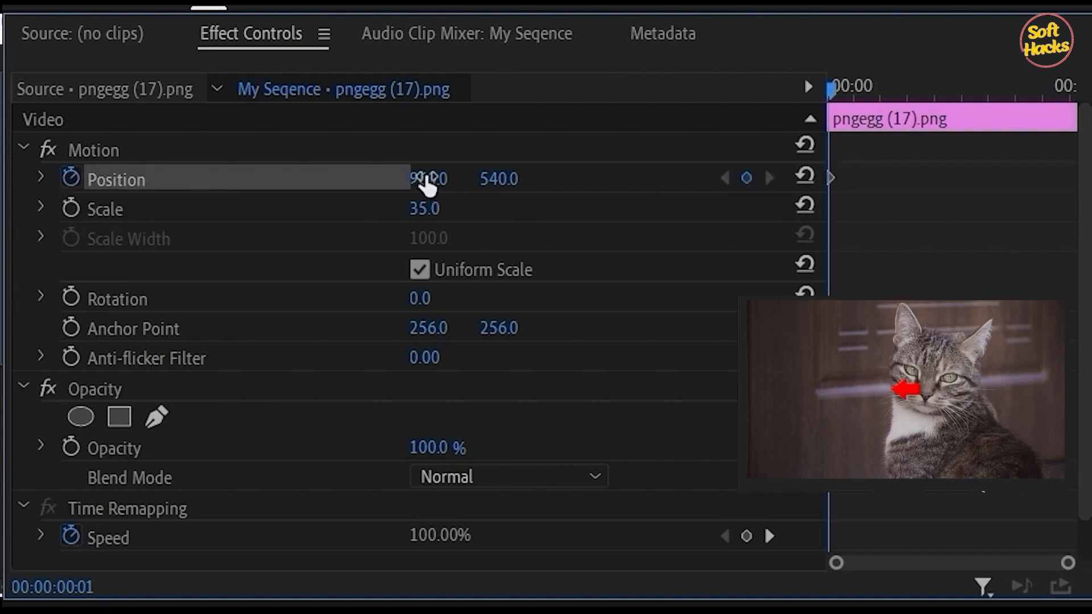
drag(424, 179, 899, 179)
drag(499, 179, 327, 178)
Step: Add a second Position keyframe at 00:00:00:11 and set its value to 1487, 210
key(space)
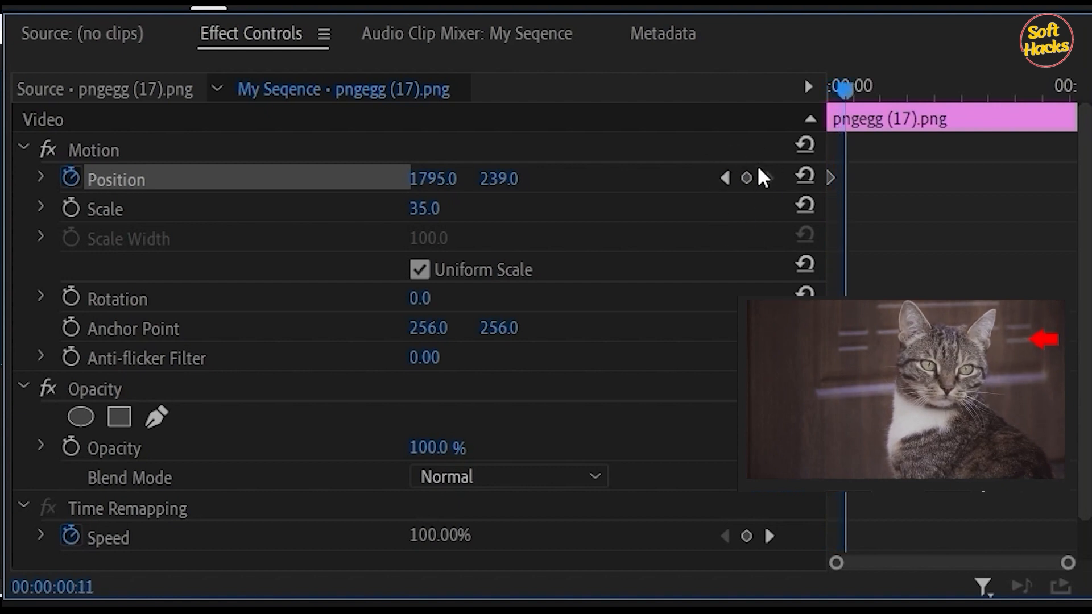
click(747, 180)
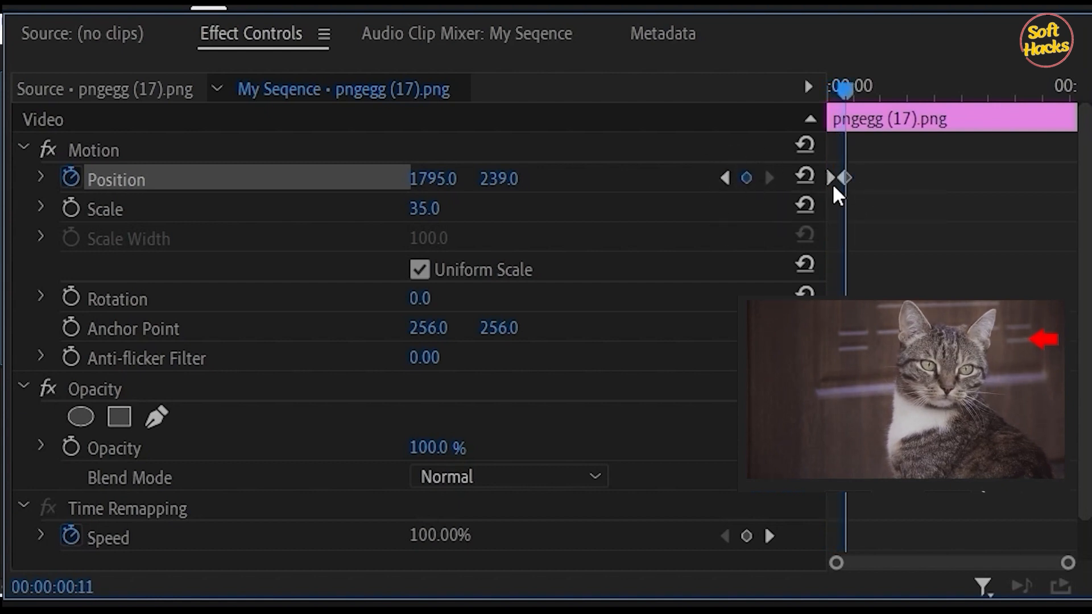
drag(442, 181, 412, 180)
drag(499, 180, 482, 180)
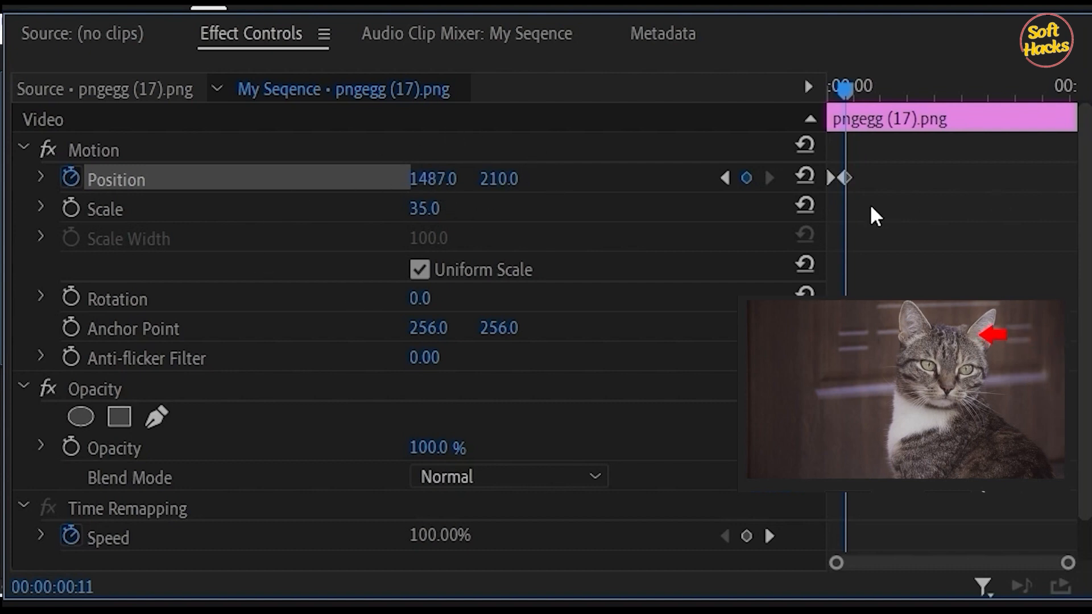
Step: Copy the two Position keyframes and paste them at 00:00:00:21
key(Right)
key(Right)
key(Right)
key(Right)
key(Right)
key(Right)
key(Right)
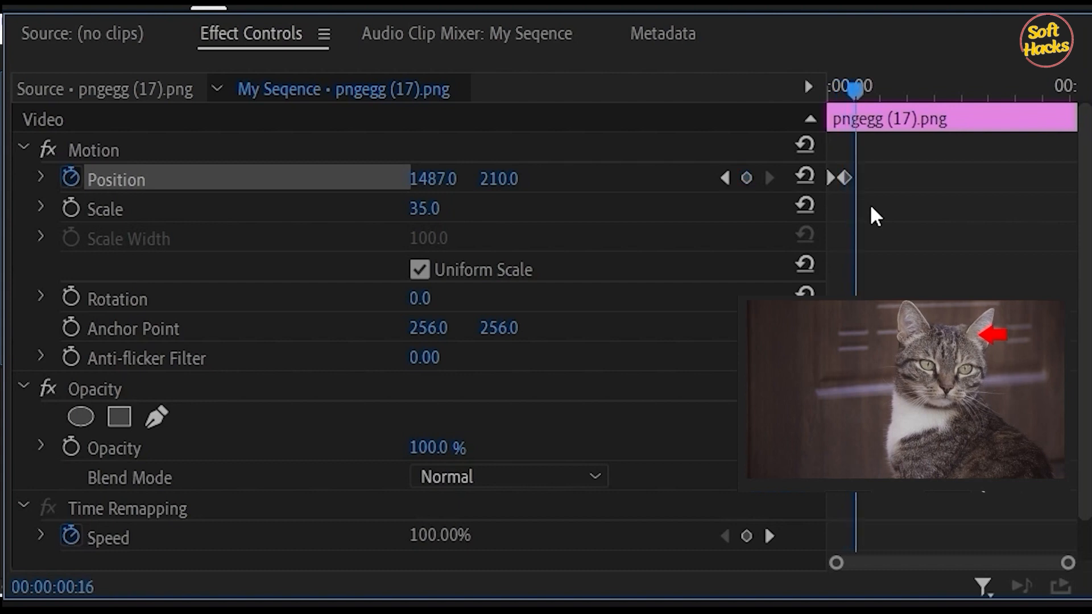
key(Right)
key(Right)
key(Right)
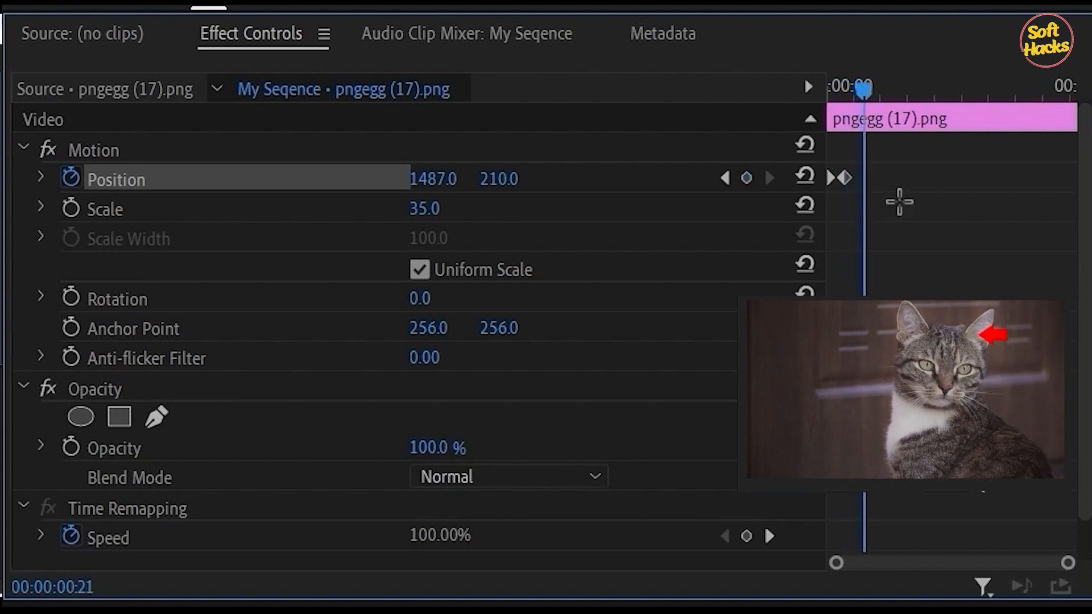
drag(900, 202, 793, 159)
key(ctrl+v)
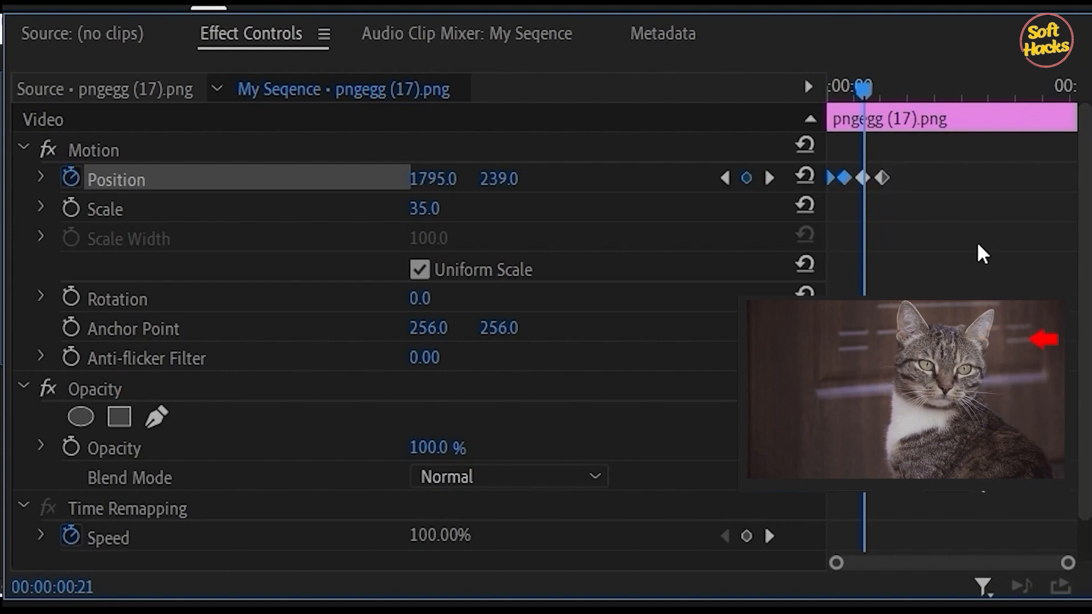
Step: Copy all four Position keyframes and paste them at 00:00:01:11
key(space)
key(space)
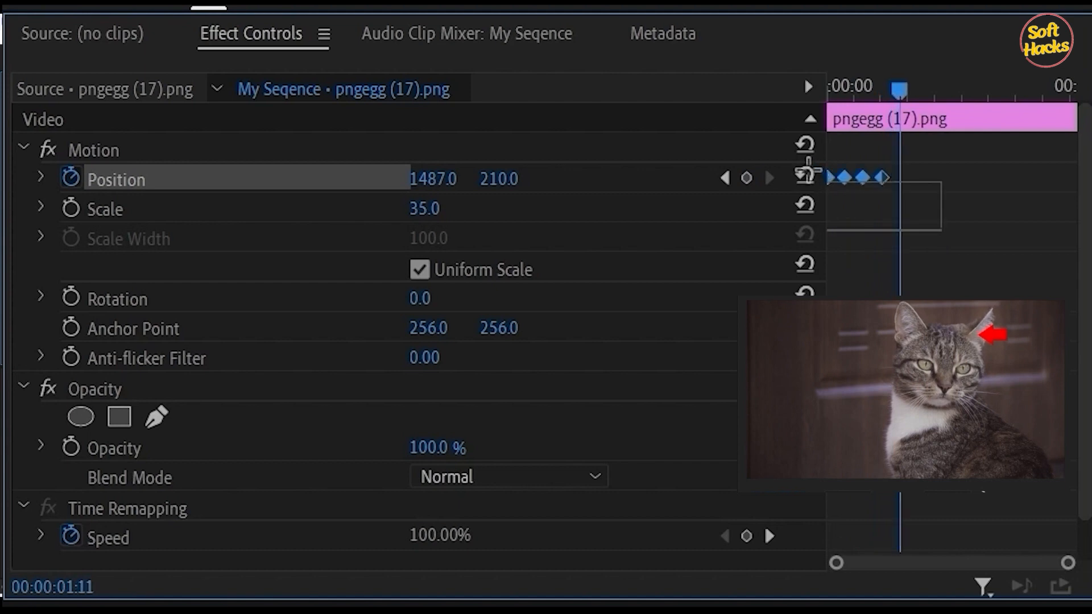
key(ctrl+v)
Step: Copy all eight Position keyframes and paste them at 00:00:02:21 to continue the arrow's back-and-forth motion
click(935, 109)
drag(937, 109, 961, 111)
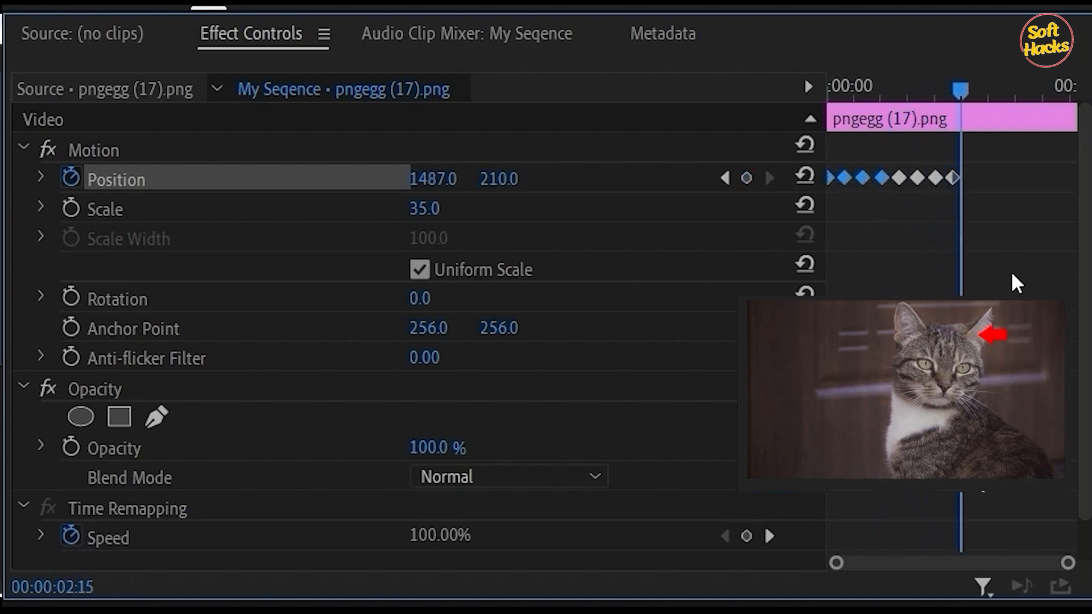
key(Right)
key(Right)
key(Right)
key(Right)
key(Right)
key(Right)
drag(1036, 240, 788, 136)
key(ctrl+v)
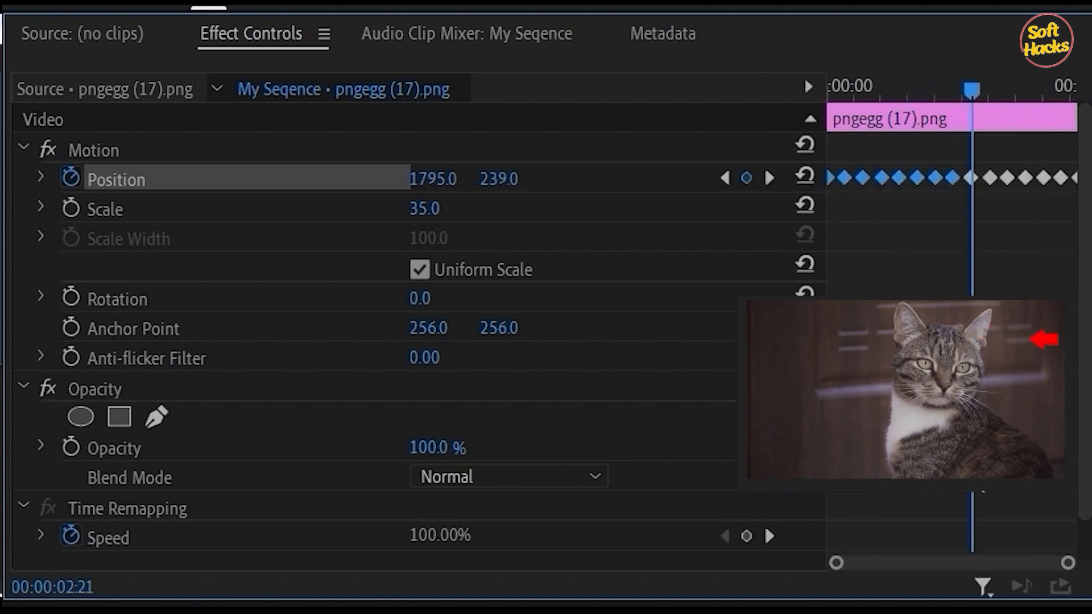
Step: Select the arrow clip's Position keyframes and look at their temporal and spatial interpolation options
drag(1056, 216, 812, 147)
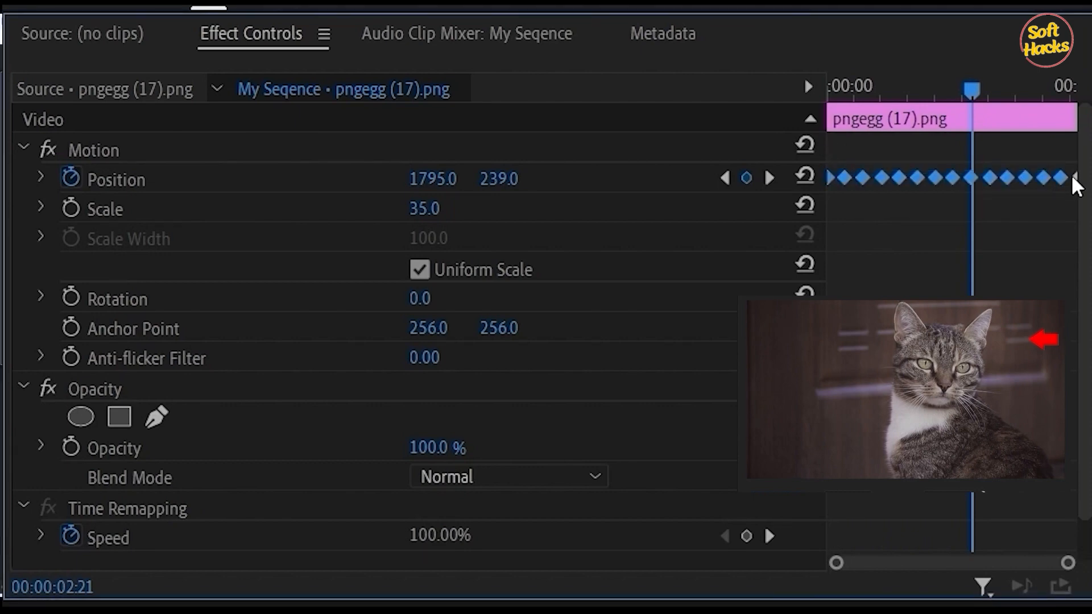
right_click(1043, 179)
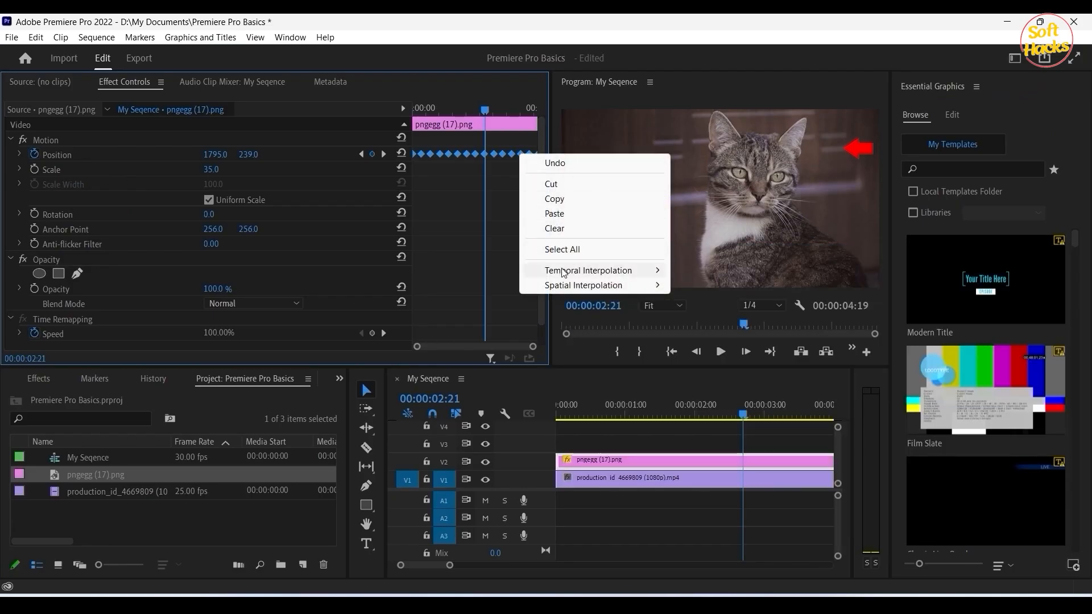
mouse_move(657, 285)
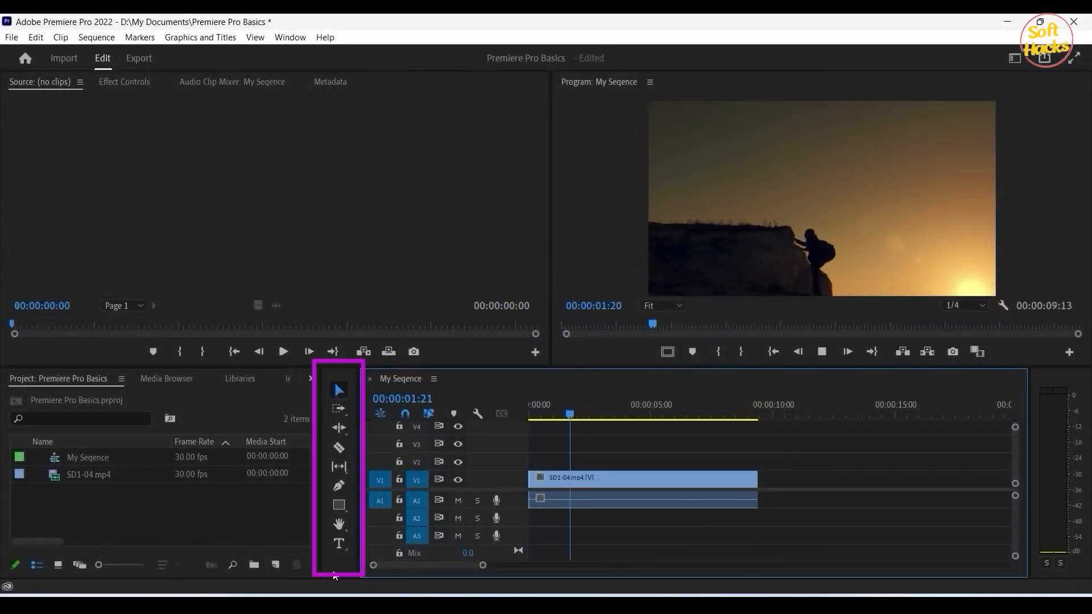
Step: Stop playback at 00:00:04:01 and add the title "Never Give up" in the upper-left area of the video frame
key(space)
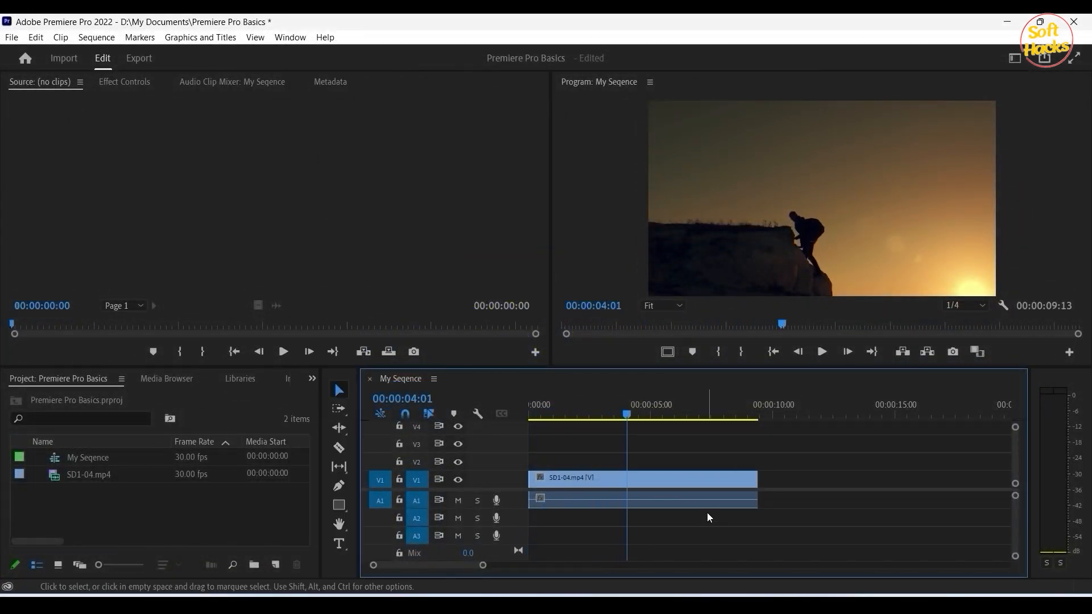
key(t)
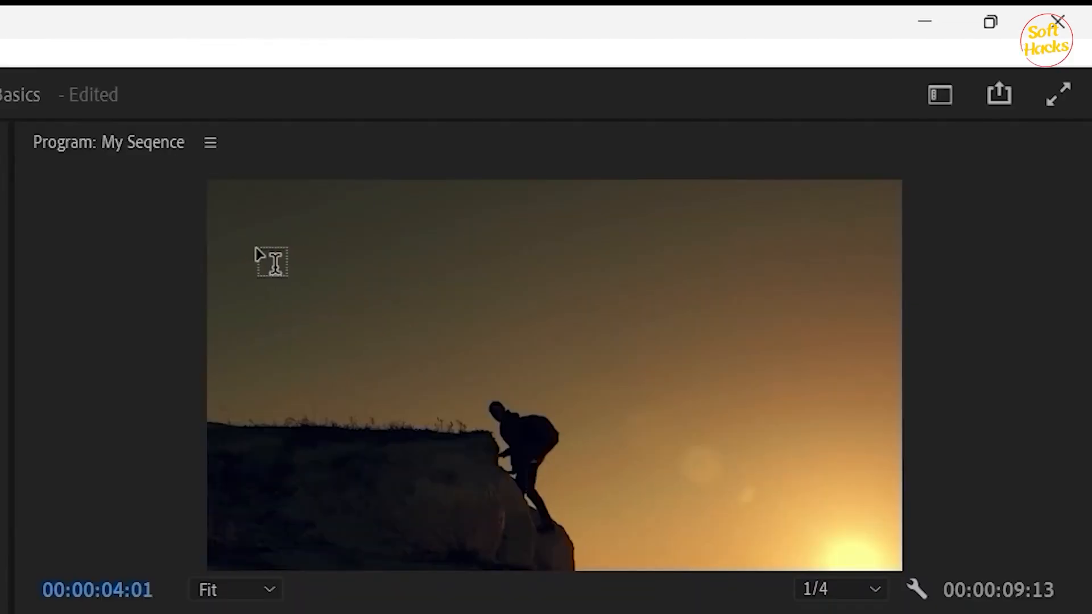
click(256, 251)
text(Never Give up)
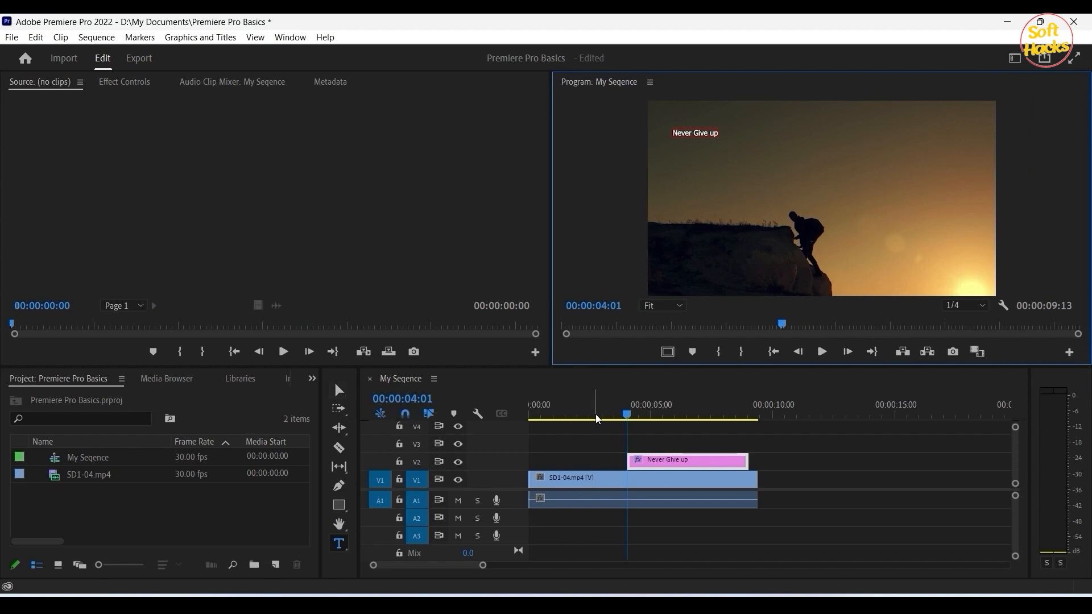
Step: Enlarge the "Never Give up" title to a scale of about 128% and deselect it
click(339, 391)
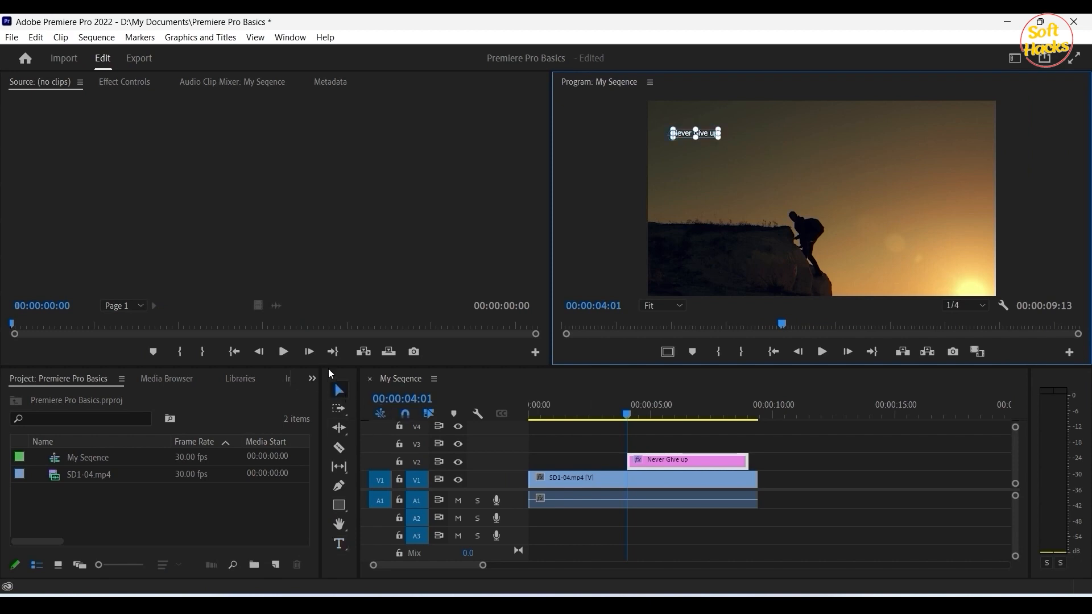
click(345, 397)
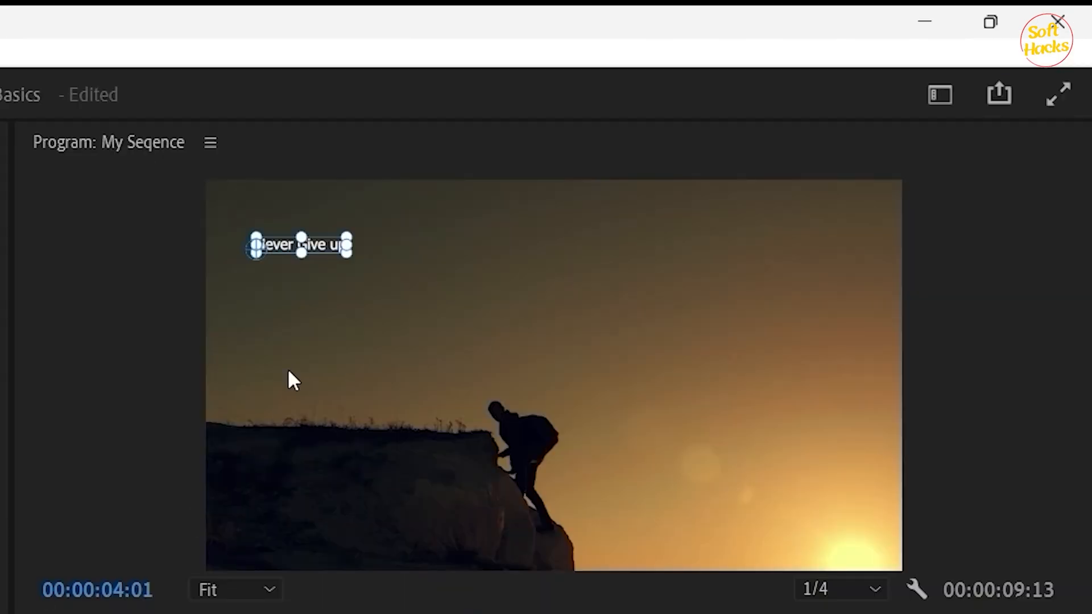
mouse_move(718, 134)
mouse_down()
mouse_move(744, 131)
mouse_move(794, 202)
mouse_move(736, 137)
mouse_up()
mouse_move(382, 253)
mouse_down()
mouse_move(658, 438)
mouse_move(349, 434)
mouse_move(366, 244)
mouse_move(372, 250)
mouse_up()
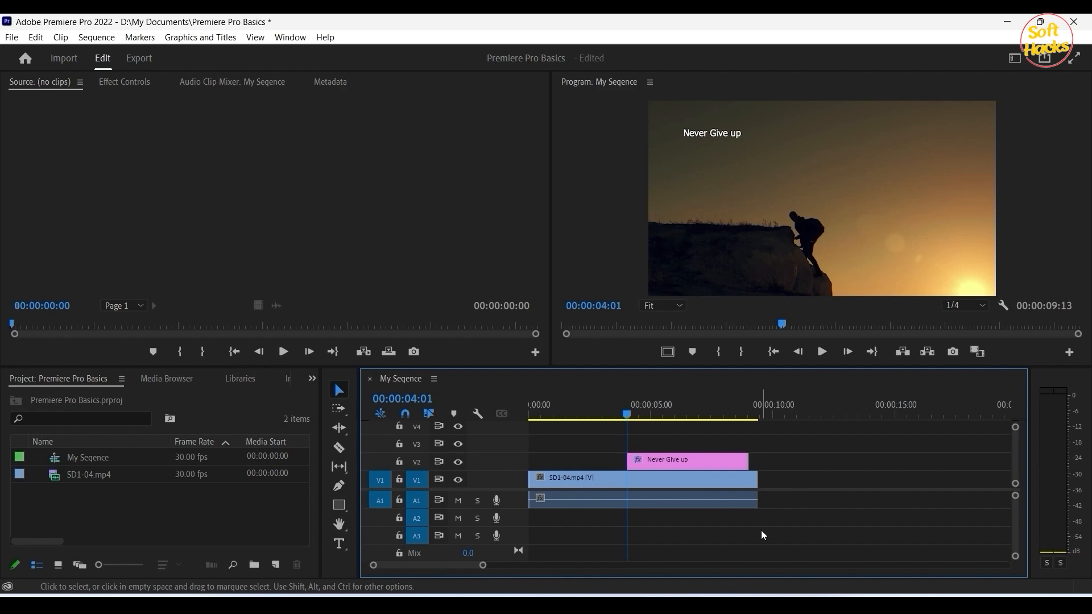
Step: Bring up Essential Graphics and look over its layer editing and template browsing views
click(274, 38)
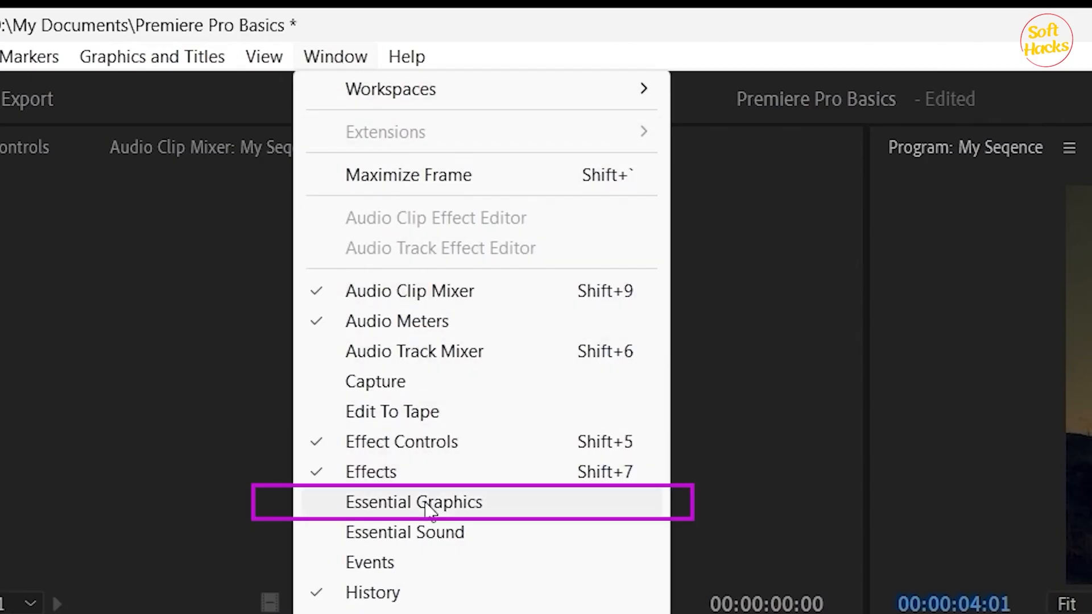
click(431, 503)
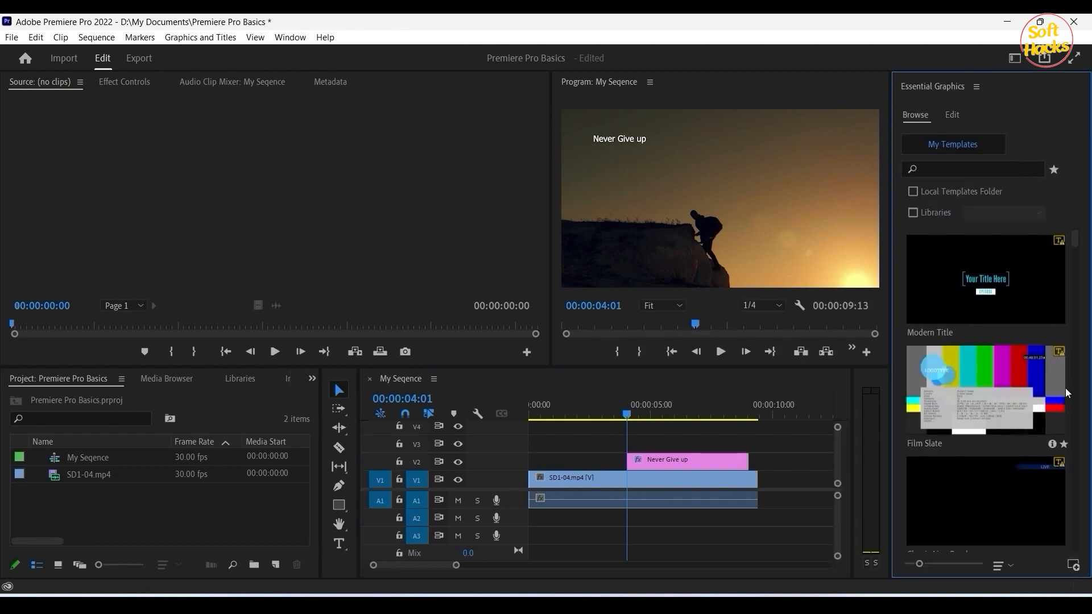
click(955, 118)
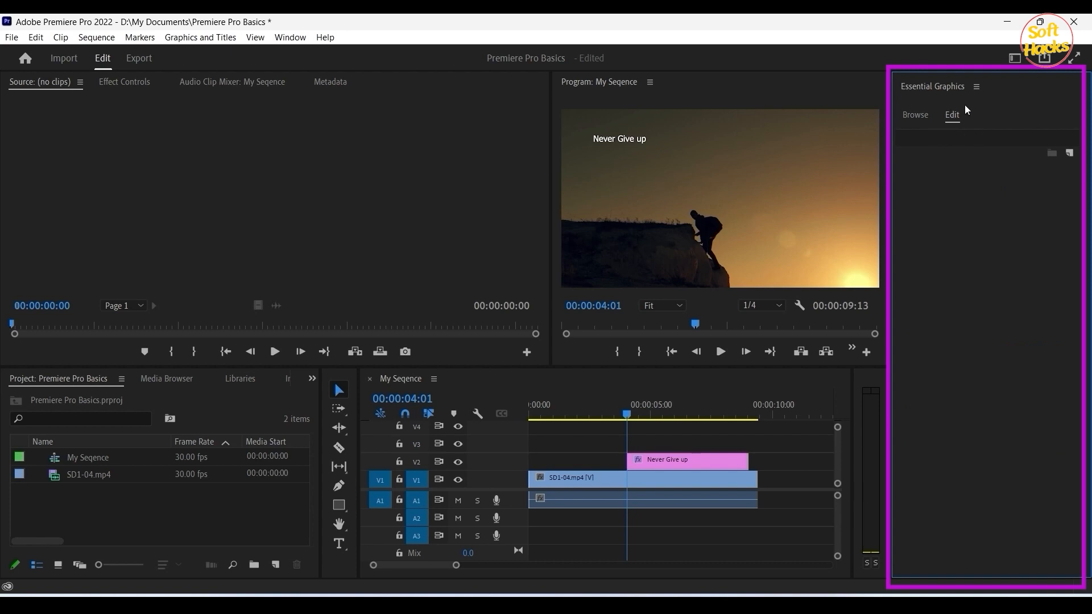
click(917, 116)
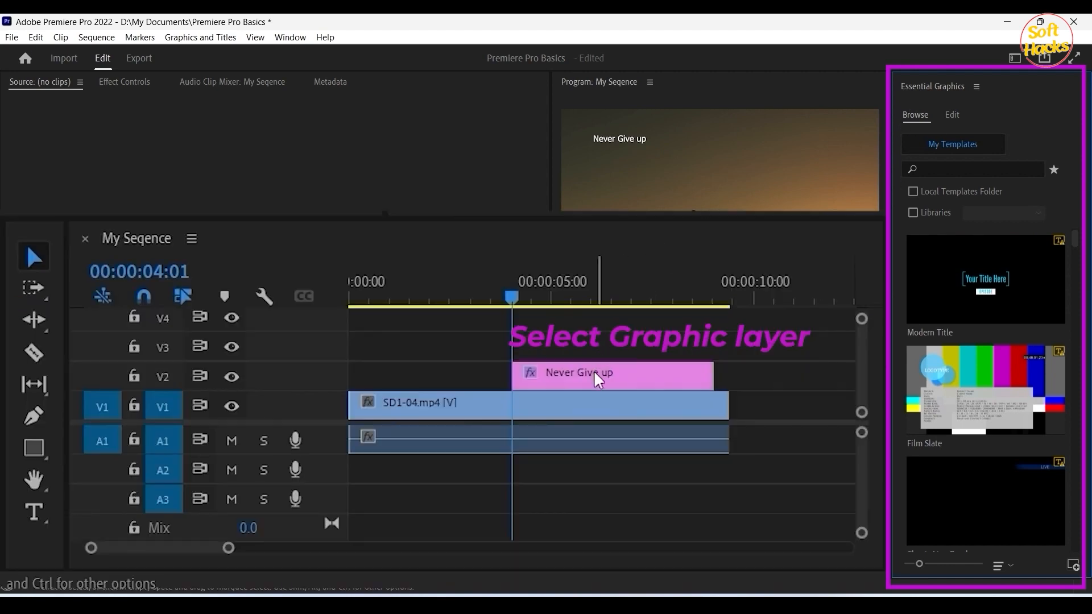
Step: Add a second text layer to the "Never Give up" graphic clip on track V2
click(679, 462)
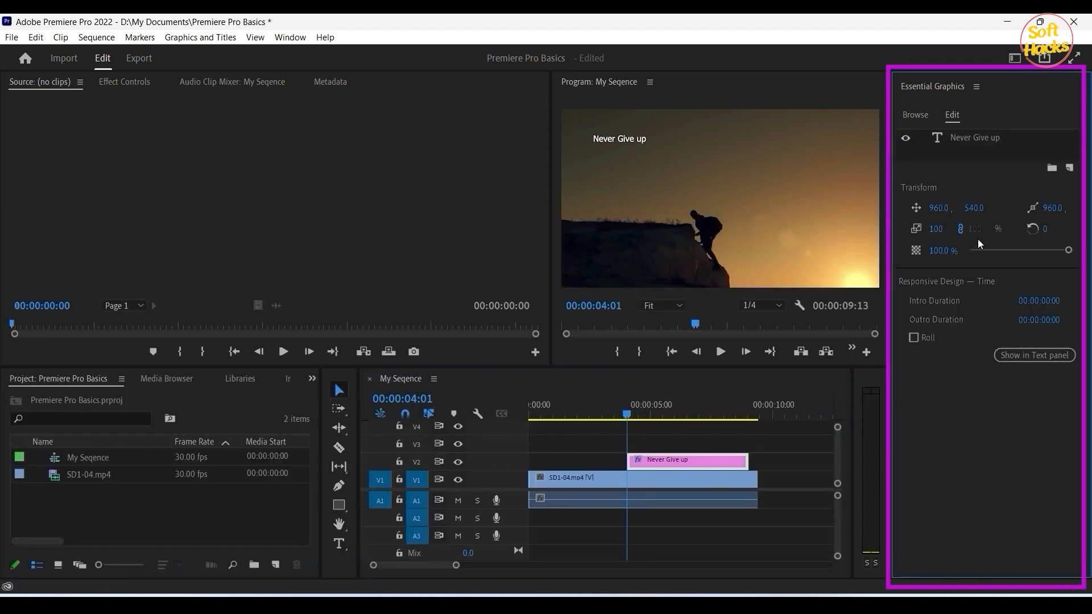
click(980, 145)
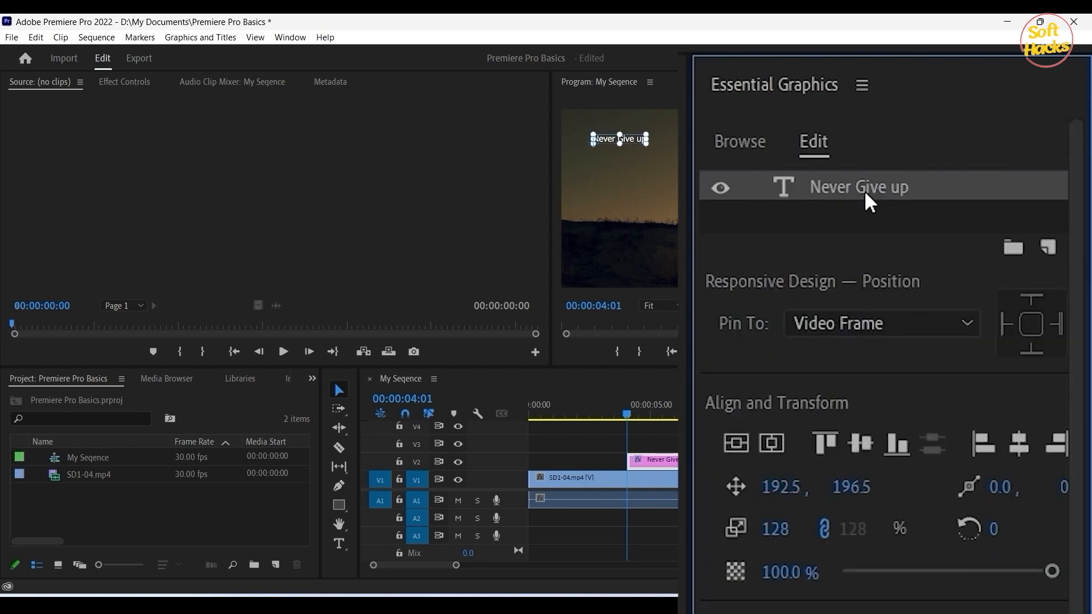
click(1047, 252)
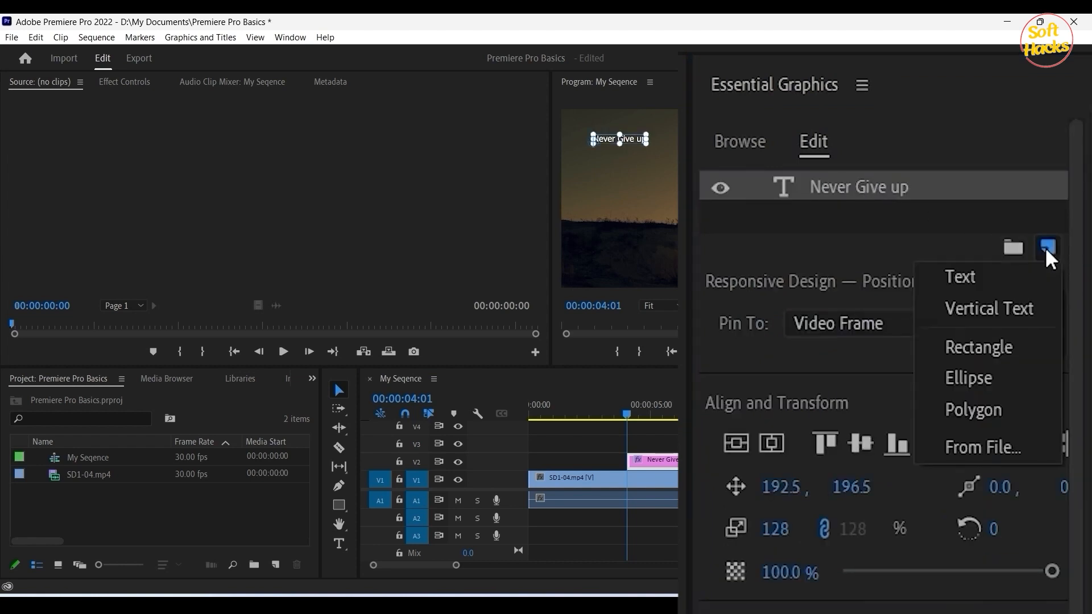
click(960, 278)
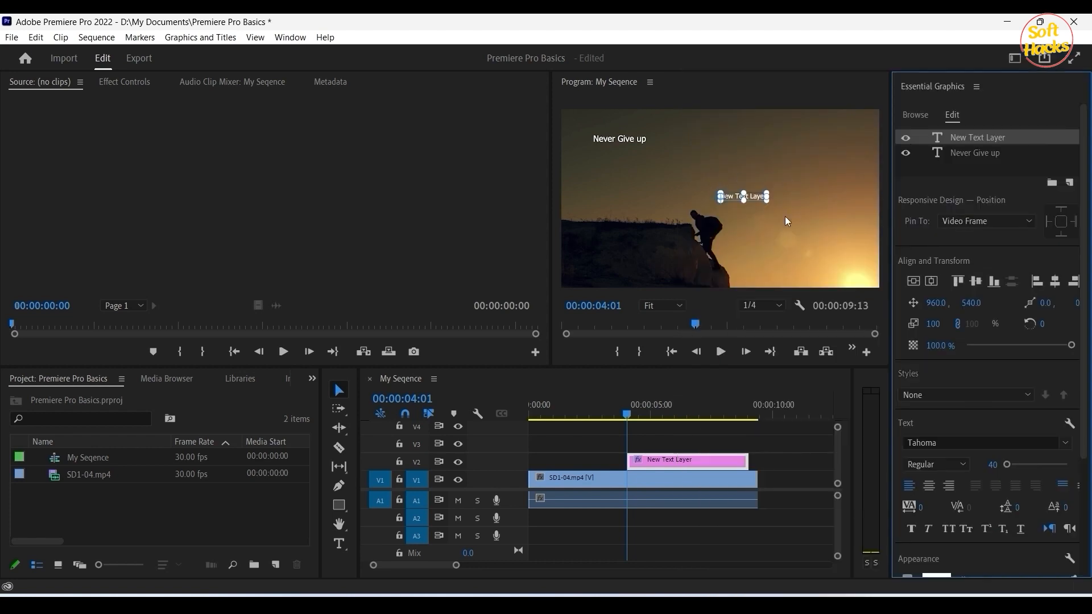
Step: Create a text style named Text Style01 from the new text layer
click(620, 138)
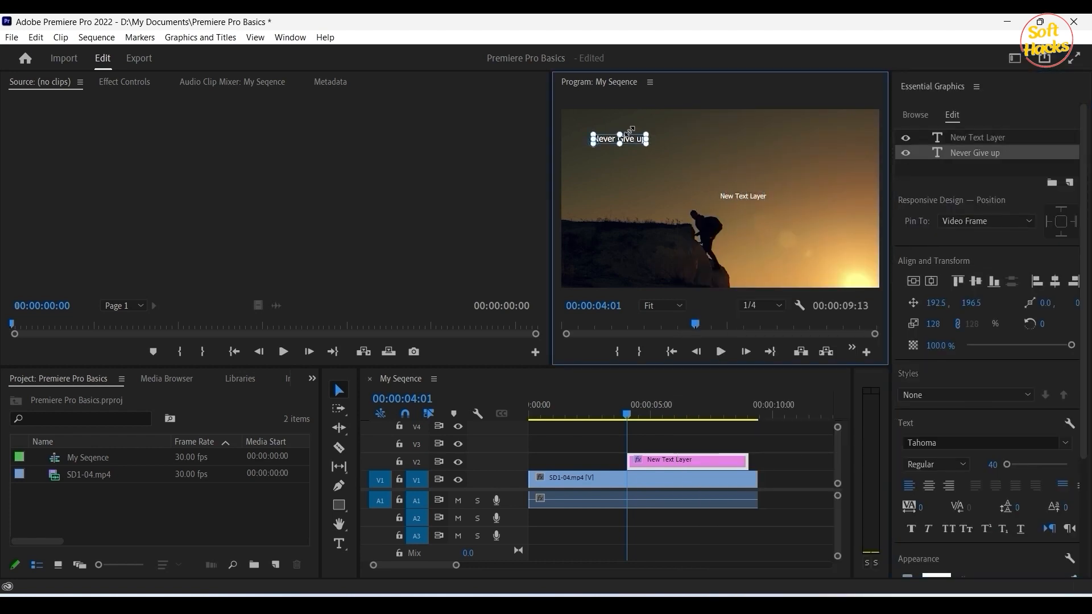
click(965, 138)
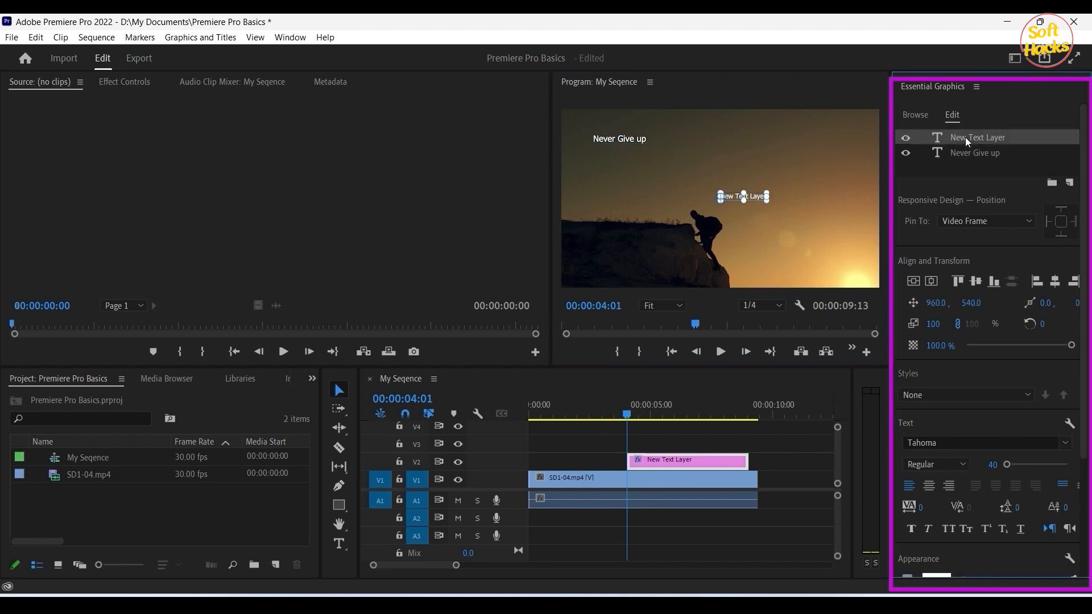
scroll(853, 569, down, 5)
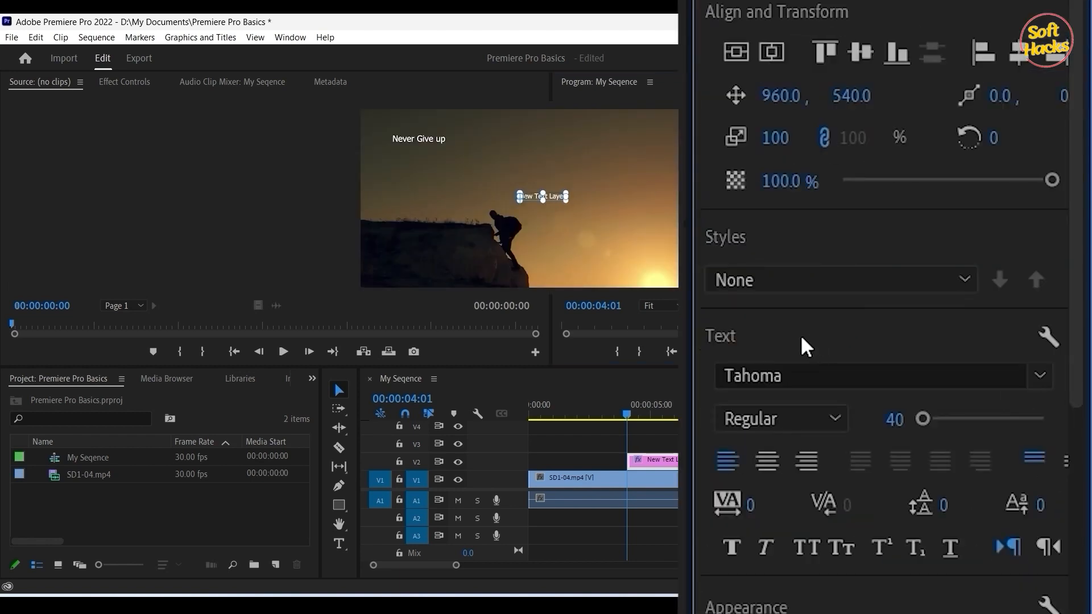
click(964, 280)
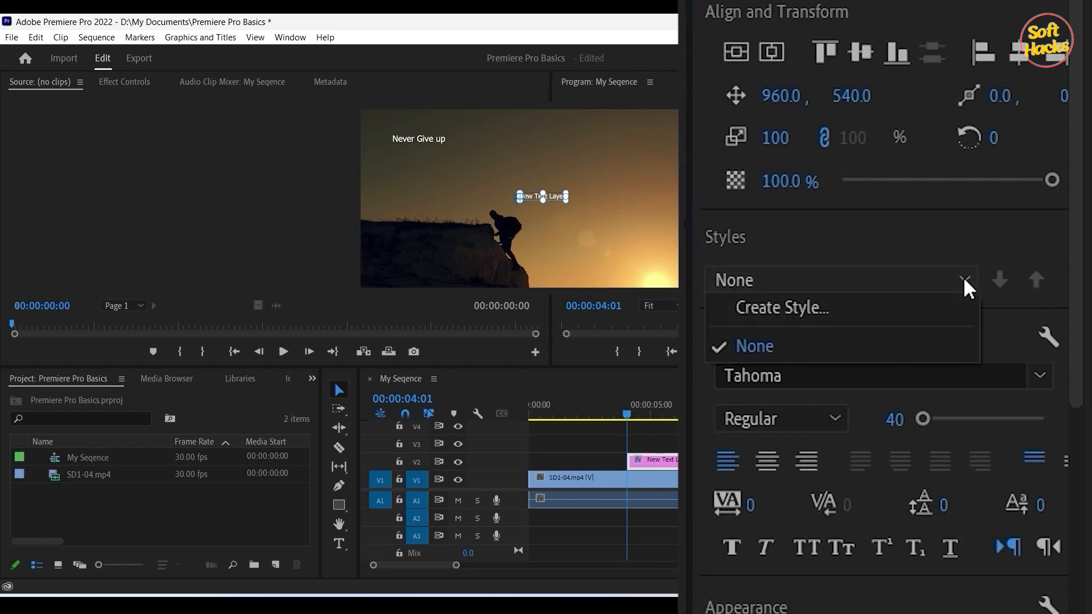
click(805, 307)
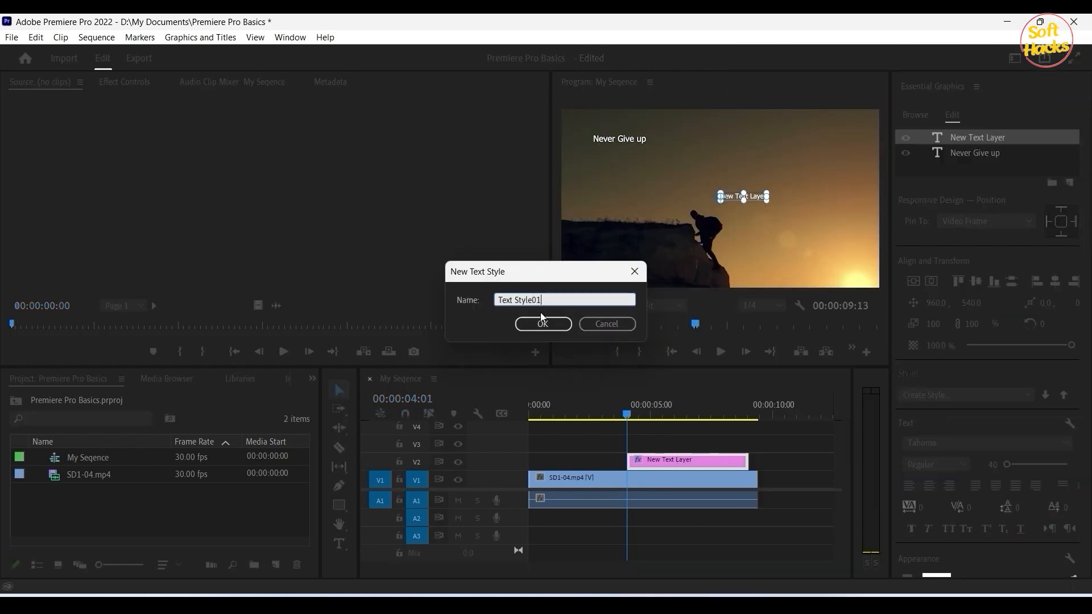
text(01)
click(543, 322)
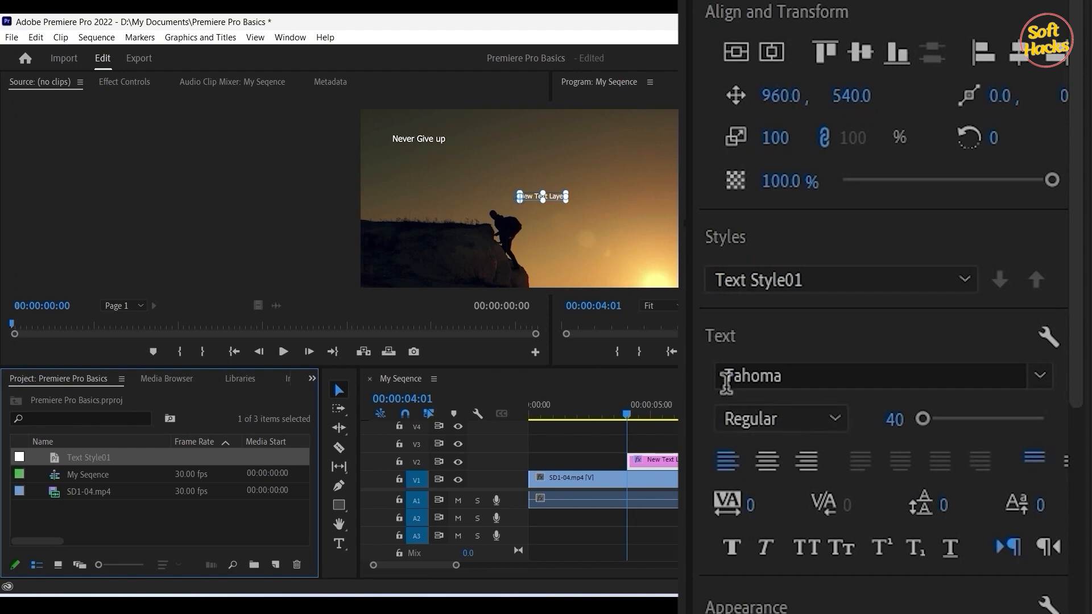
Step: Set the new text layer's font to Montserrat with the ExtraBold Italic style
click(1039, 376)
scroll(845, 260, up, 15)
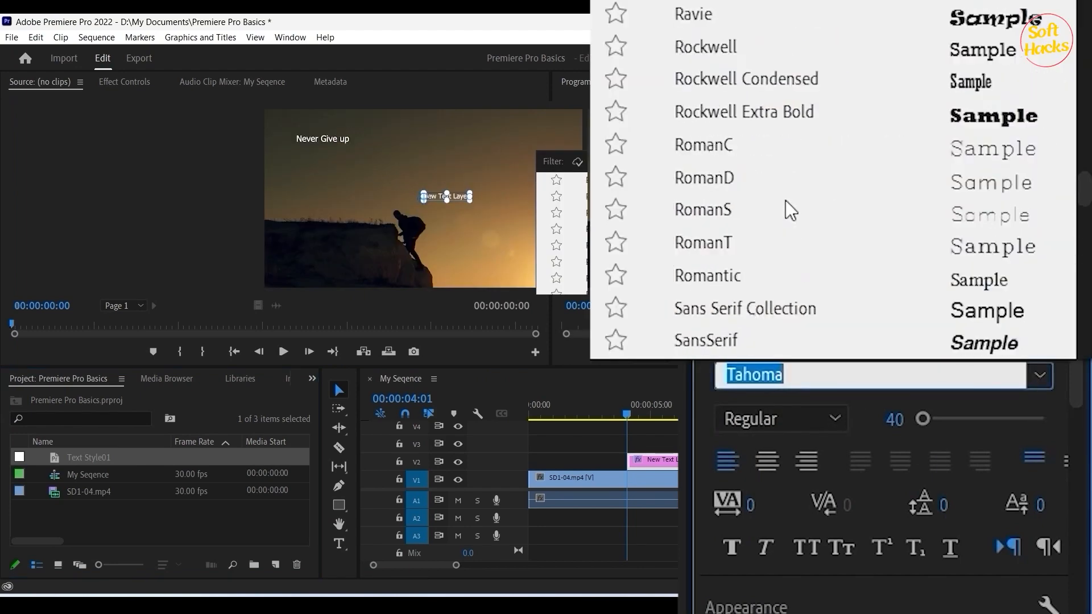
click(682, 212)
click(831, 423)
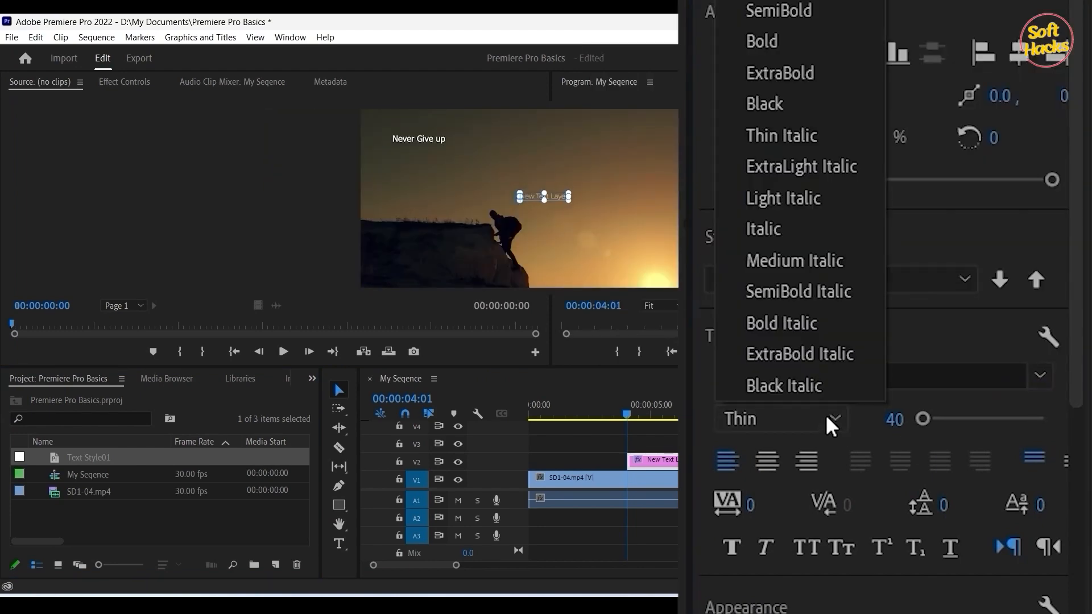
click(799, 353)
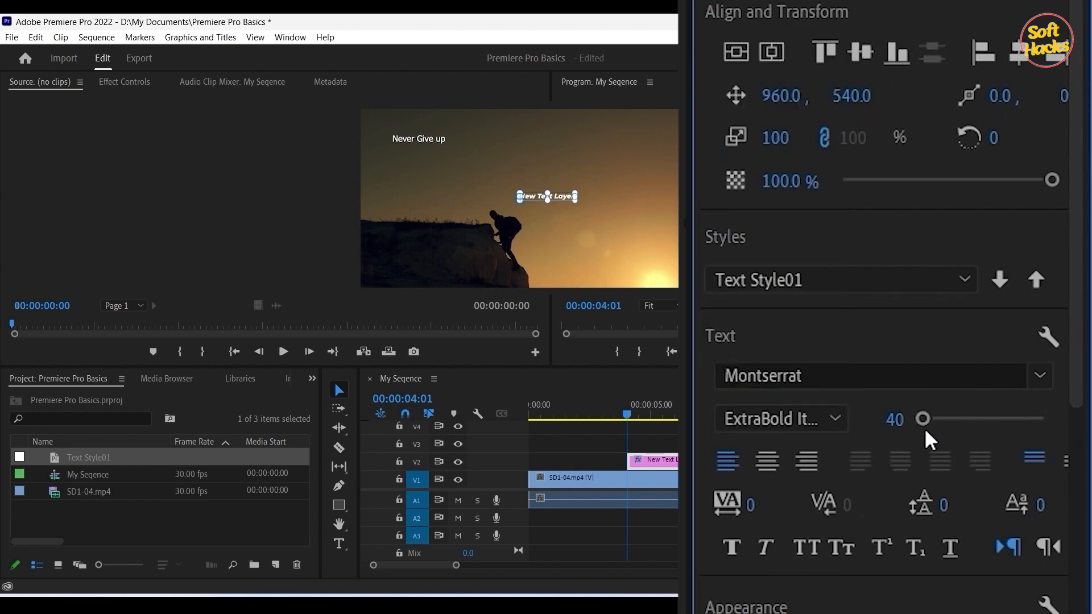
Step: Set the new text layer's font size to 105
drag(924, 423, 929, 418)
click(886, 418)
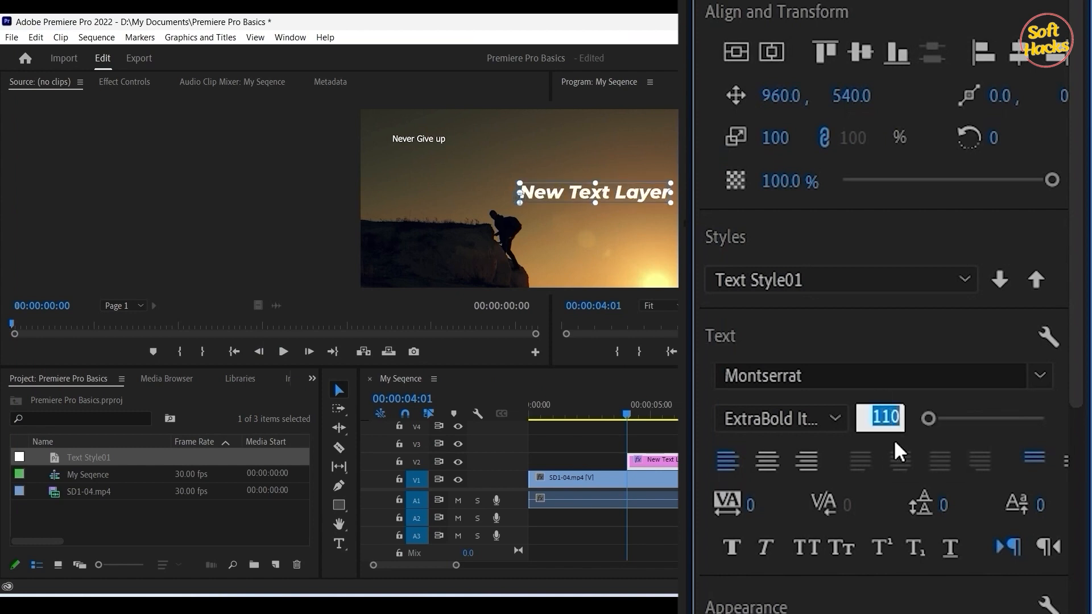
text(105)
key(Return)
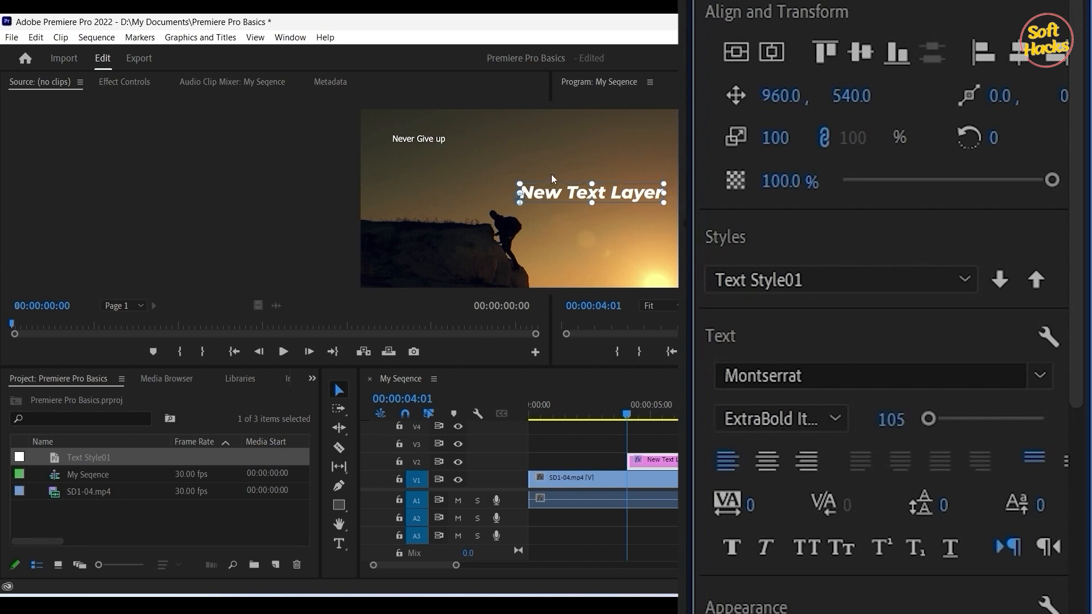
Step: Change the new text layer's fill to a solid medium blue
scroll(1080, 447, down, 5)
scroll(1081, 446, down, 1)
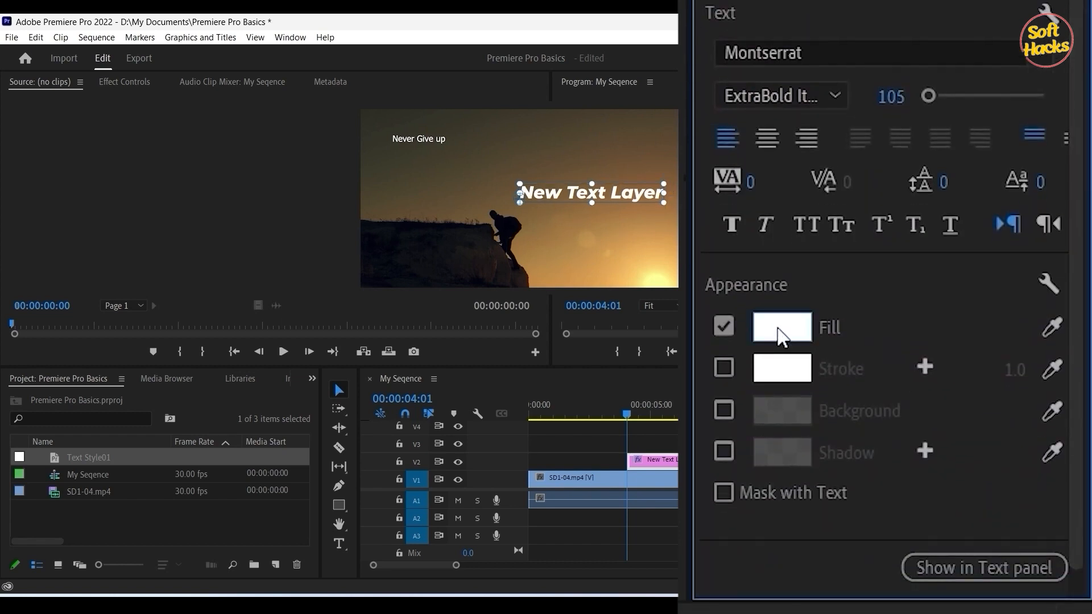
click(780, 334)
click(573, 329)
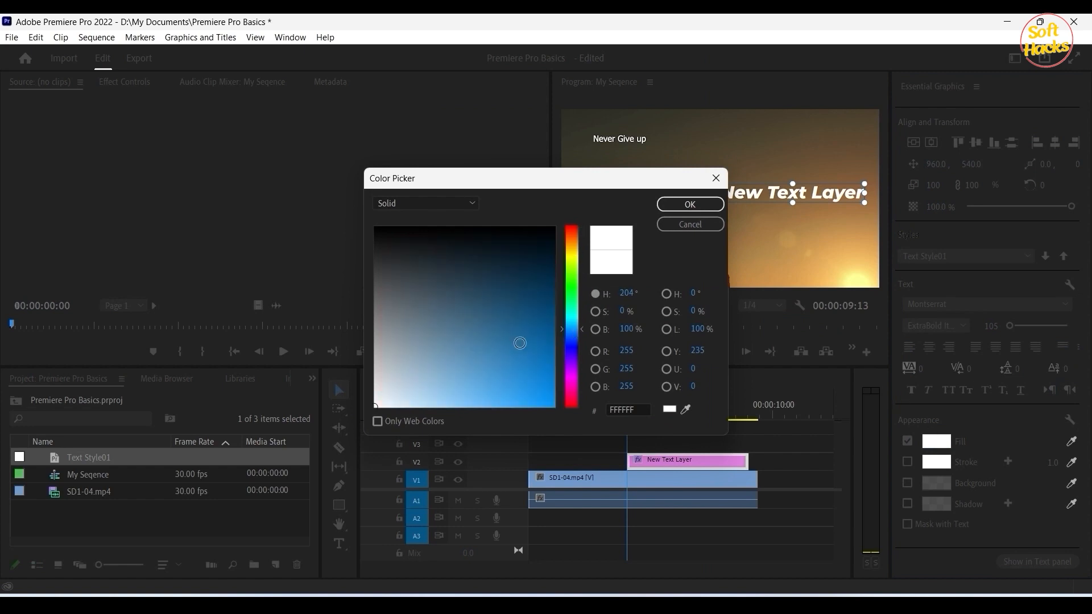
click(520, 343)
click(690, 205)
Step: Give the new text layer a green stroke, colour 32CC3A, with a width of 34
click(937, 462)
click(572, 281)
click(510, 363)
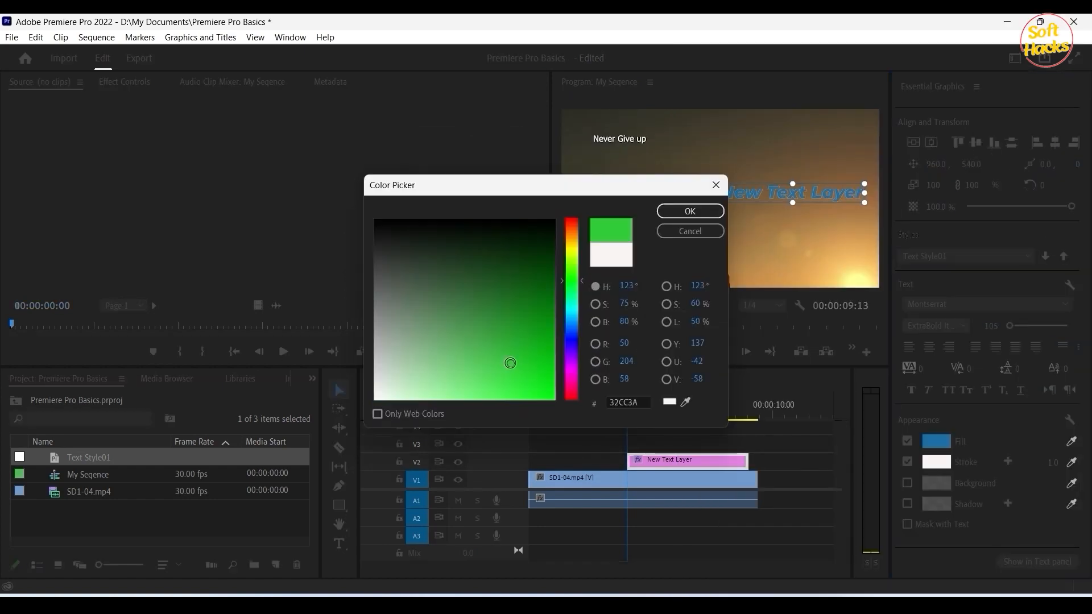
click(686, 211)
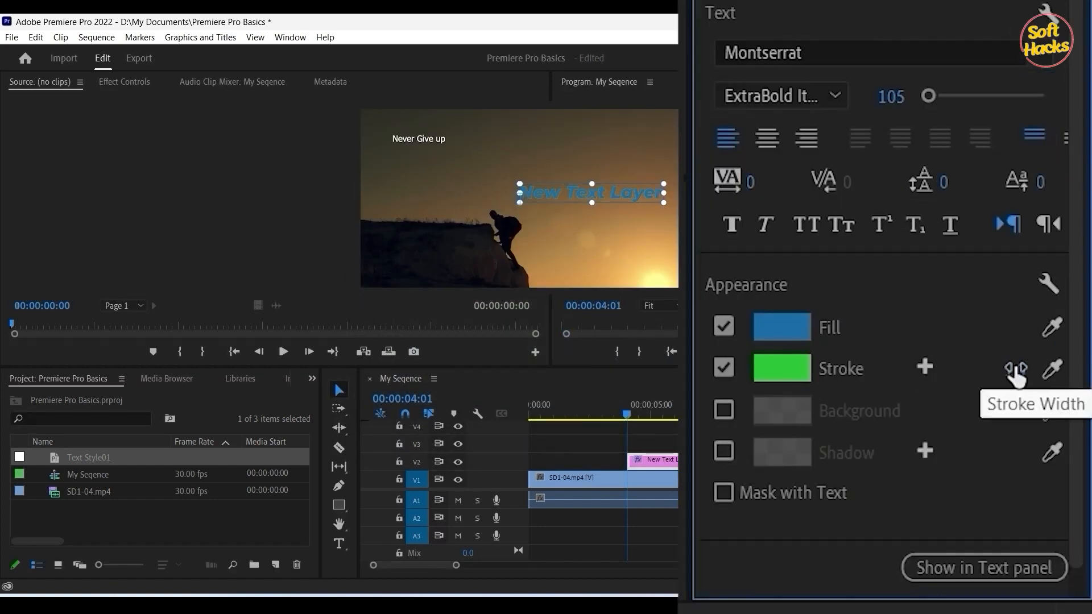
drag(1015, 376, 1032, 375)
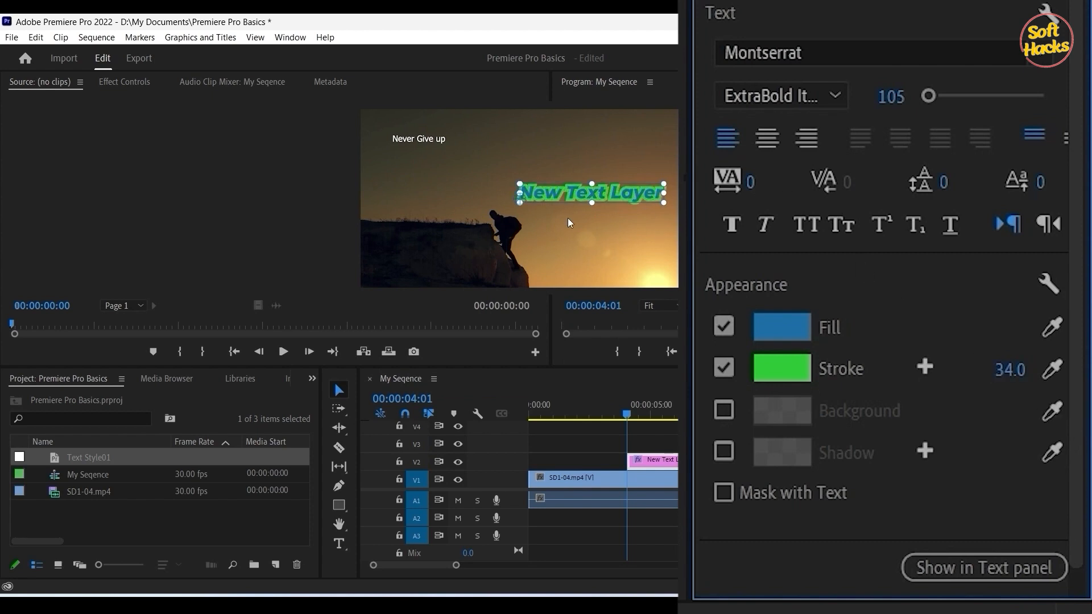
Step: Enable a shadow on the new text layer, increase its distance from the text, and deselect the layer
scroll(1063, 296, down, 1)
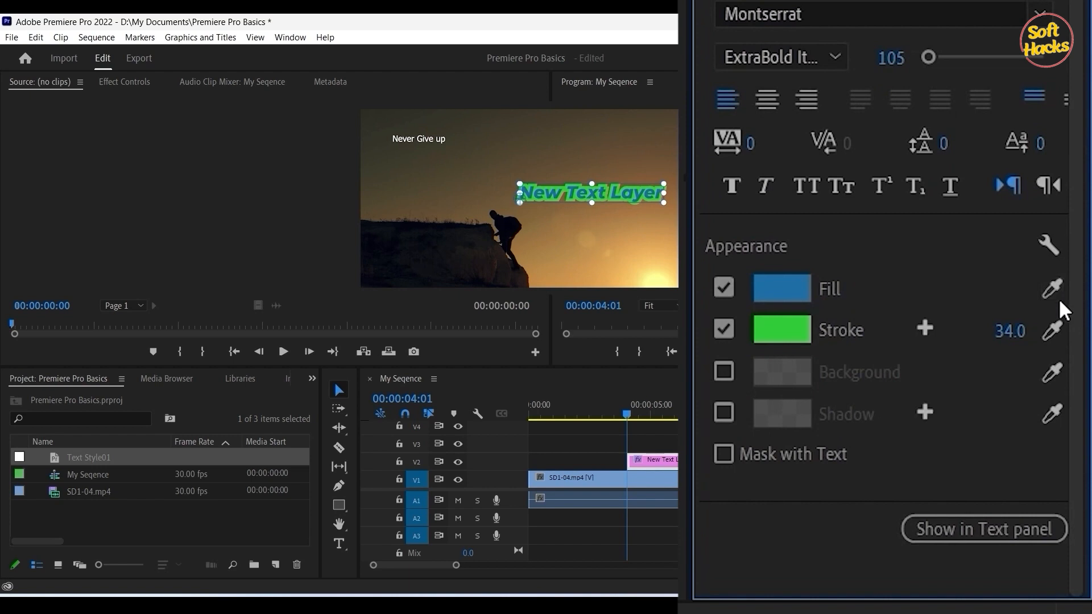
click(724, 413)
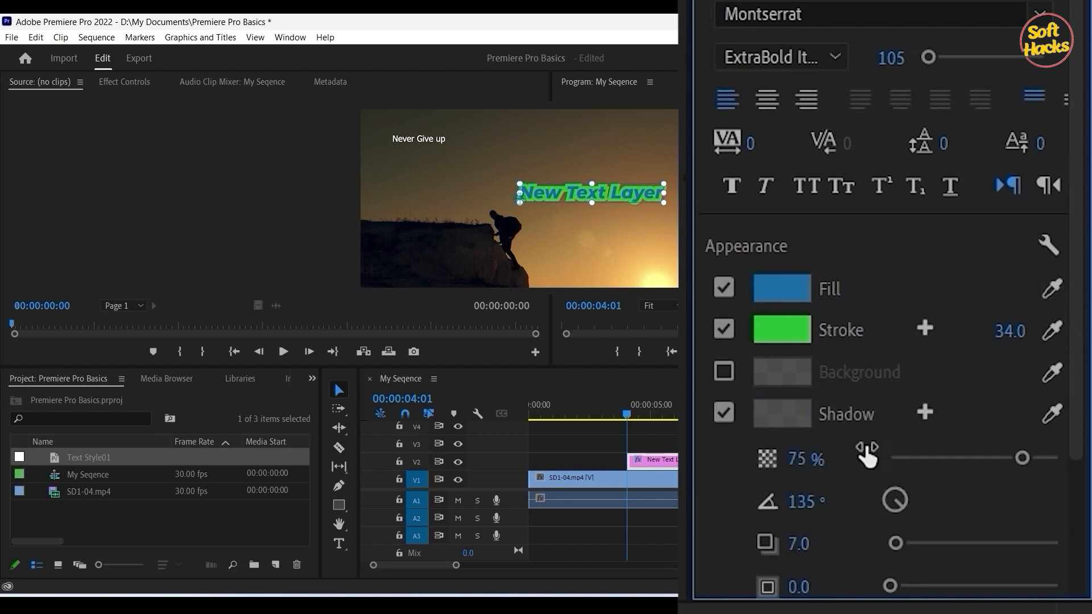
drag(896, 543, 975, 558)
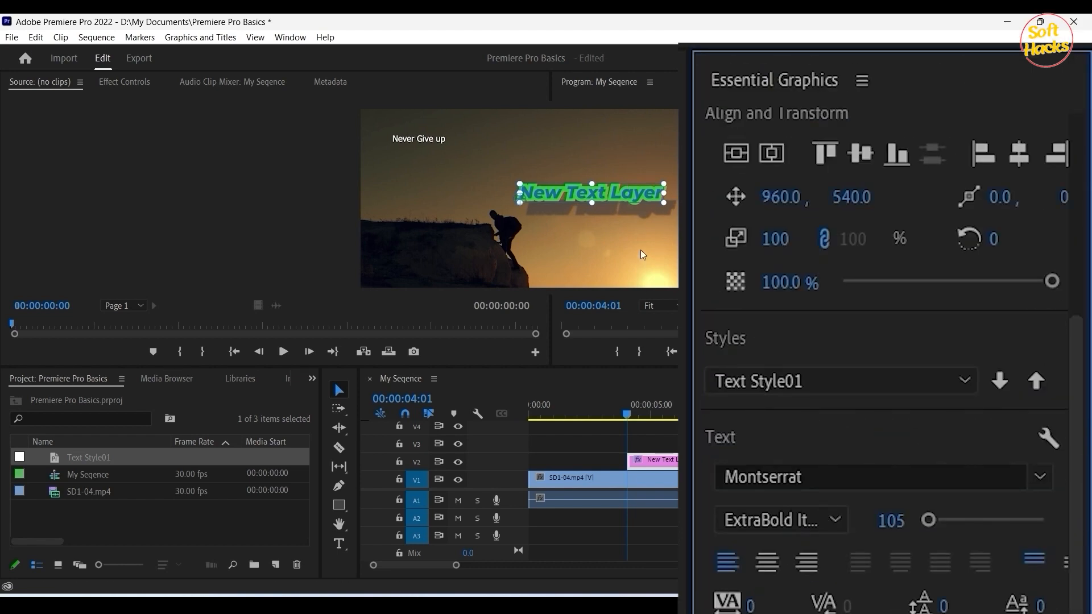
click(640, 250)
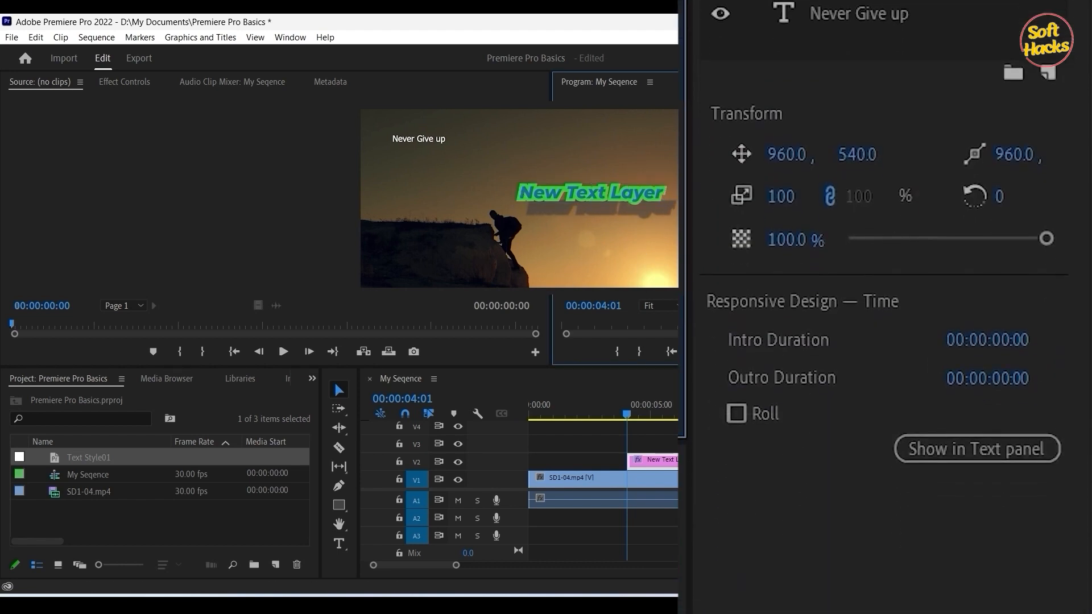
Step: Add another text layer with the default text, placed below the existing New Text Layer, and select it
click(1046, 77)
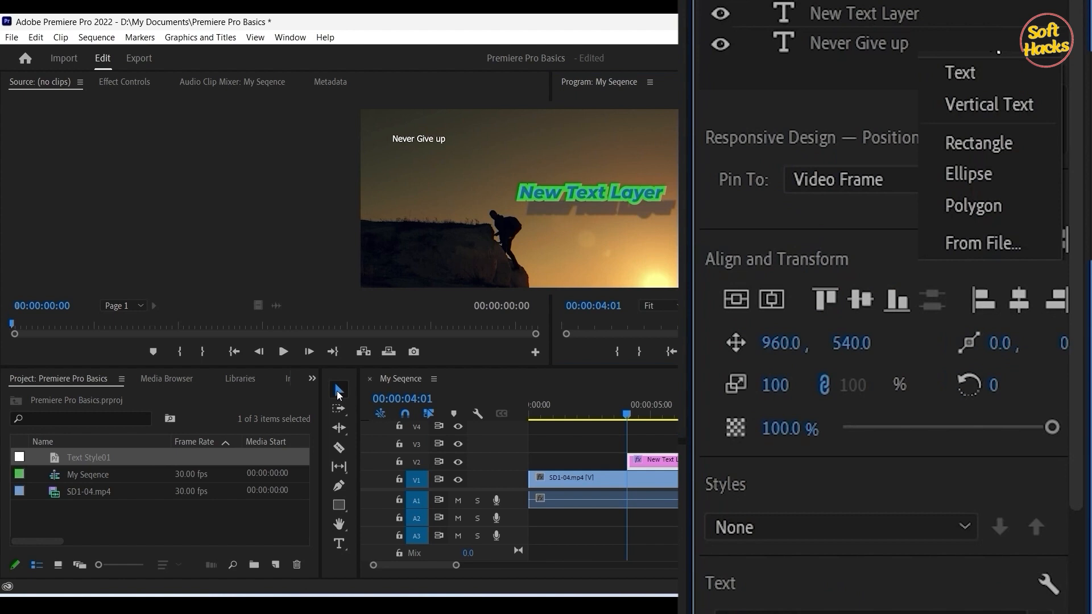
click(957, 70)
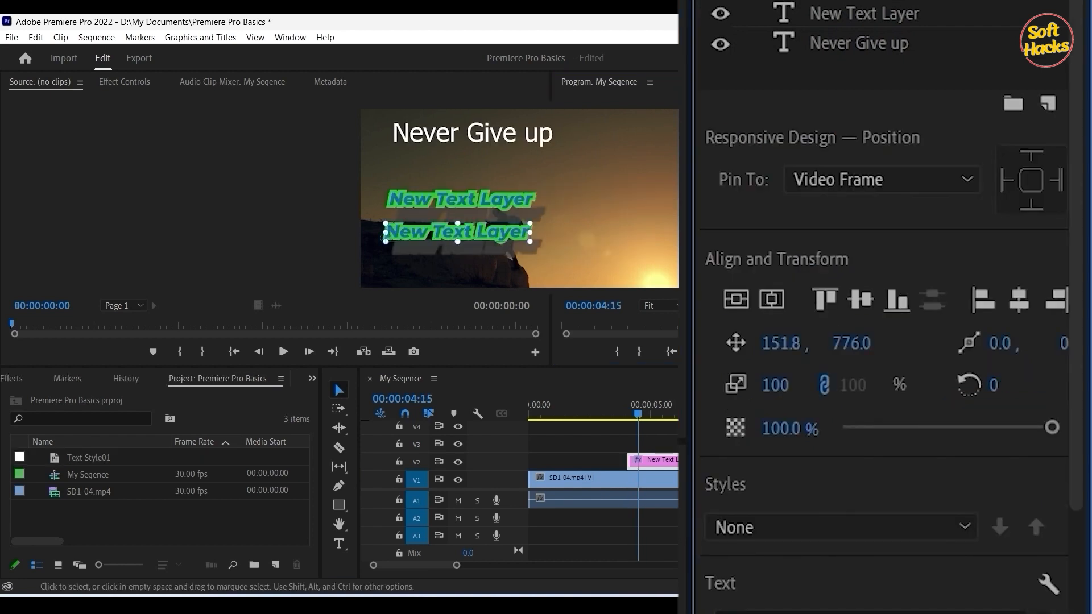
click(703, 438)
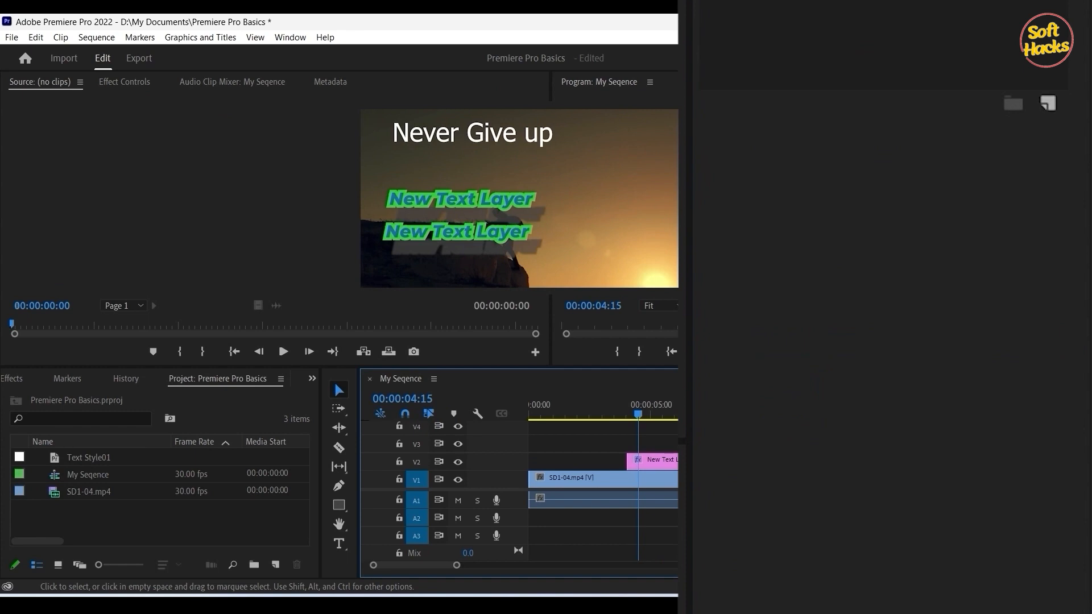
click(460, 233)
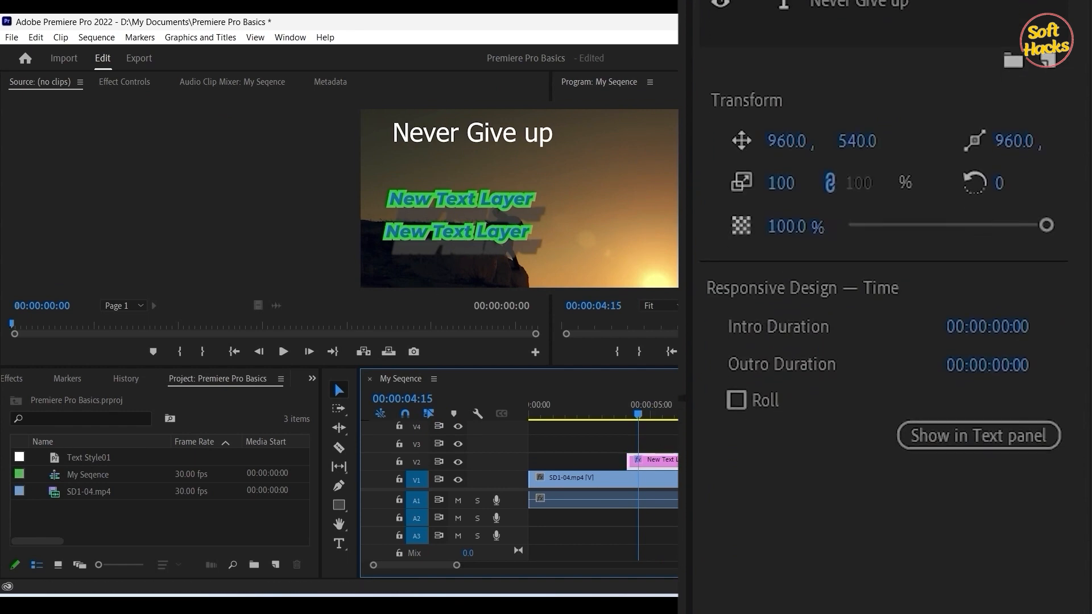
click(406, 233)
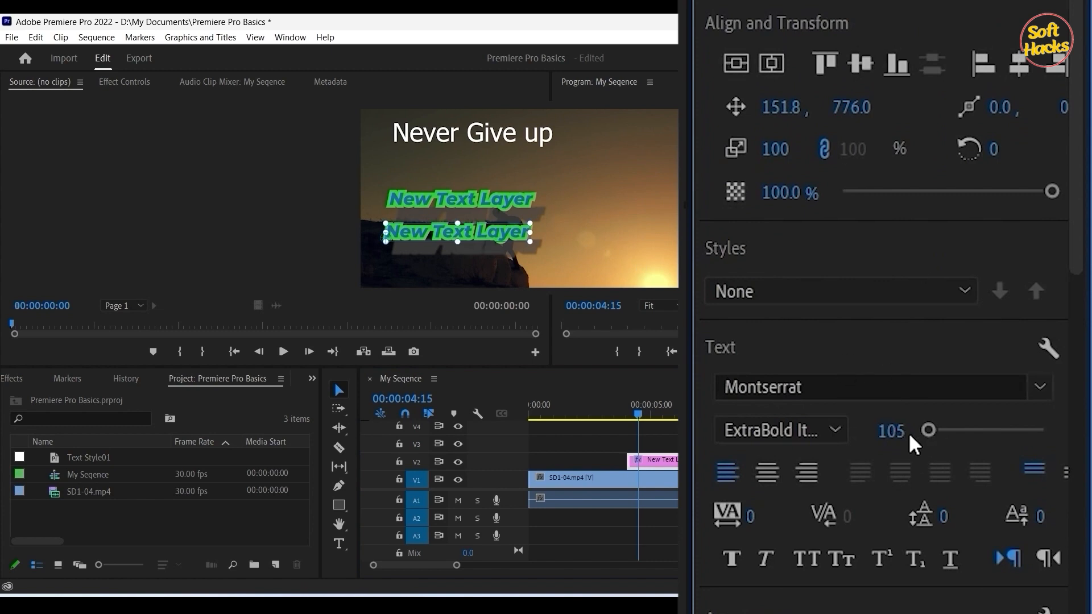
Step: Enlarge the lower text layer's font size to about 201 and change its fill to purple
drag(926, 429, 930, 427)
scroll(1064, 342, down, 8)
click(795, 194)
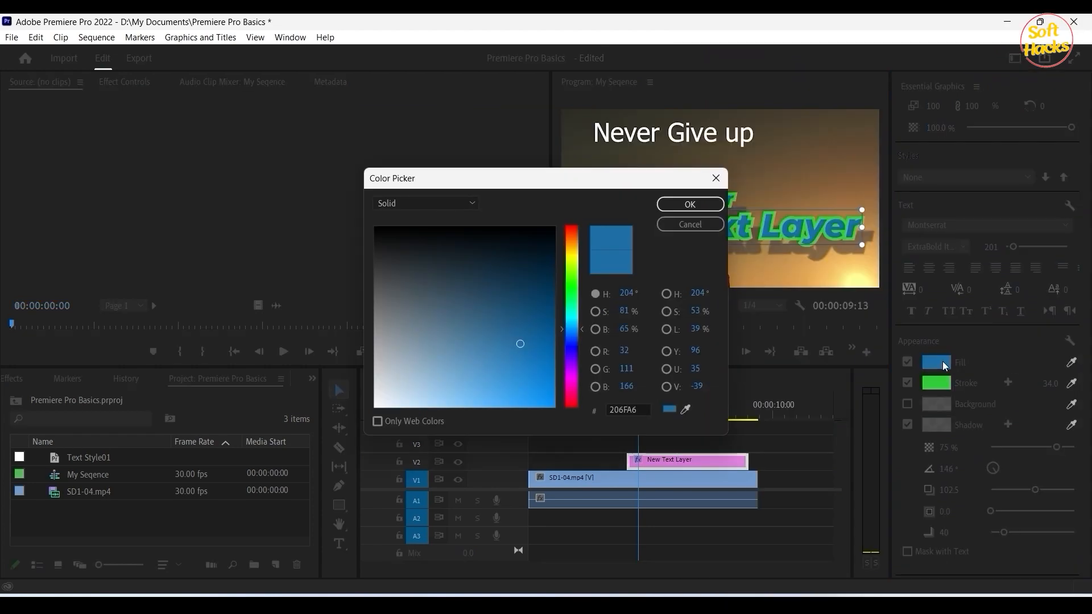
click(571, 380)
click(690, 204)
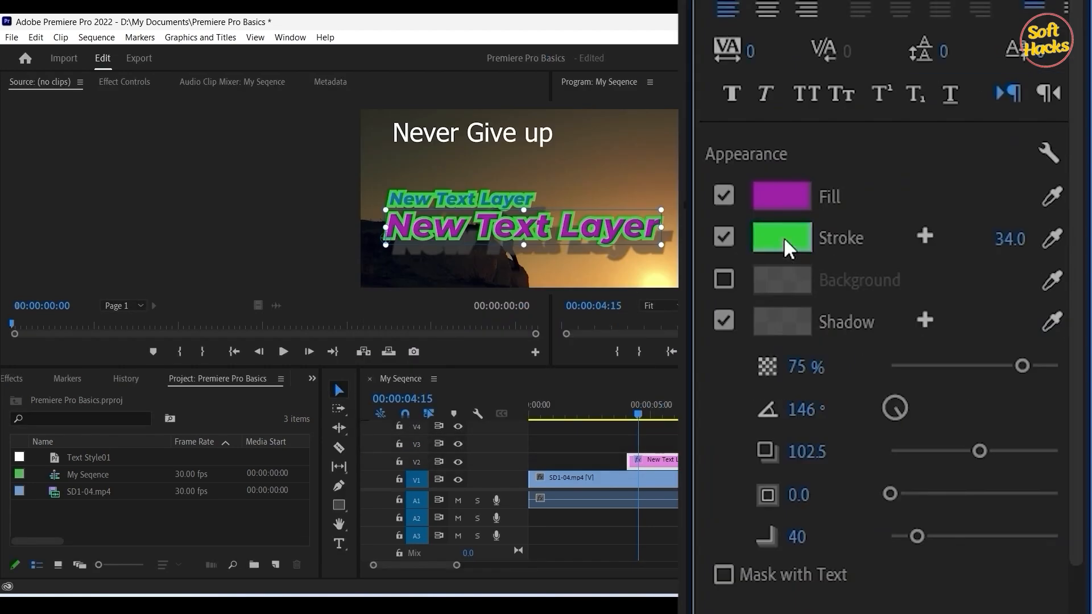
Step: Change the lower text layer's stroke to blue and move the text up and to the right in the frame
click(785, 245)
click(576, 340)
click(690, 210)
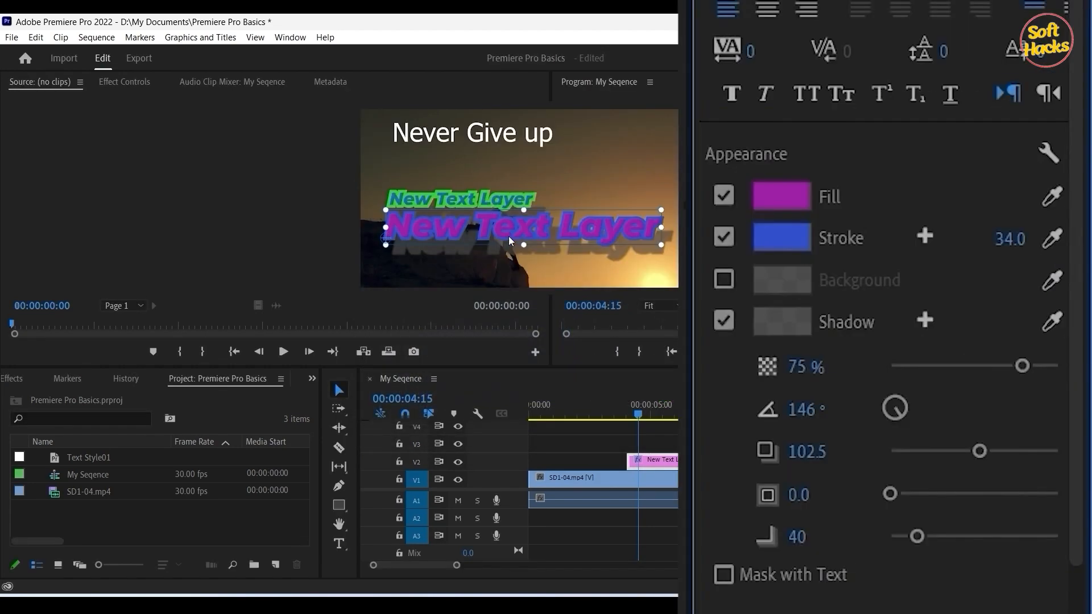
mouse_move(509, 233)
mouse_down()
mouse_move(542, 217)
mouse_move(554, 158)
mouse_move(495, 170)
mouse_move(562, 212)
mouse_up()
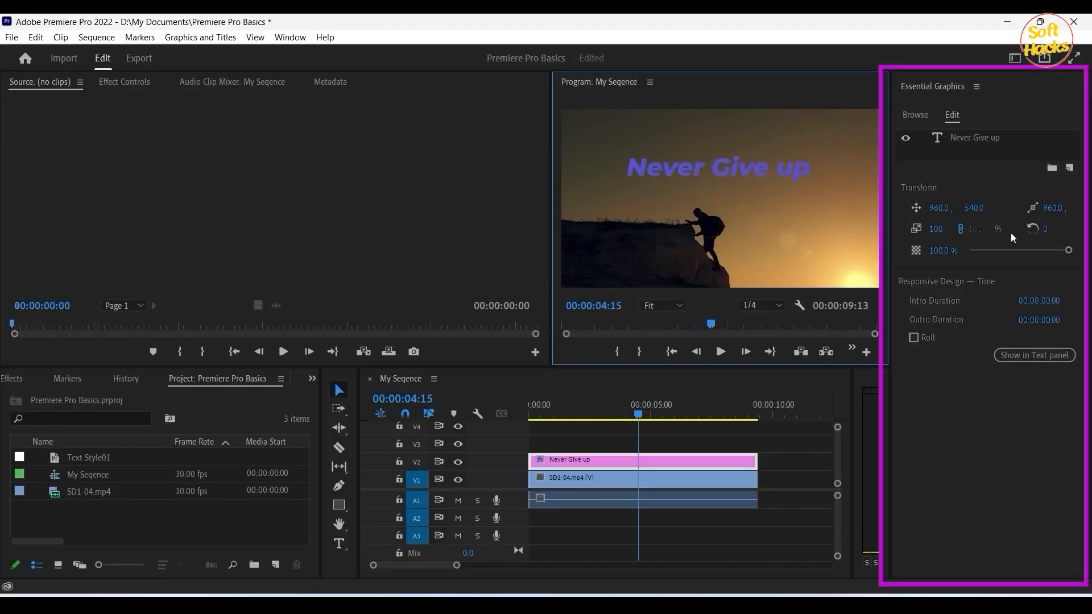
Step: Add a rectangle shape layer to the Never Give up graphic and turn off its fill
click(1069, 168)
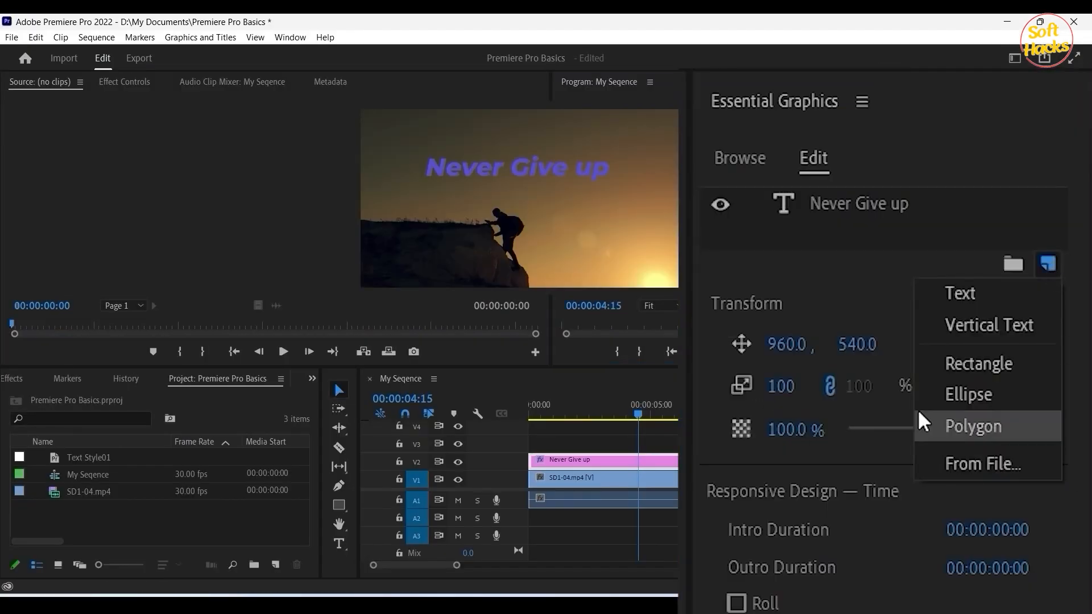
click(988, 366)
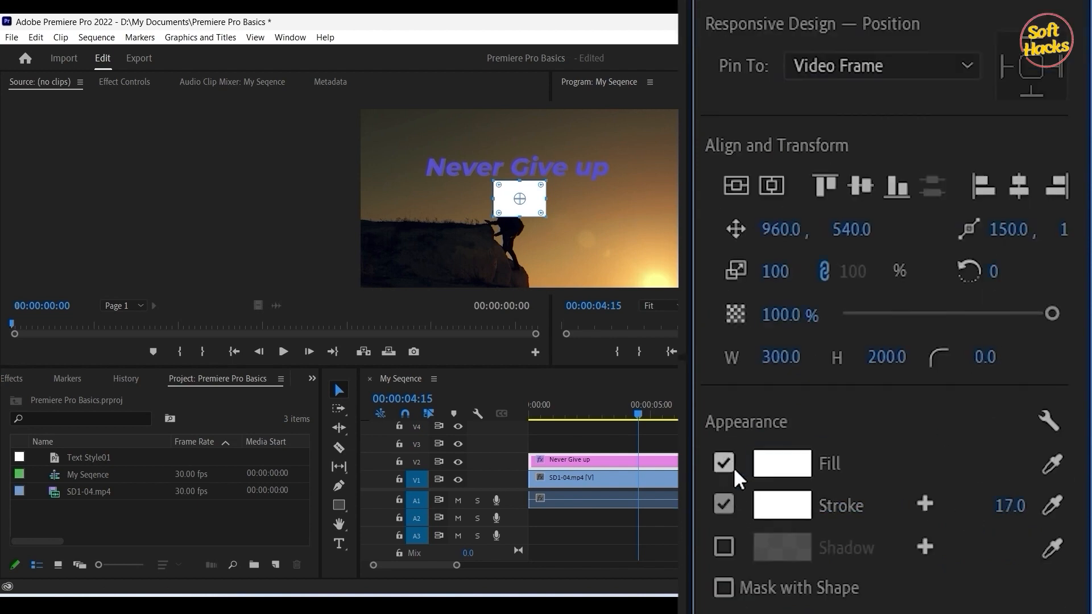
click(723, 463)
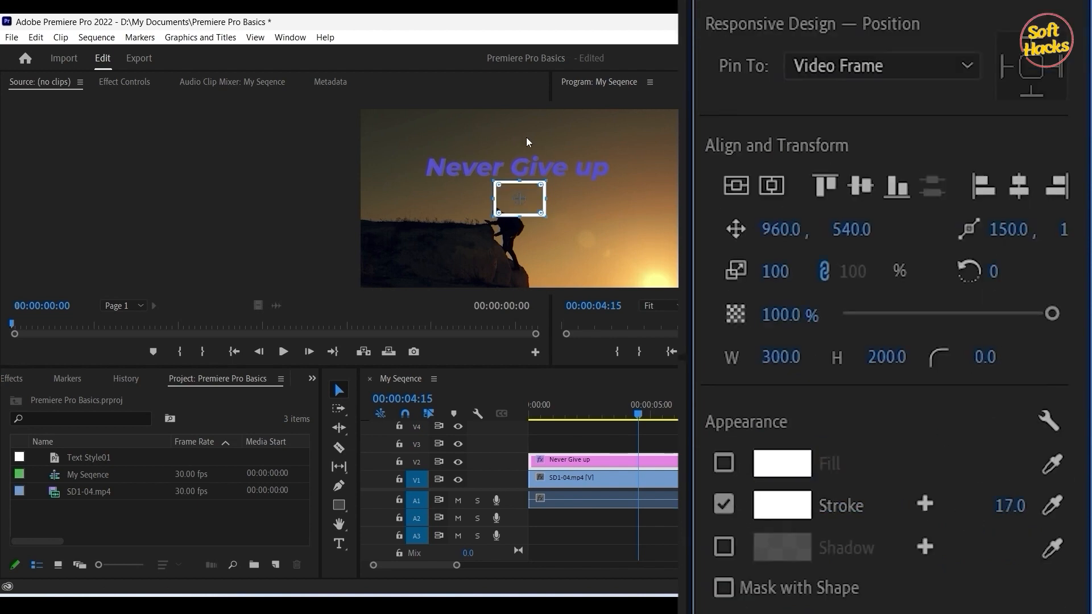
Step: Change the rectangle's stroke to pink and fit the rectangle around the Never Give up text as a frame
click(774, 506)
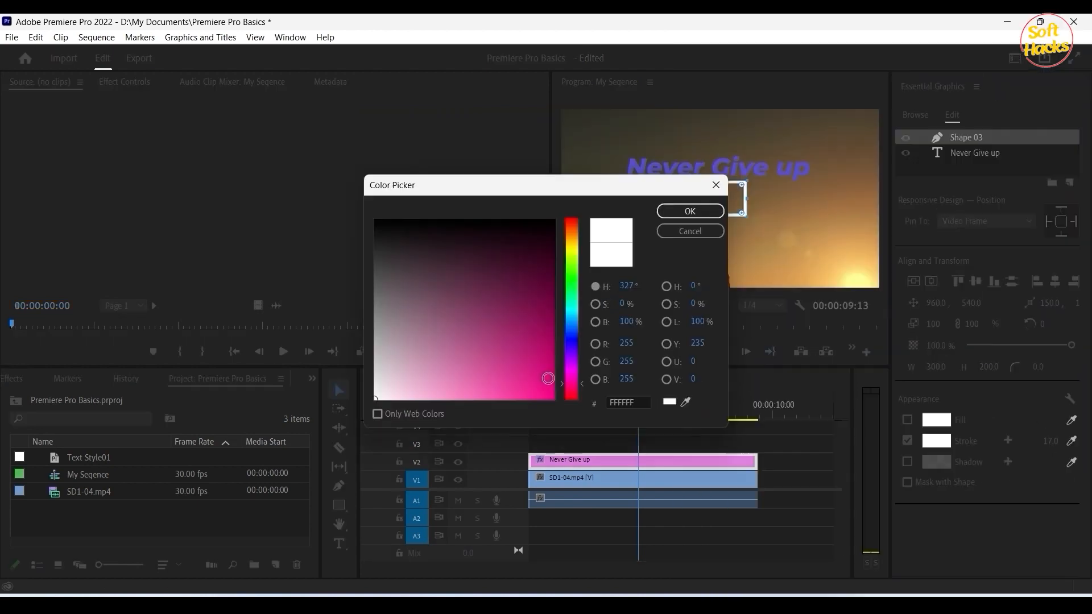
click(537, 383)
click(690, 211)
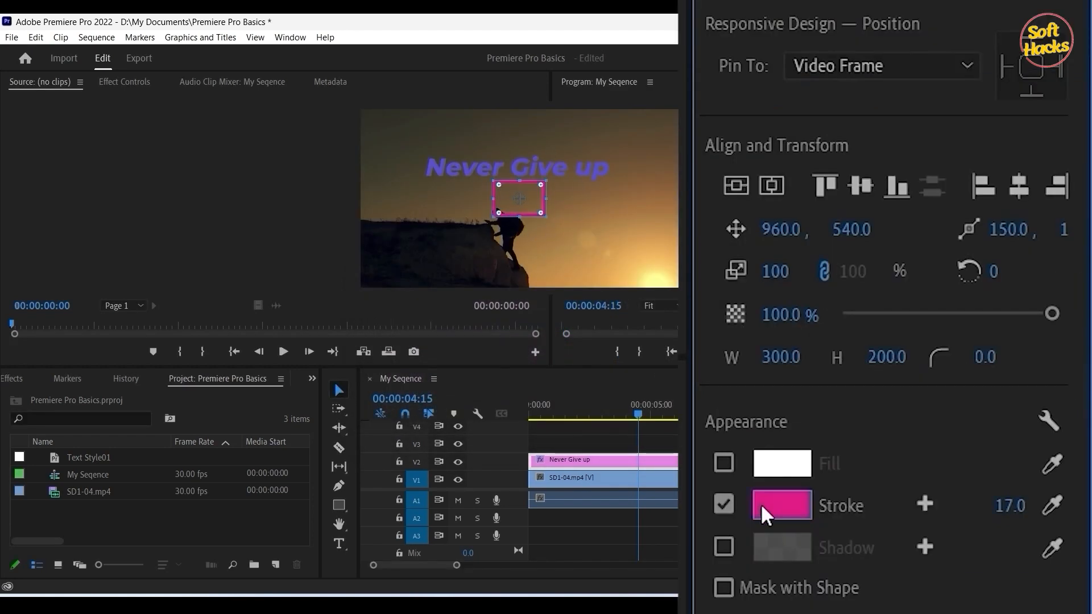
drag(512, 205, 623, 166)
Step: Add an ellipse shape layer, set its height to 300 to make a circle, and turn on its fill
click(1049, 107)
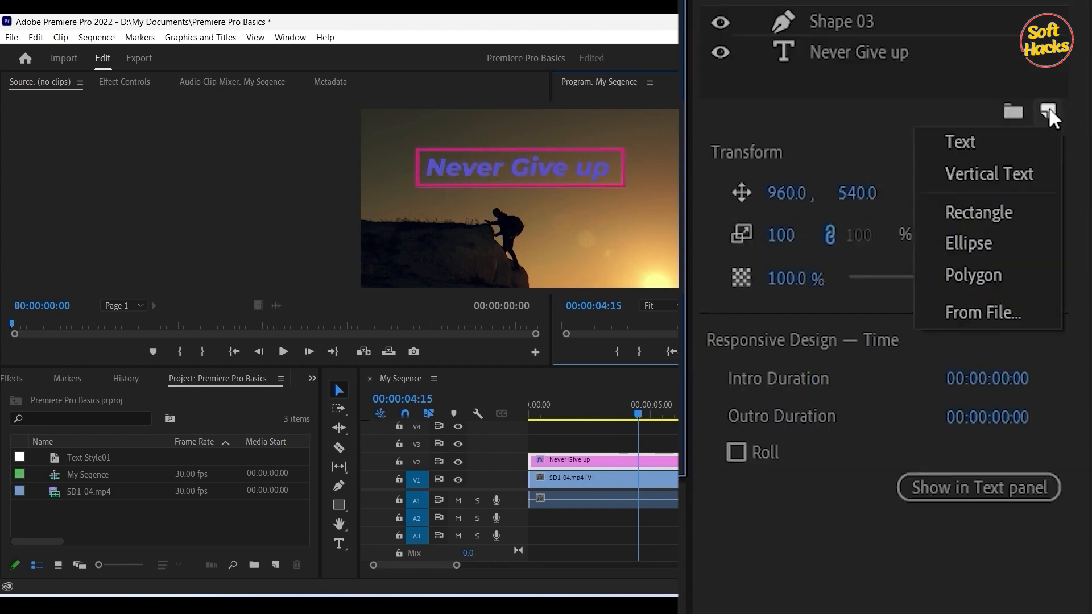
click(968, 243)
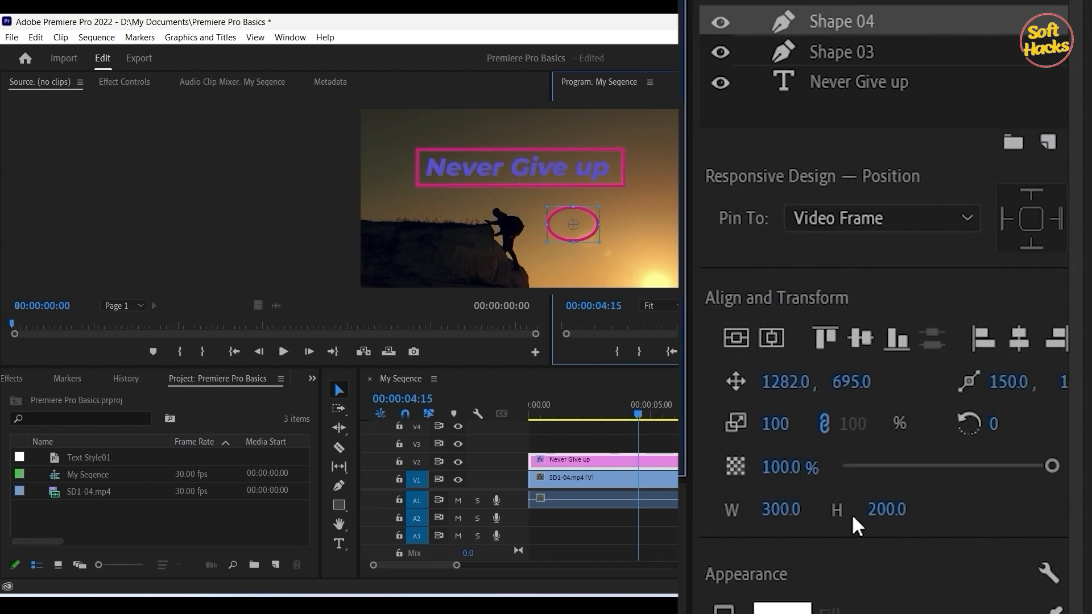
click(884, 512)
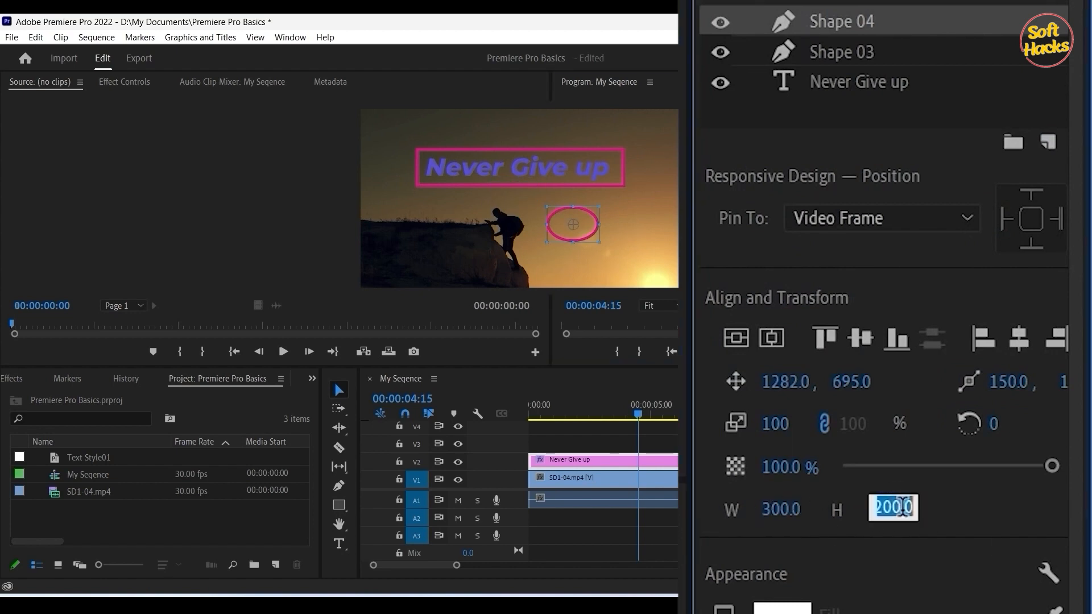
text(3)
key(Return)
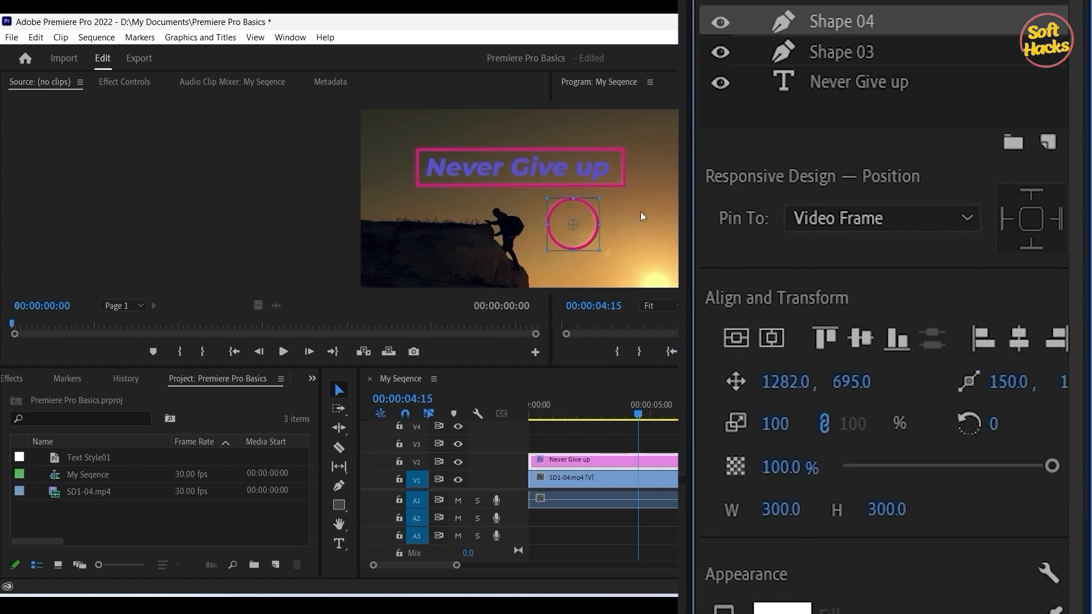
scroll(739, 495, down, 3)
click(725, 495)
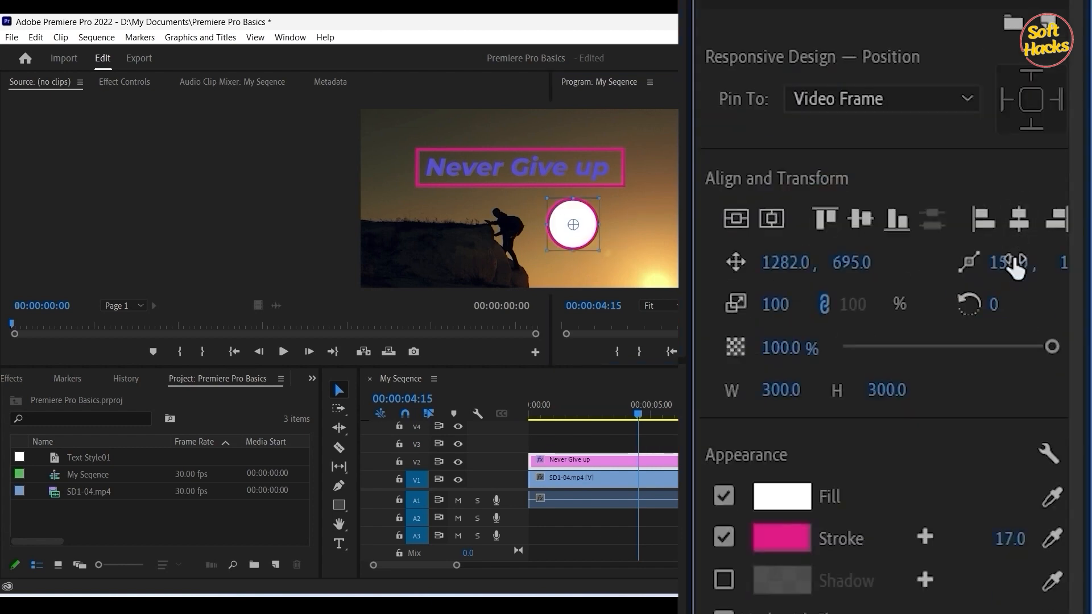
Step: Try aligning the circle to the frame's top, vertical centre, bottom, left, horizontal centre and right
click(828, 212)
click(853, 216)
click(892, 220)
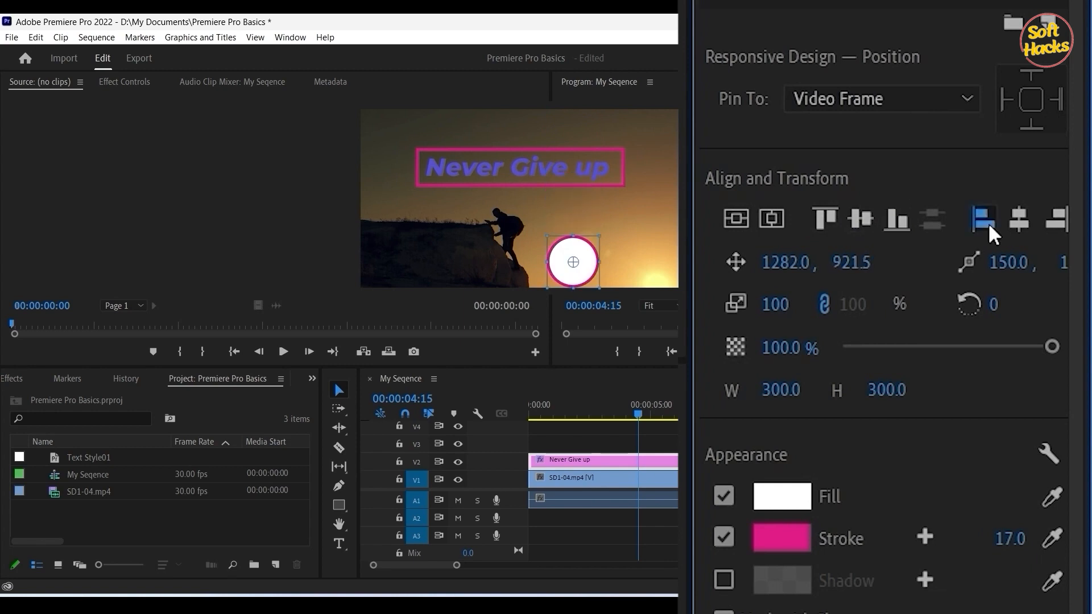
click(988, 222)
click(1018, 219)
click(1050, 220)
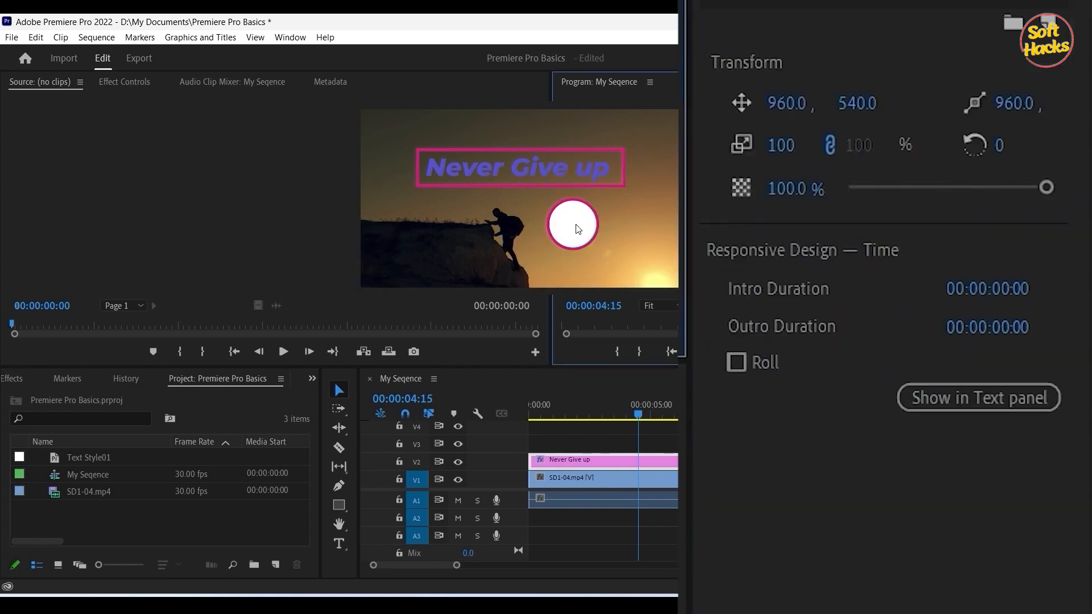
Step: Move the circle over the Never Give up text, then into the lower-right corner of the video frame
click(574, 227)
drag(575, 226, 530, 168)
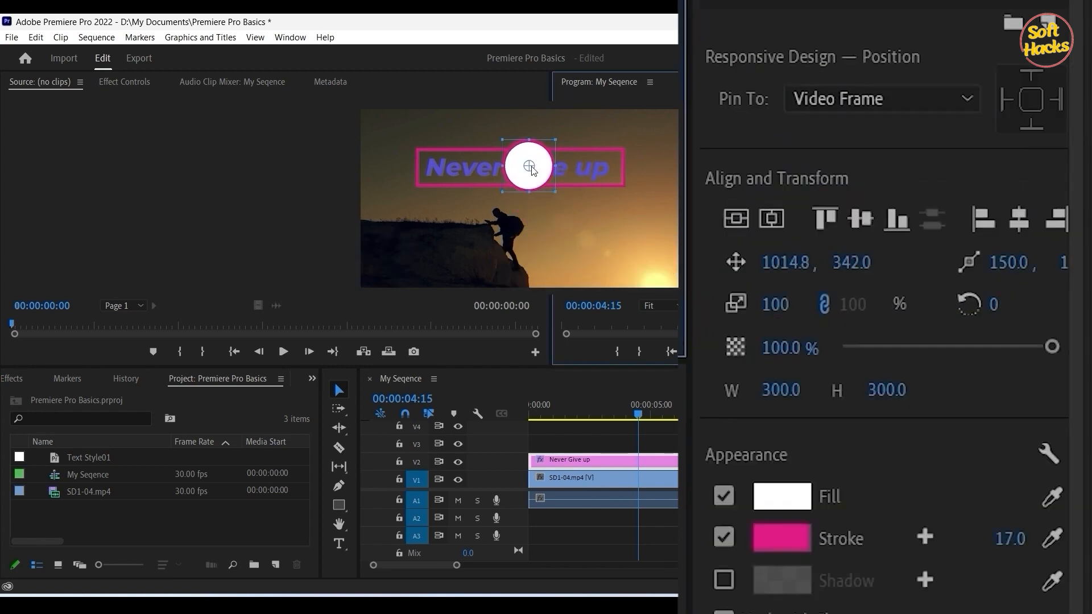
drag(861, 151, 879, 233)
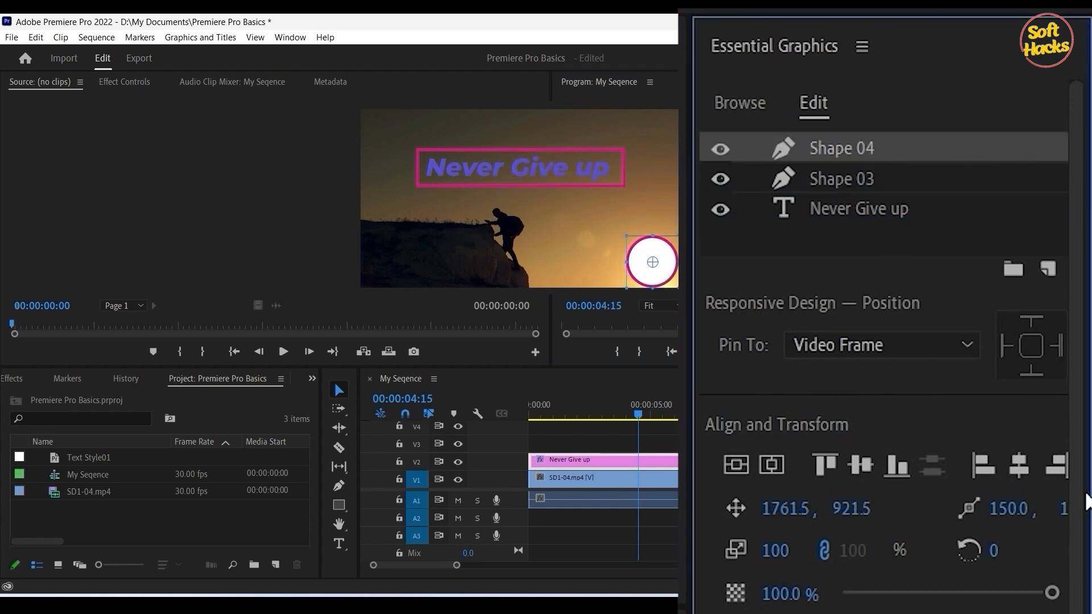
Step: Add a polygon shape layer and set its number of sides to 6
click(1049, 268)
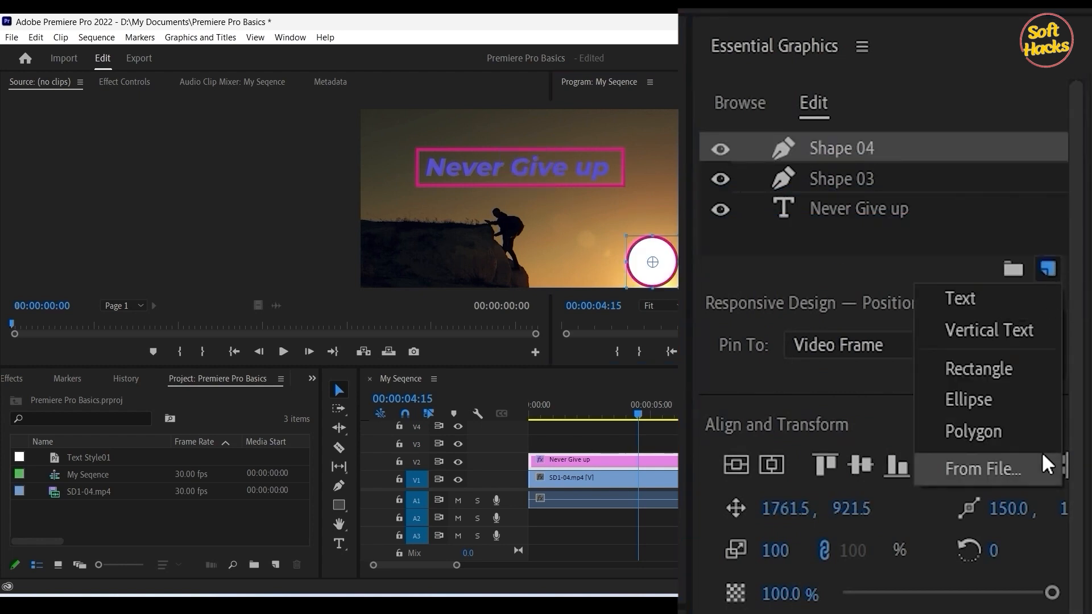
click(984, 431)
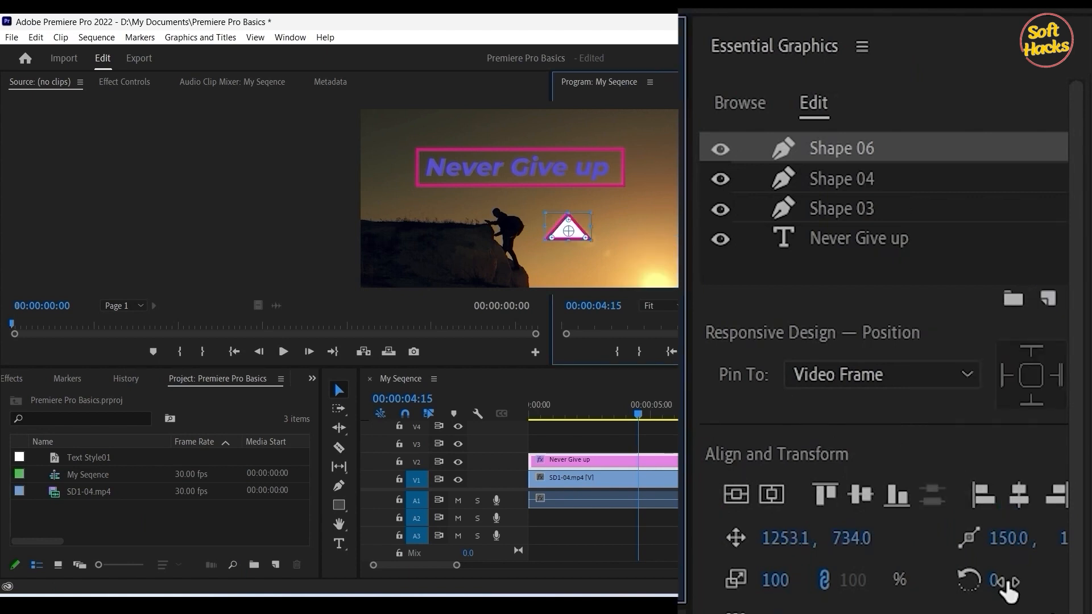
scroll(991, 466, down, 3)
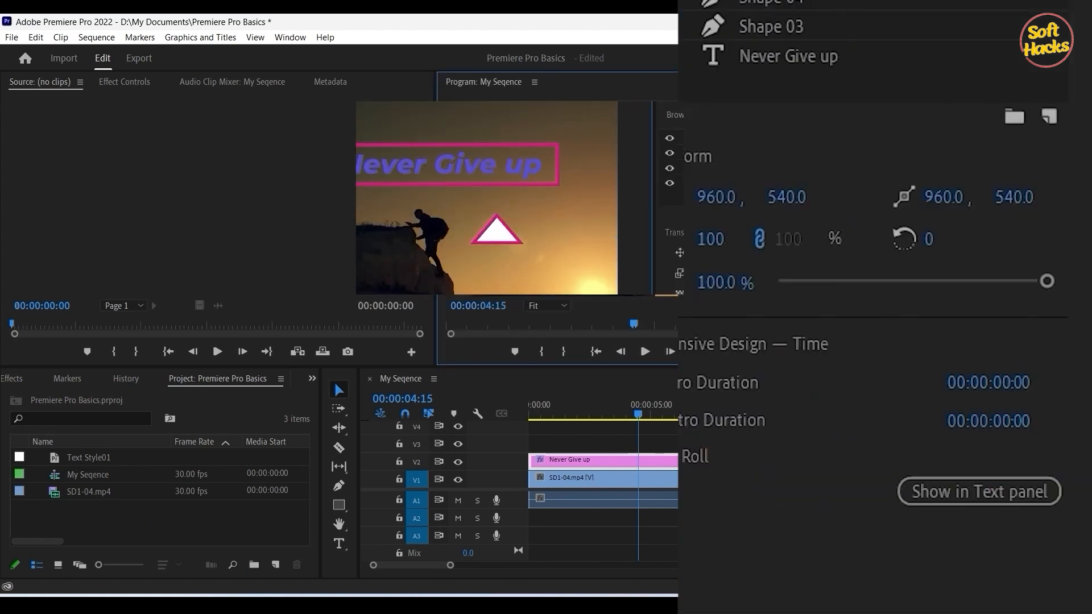
click(507, 234)
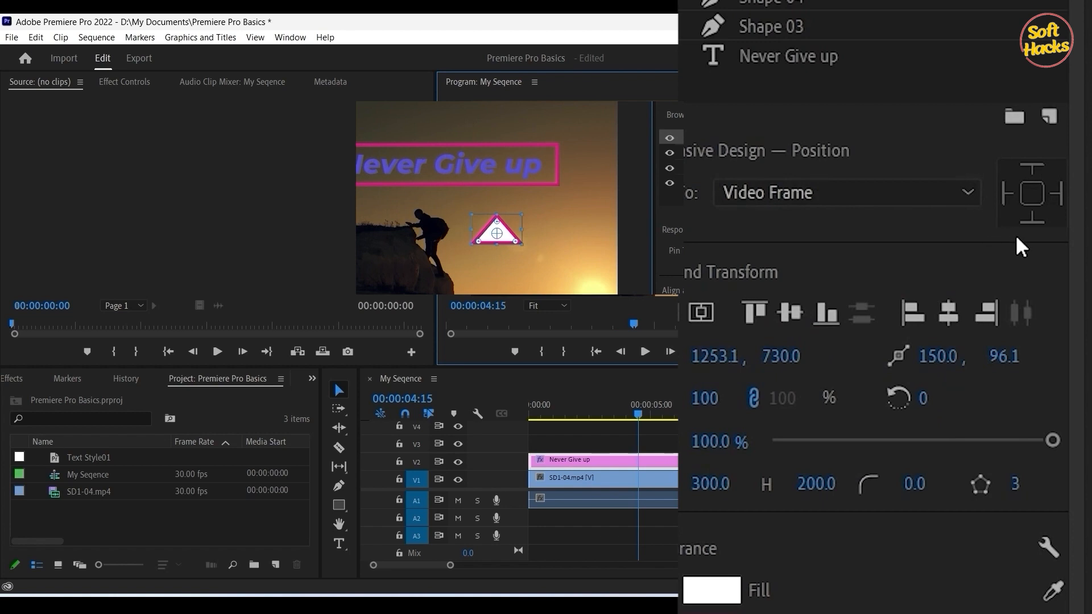
click(1016, 495)
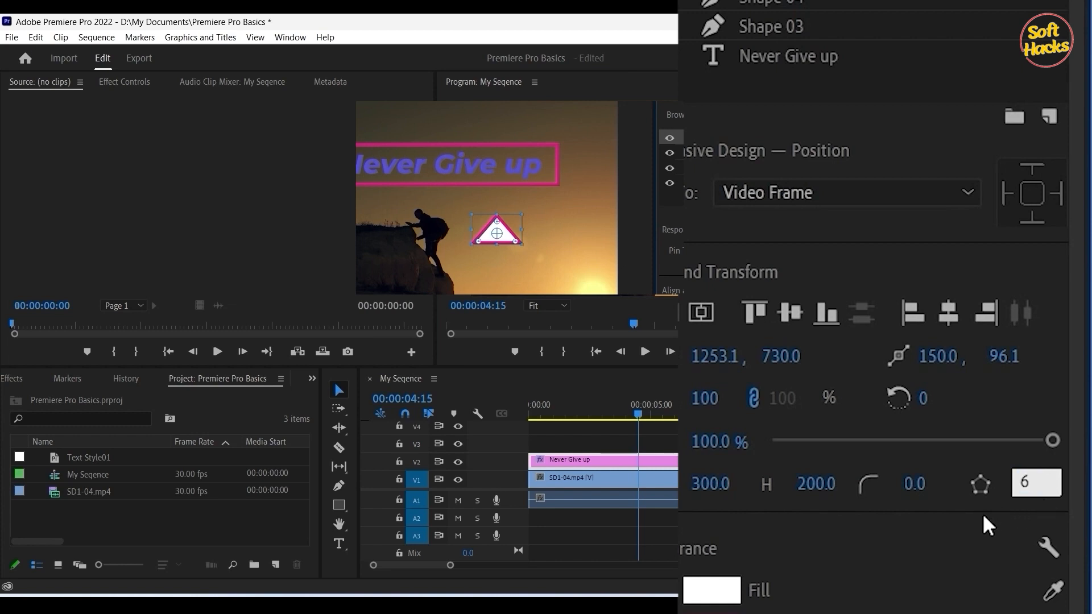
text(6)
key(Return)
click(551, 240)
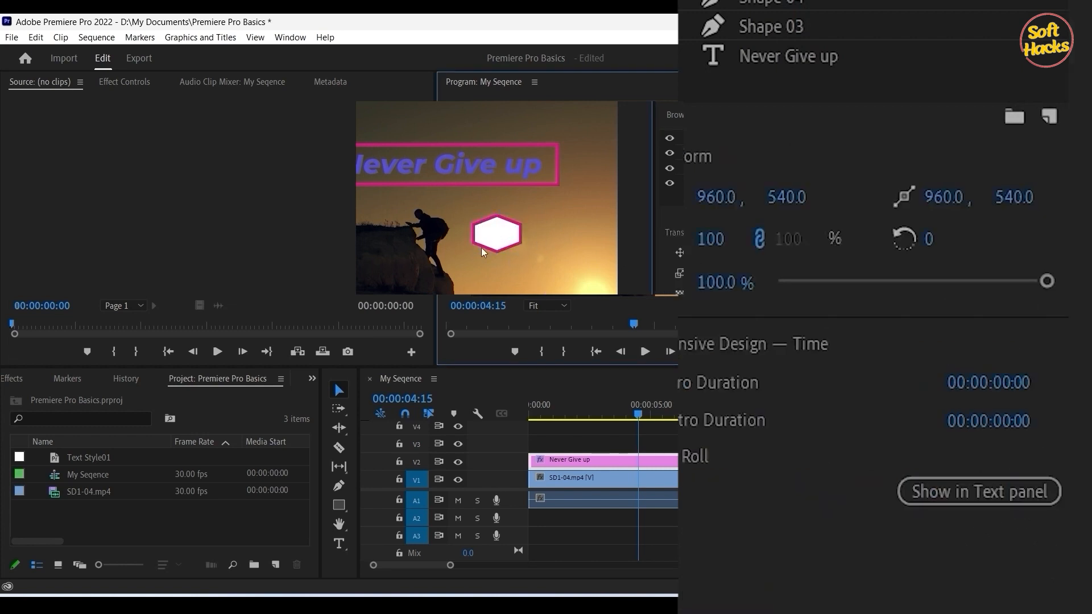
Step: Set the hexagon's rotation to 90 degrees
click(508, 236)
click(945, 397)
text(90)
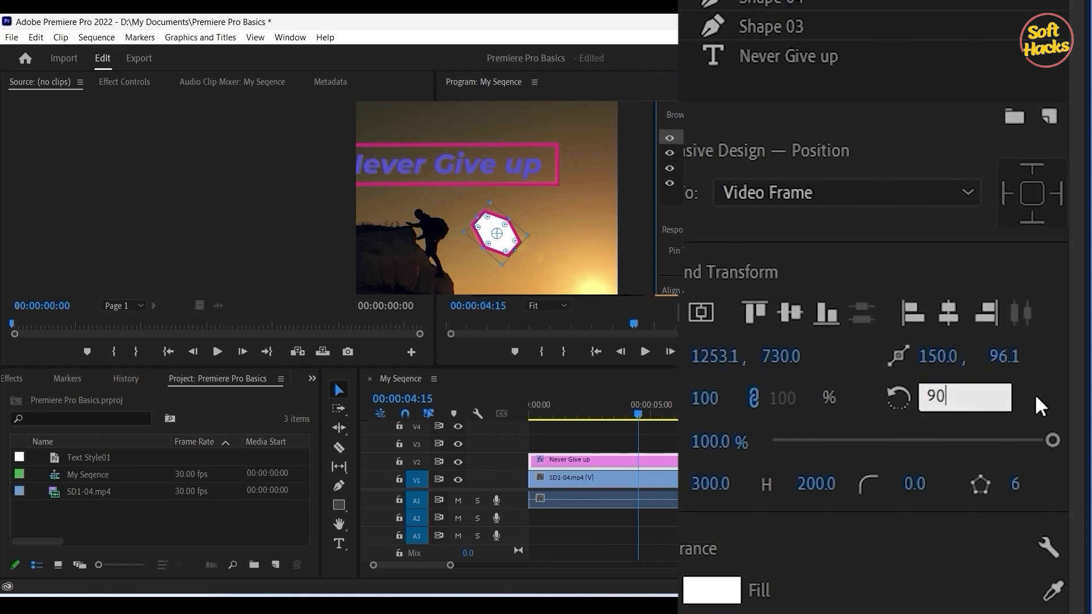
key(Return)
drag(927, 398, 1012, 398)
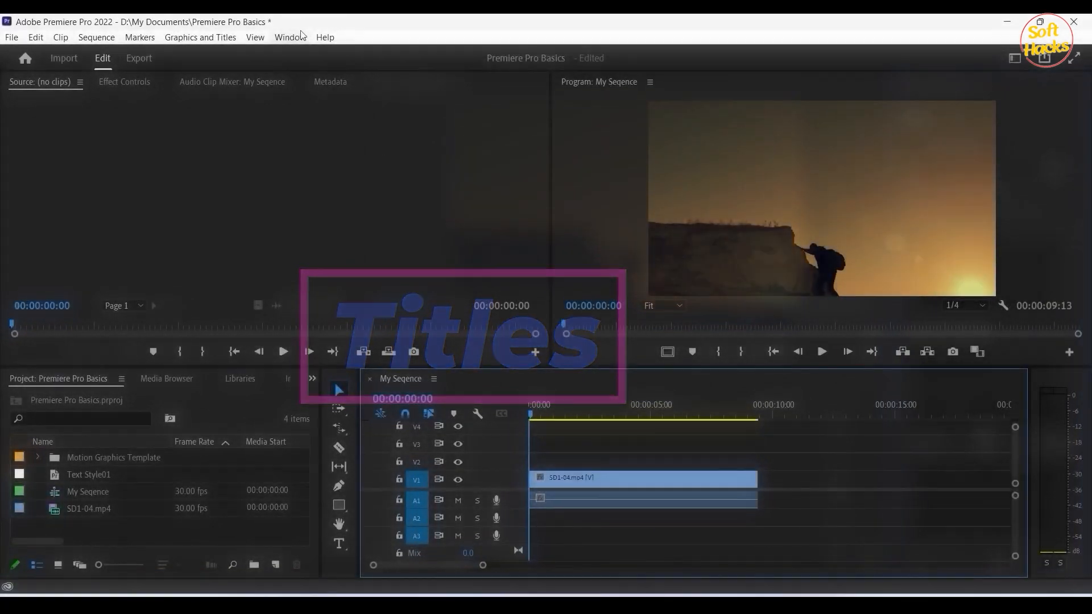
Step: Show Essential Graphics and widen the Program monitor area
click(300, 37)
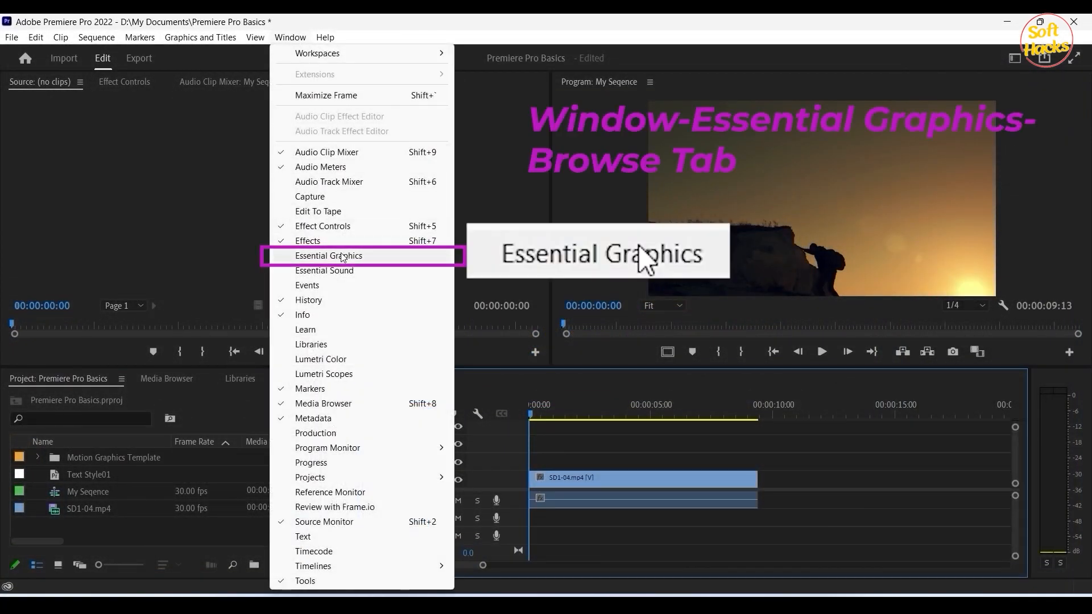
click(343, 256)
drag(550, 232, 359, 253)
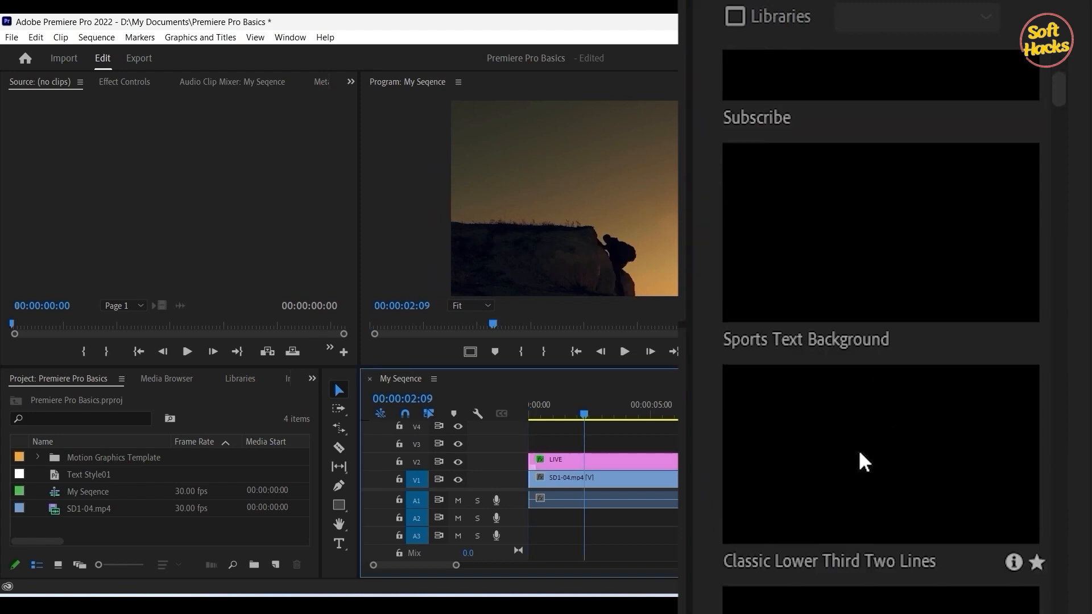
Step: Place the Classic Lower Third Two Lines template on V3 at the sequence start and extend it to the video clip's end
drag(325, 438, 327, 442)
drag(443, 442, 550, 442)
Step: Replace the lower third's name line with "Invincible Spirit"
click(312, 267)
double_click(312, 267)
text(Invinc)
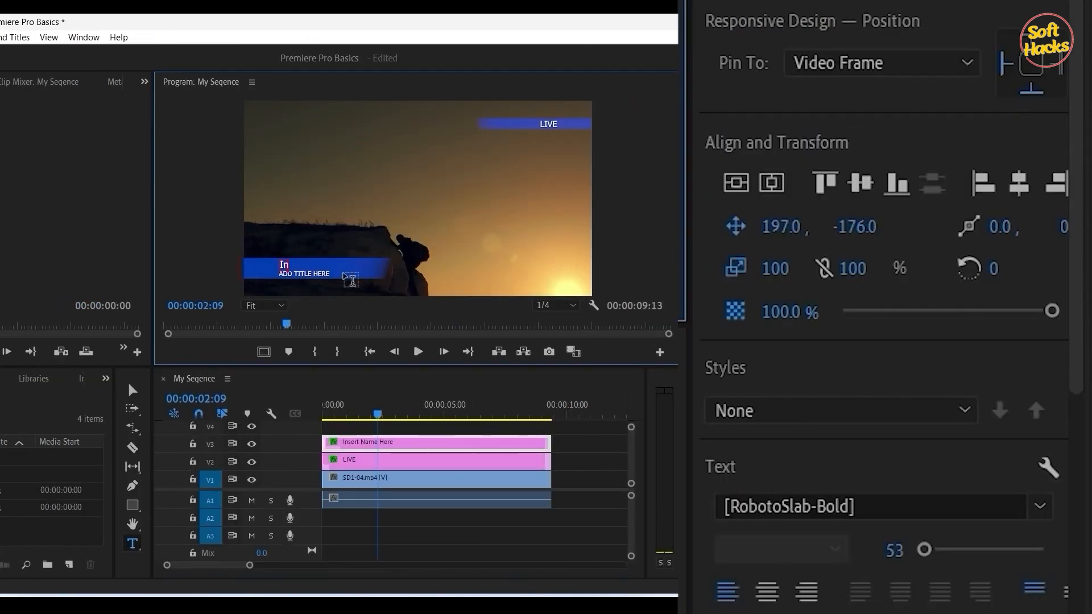
text(ible Spirit)
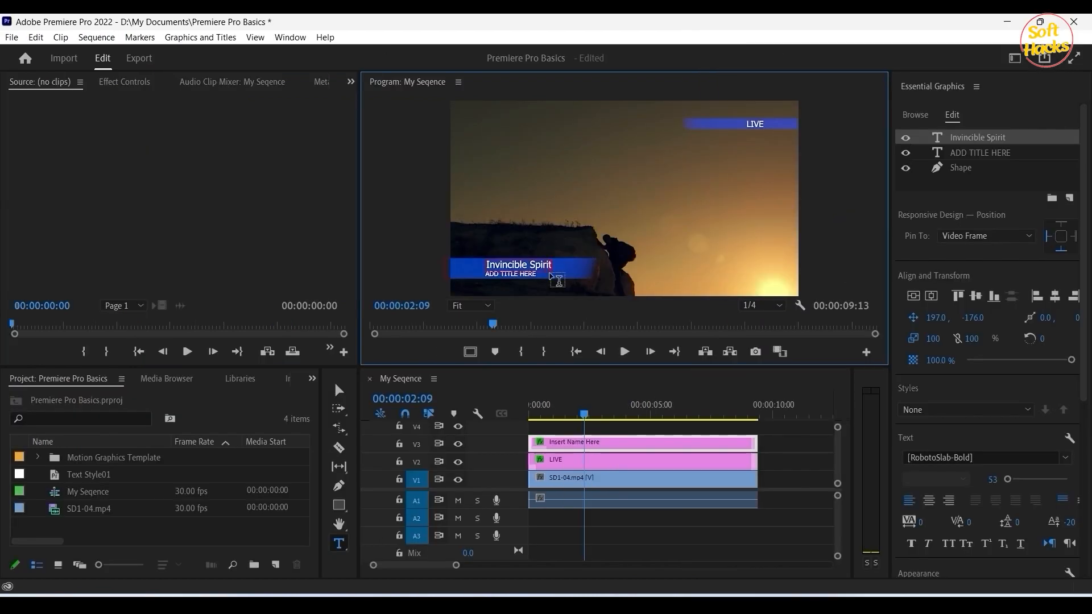
Step: Place the SUBSCRIBE title template on V4 at the sequence start, spanning the video clip, and play back the titles
drag(985, 418, 582, 427)
drag(581, 426, 506, 418)
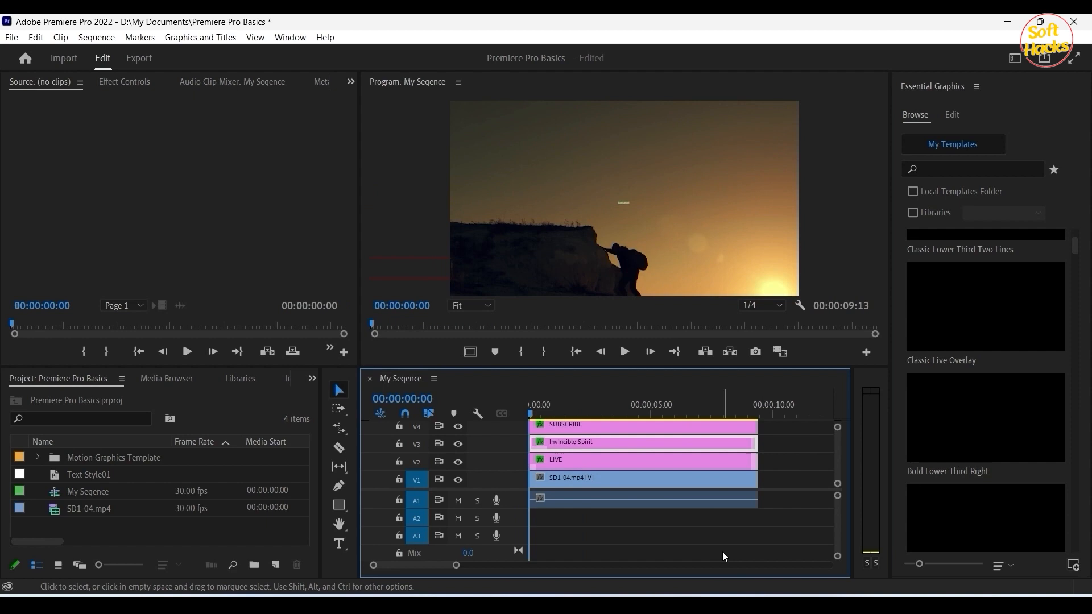
key(space)
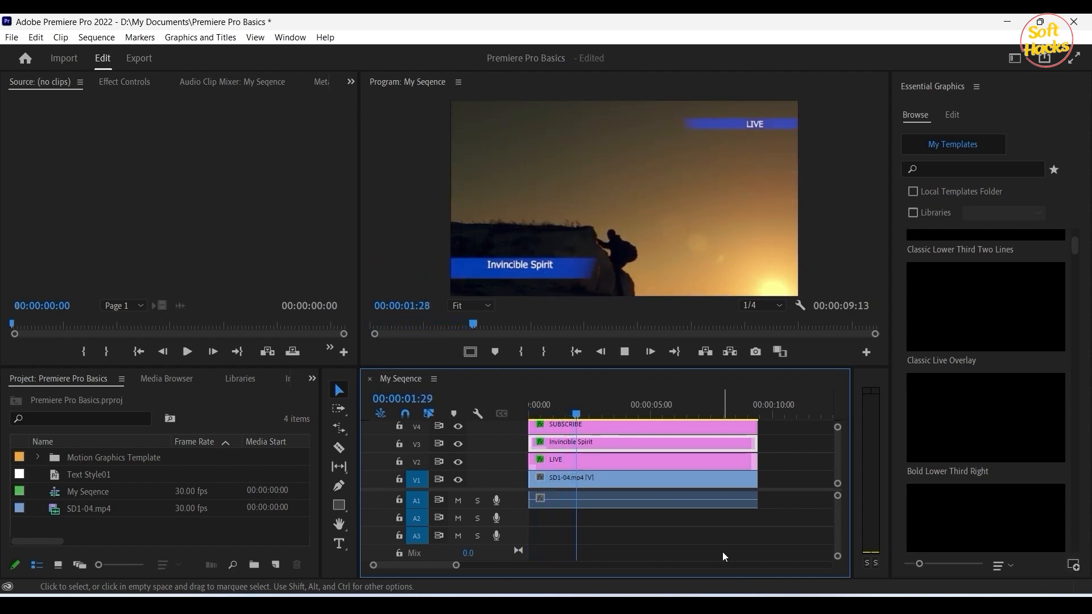
key(space)
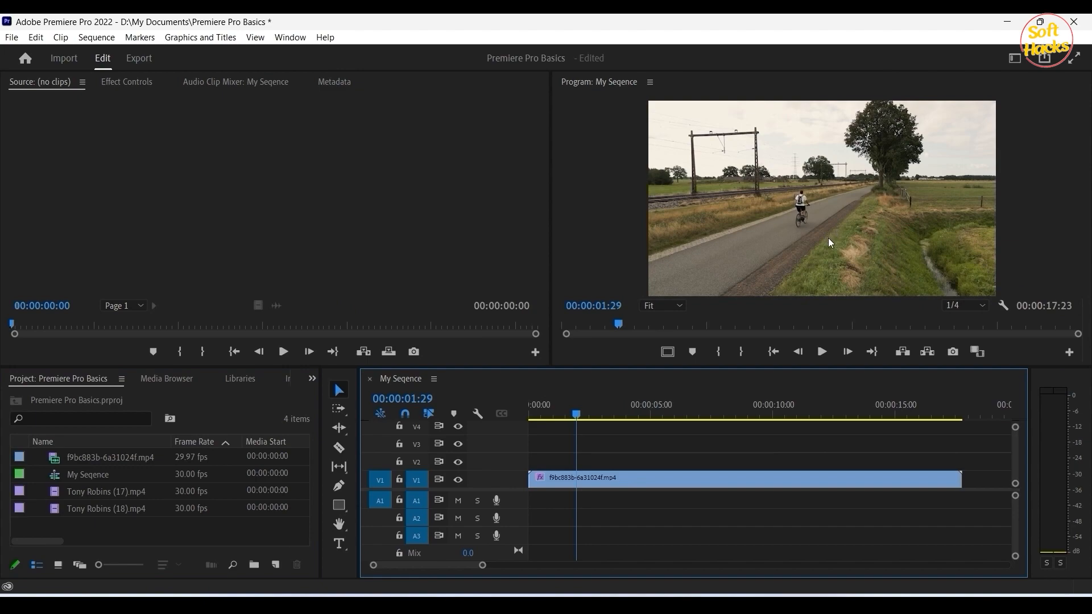
Step: Show Lumetri Color for the cyclist clip and expand its Basic Correction settings
click(297, 38)
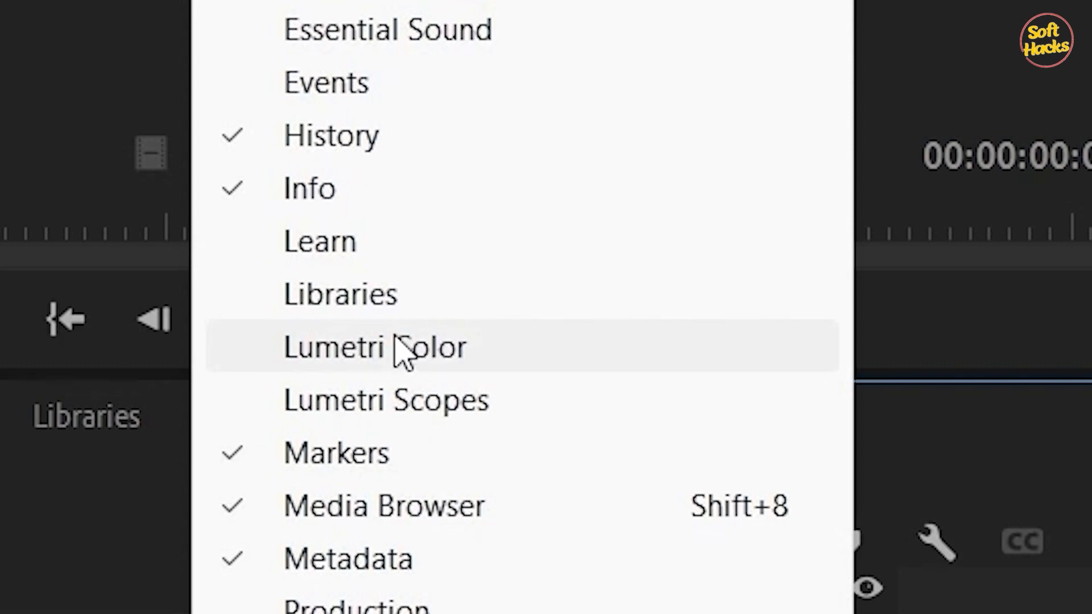
click(439, 342)
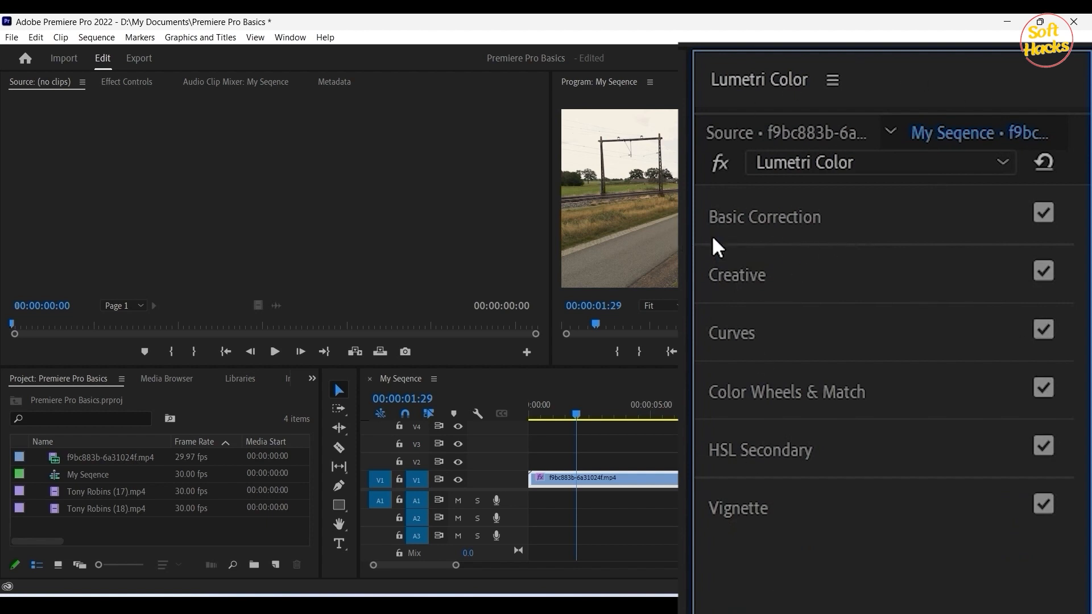
click(761, 230)
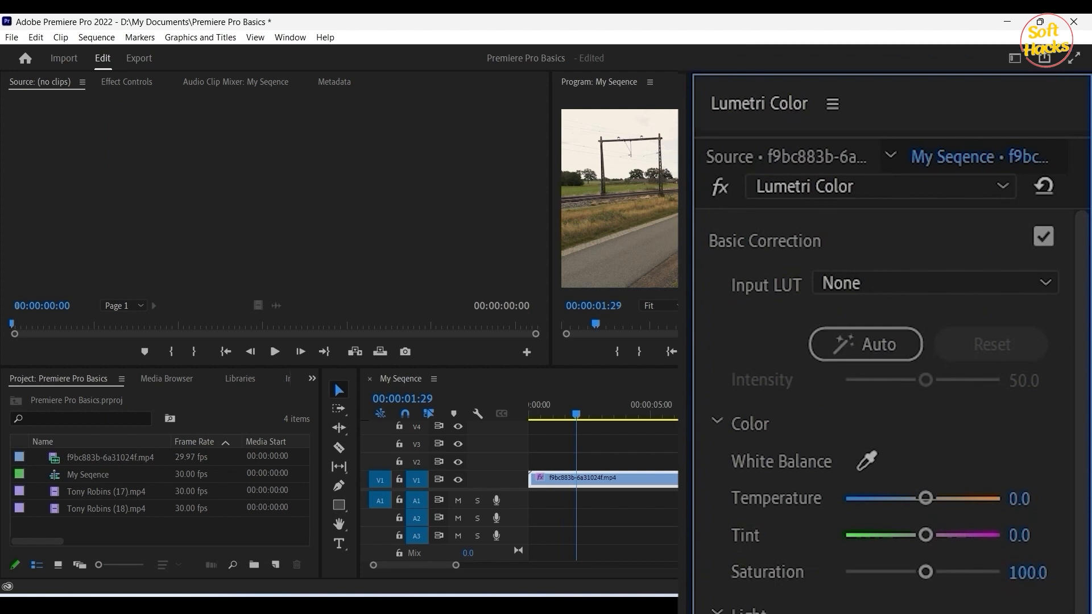
scroll(761, 441, down, 5)
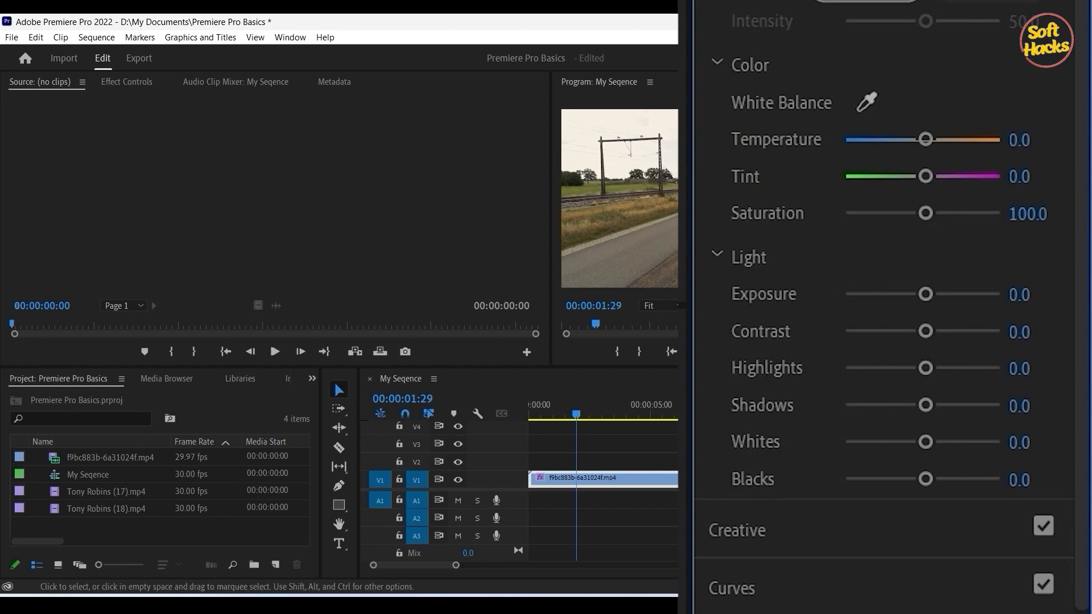
Step: Set the clip's Exposure to 1.5 and Highlights to 49.1, and adjust its Shadows and Blacks
drag(926, 294, 923, 330)
drag(926, 368, 922, 405)
mouse_move(926, 442)
mouse_down()
mouse_move(850, 445)
mouse_move(974, 446)
mouse_move(931, 443)
mouse_up()
mouse_move(926, 479)
mouse_down()
mouse_move(830, 480)
mouse_move(922, 485)
mouse_up()
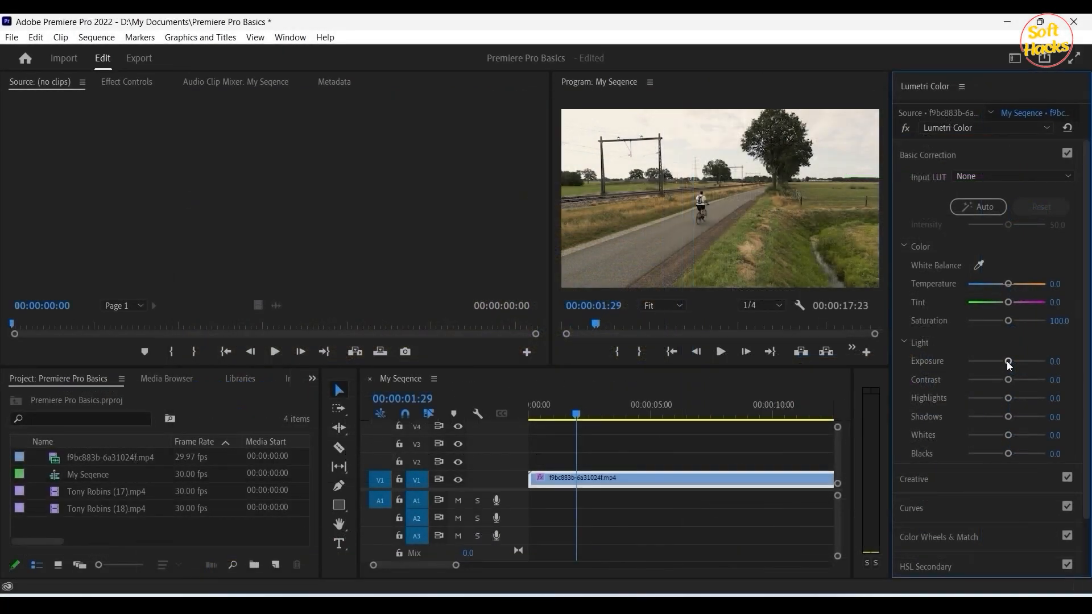
drag(1009, 364, 1019, 365)
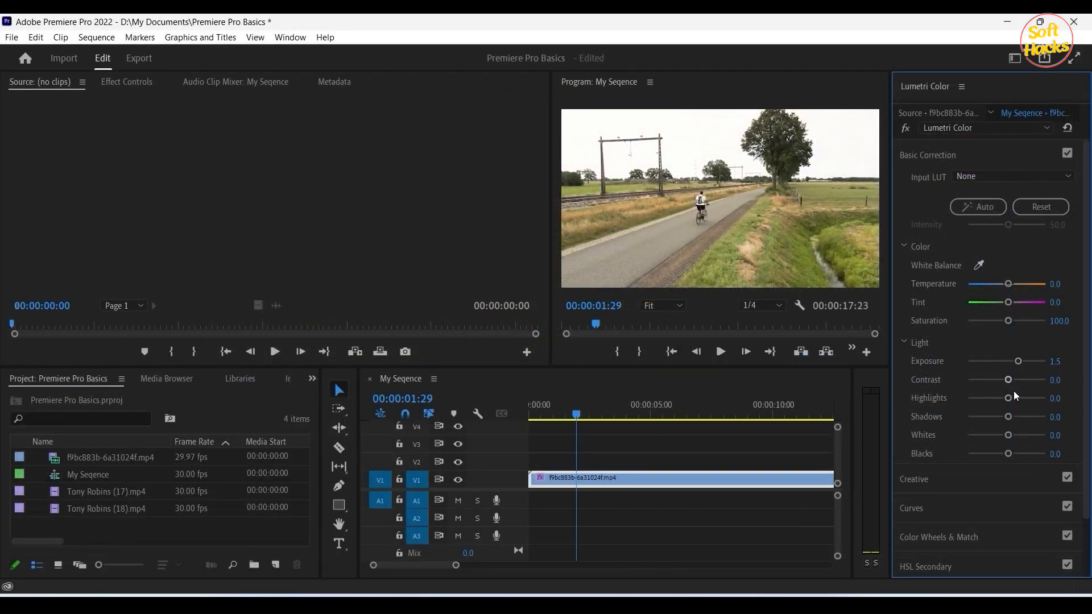
drag(1010, 403, 1012, 401)
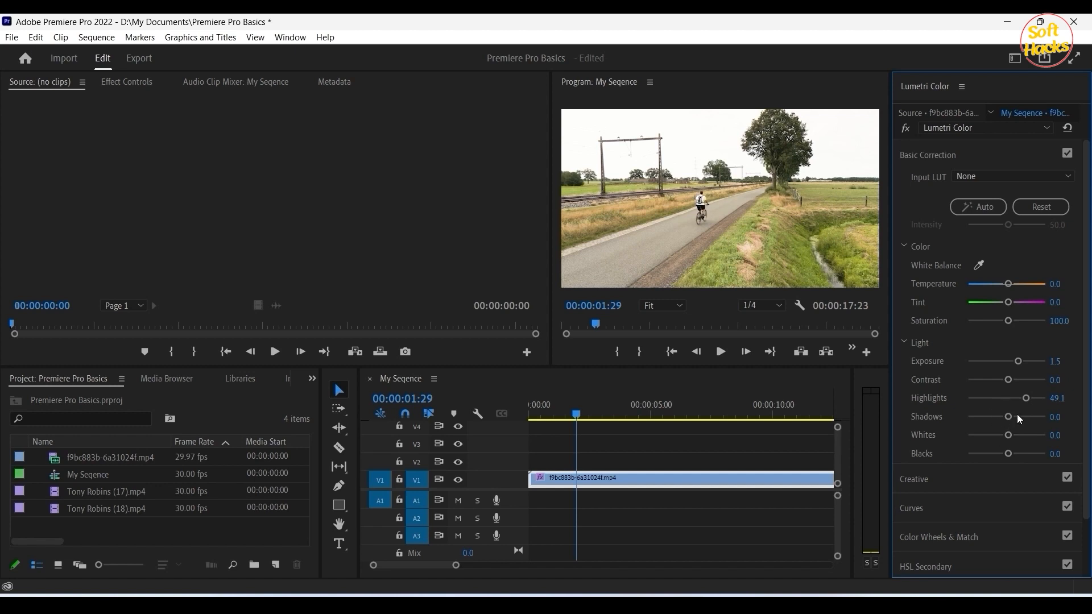
drag(1012, 421, 1000, 454)
drag(1000, 454, 1000, 453)
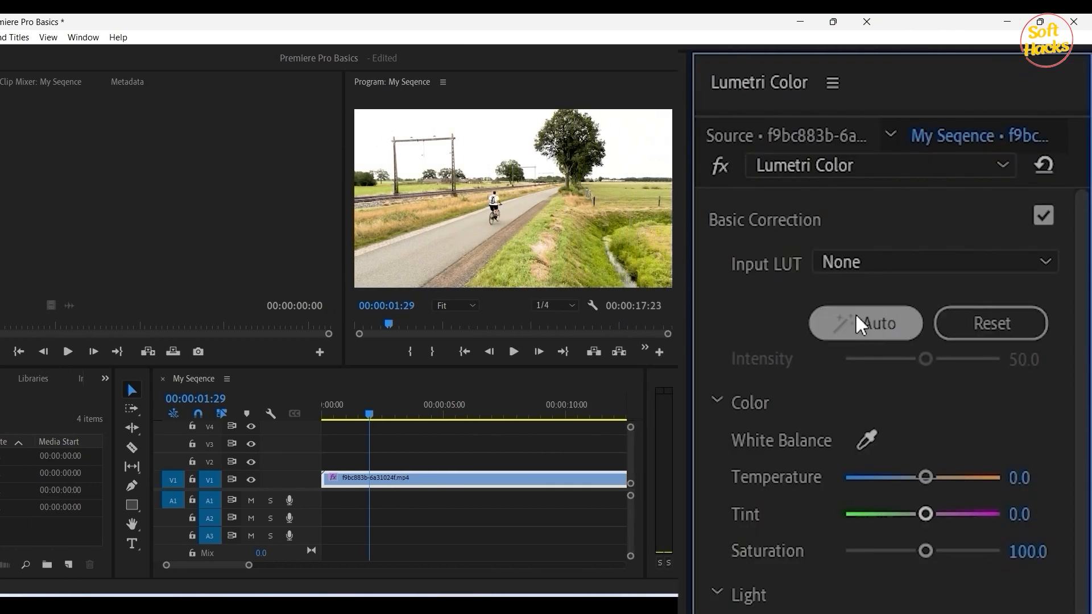
Step: Try the automatic Basic Correction on the clip and discard it
click(865, 329)
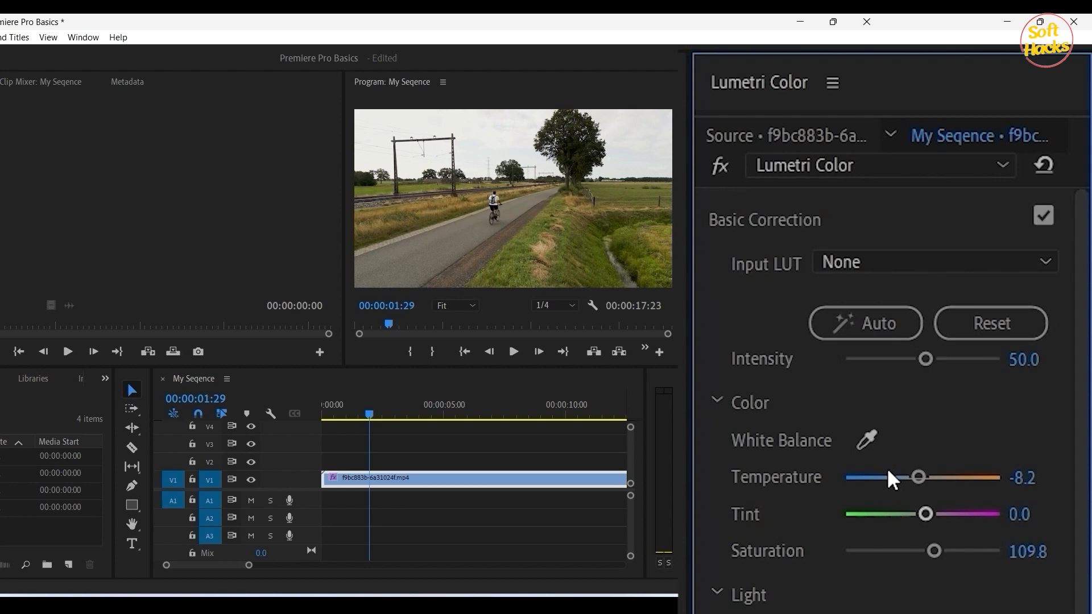
click(992, 323)
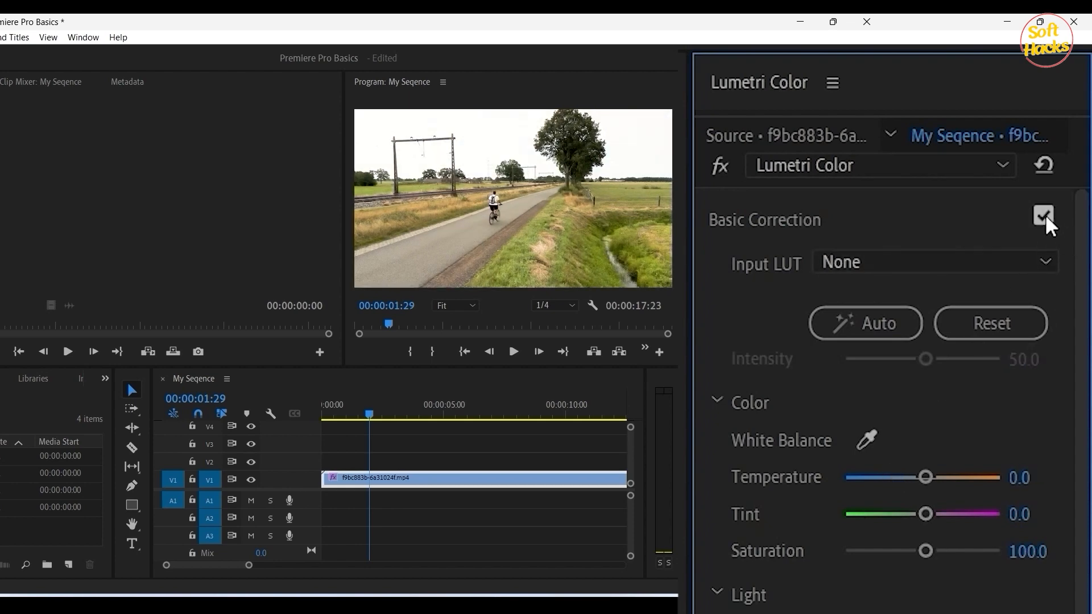
Step: Compare the clip with Basic Correction switched off and on
click(1046, 222)
click(1046, 222)
click(1046, 222)
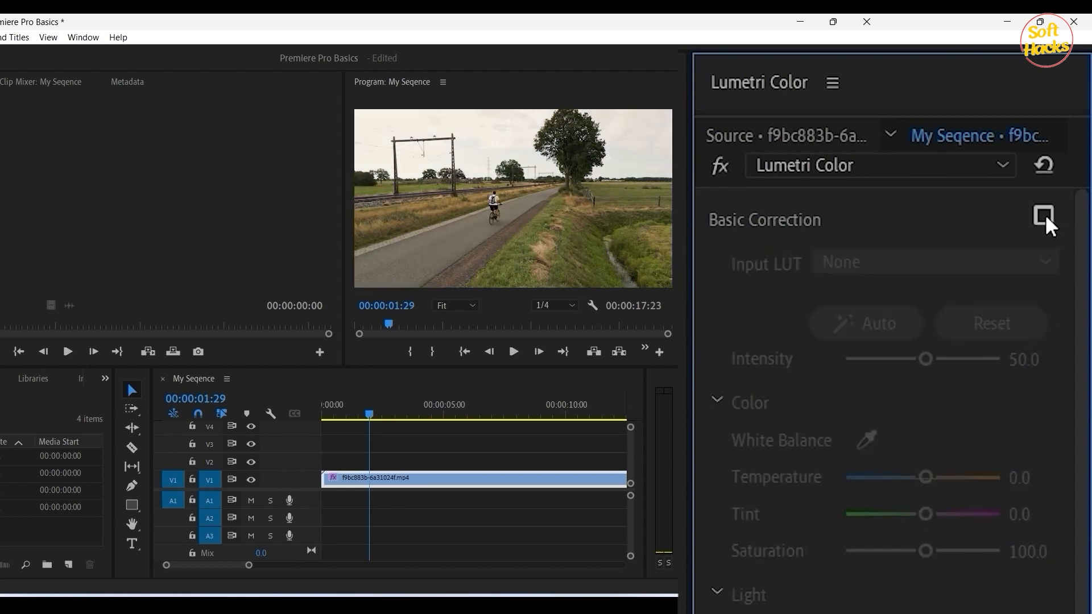
click(1046, 222)
click(1046, 222)
click(1046, 222)
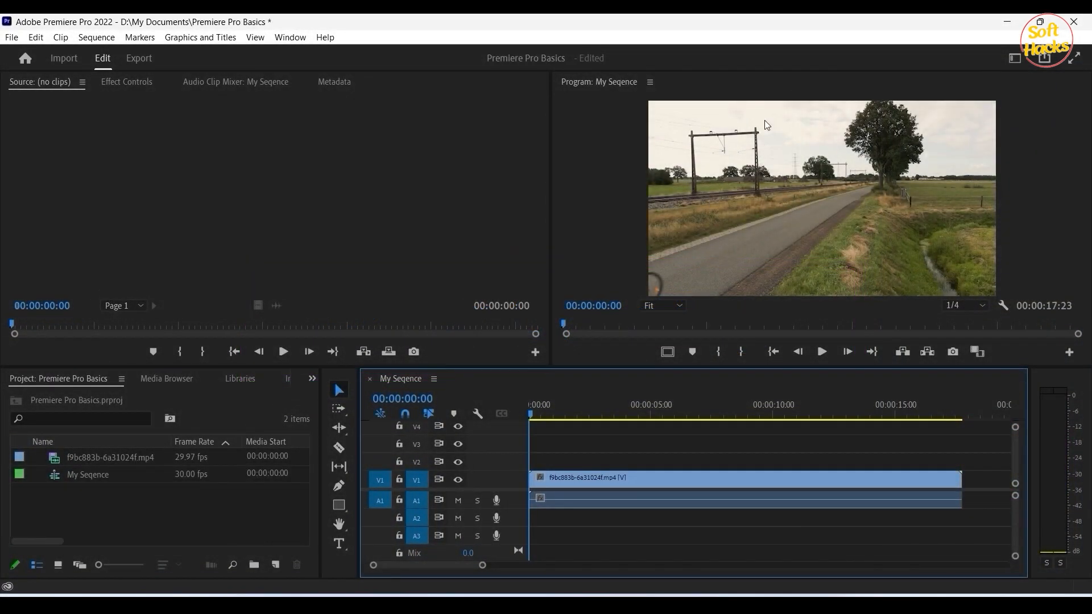
Step: Show Lumetri Color for the road clip and apply the SL BIG HDR creative look
click(289, 37)
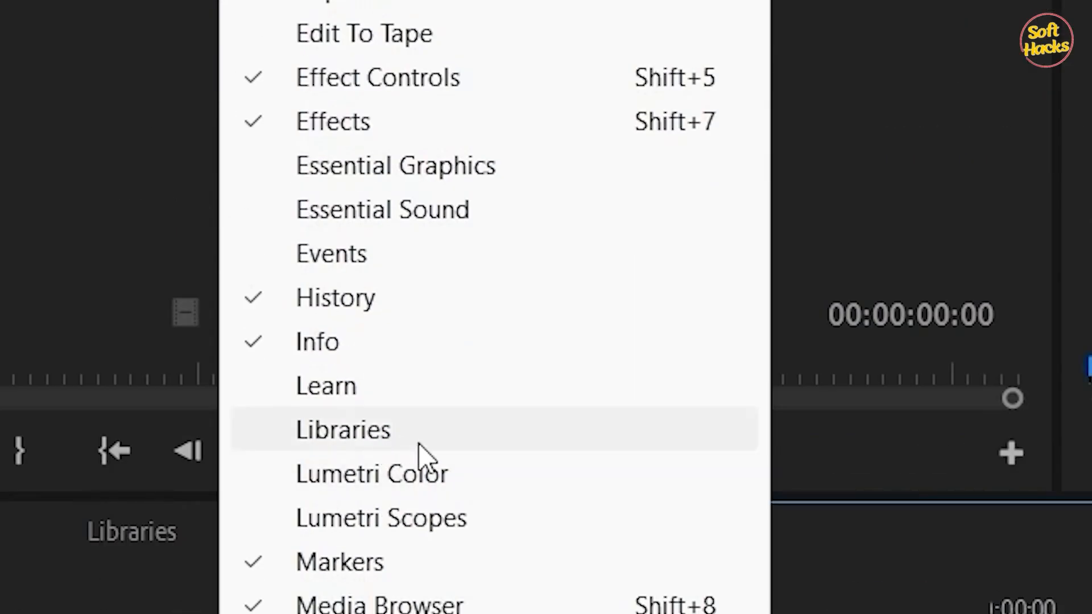
click(418, 476)
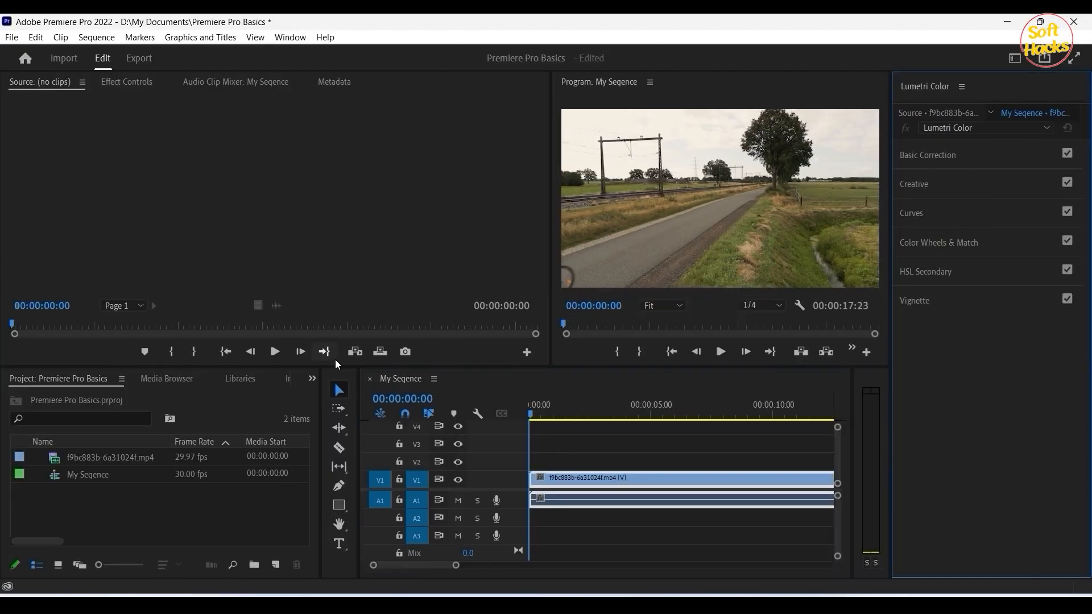
click(903, 189)
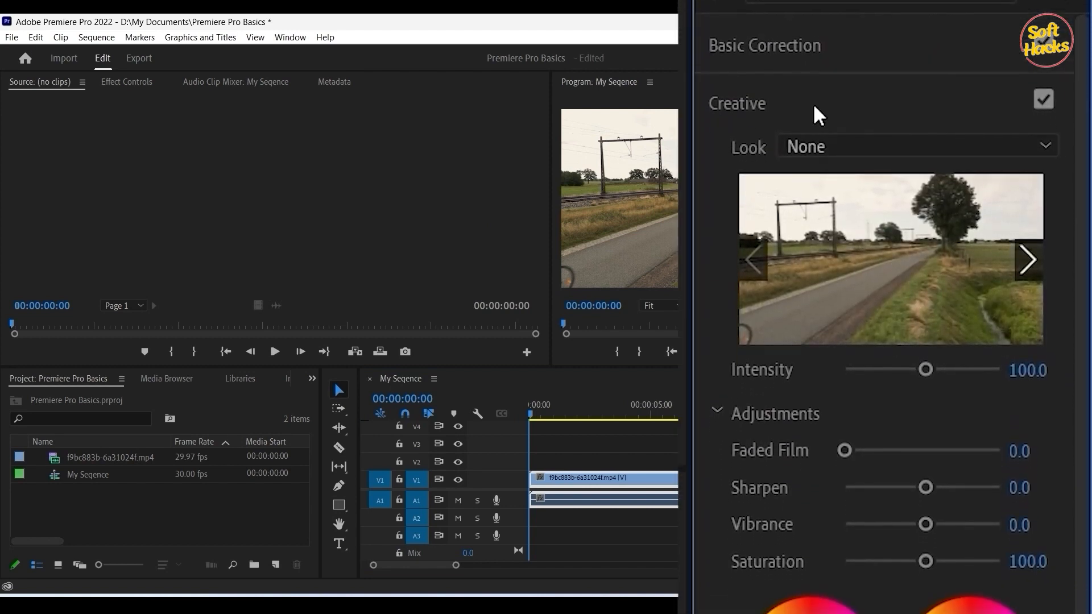
click(1045, 185)
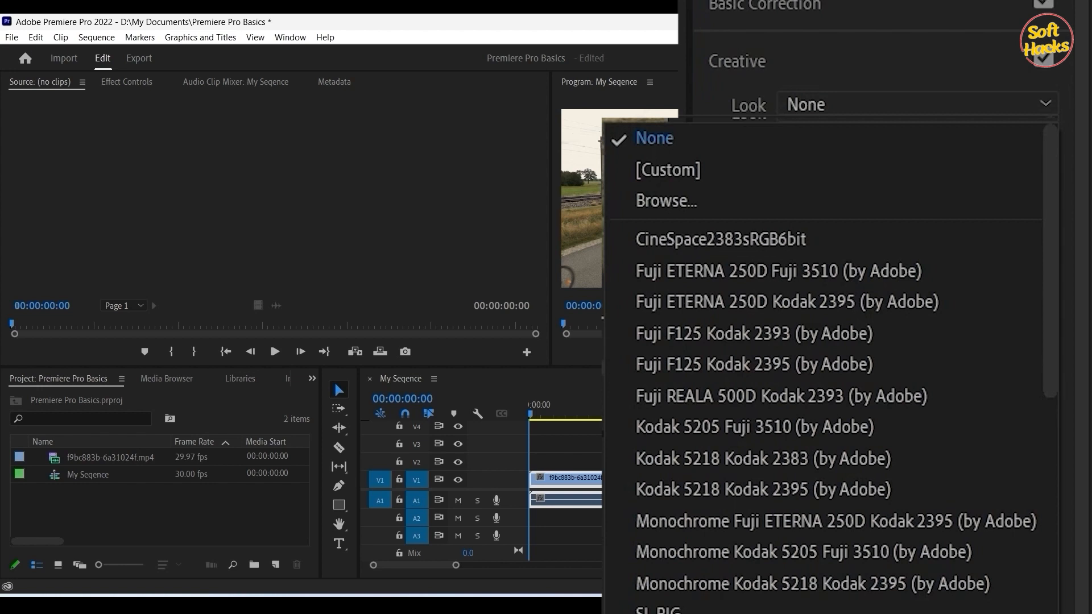
click(714, 609)
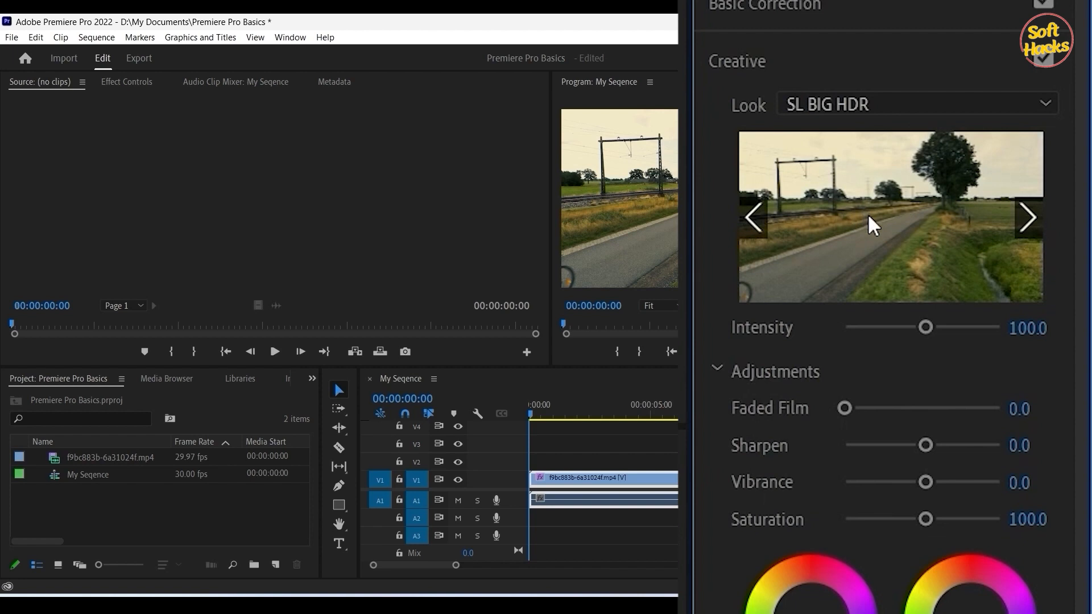
Step: Browse the creative looks and try SL BIG MINUS BLUE and SL BLEACH LDR on the clip
click(1027, 217)
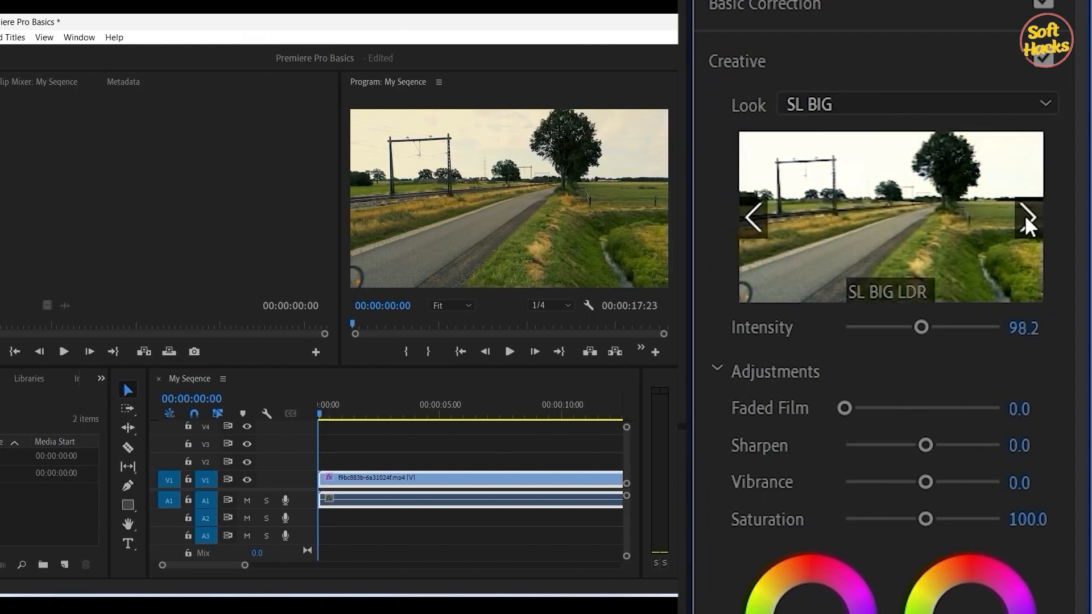
click(1024, 212)
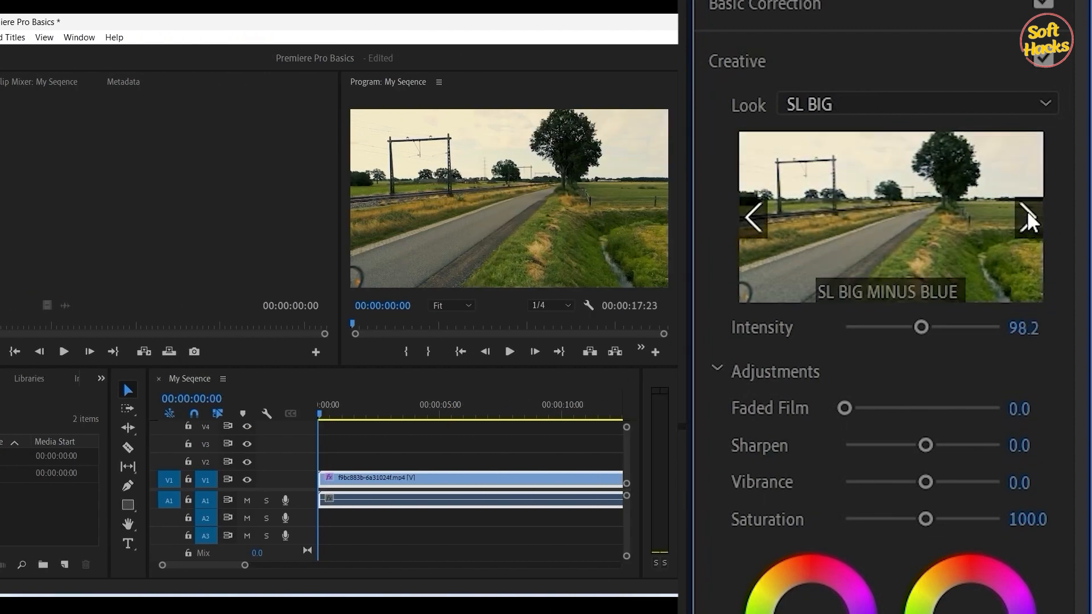
click(923, 220)
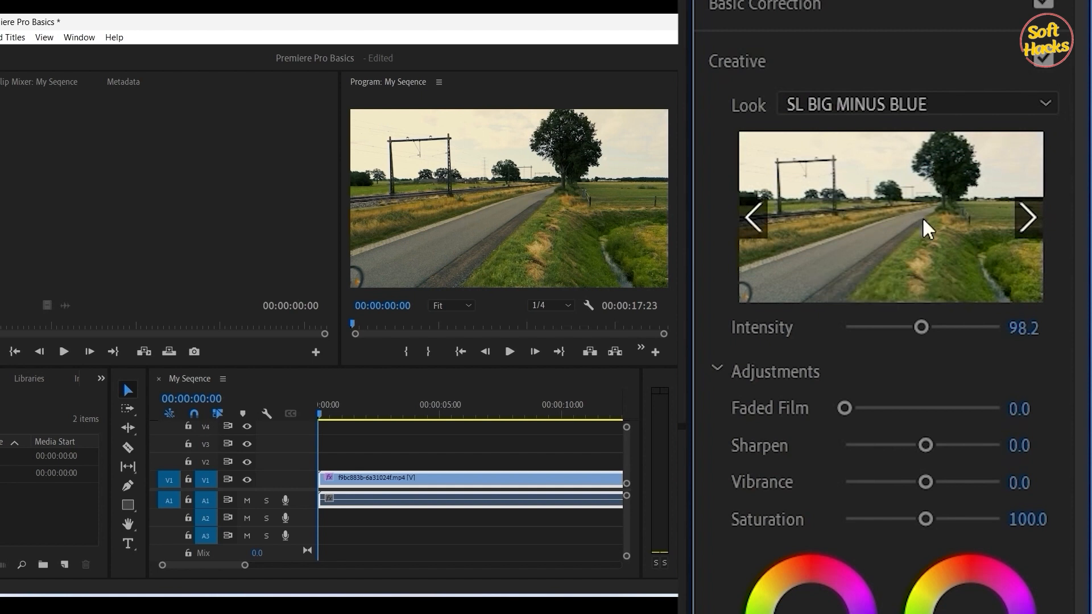
click(887, 231)
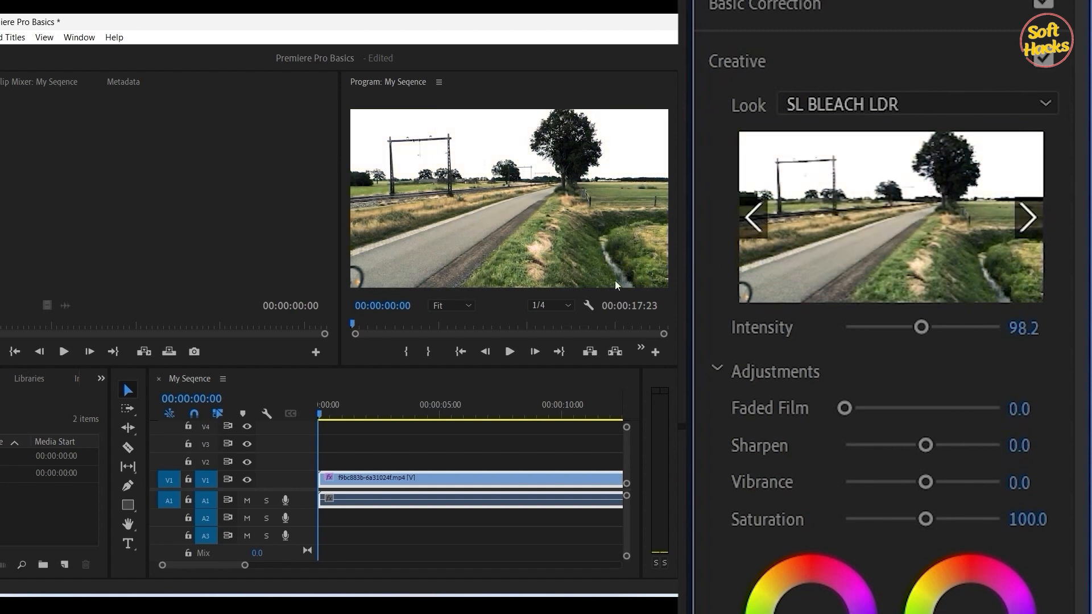
Step: Apply the SL NOIR LDR creative look to the clip and vary its intensity from 0 upward
click(1030, 221)
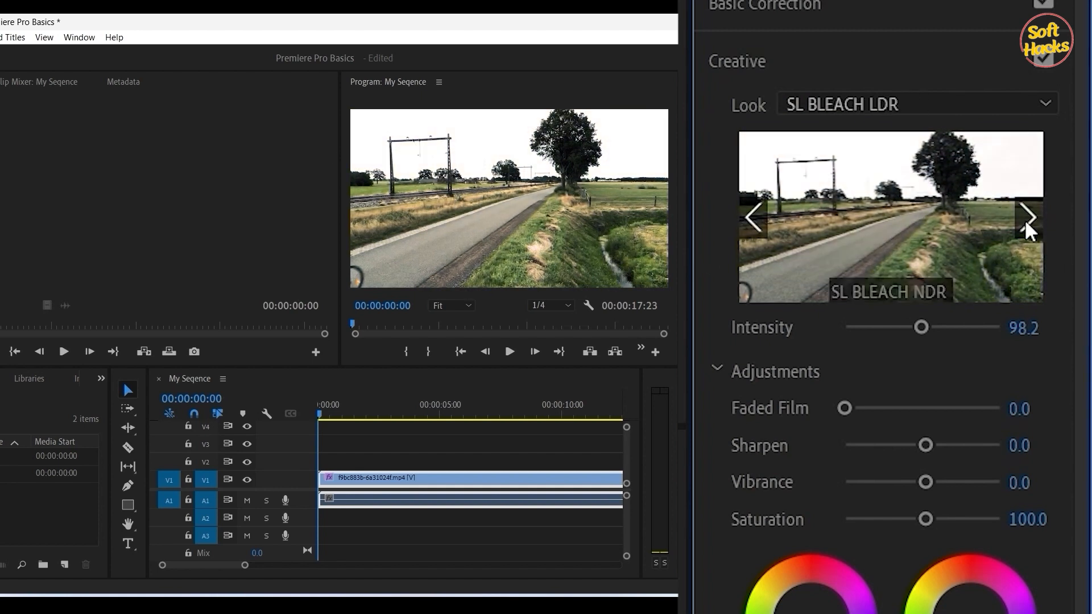
click(1030, 221)
click(893, 245)
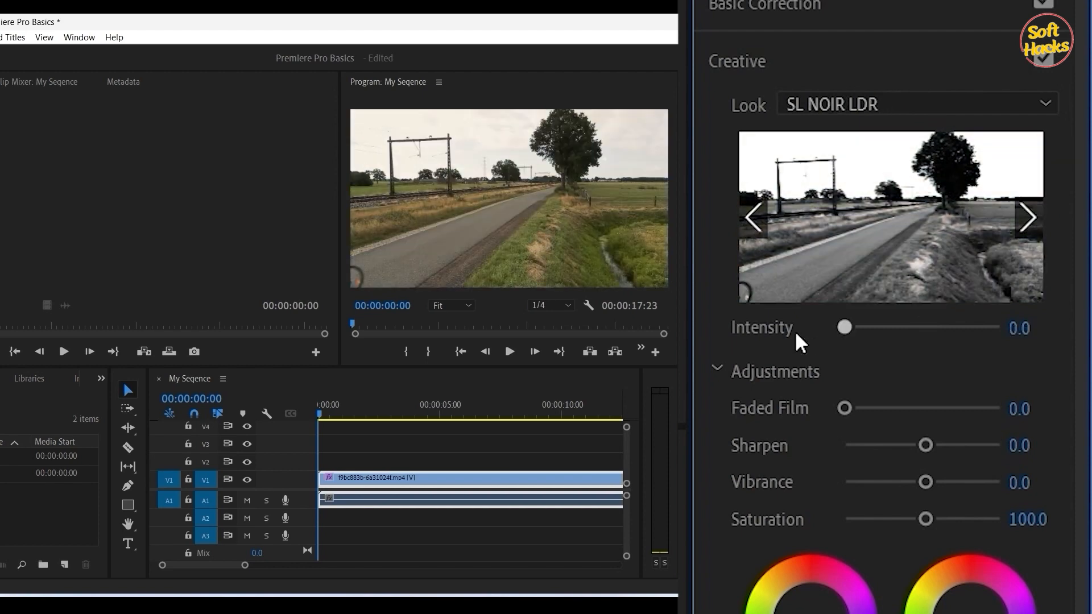
drag(799, 341, 921, 344)
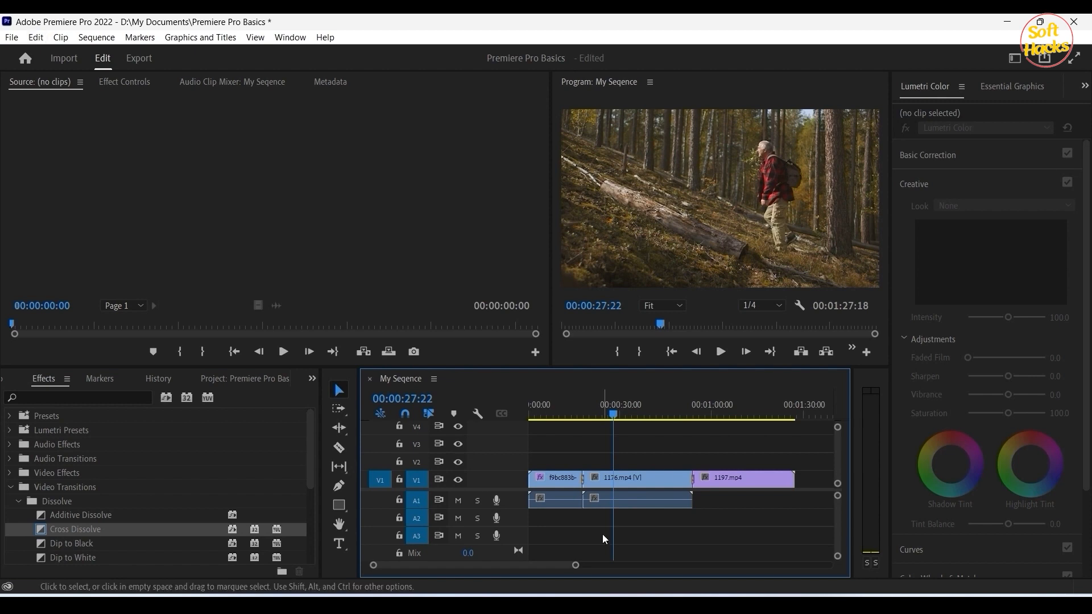
Step: Open the sequence's media export settings and limit the export range from about 12 seconds to 00:00:57:22
click(11, 38)
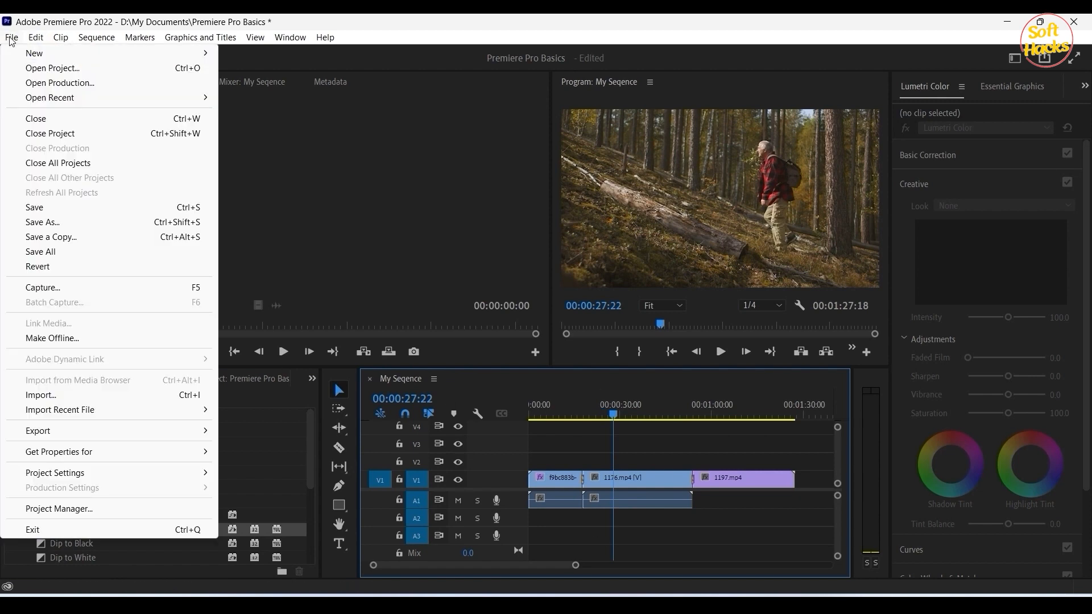
mouse_move(63, 442)
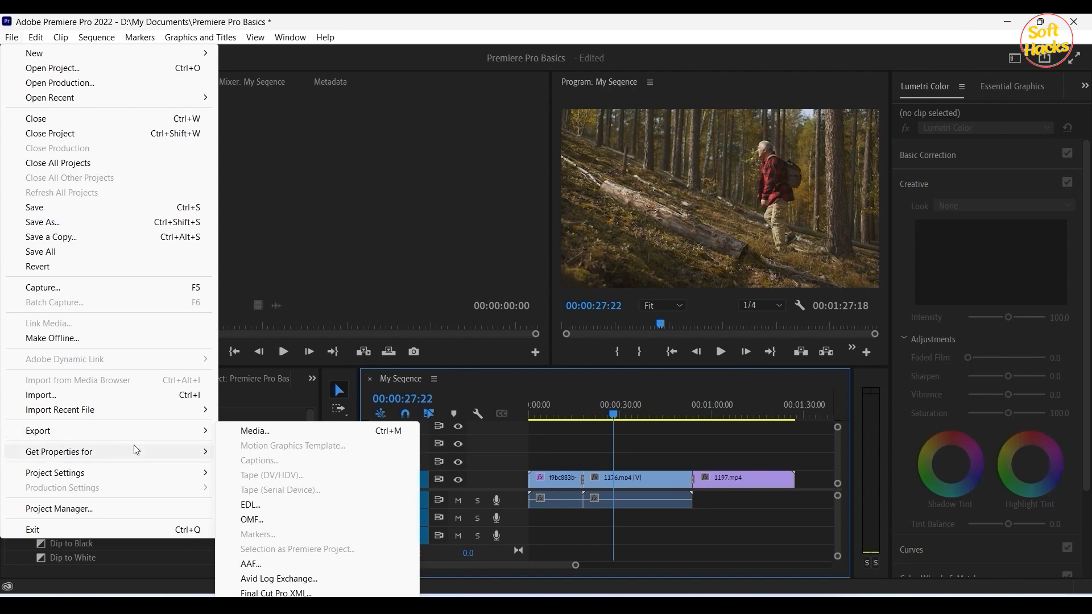
click(266, 434)
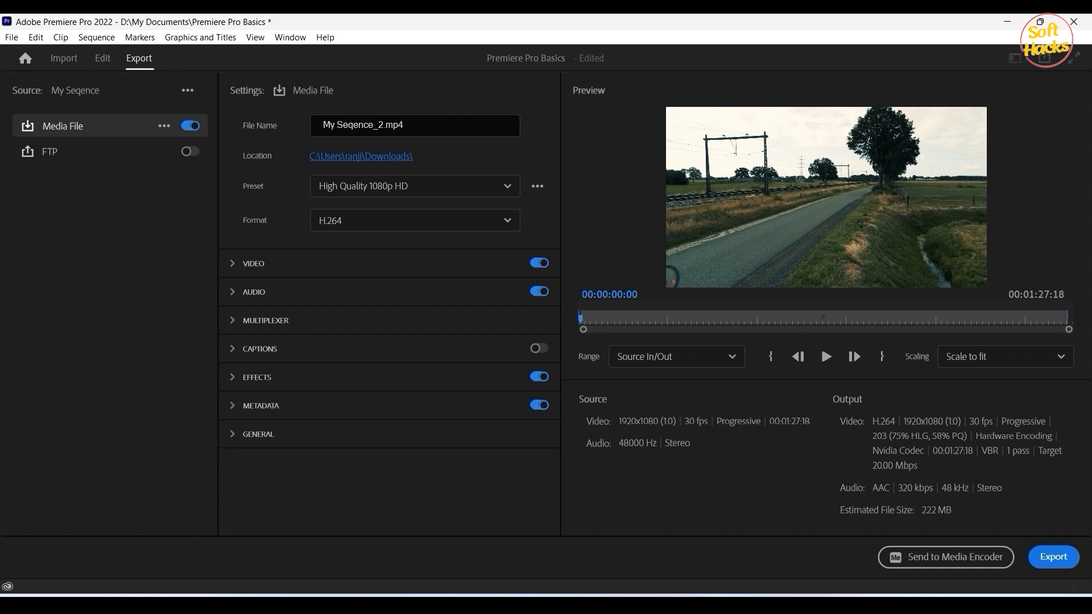
drag(583, 319, 902, 322)
key(i)
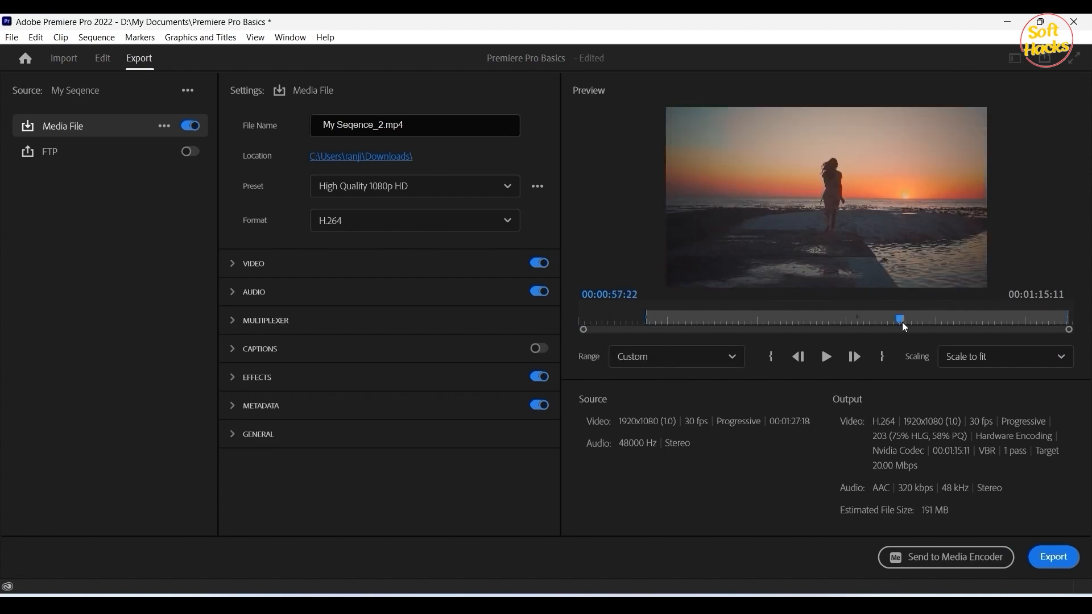
key(o)
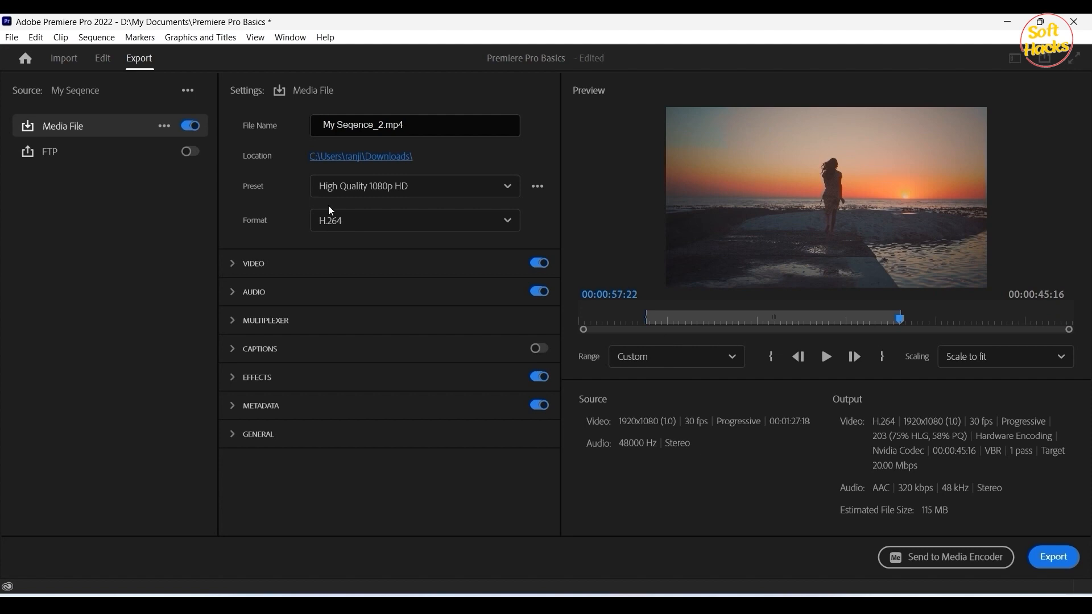
Step: Review the available export formats and look through the full list of export presets in the Preset Manager
click(510, 222)
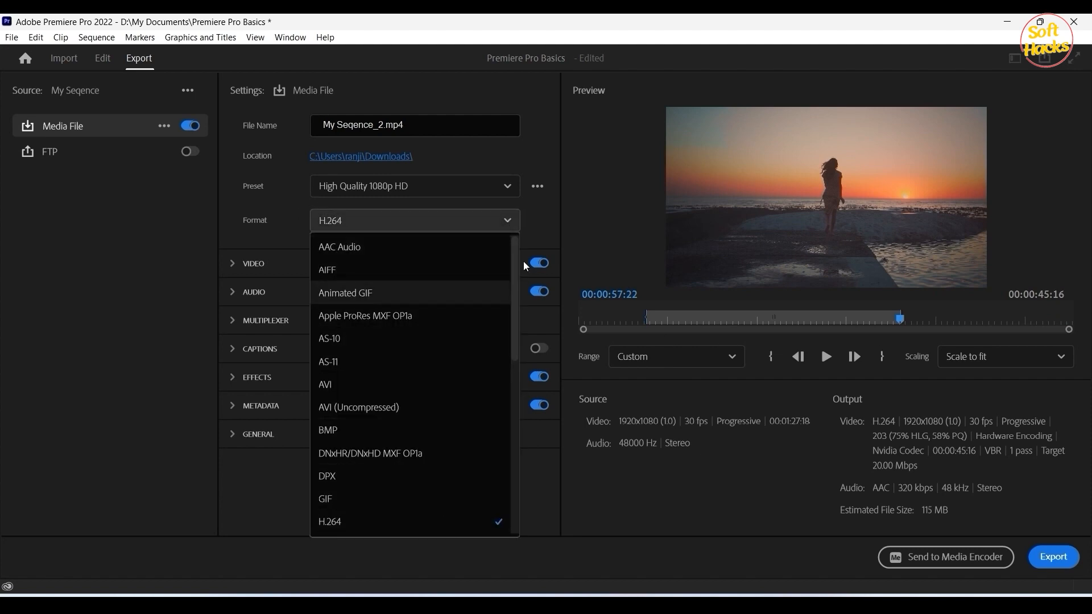
click(550, 223)
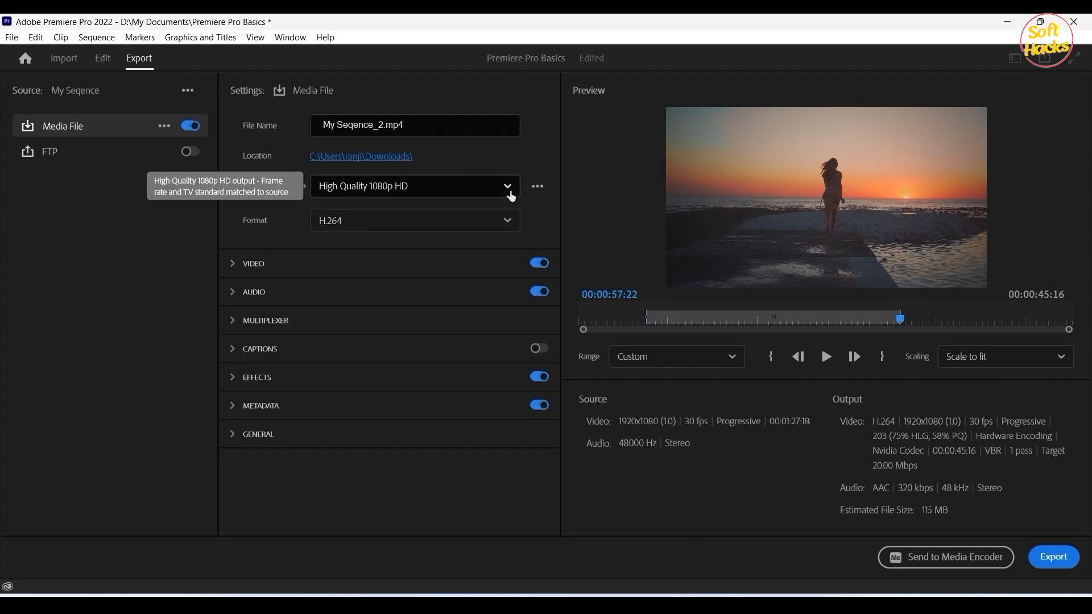
click(509, 189)
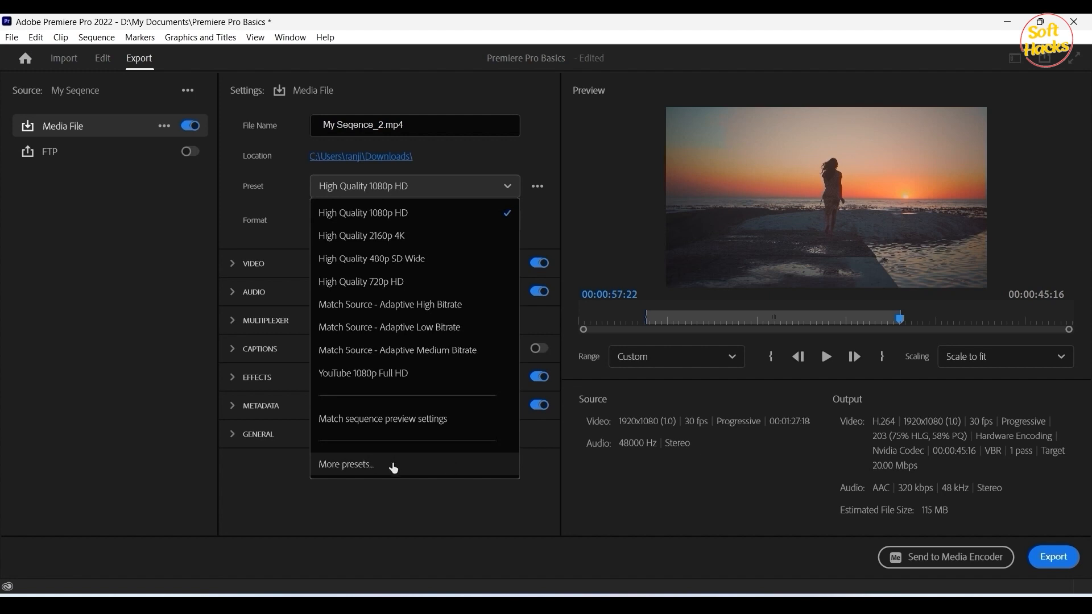
click(359, 469)
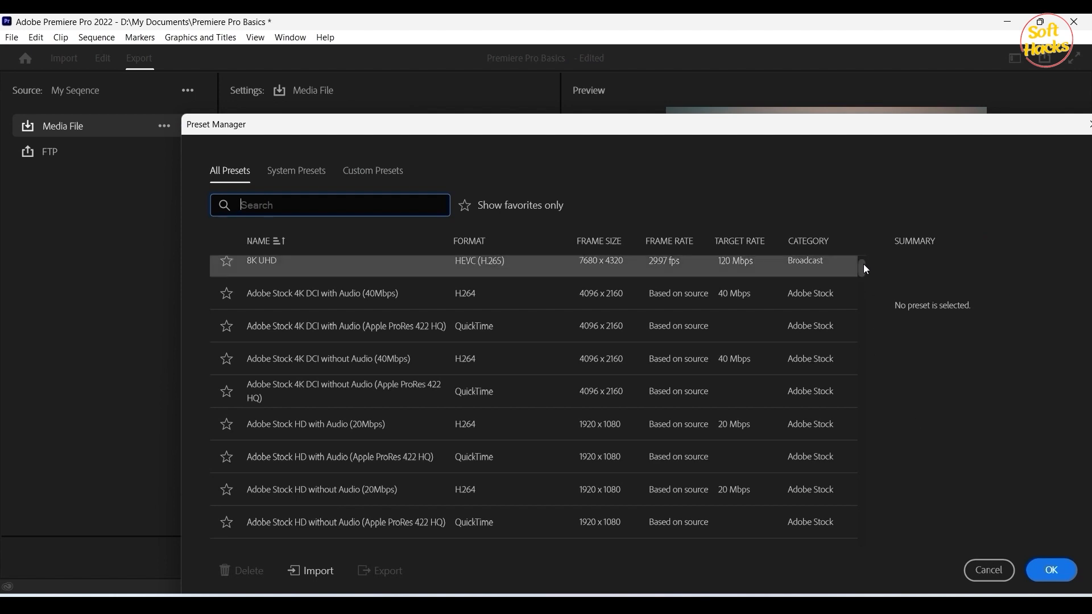
drag(864, 264, 851, 516)
key(Escape)
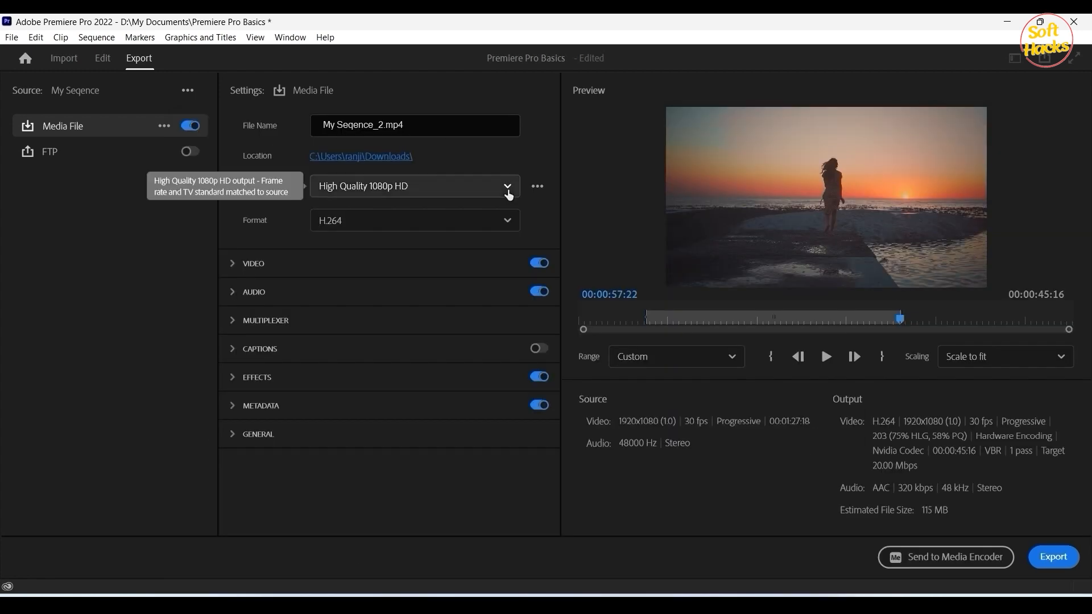
Step: Look through the Preset Manager down to the YouTube presets and check the short preset list, keeping High Quality 1080p HD
click(507, 186)
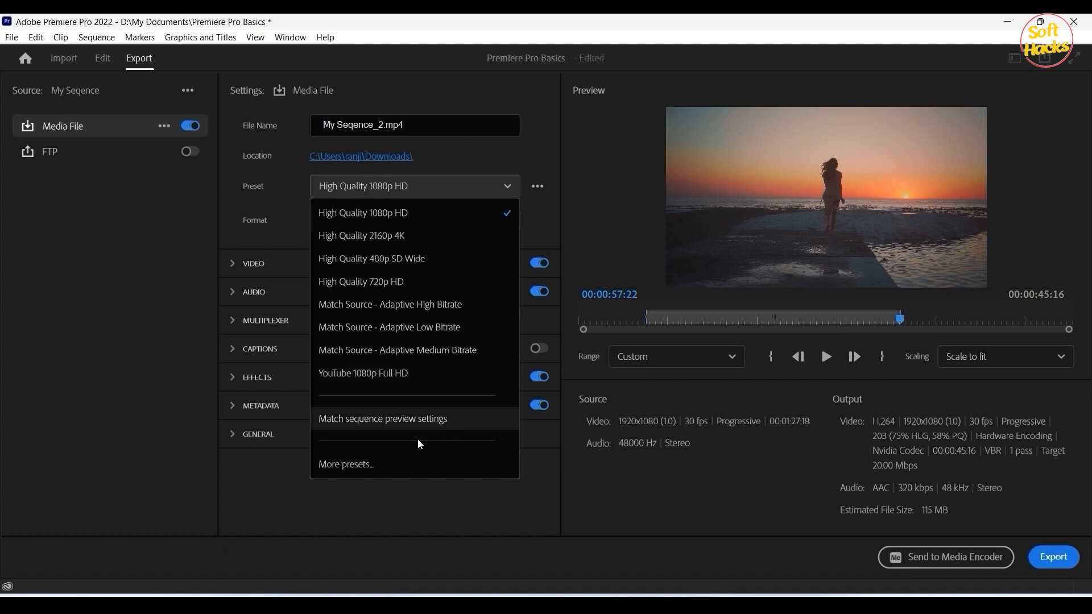
click(350, 464)
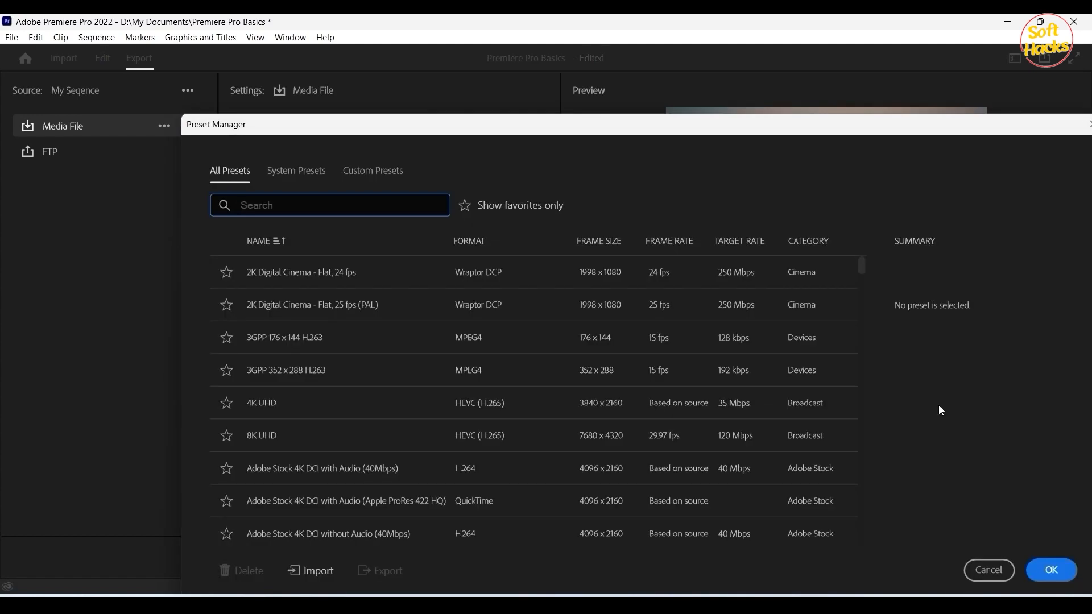
drag(861, 264, 862, 537)
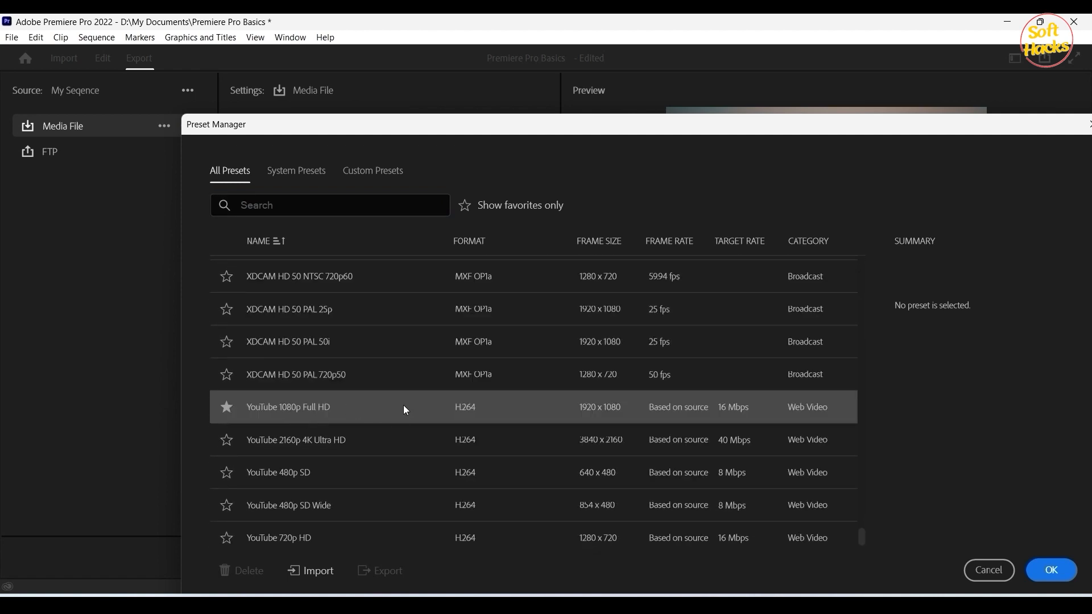
key(Return)
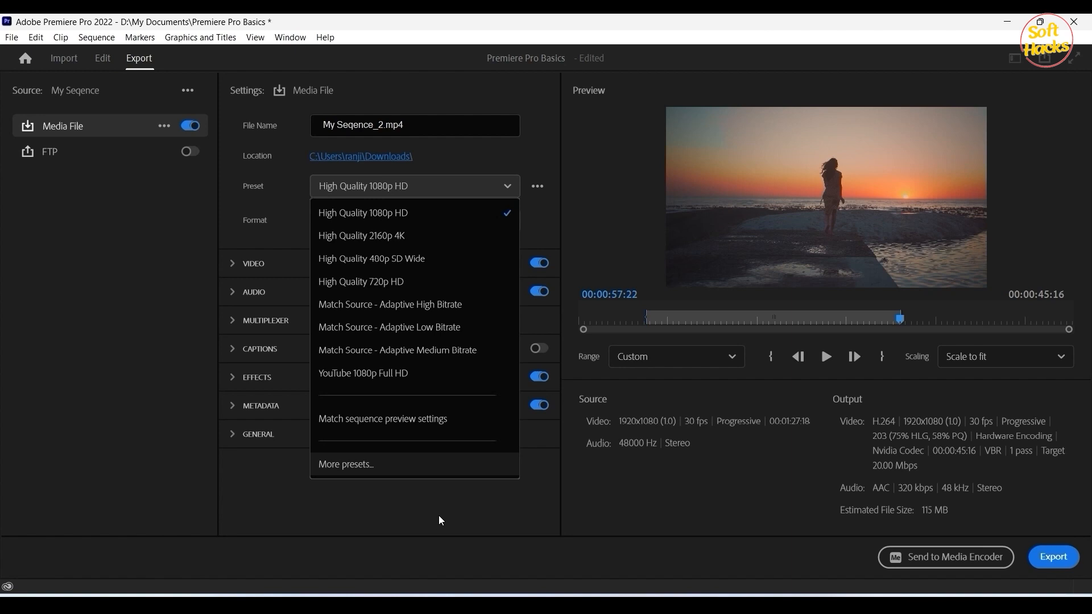
click(439, 517)
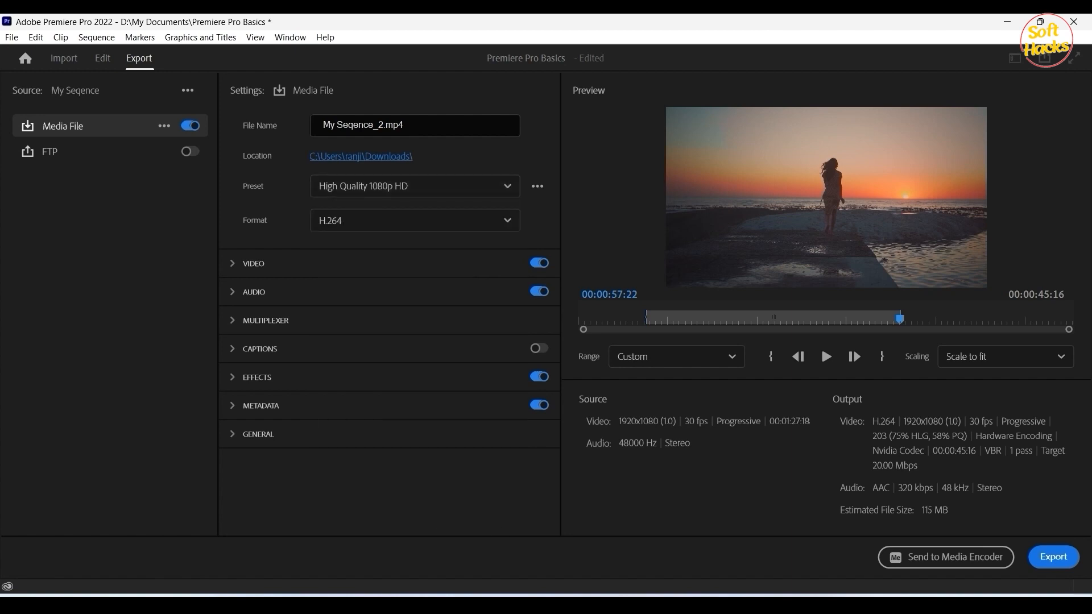
click(509, 186)
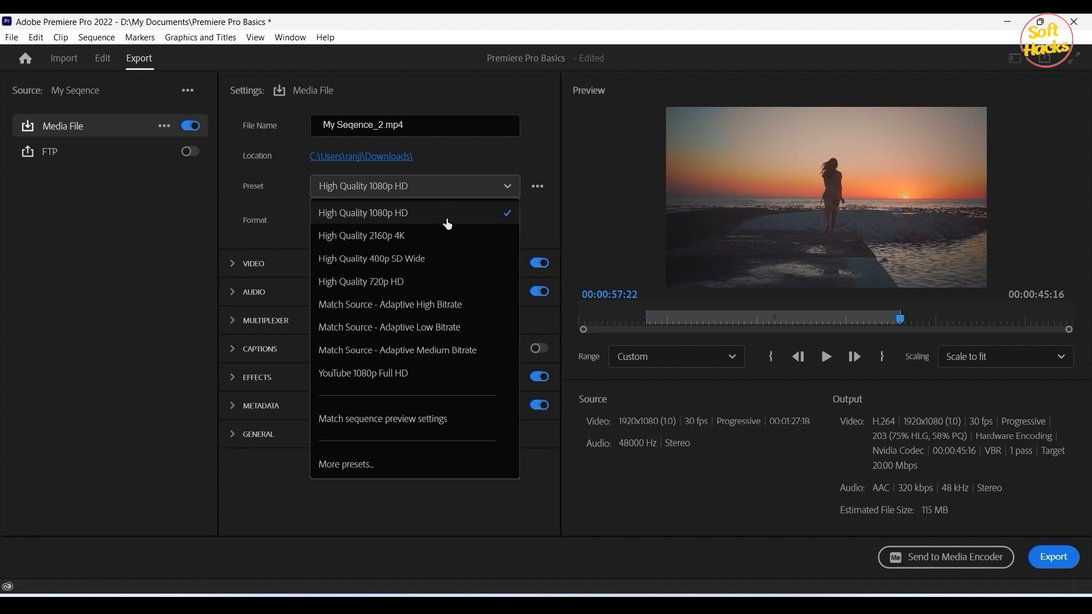
click(430, 507)
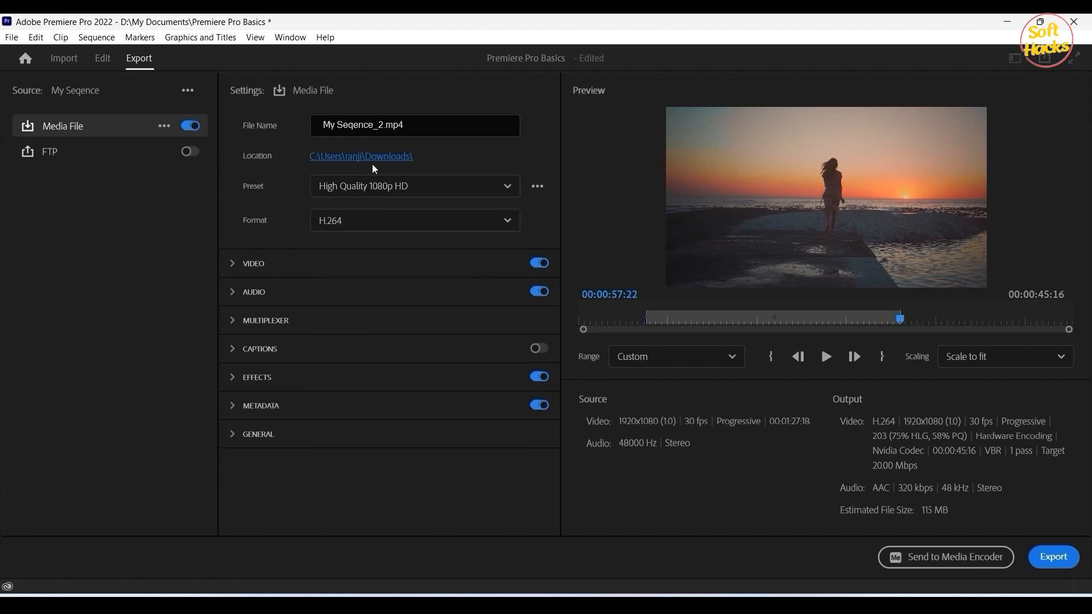
Step: Try the Documents folder as the export location and My Movie as the file name, and undo the renaming
click(374, 159)
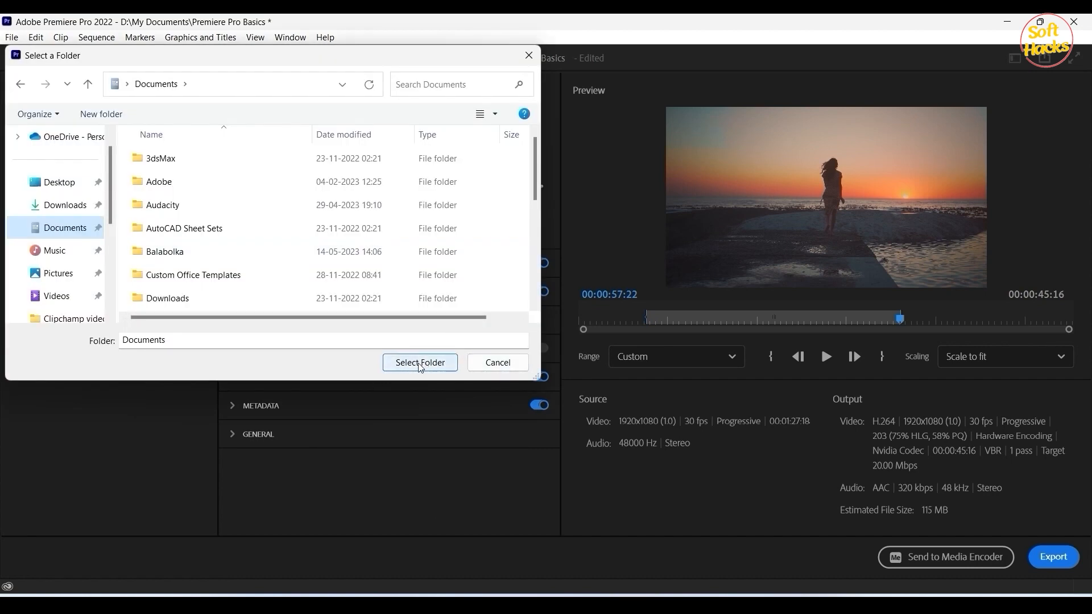
click(421, 364)
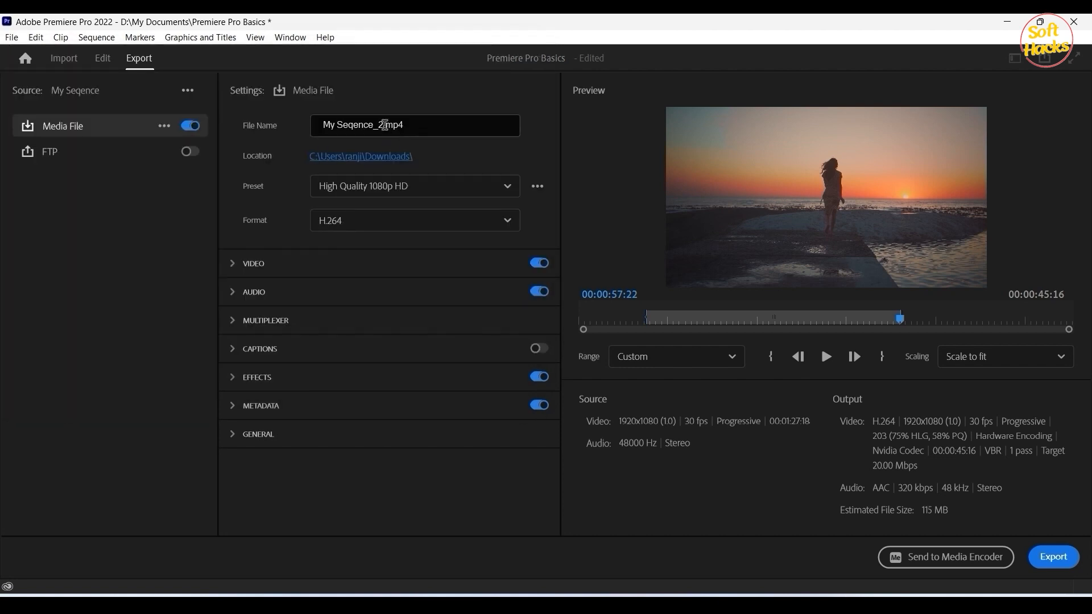
click(384, 124)
text(My Mov)
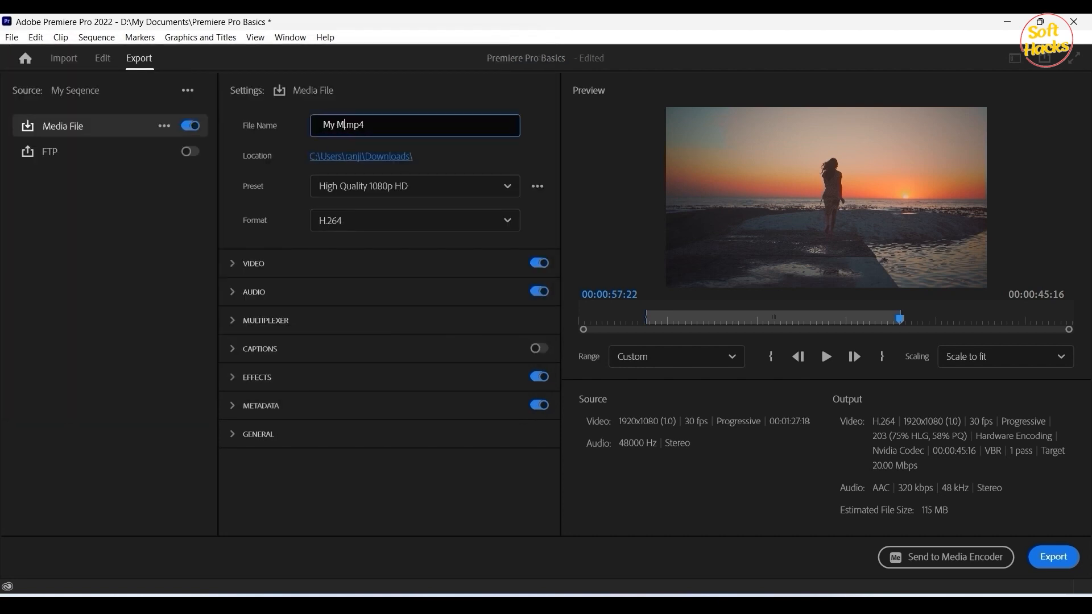
text(ie)
key(ctrl+z)
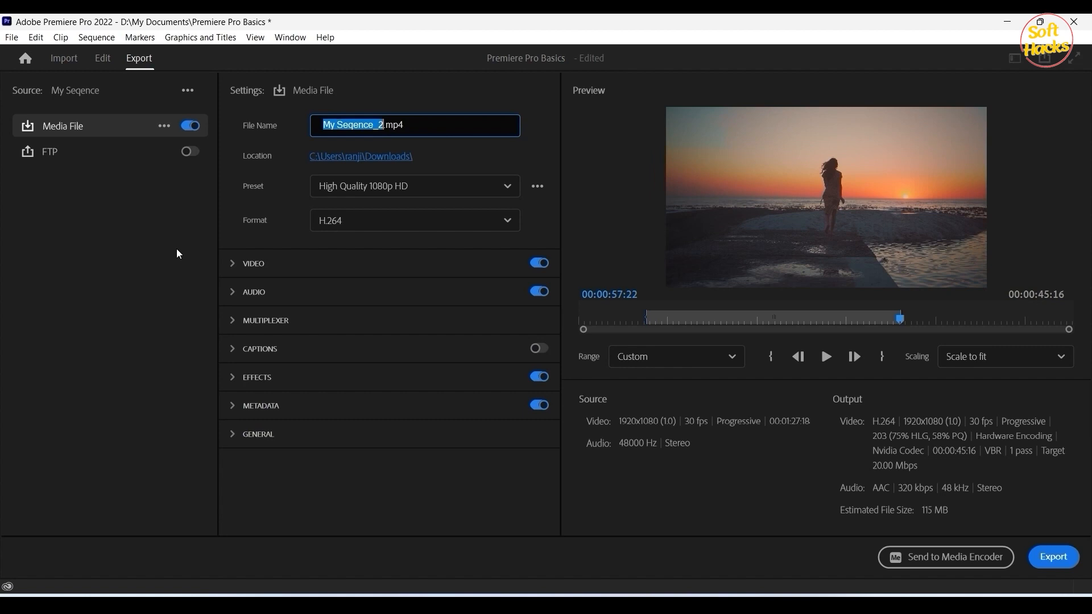
click(178, 251)
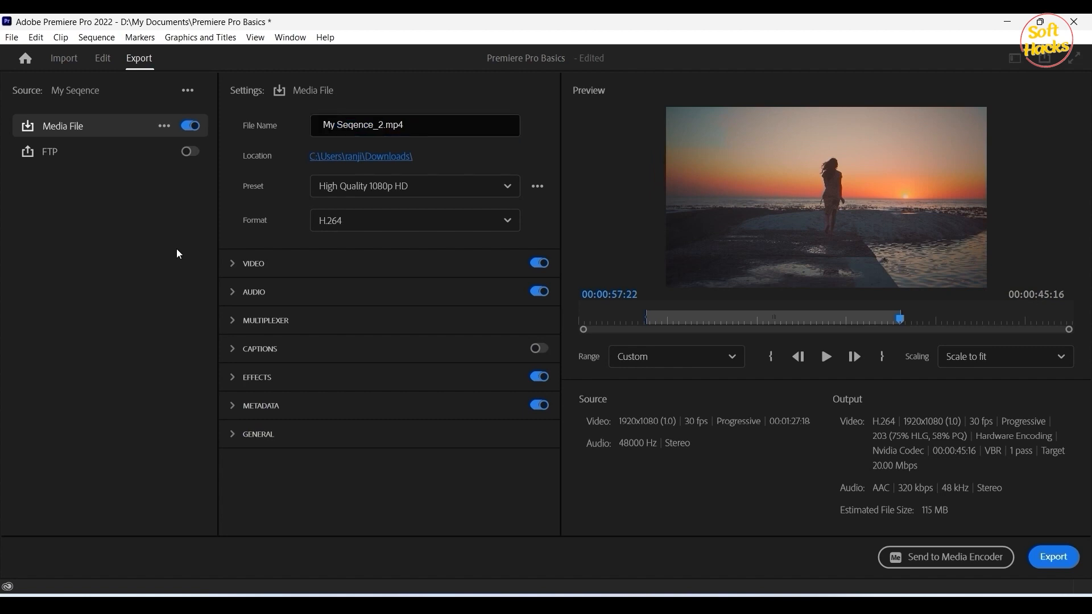
Step: Enable Use Maximum Render Quality in the video export settings and export the H.264 media file
click(251, 264)
click(268, 494)
scroll(344, 435, down, 10)
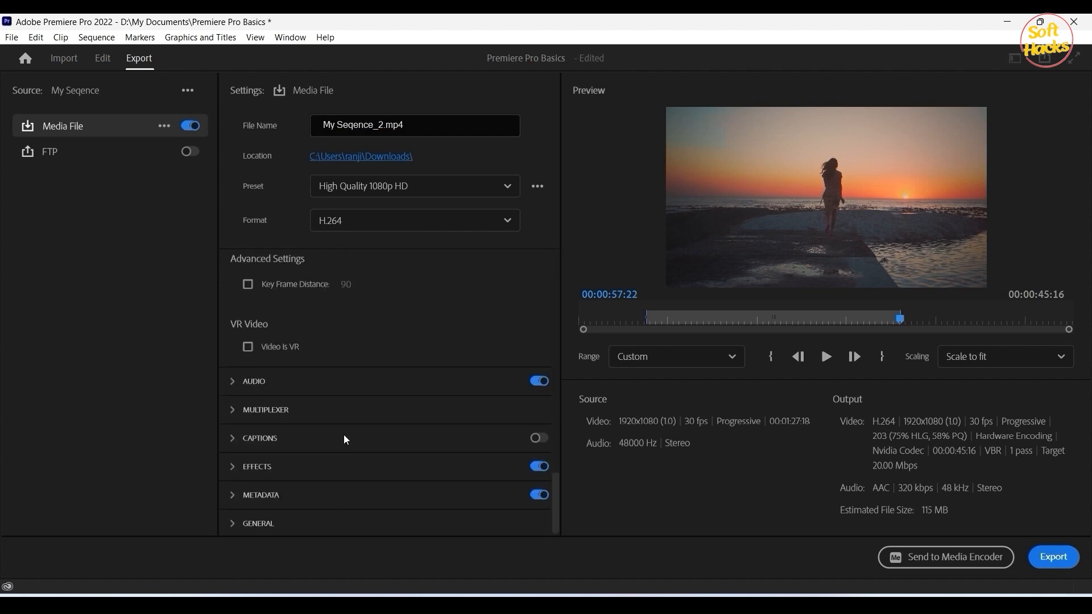
scroll(344, 435, up, 5)
scroll(345, 439, up, 5)
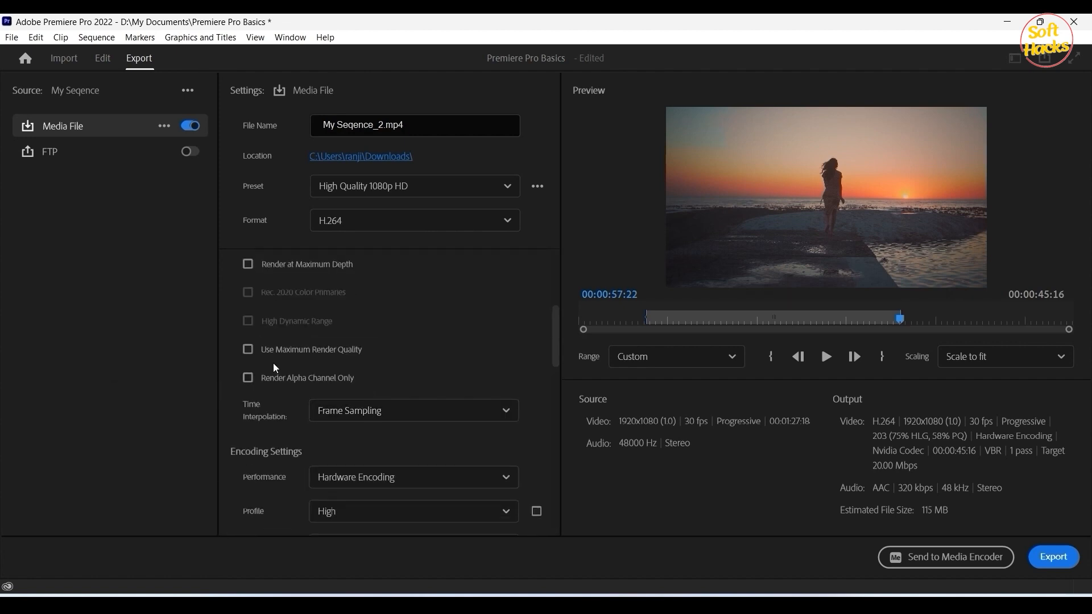
click(245, 354)
click(1056, 558)
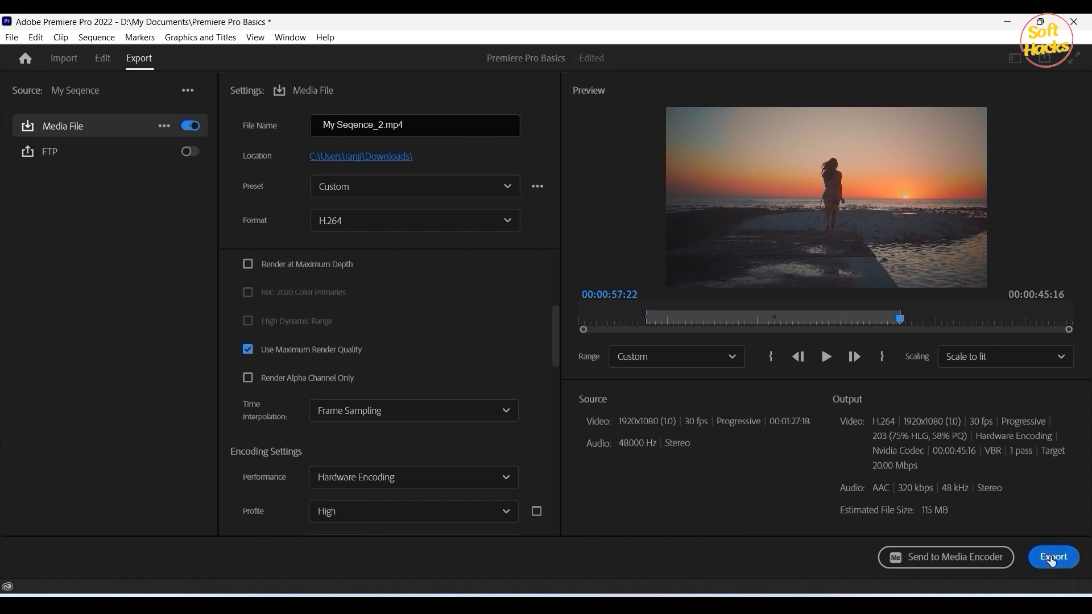